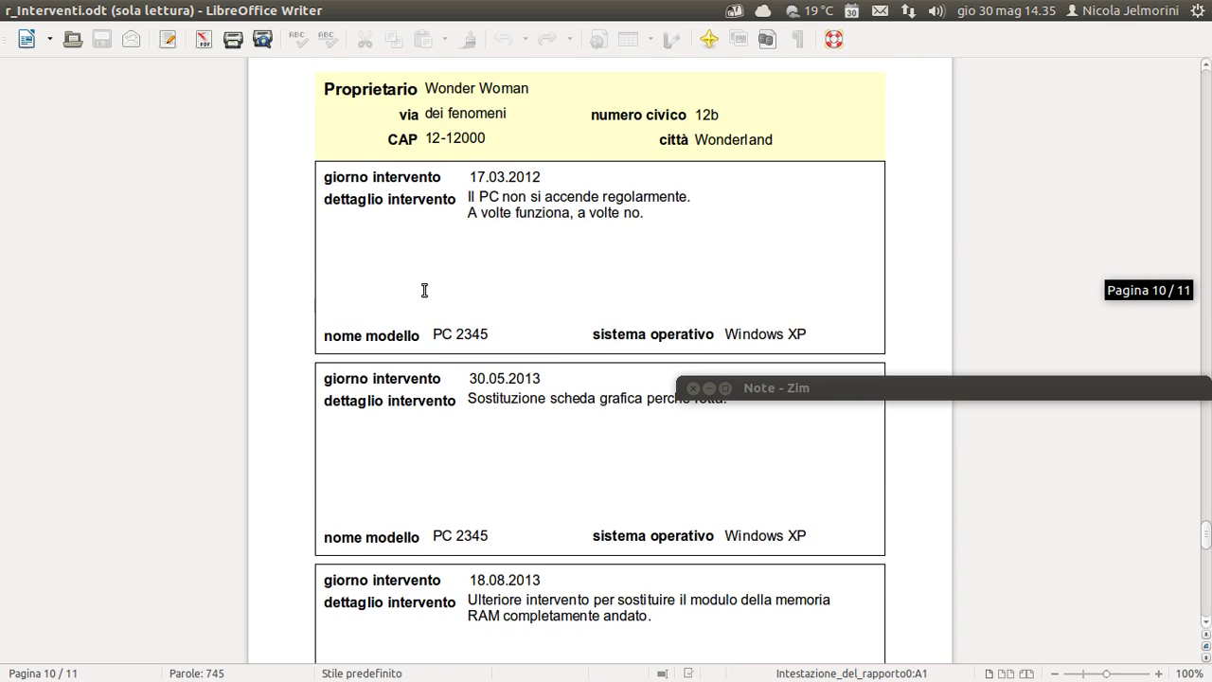
- Examine how the owner header and intervention boxes are laid out across the last three pages of the r_Interventi report
scroll(424, 290, "down", 3)
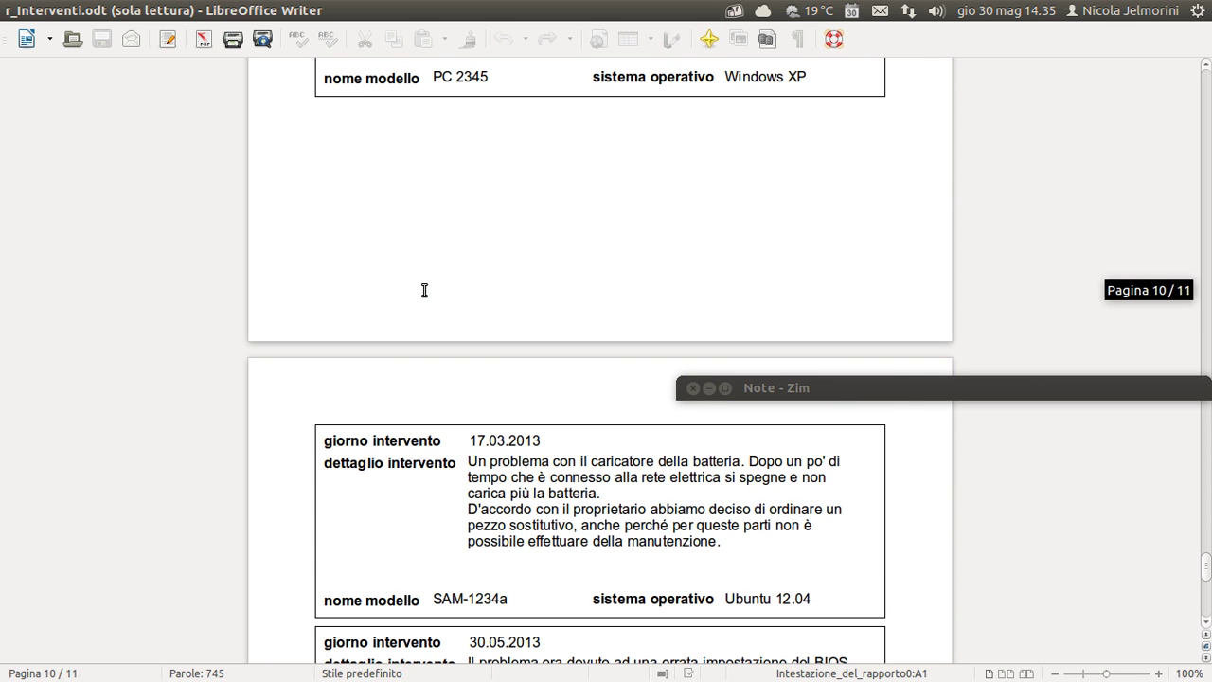
scroll(424, 291, "up", 15)
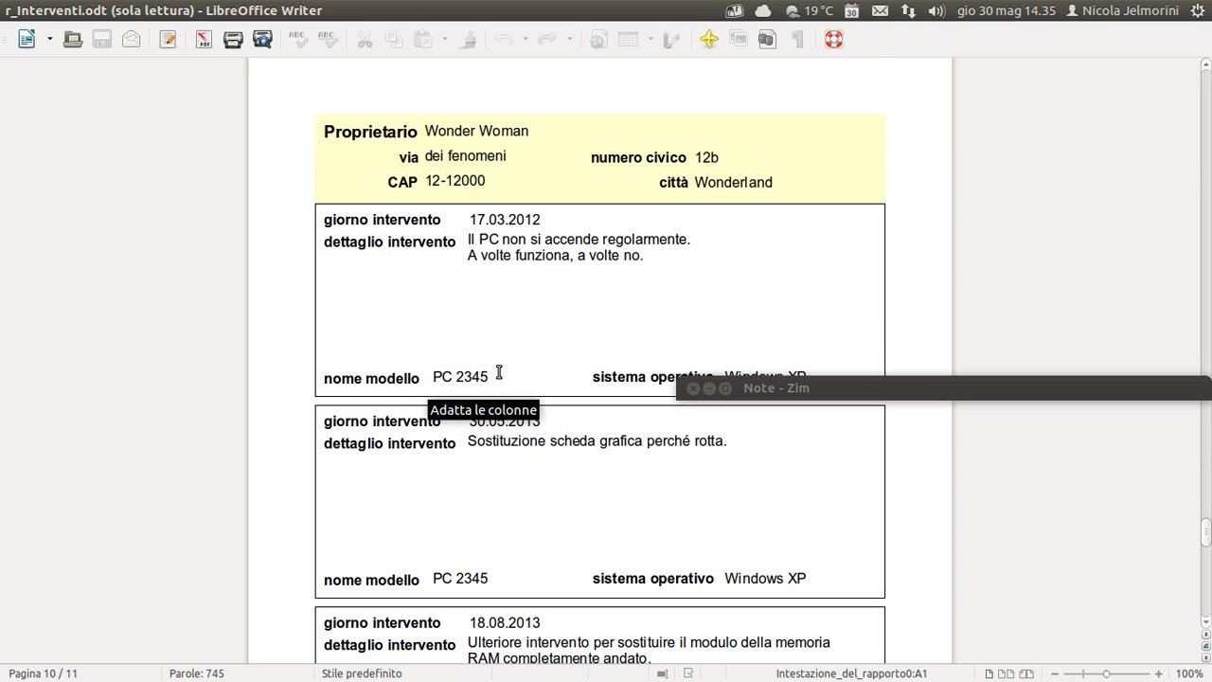
scroll(345, 250, "down", 2)
scroll(346, 250, "down", 20)
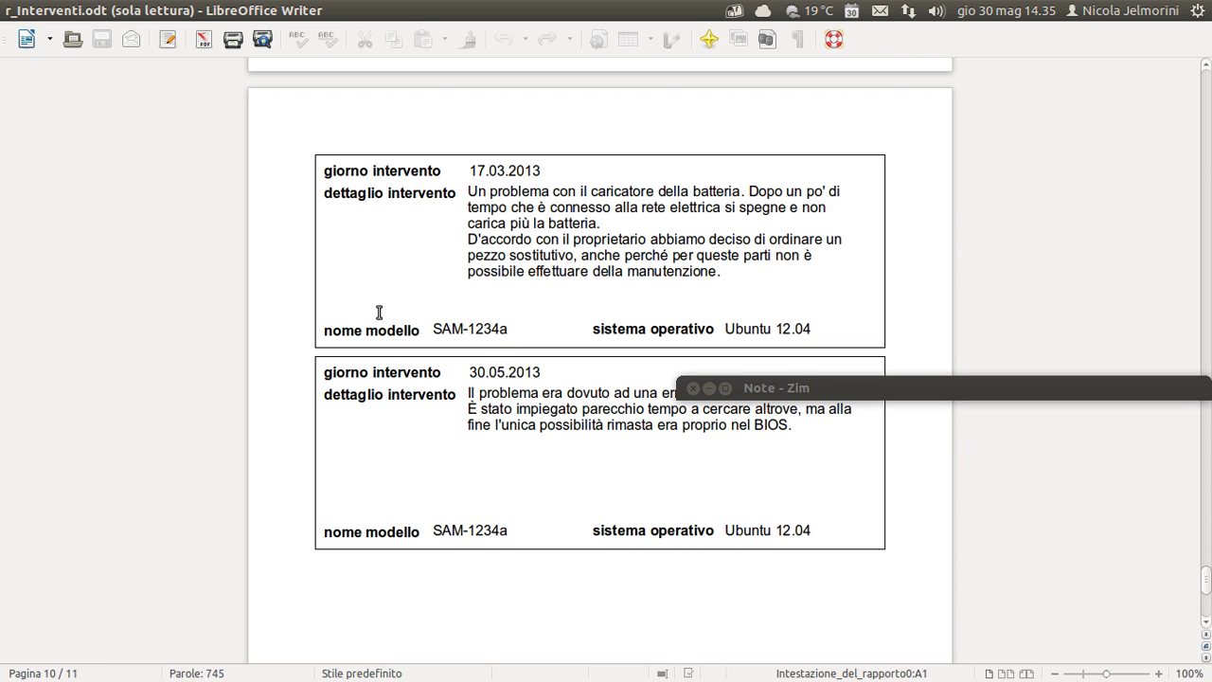
scroll(362, 313, "up", 5)
scroll(364, 313, "down", 3)
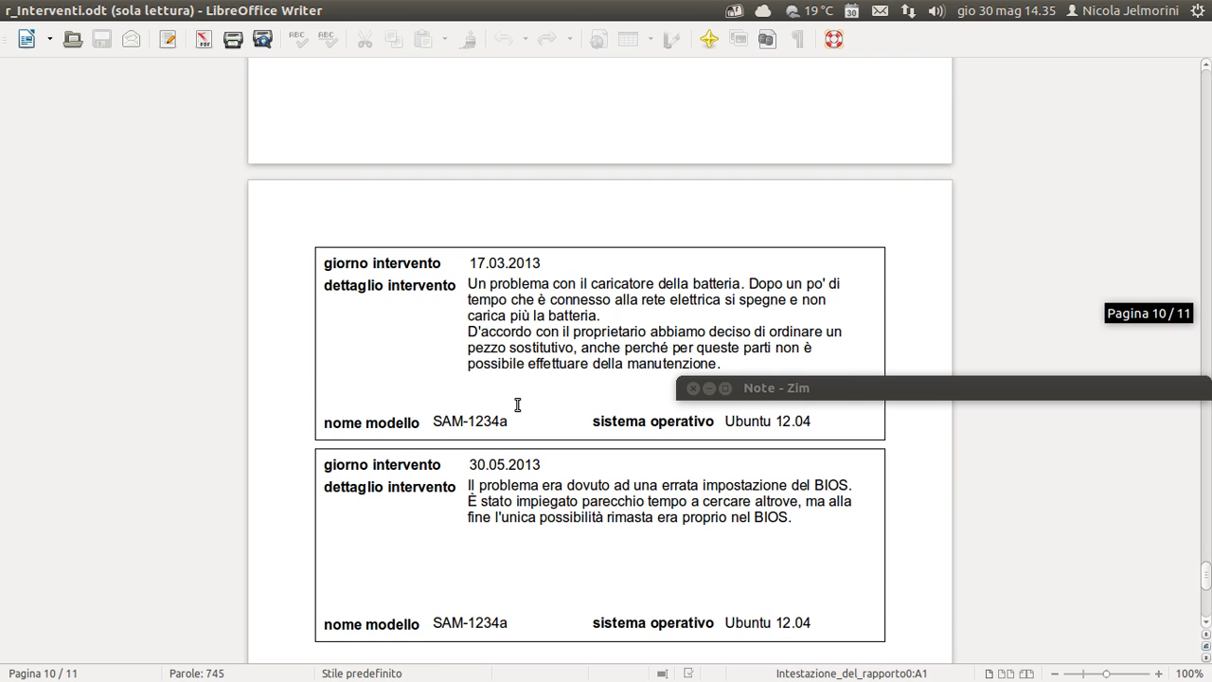
scroll(517, 387, "up", 13)
scroll(492, 263, "down", 16)
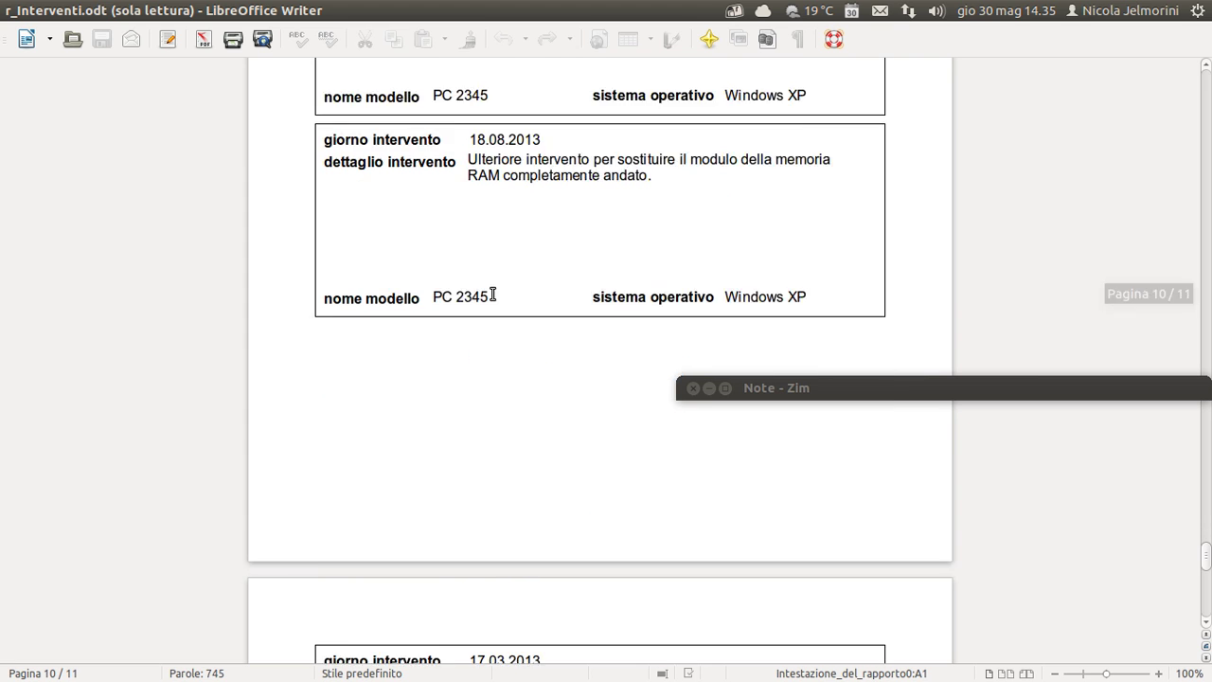
scroll(496, 361, "down", 9)
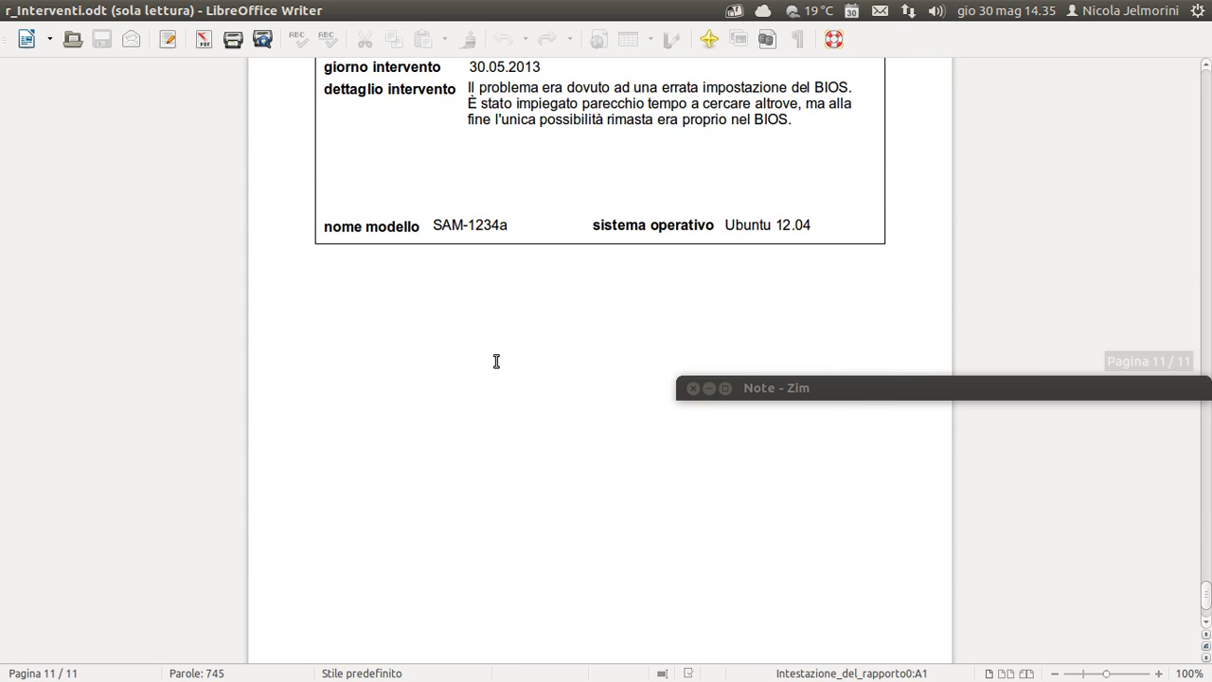
scroll(496, 361, "up", 8)
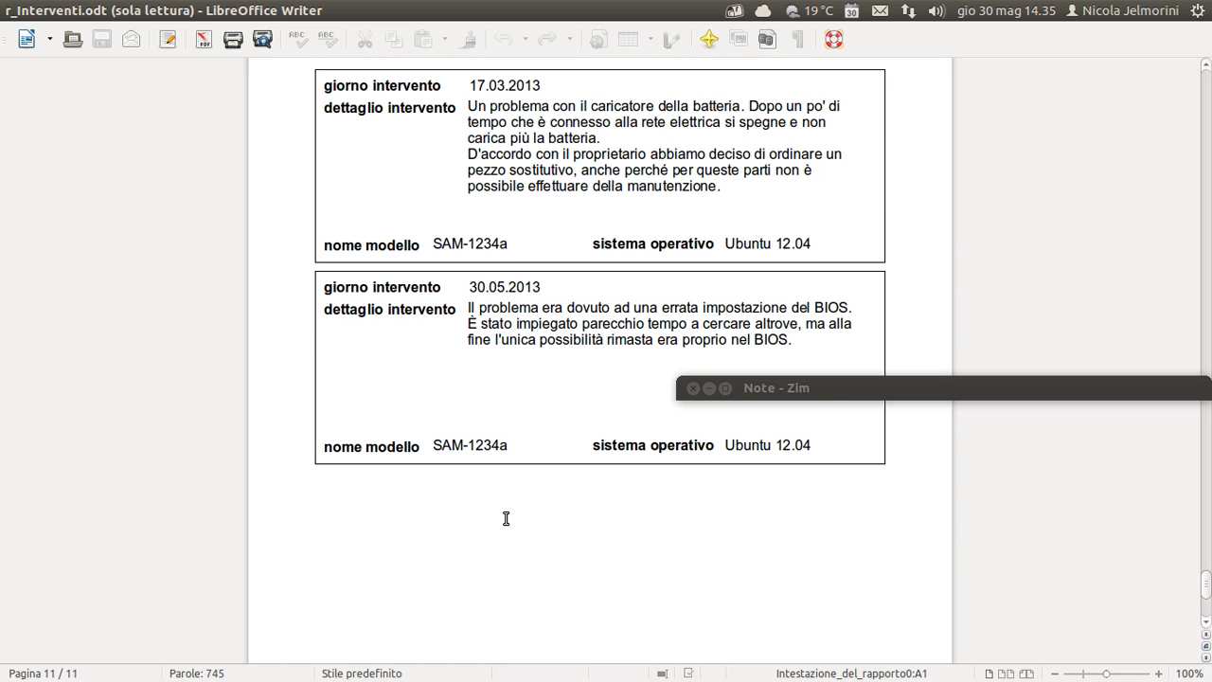
scroll(505, 518, "up", 15)
scroll(505, 517, "up", 13)
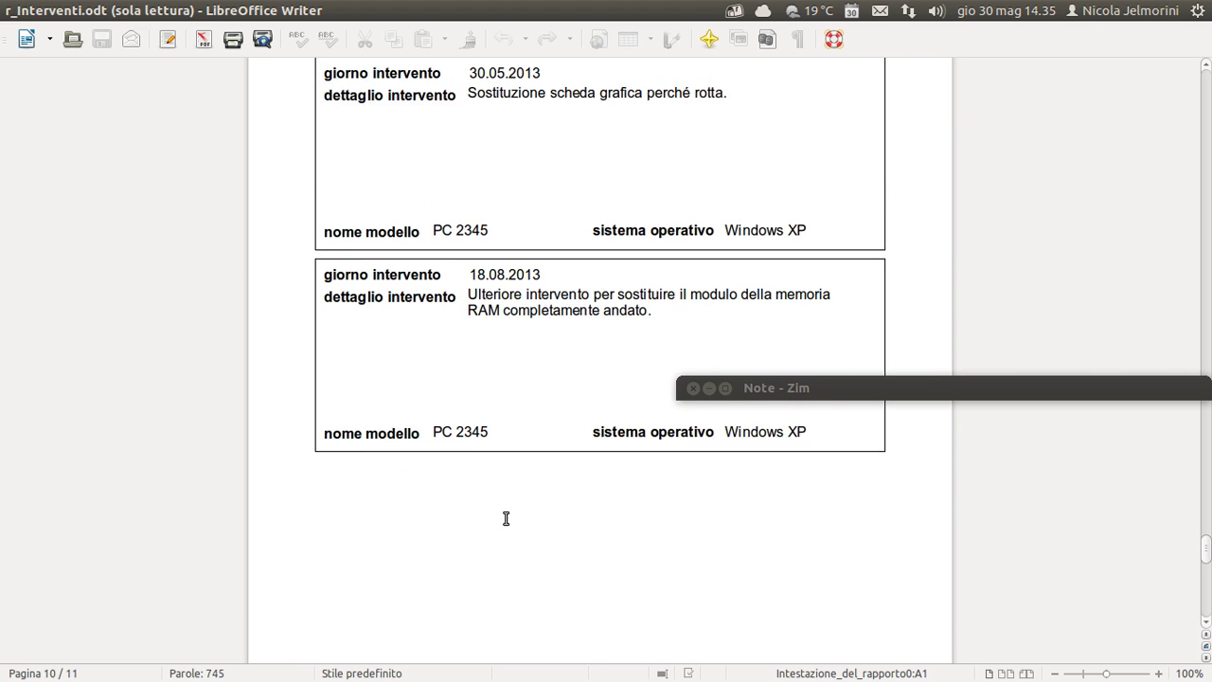
scroll(506, 518, "up", 4)
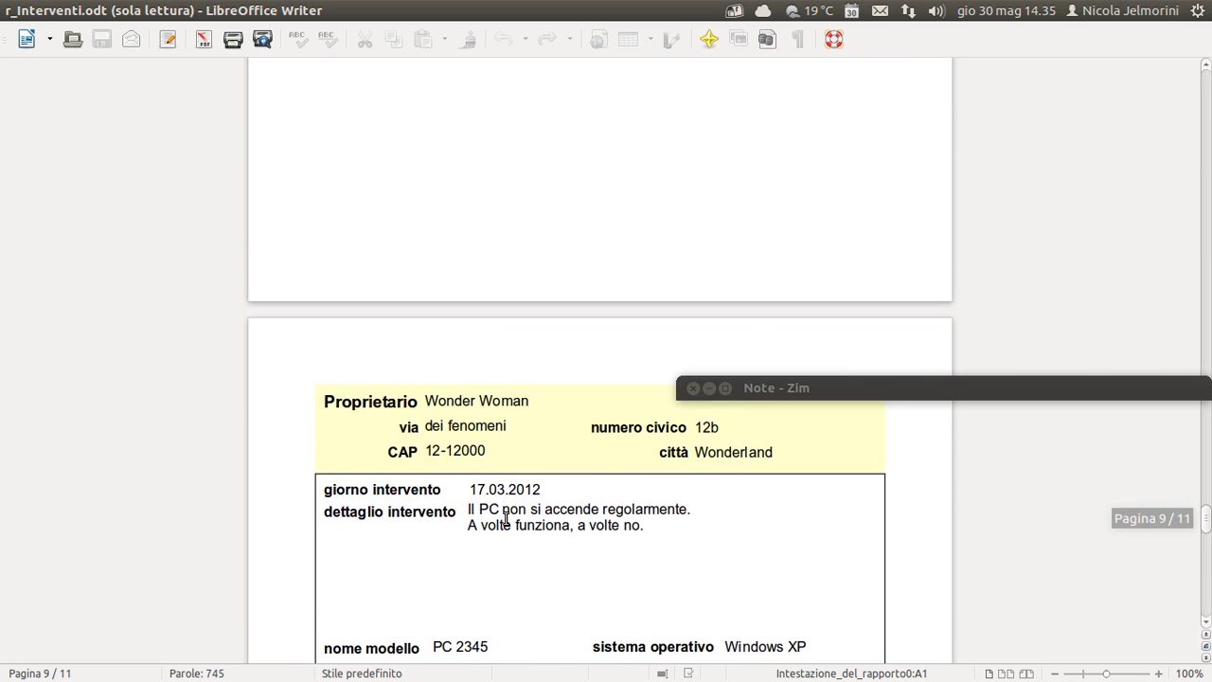
scroll(514, 517, "down", 2)
scroll(562, 332, "down", 13)
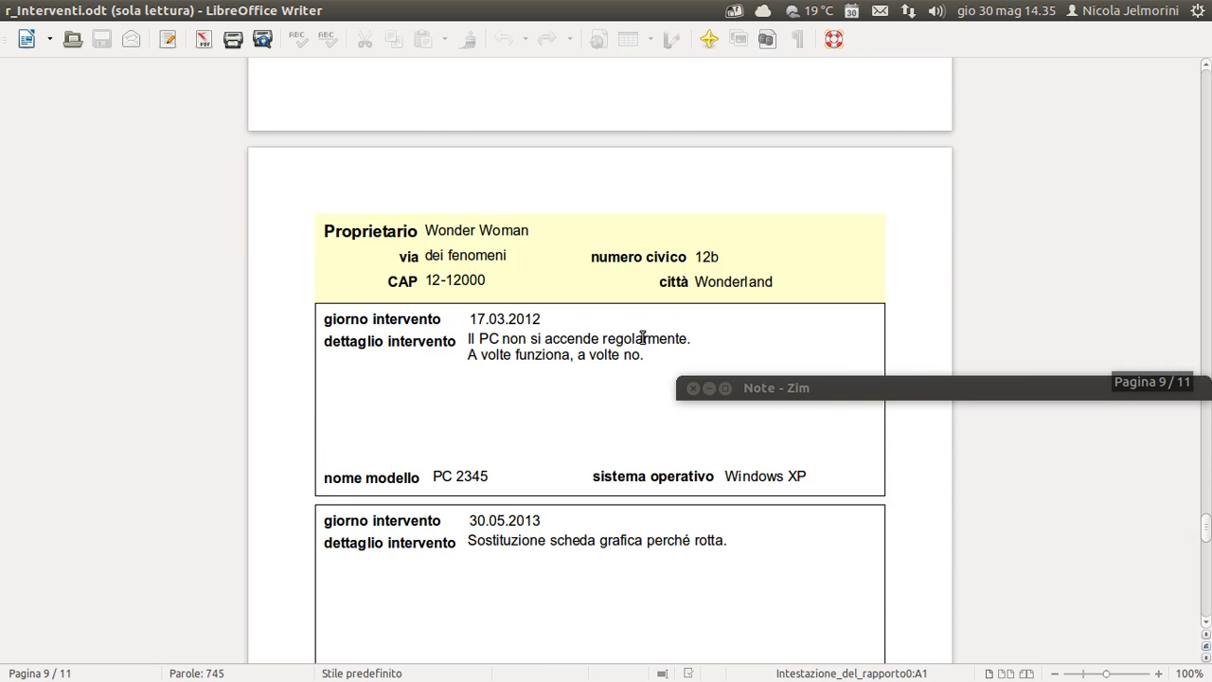
scroll(598, 408, "down", 15)
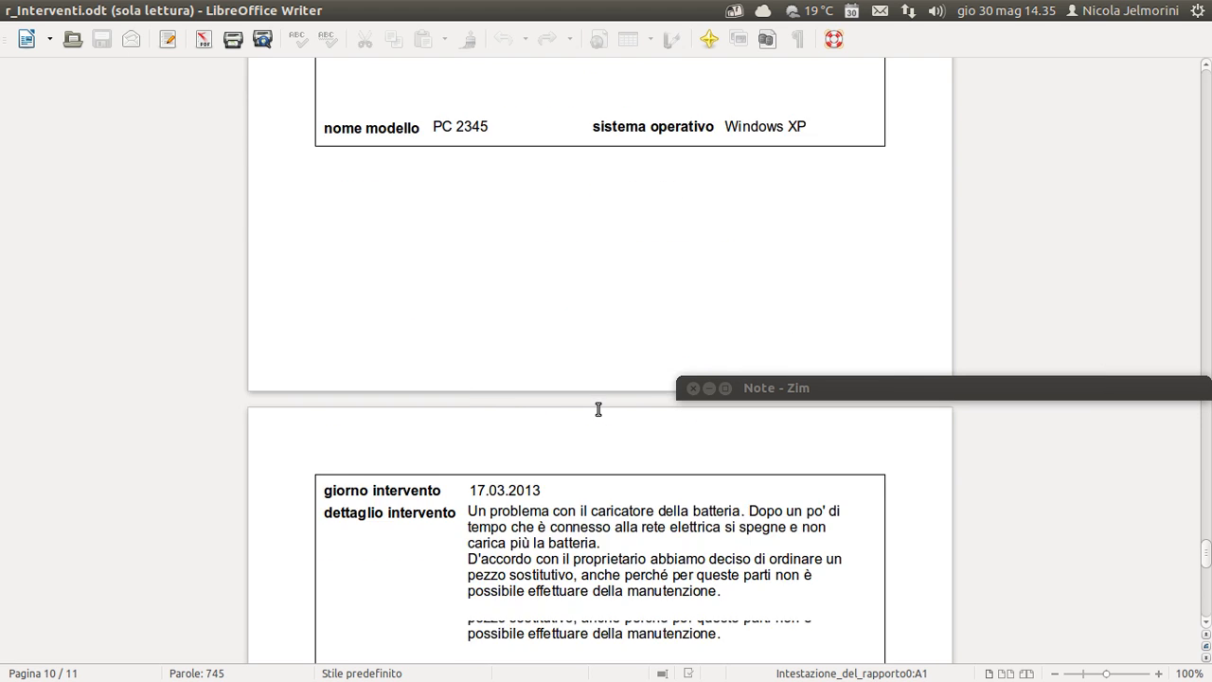
scroll(605, 420, "down", 4)
scroll(605, 421, "up", 12)
scroll(605, 420, "up", 4)
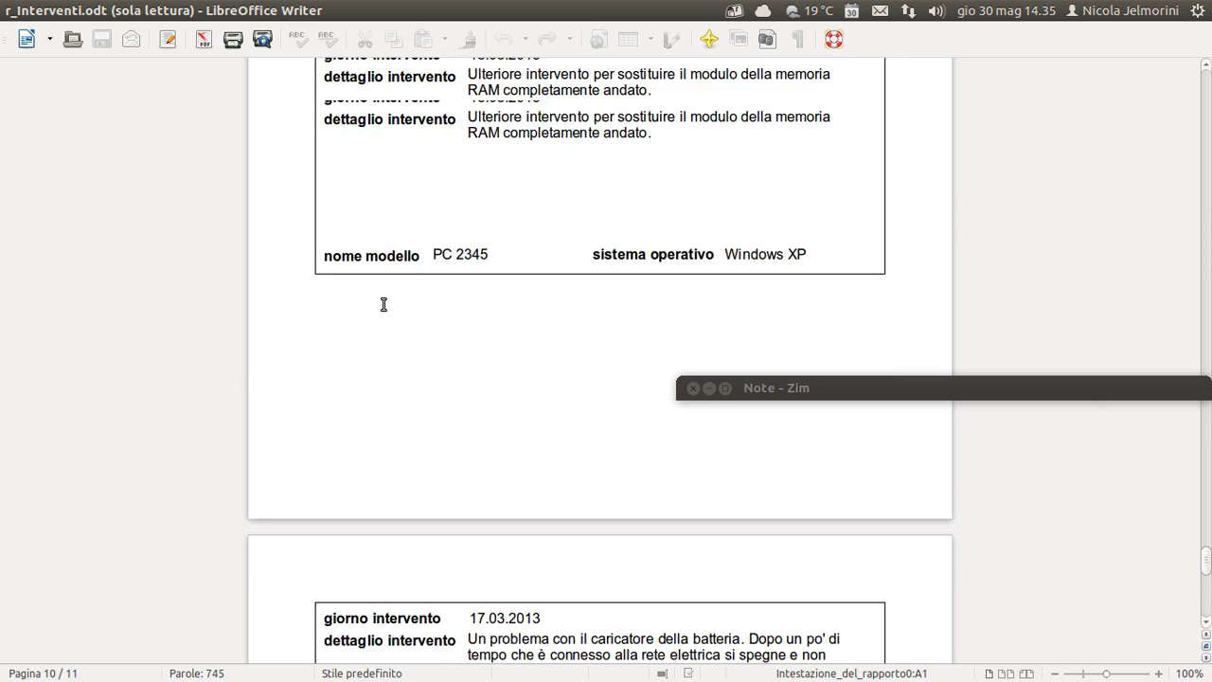
- Close the r_Interventi report document and tick off the note about report and page sections in the Zim notes
mouse_move(11, 17)
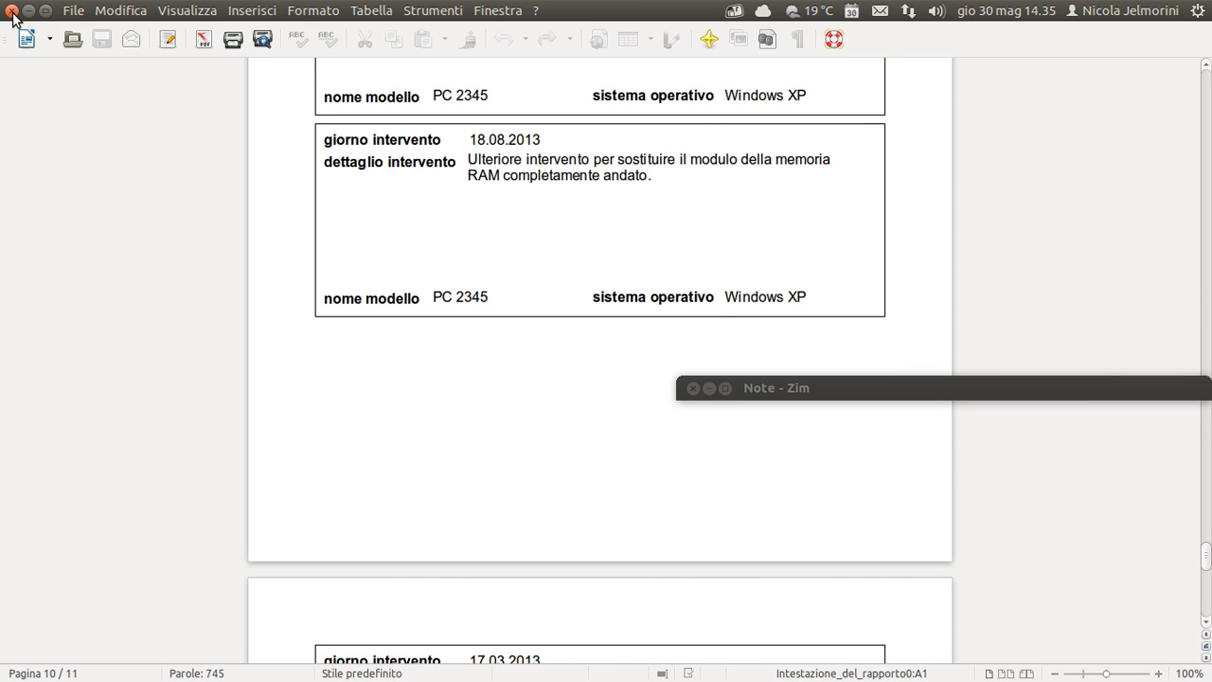
left_click(12, 12)
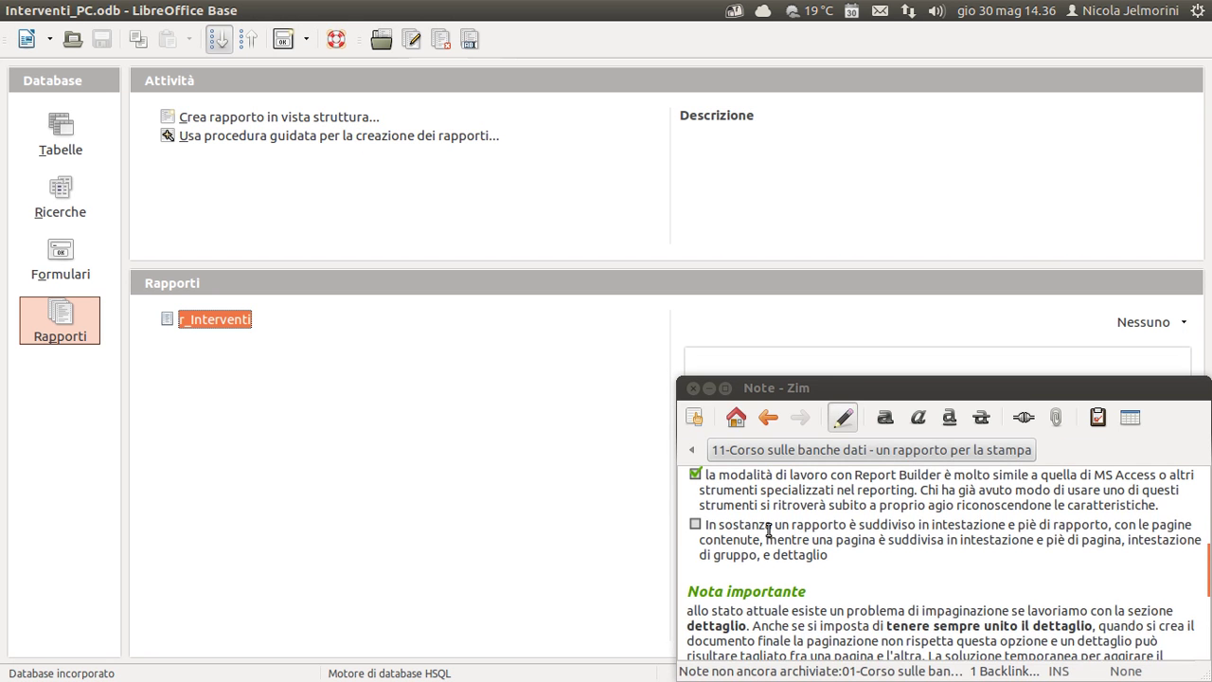
left_click(770, 525)
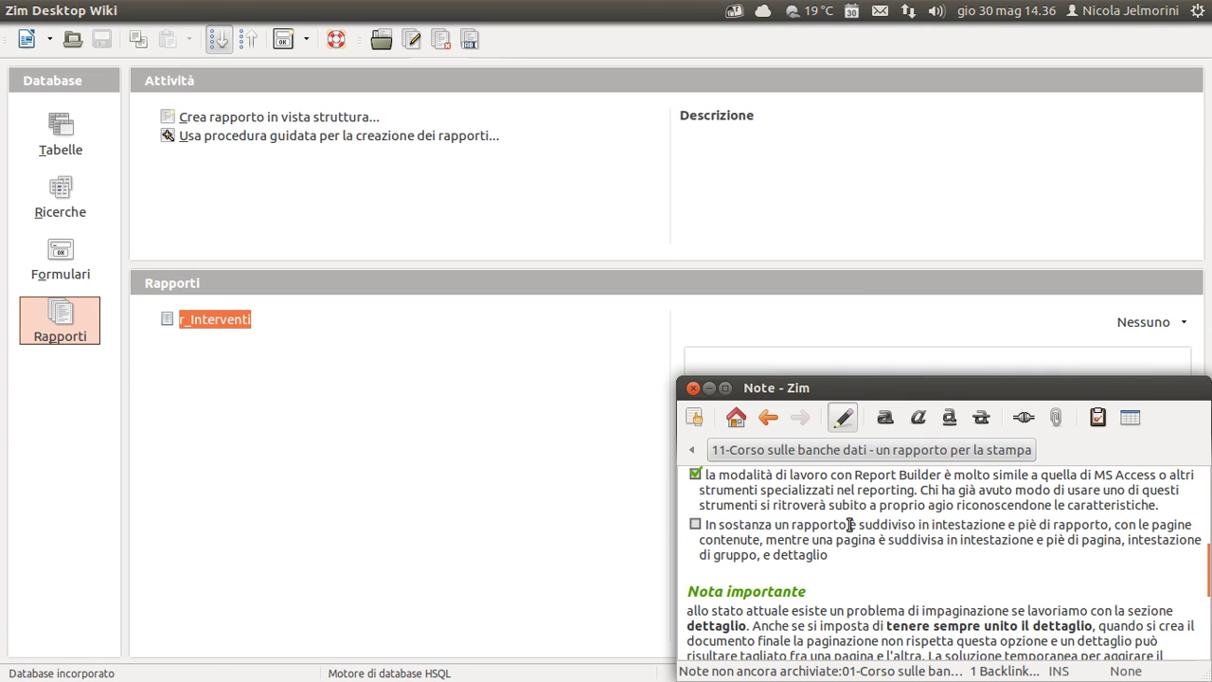
left_click(694, 526)
left_click(347, 453)
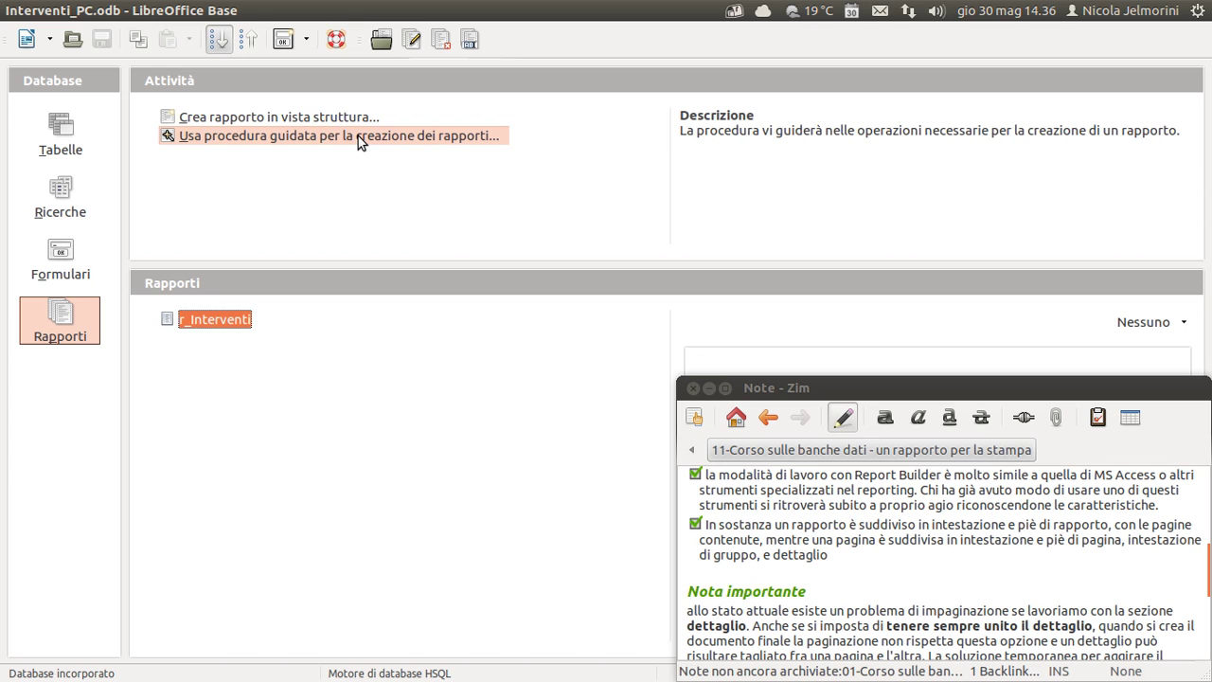
- Create a report in design view, minimize the notes, and arrange the Report Builder and add-field windows so they do not overlap
left_click(278, 124)
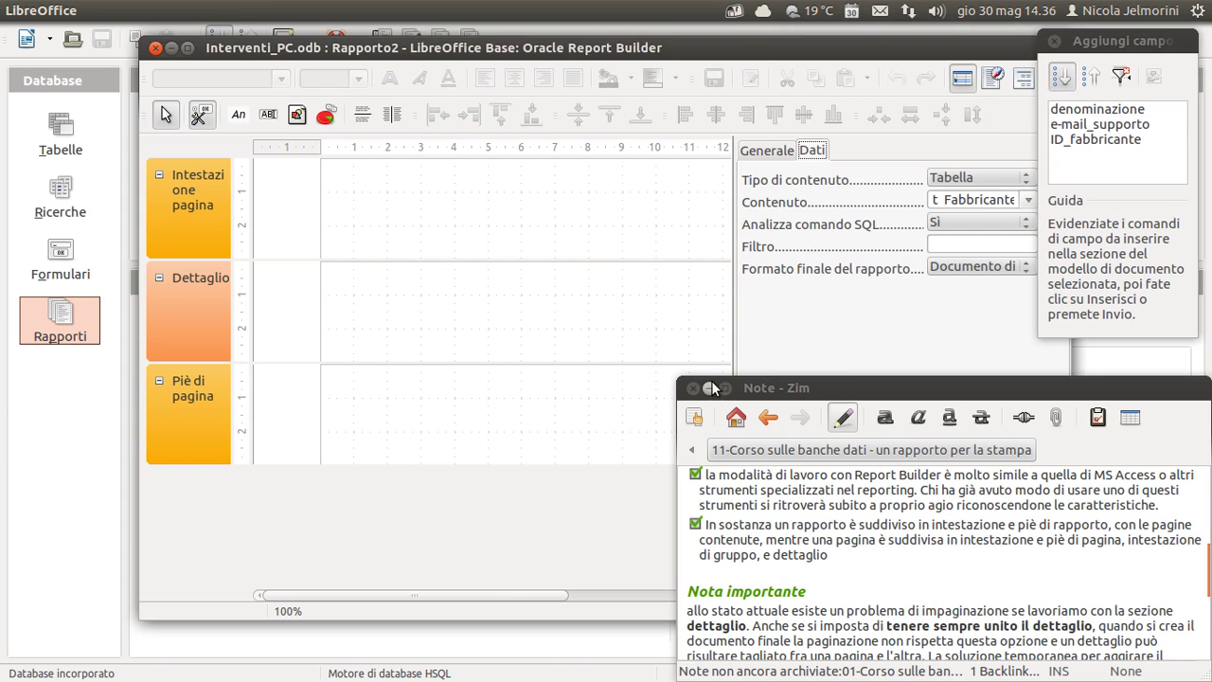
left_click(710, 388)
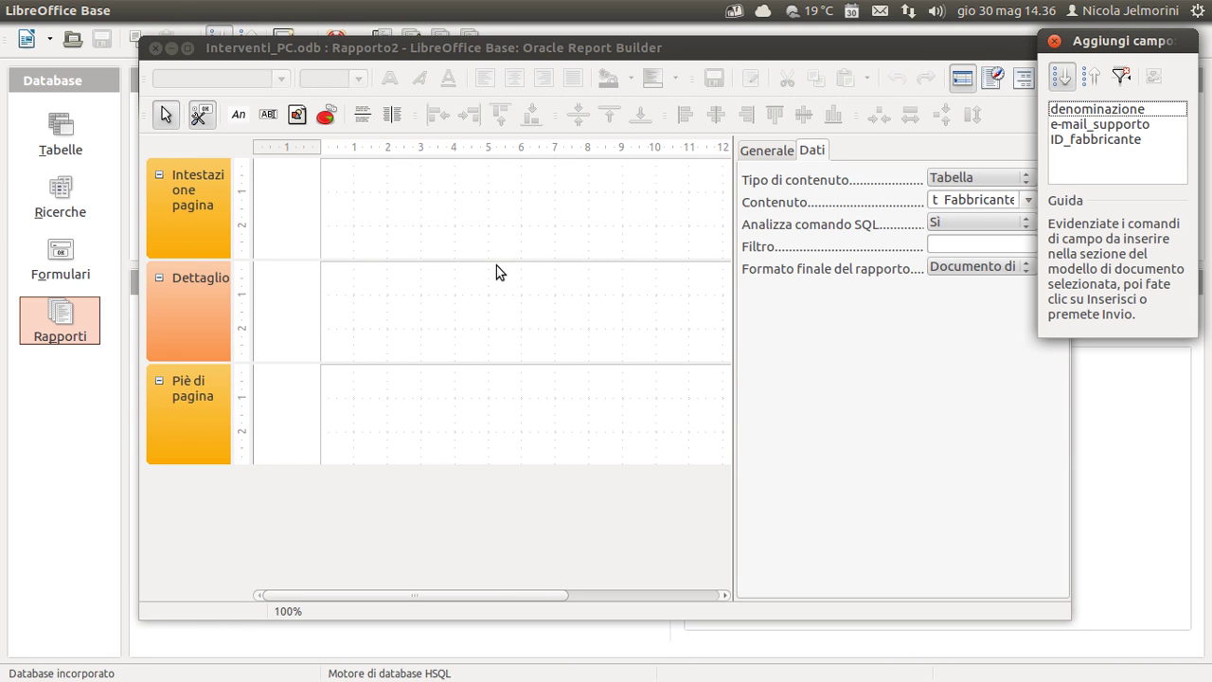
left_click_drag(482, 49, 370, 47)
left_click_drag(948, 617, 1016, 635)
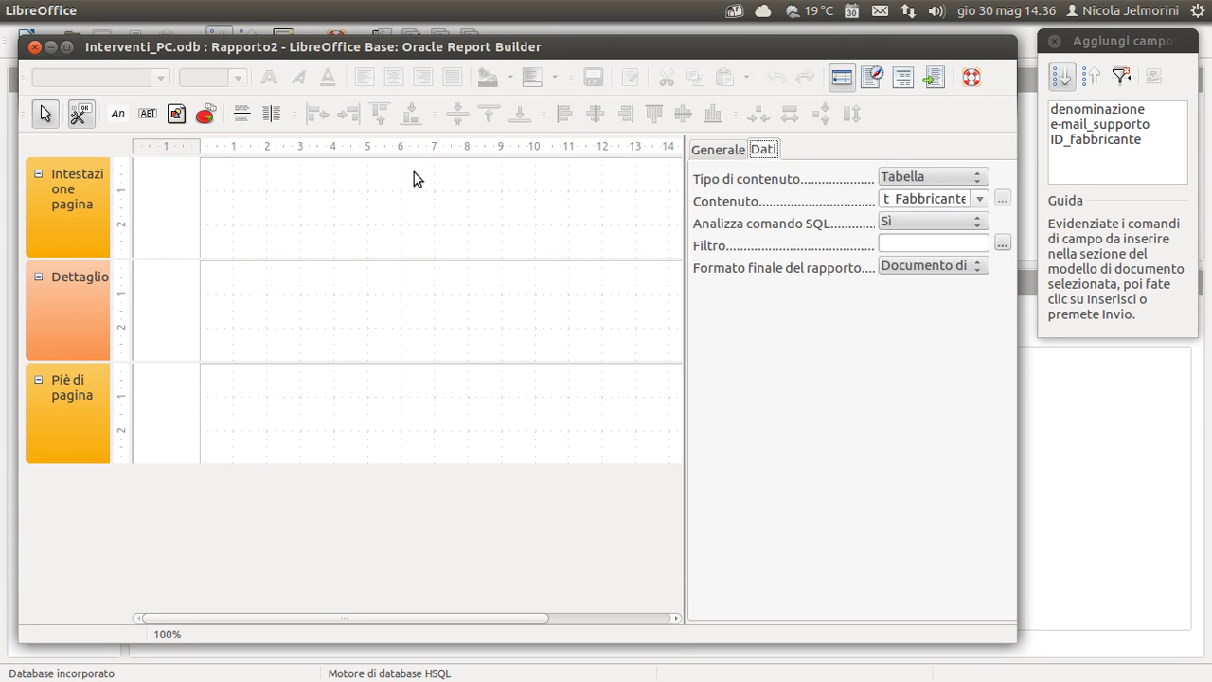
mouse_move(330, 49)
left_mouse_down()
mouse_move(314, 47)
mouse_move(328, 42)
left_mouse_up()
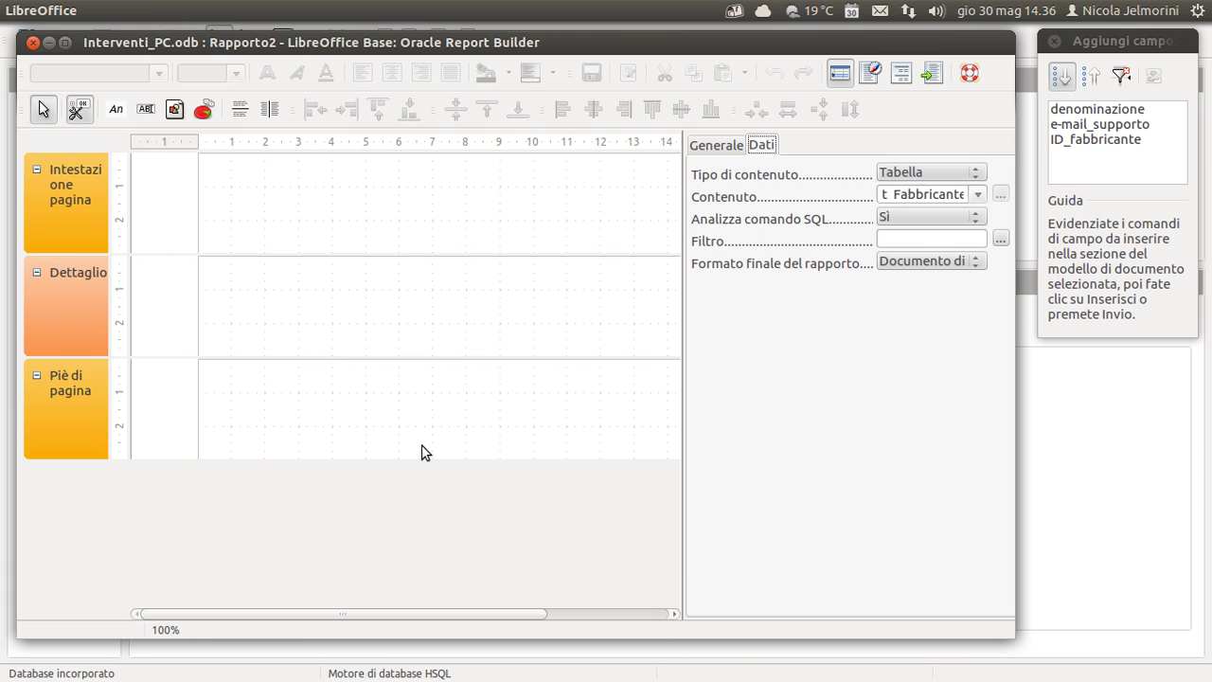
left_click_drag(1144, 39, 1143, 95)
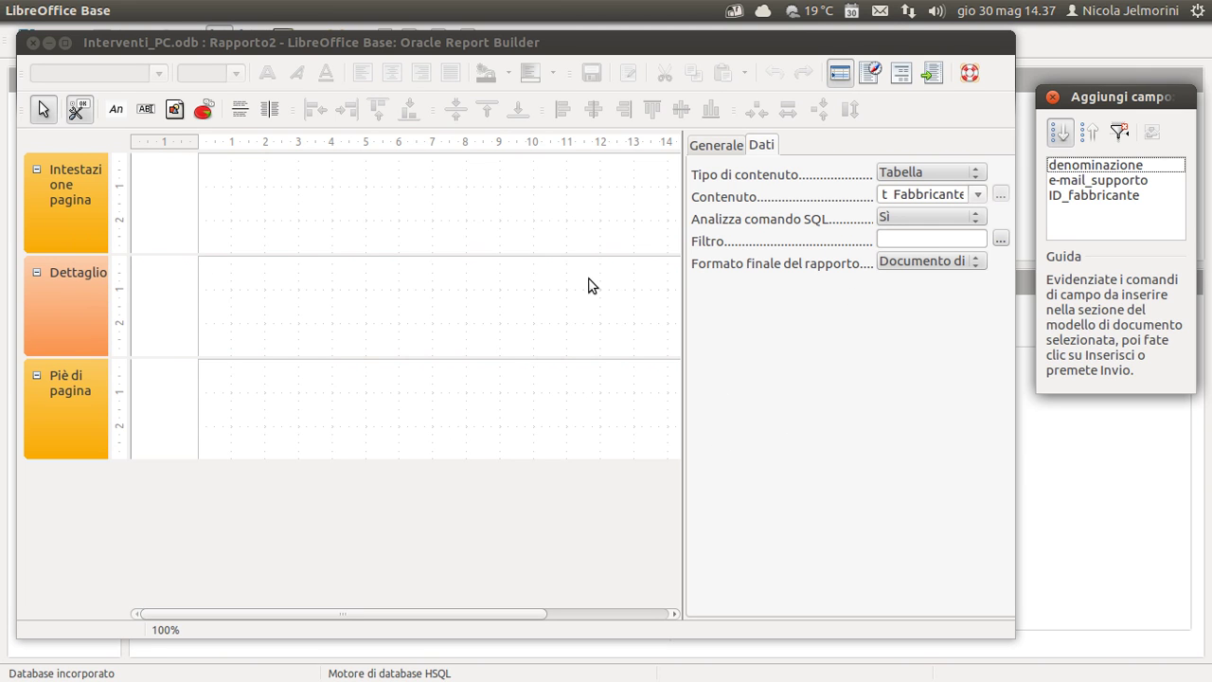
- Examine the report's general properties: name, page header and footer print options, and printing of repeated values
left_click(729, 147)
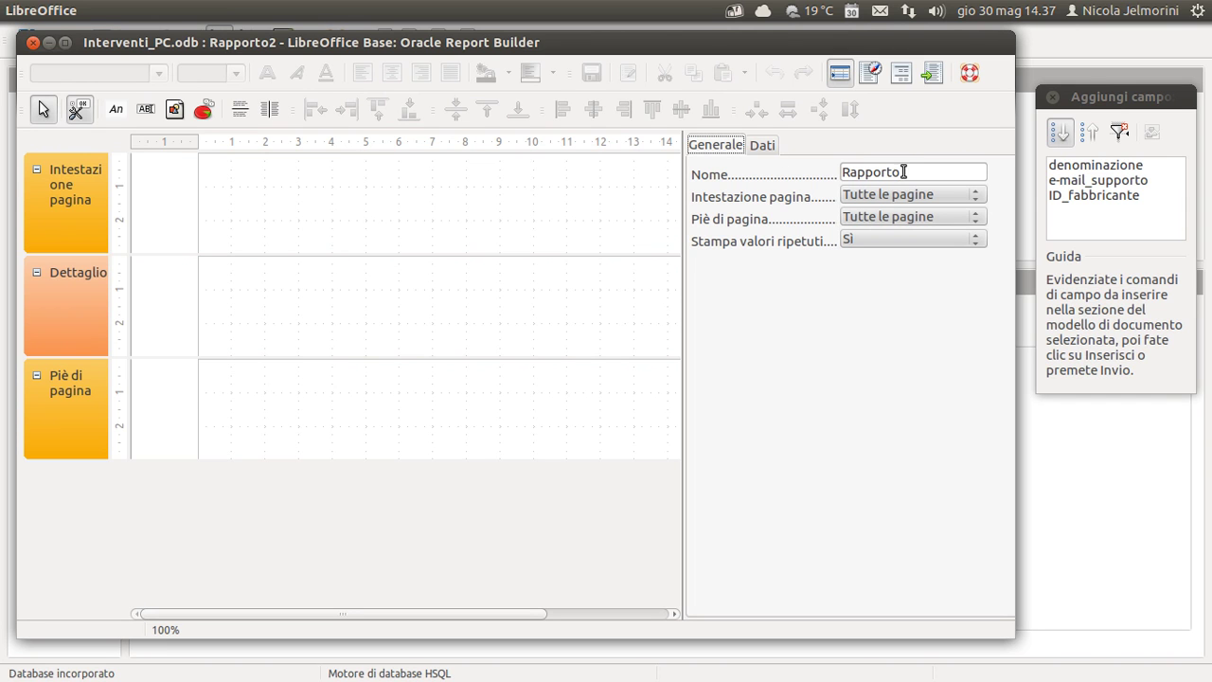
left_click_drag(904, 171, 833, 165)
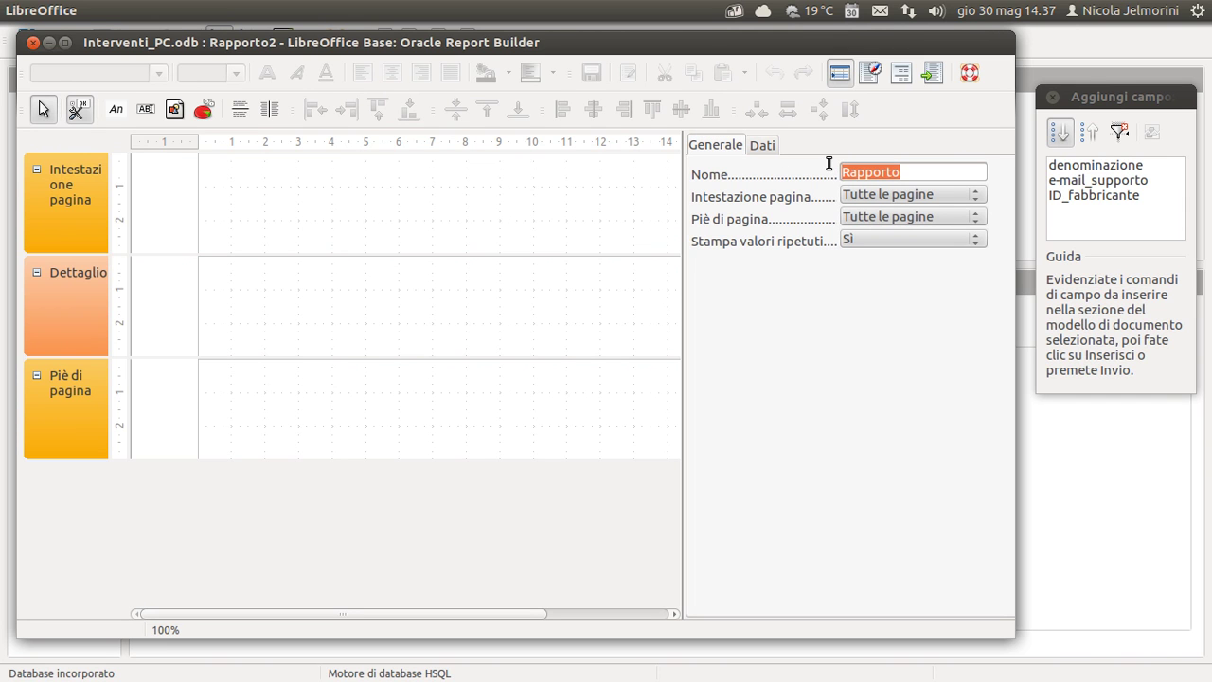
left_click(900, 171)
left_click(935, 193)
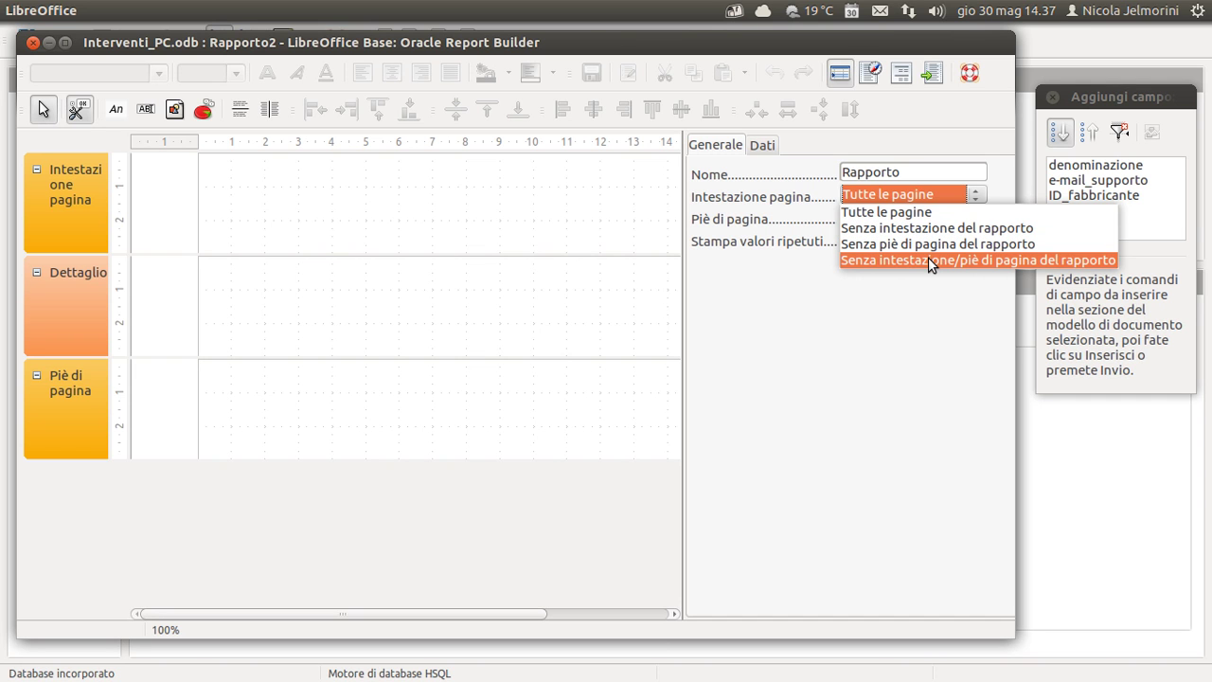
left_click(928, 299)
left_click(918, 218)
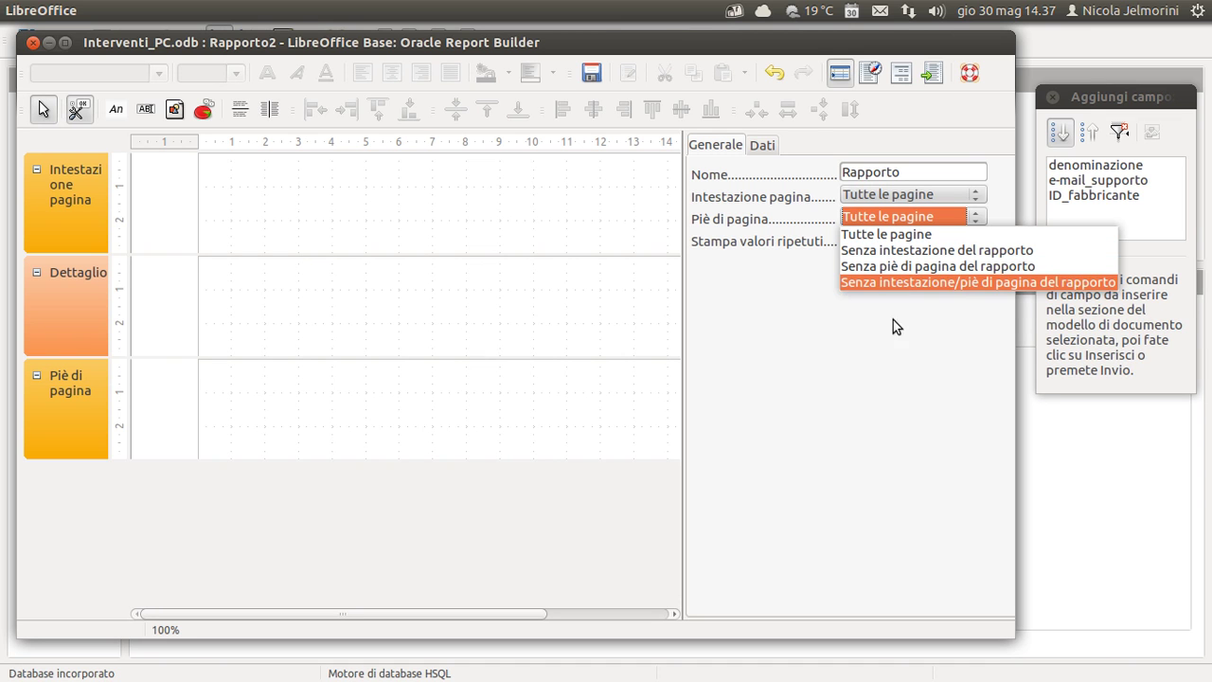
left_click(909, 372)
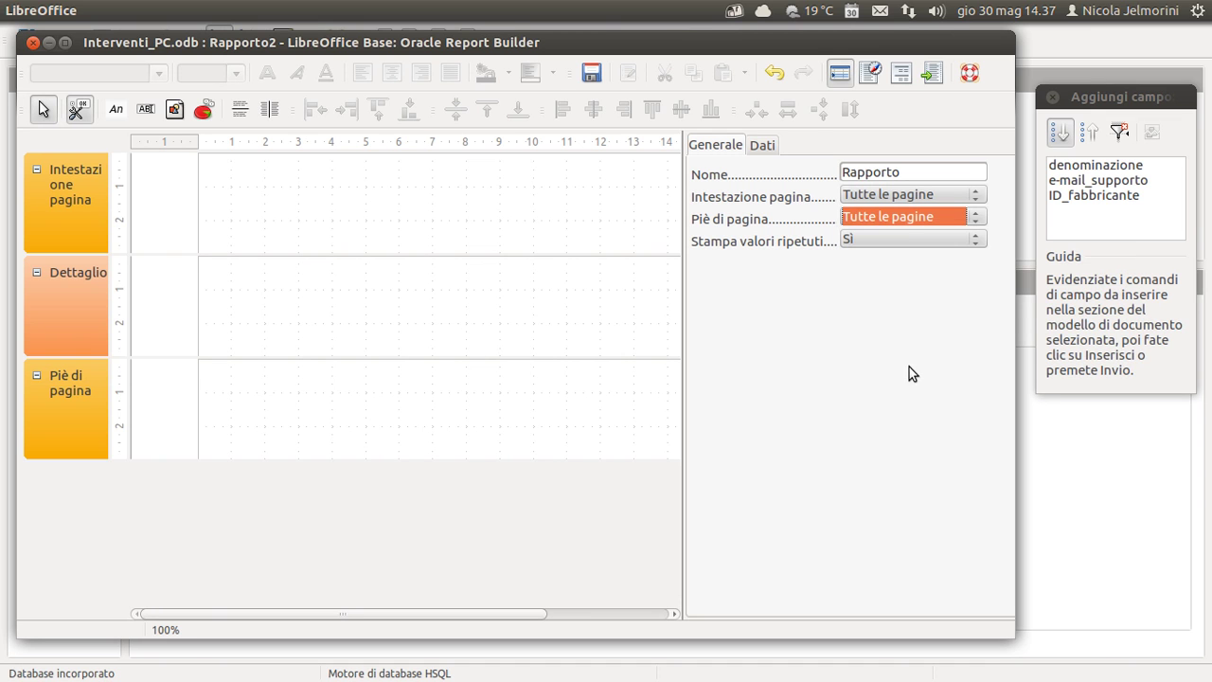
left_click(909, 194)
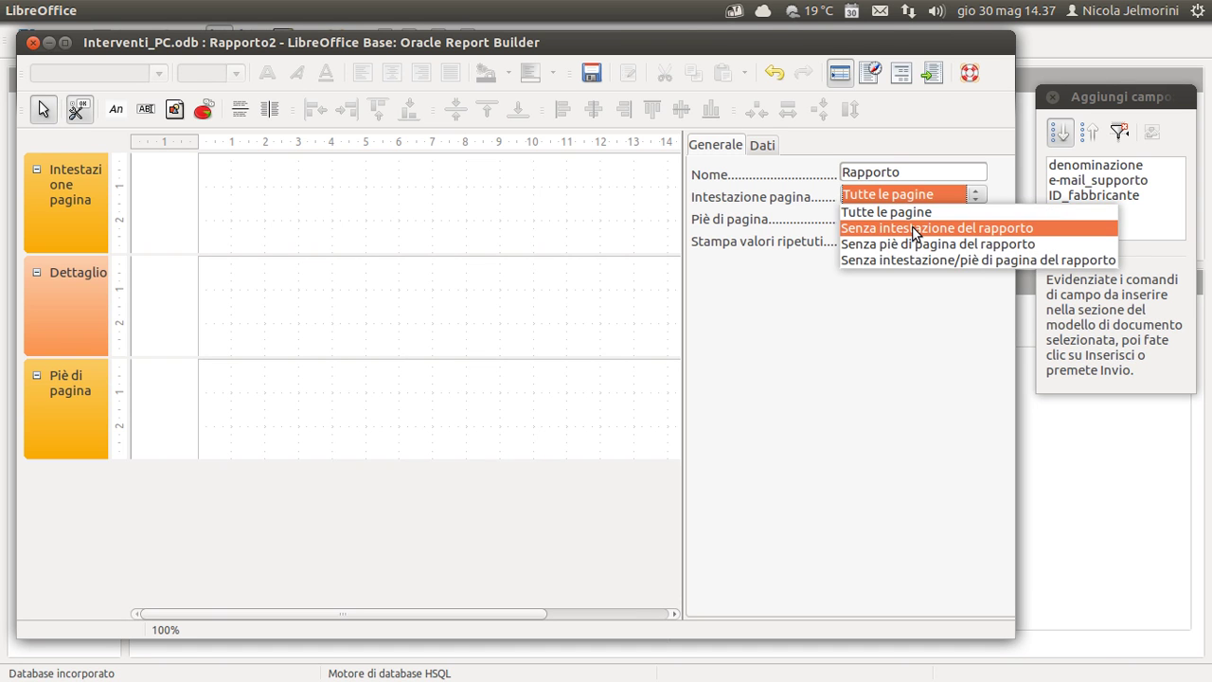
left_click(894, 228)
left_click(908, 194)
left_click(894, 211)
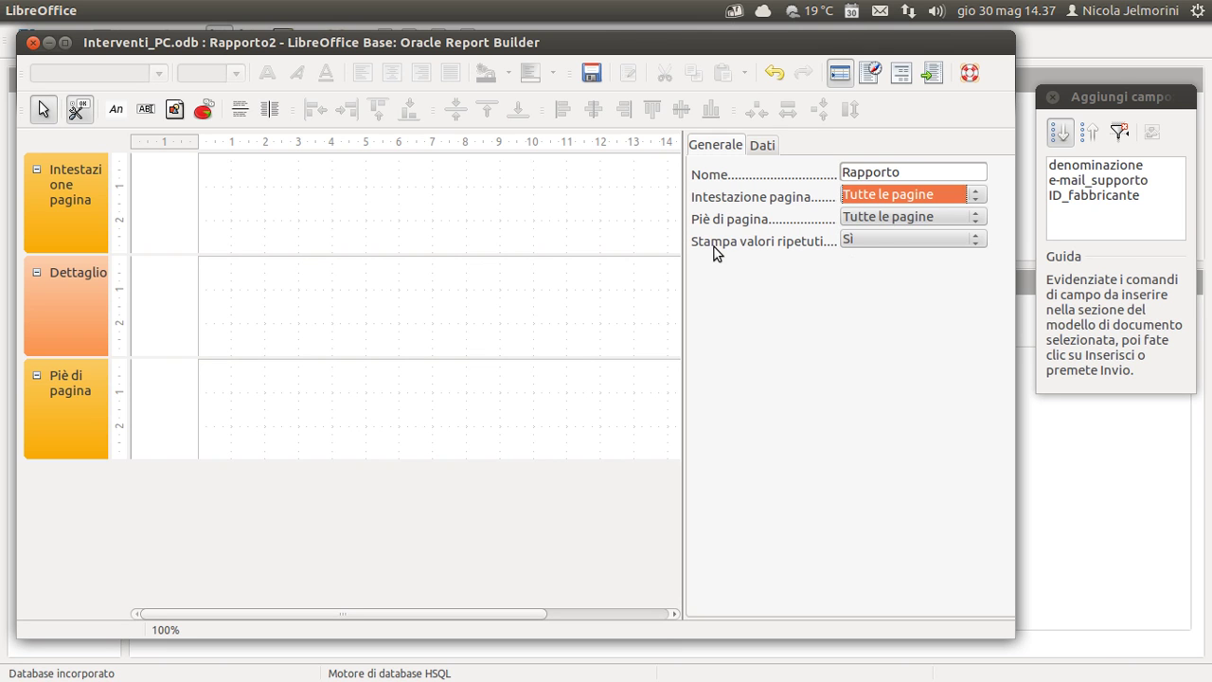
left_click(892, 242)
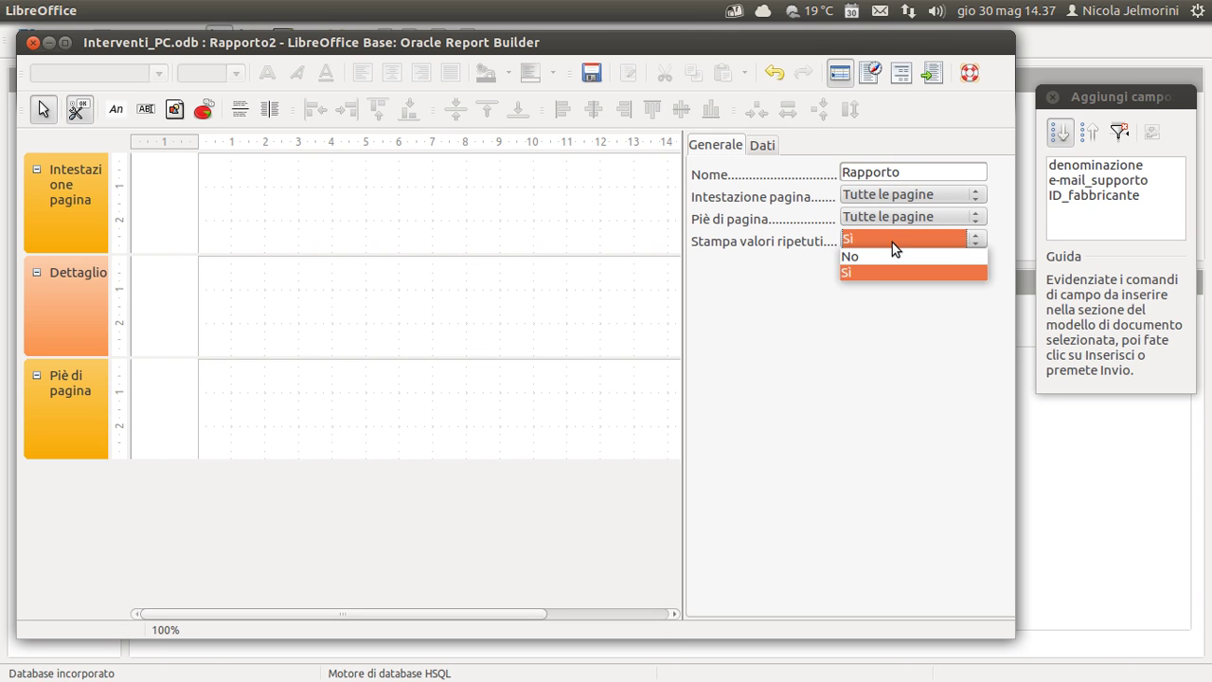
left_click(891, 243)
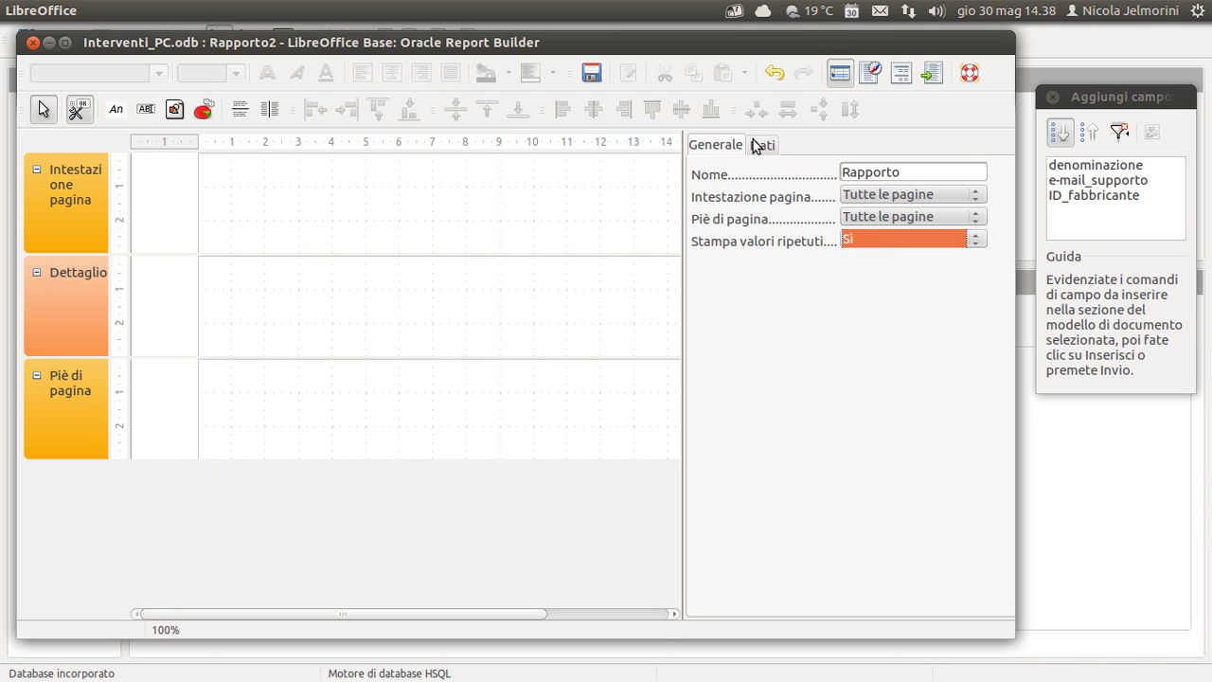
left_click(888, 196)
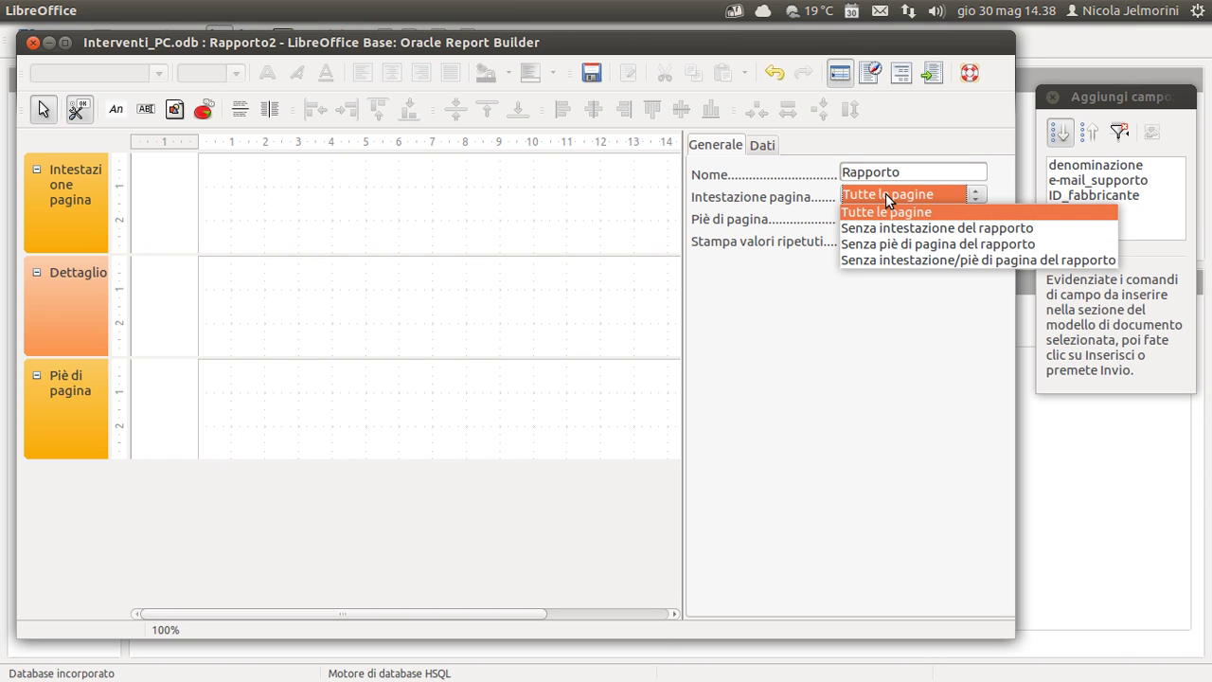
left_click(845, 367)
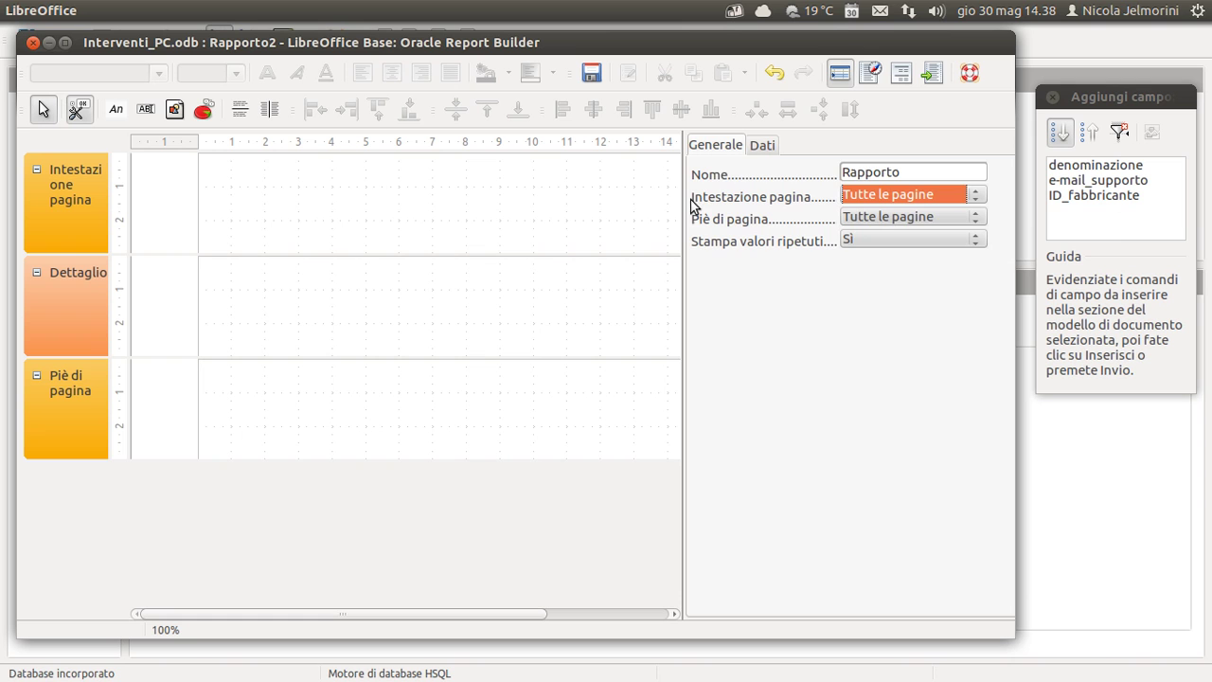
- Examine the report's data properties: the available content types and the tables offered as content
left_click(762, 147)
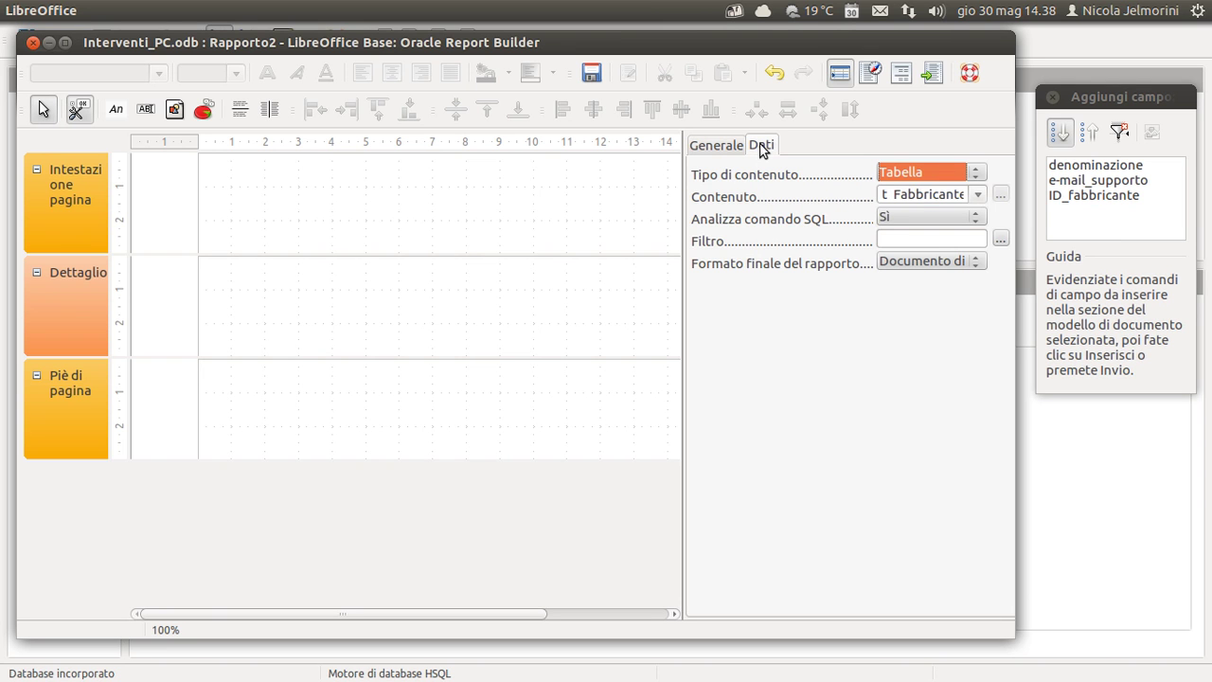
left_click(975, 172)
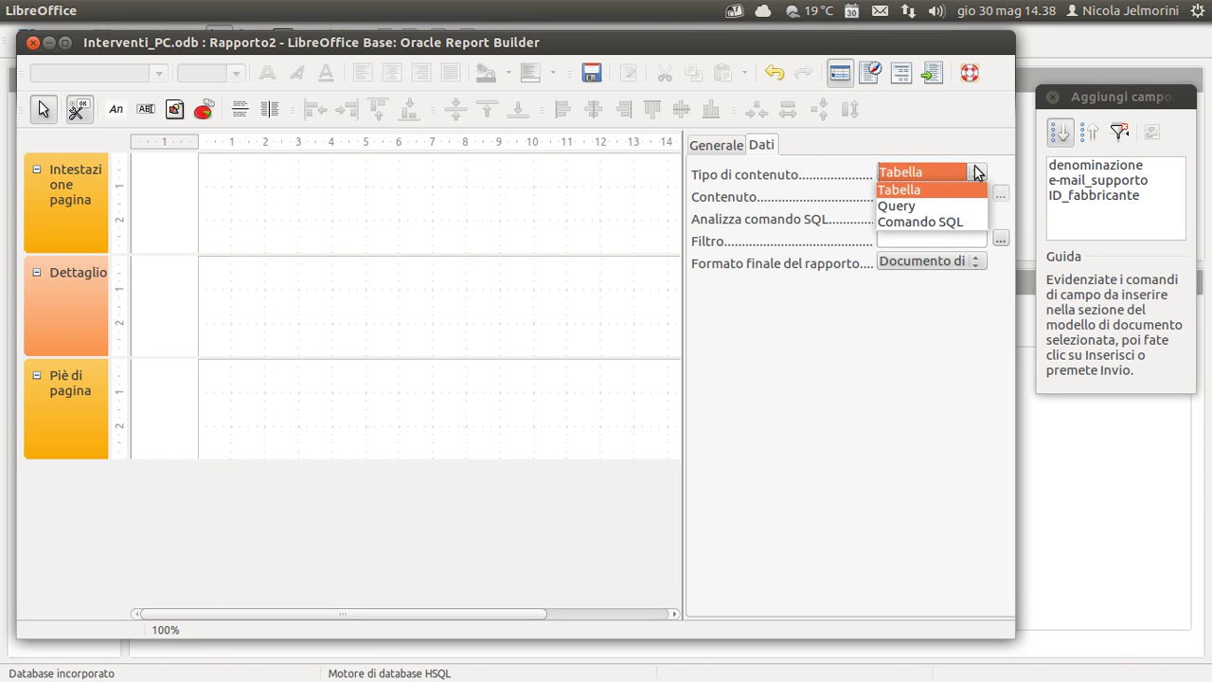
left_click(923, 190)
left_click(979, 195)
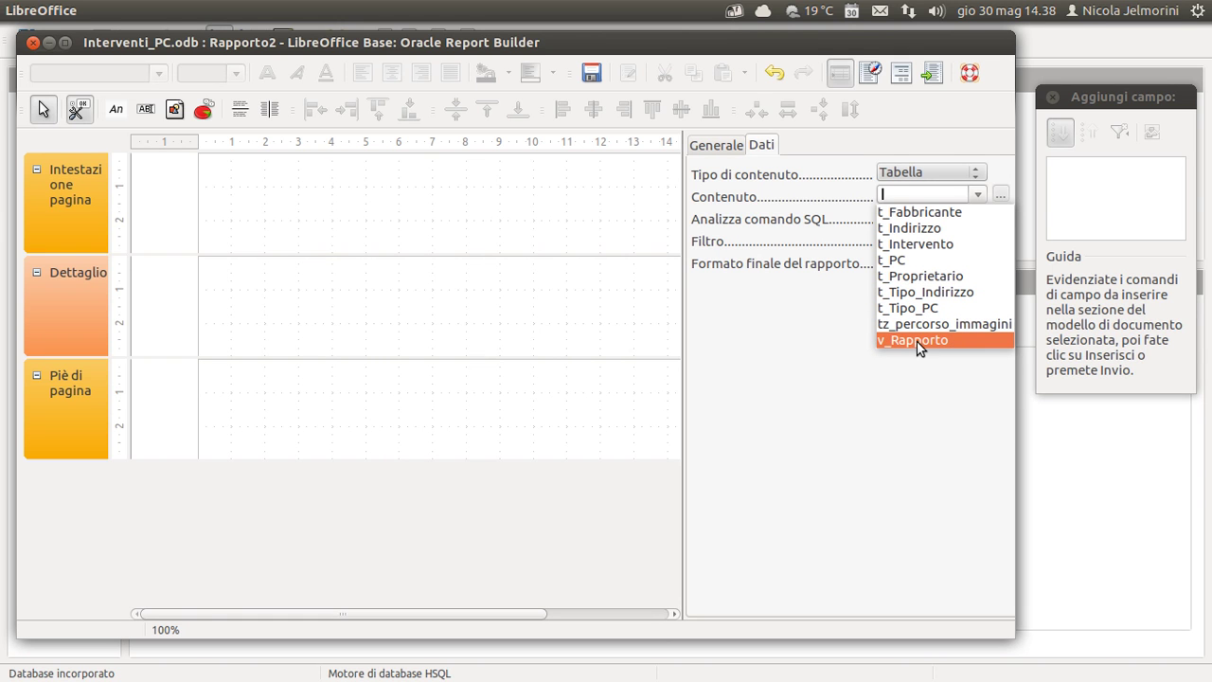
left_click(918, 406)
- Switch the report's content type to Query and review the queries offered as content
left_click(929, 173)
left_click(934, 204)
left_click(977, 194)
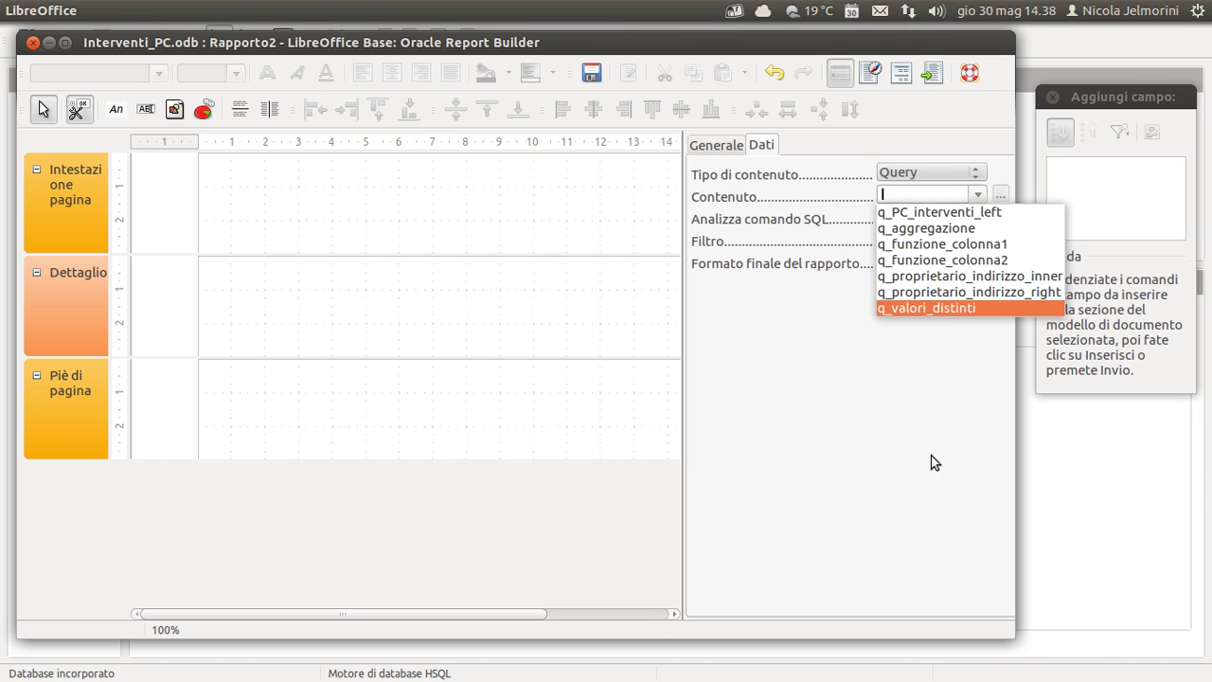
- Set the report's content type to Tabella and its content to v_Rapporto
left_click(918, 172)
left_click(918, 172)
left_click(916, 190)
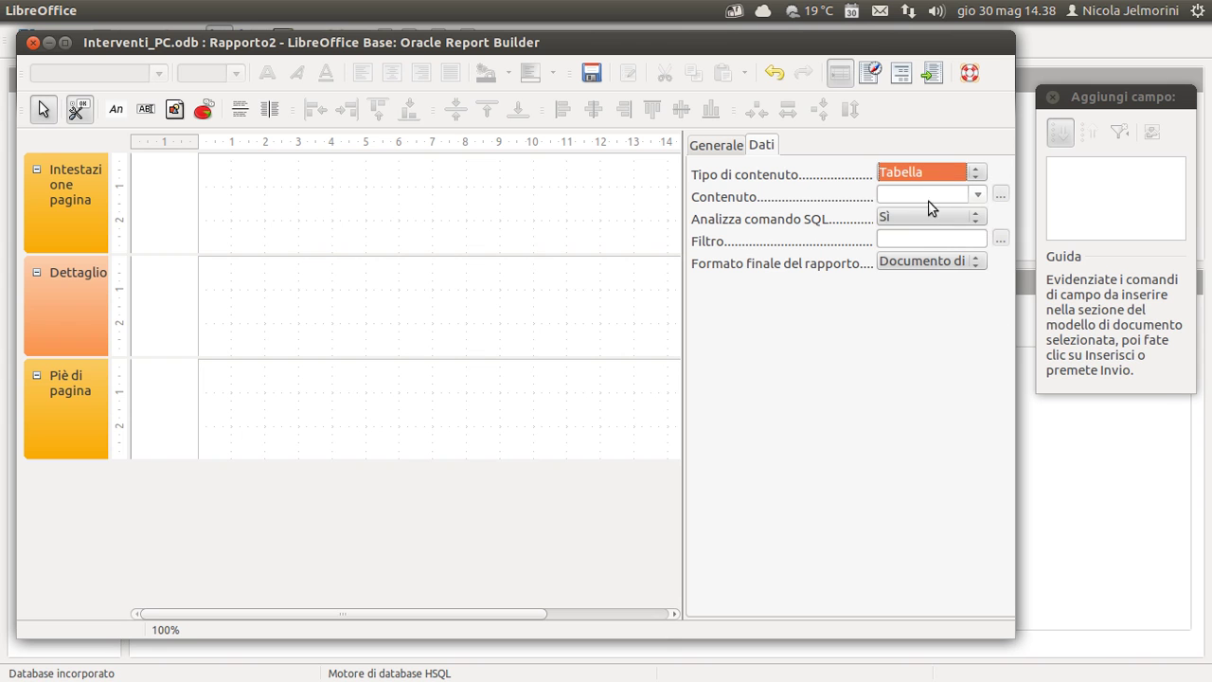
left_click(978, 194)
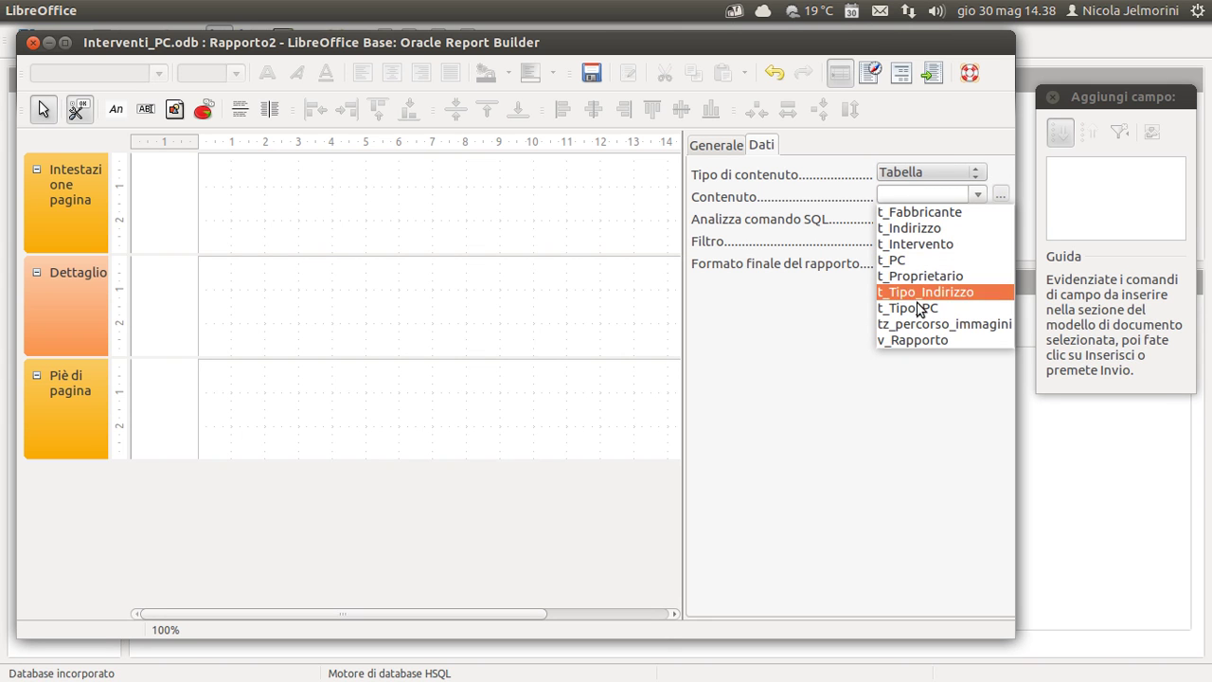
left_click(915, 339)
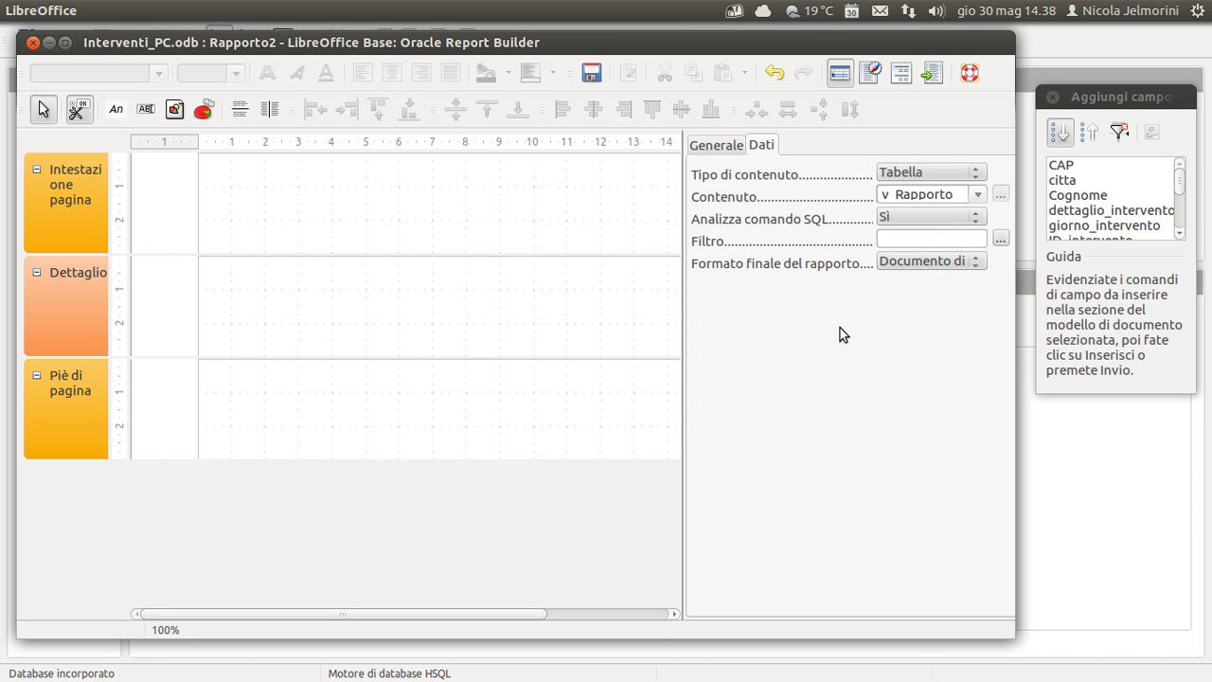
- Examine the report's filter criteria and the fields that can be filtered, leaving without defining a filter
left_click(949, 239)
left_click(1003, 240)
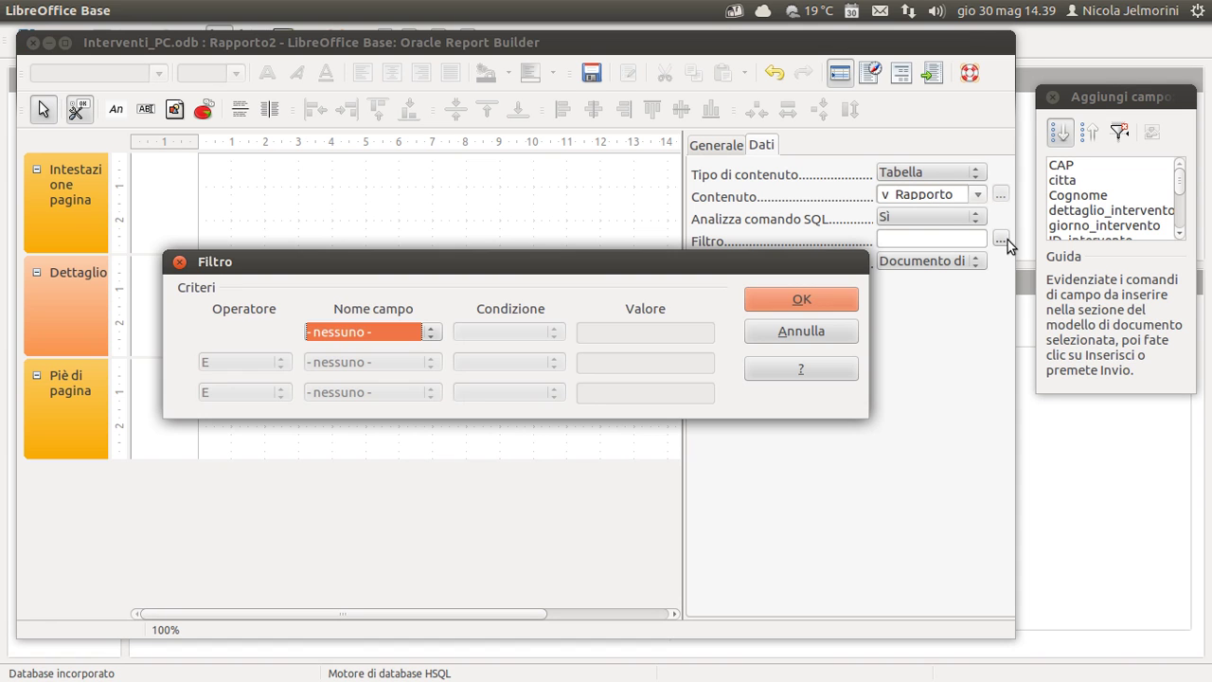
left_click(431, 333)
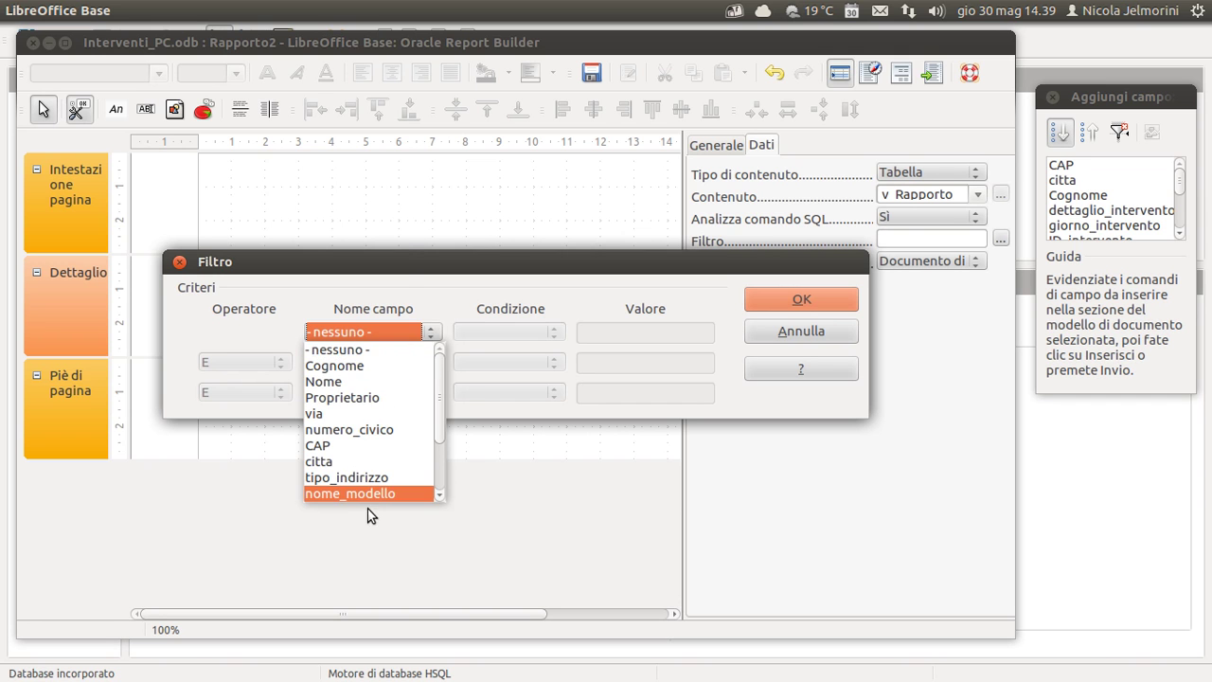
left_click(406, 252)
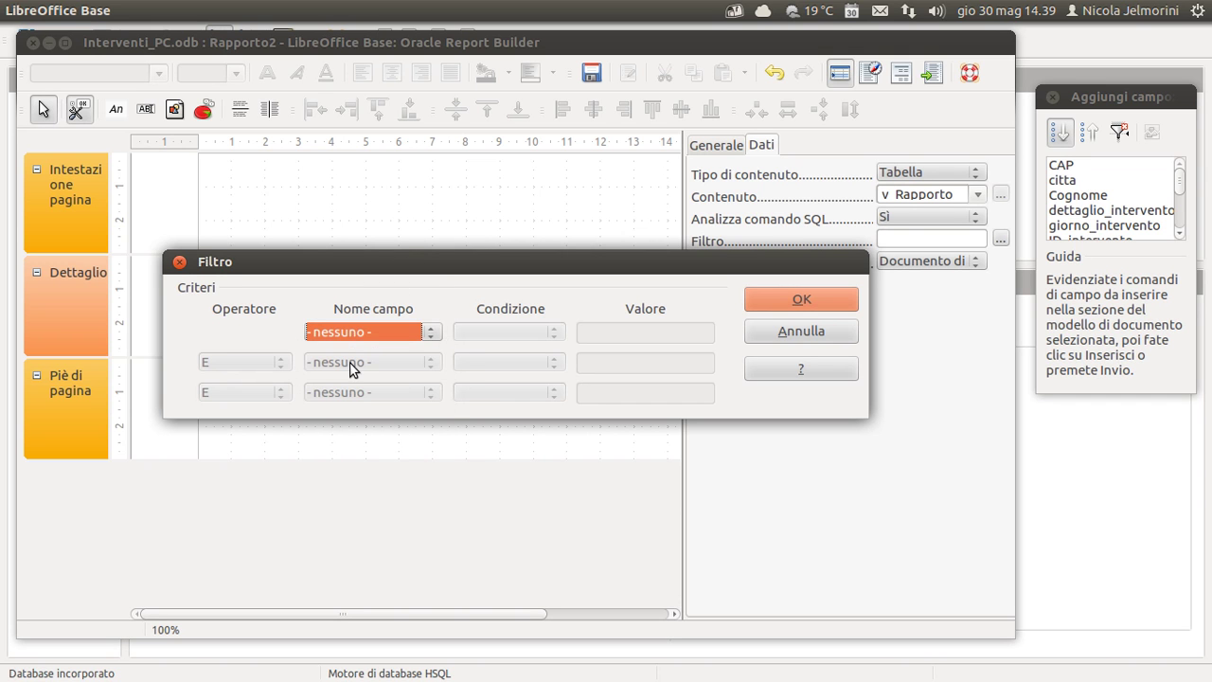
left_click(369, 338)
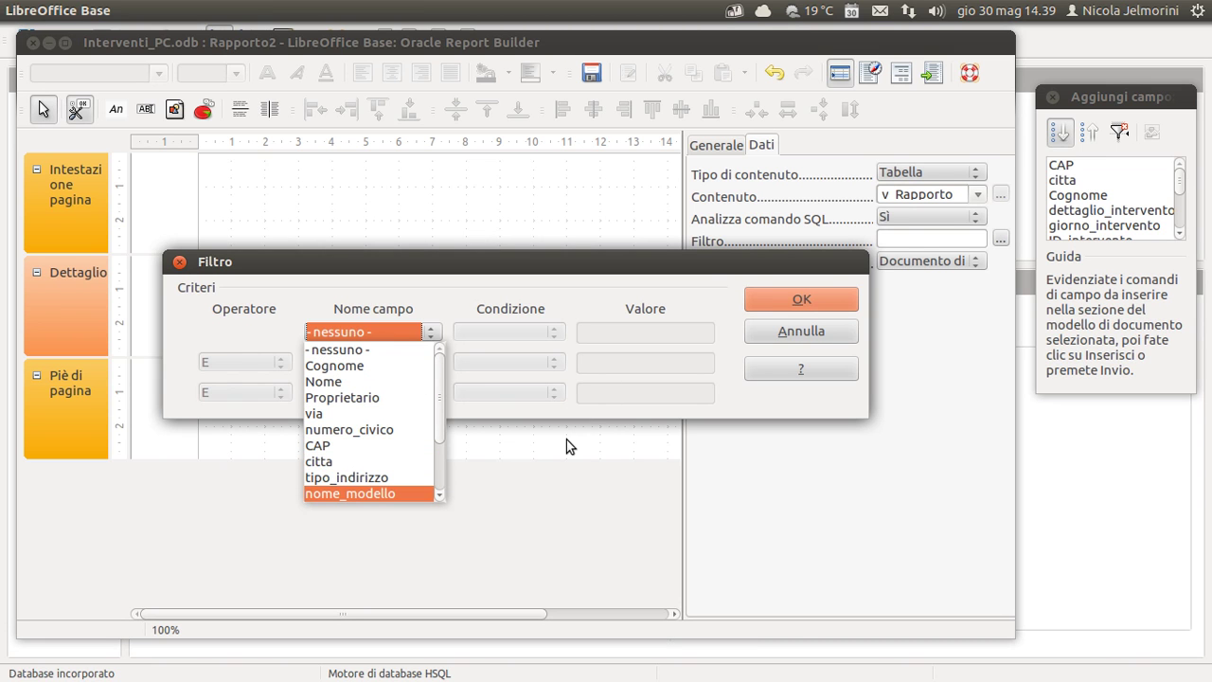
left_click(795, 329)
left_click(801, 331)
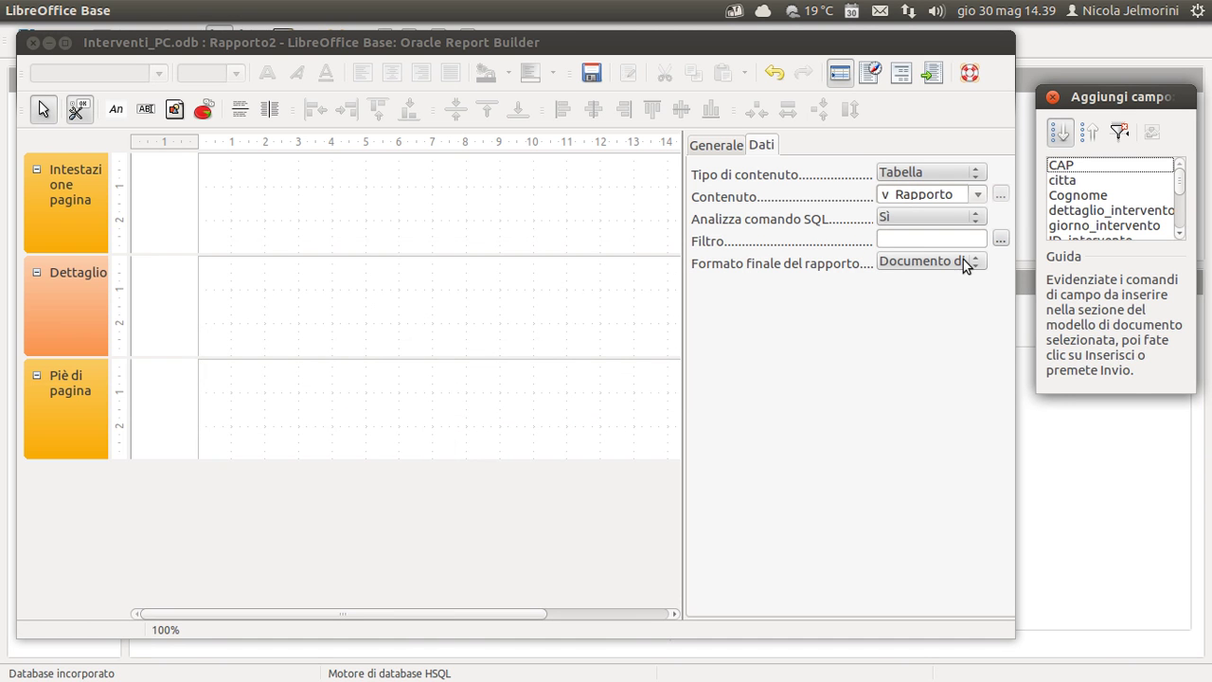
- Review the final report format options and choose Documento di testo ODF
left_click(976, 264)
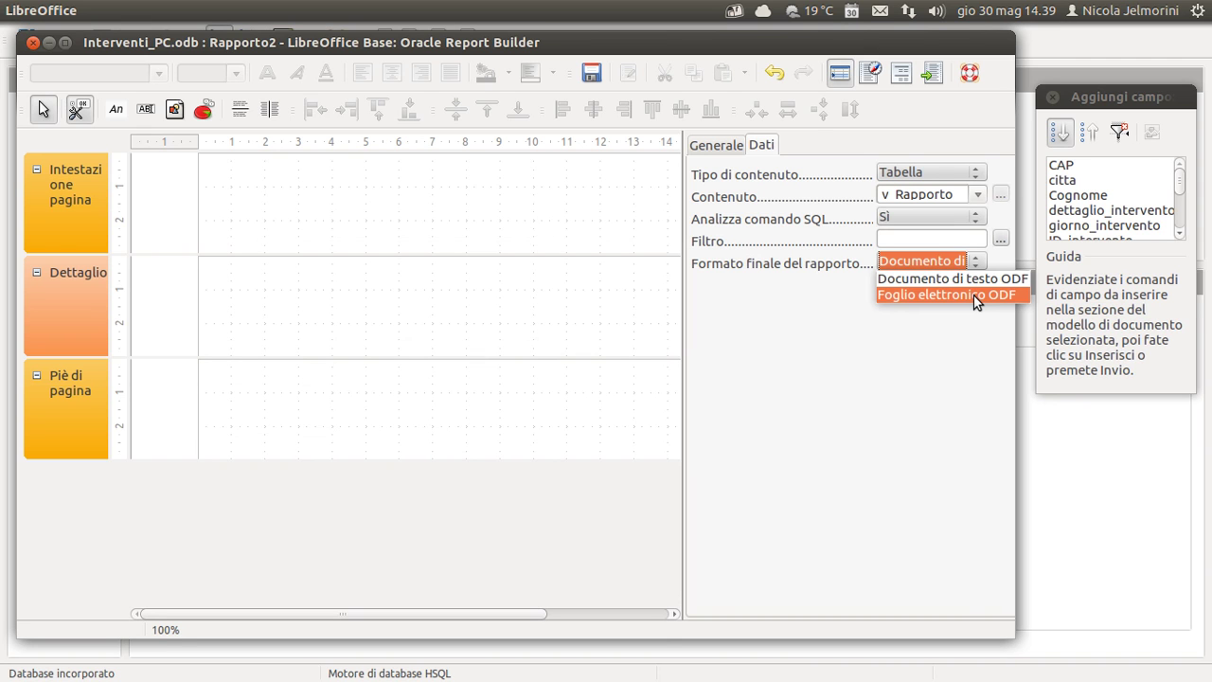
left_click(940, 337)
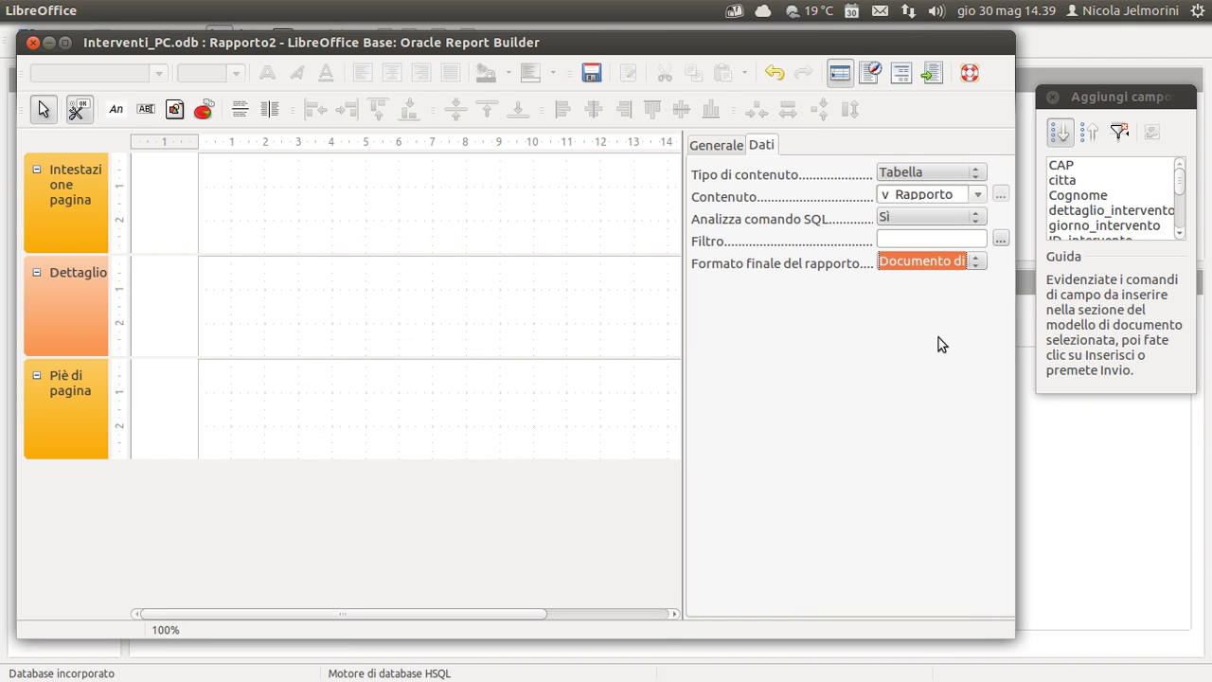
left_click(976, 263)
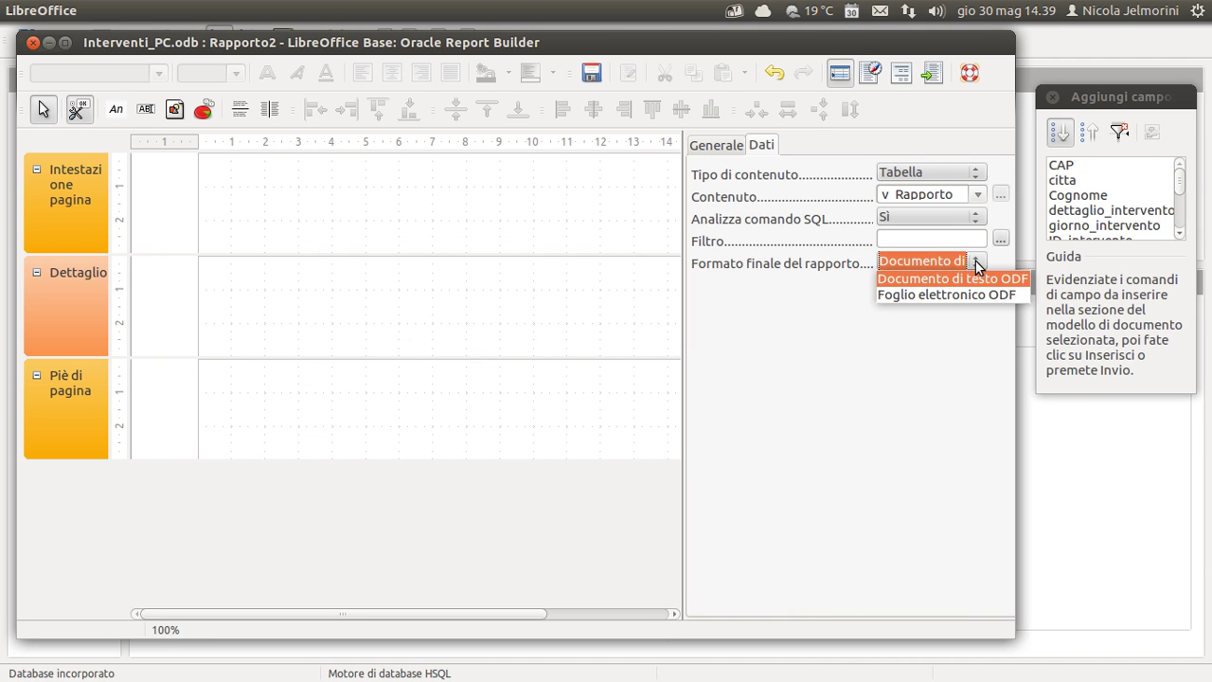
left_click(934, 278)
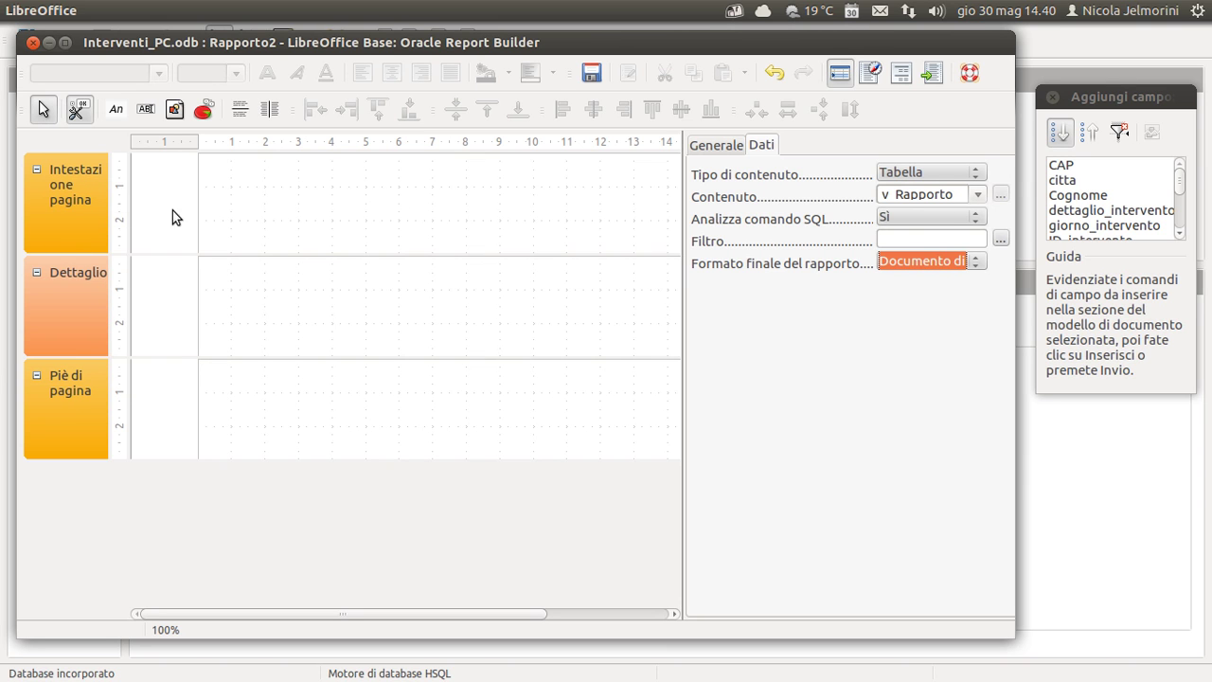
- Select the page header section and shift the Report Builder window clear of the add-field window
left_click(289, 201)
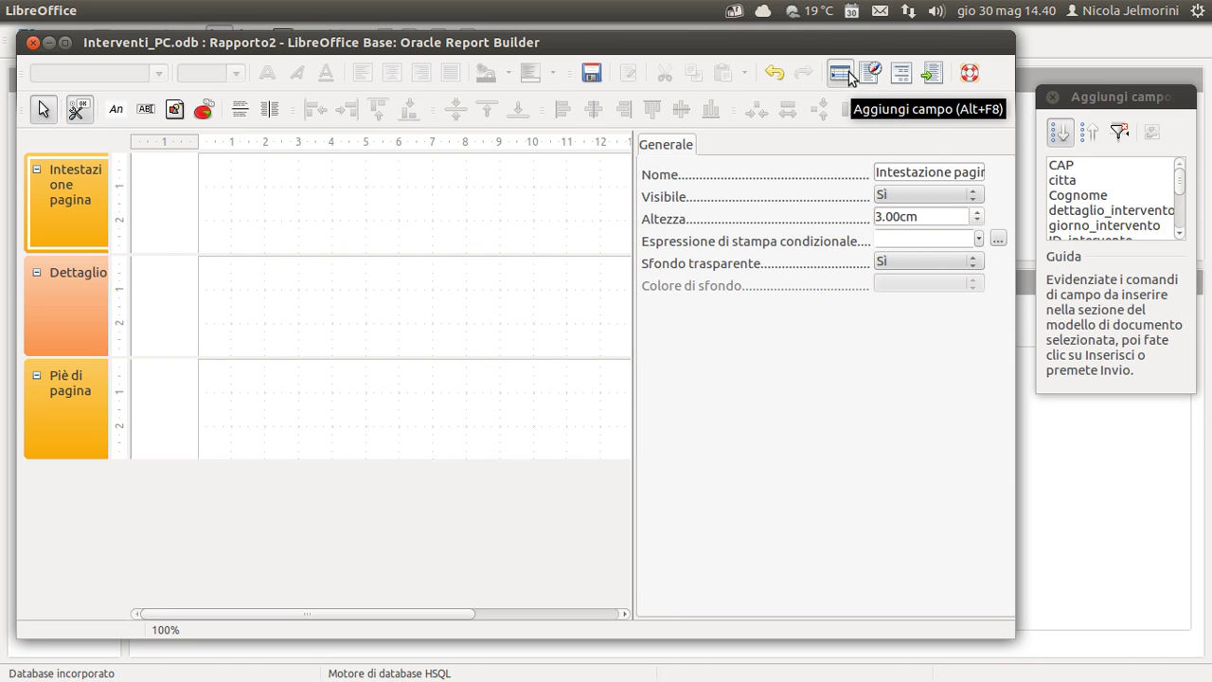
left_click_drag(822, 46, 815, 43)
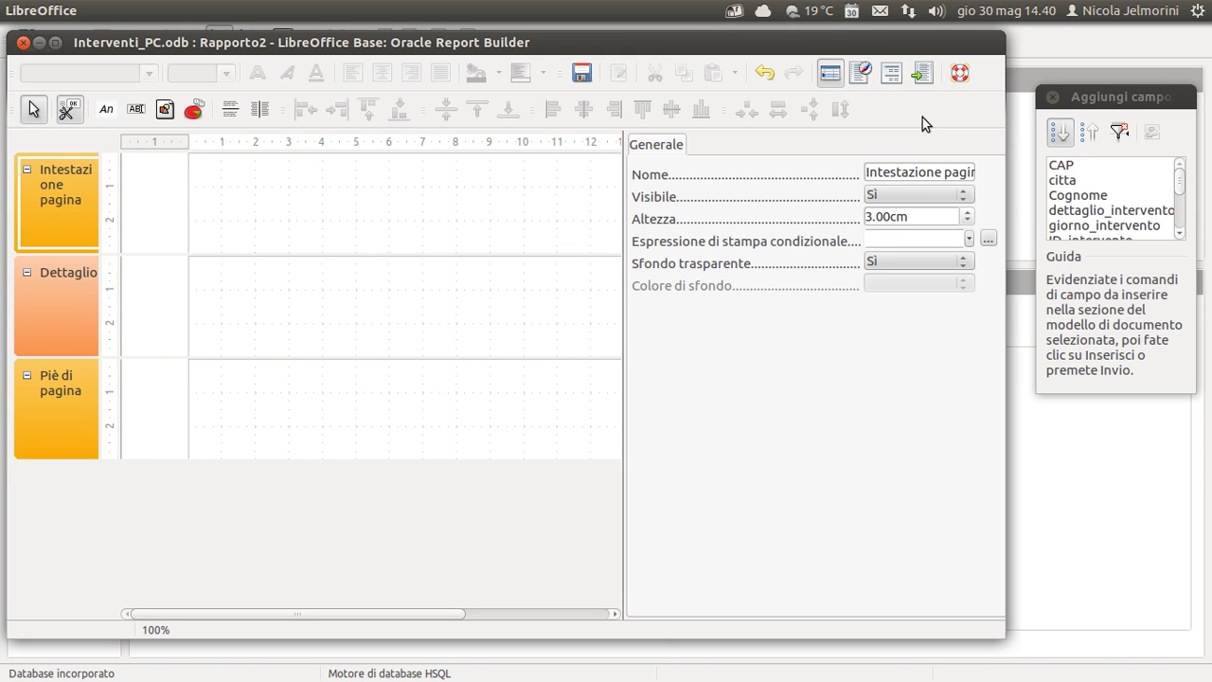
- Reopen the add-field window beside the report, make it taller to review the fields, and select CAP
left_click(829, 84)
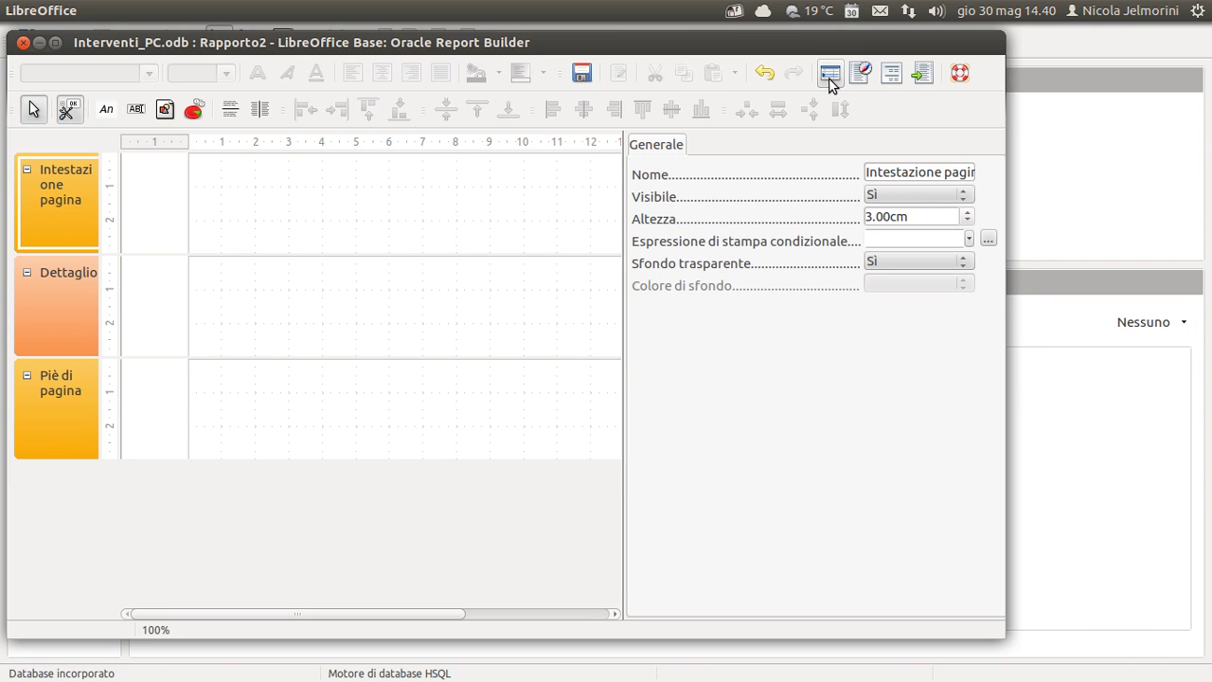
left_click(829, 84)
left_click_drag(1109, 38, 1096, 49)
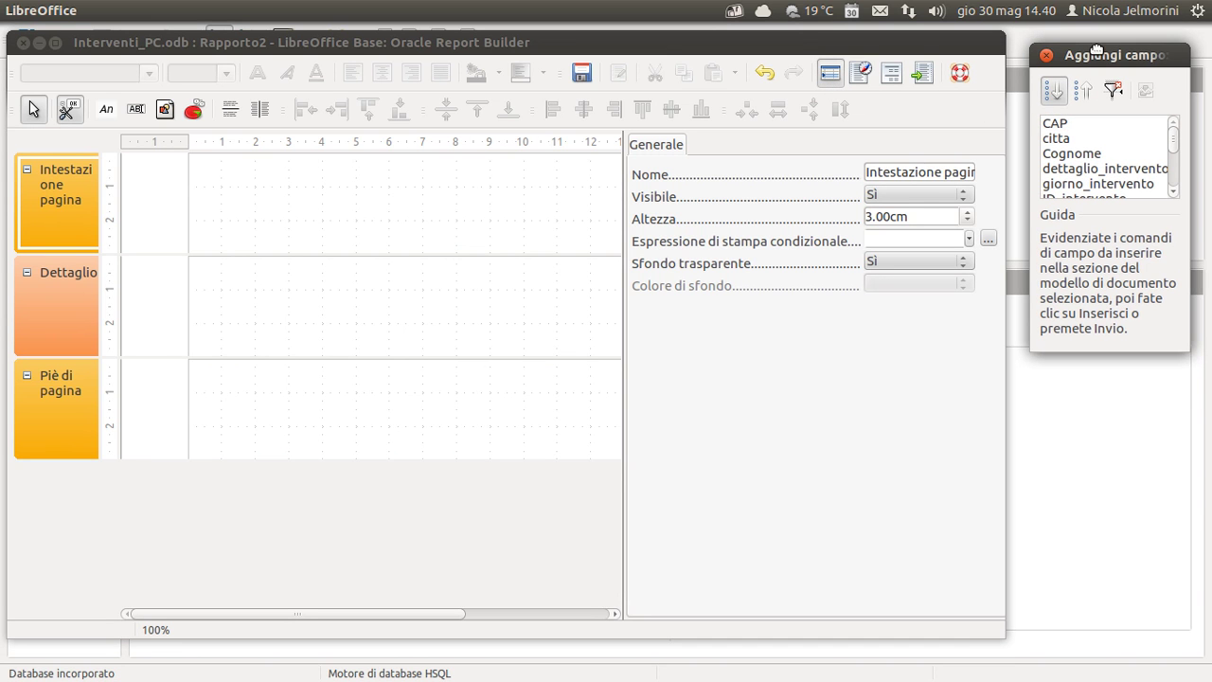
left_click_drag(1167, 349, 1168, 445)
left_click_drag(1174, 154, 1186, 257)
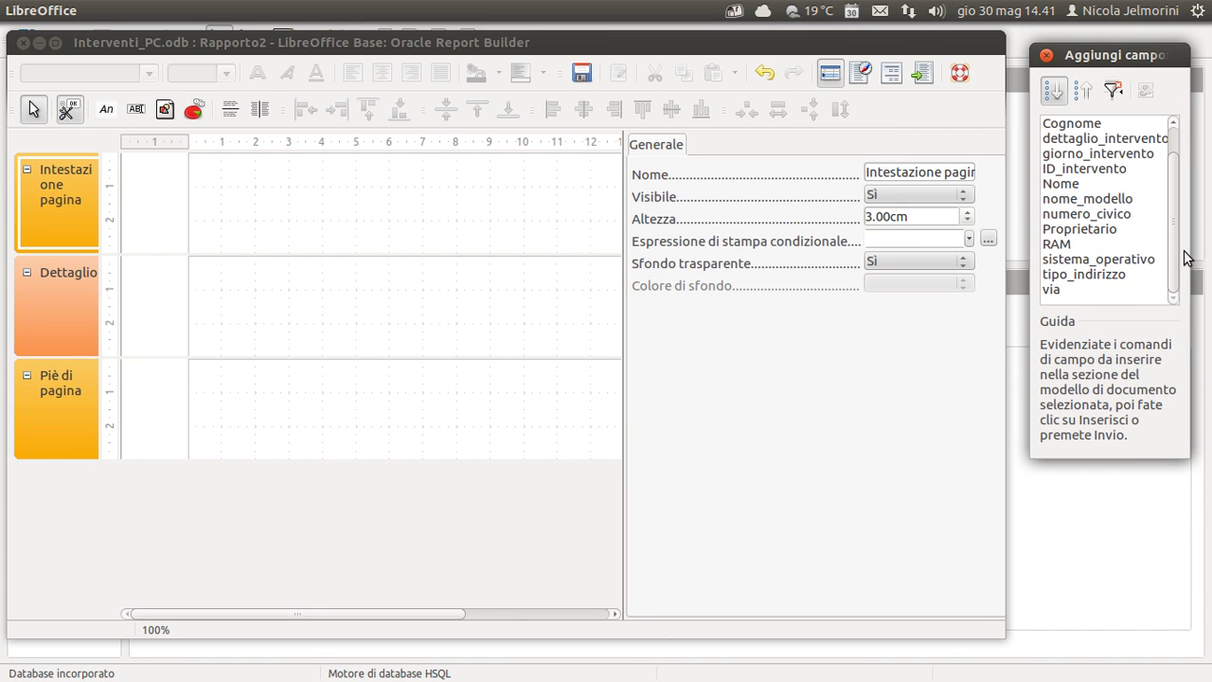
scroll(1181, 173, "up", 2)
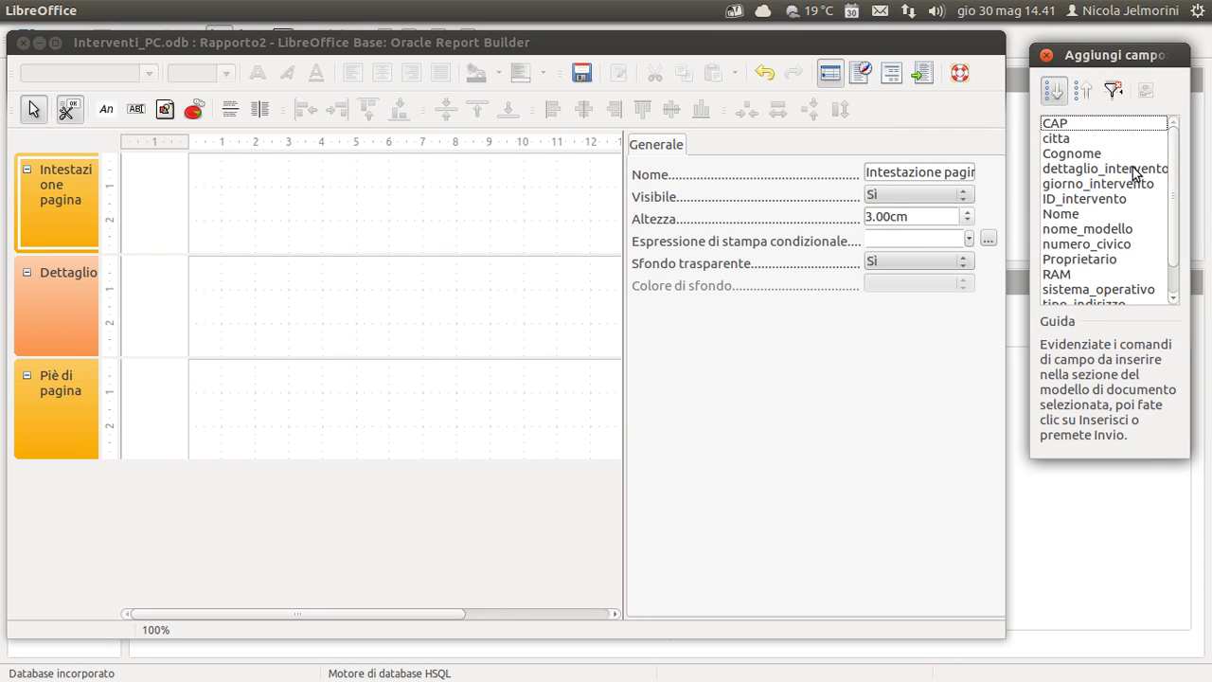
left_click(1060, 129)
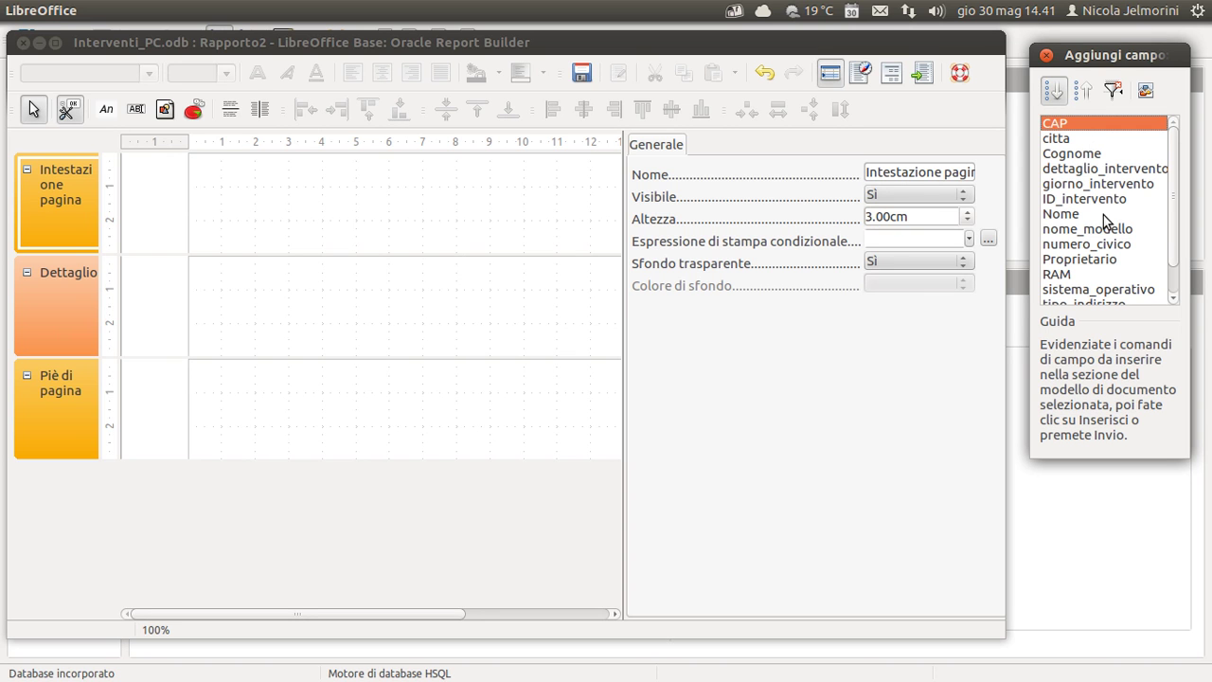
- Show the report navigator, shrink it, and place it below the add-field window
left_click(861, 76)
left_click_drag(871, 182, 989, 236)
left_click_drag(1136, 608, 1100, 357)
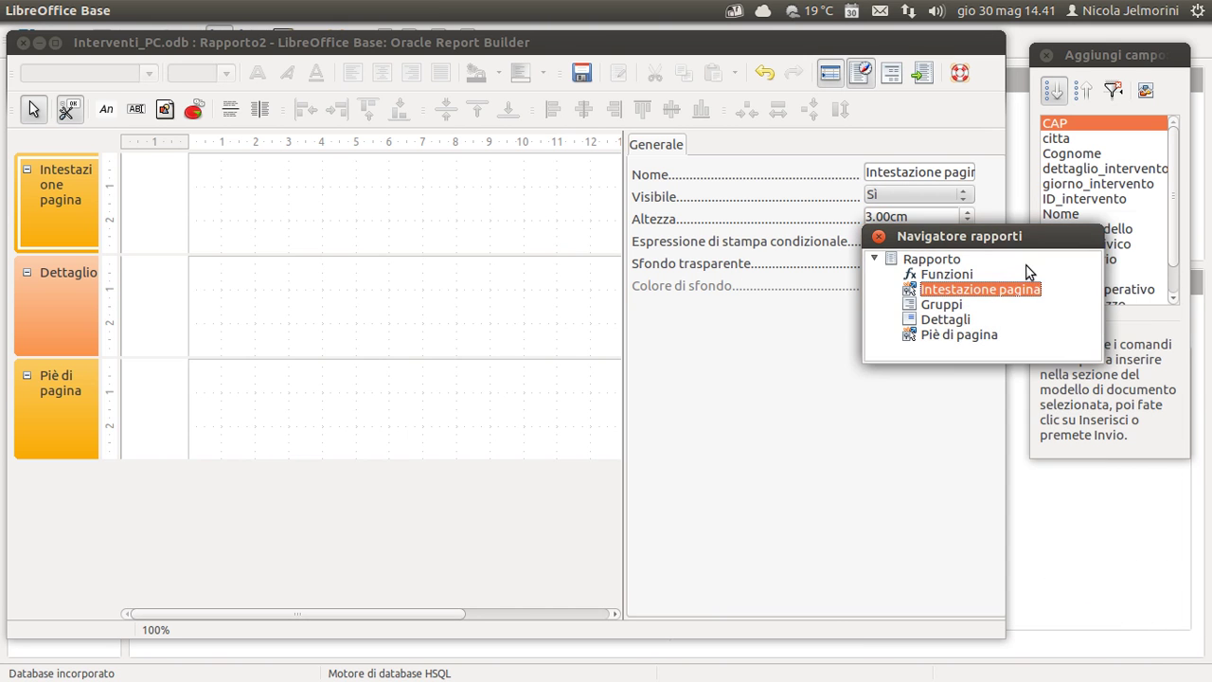
left_click_drag(1006, 237, 1038, 476)
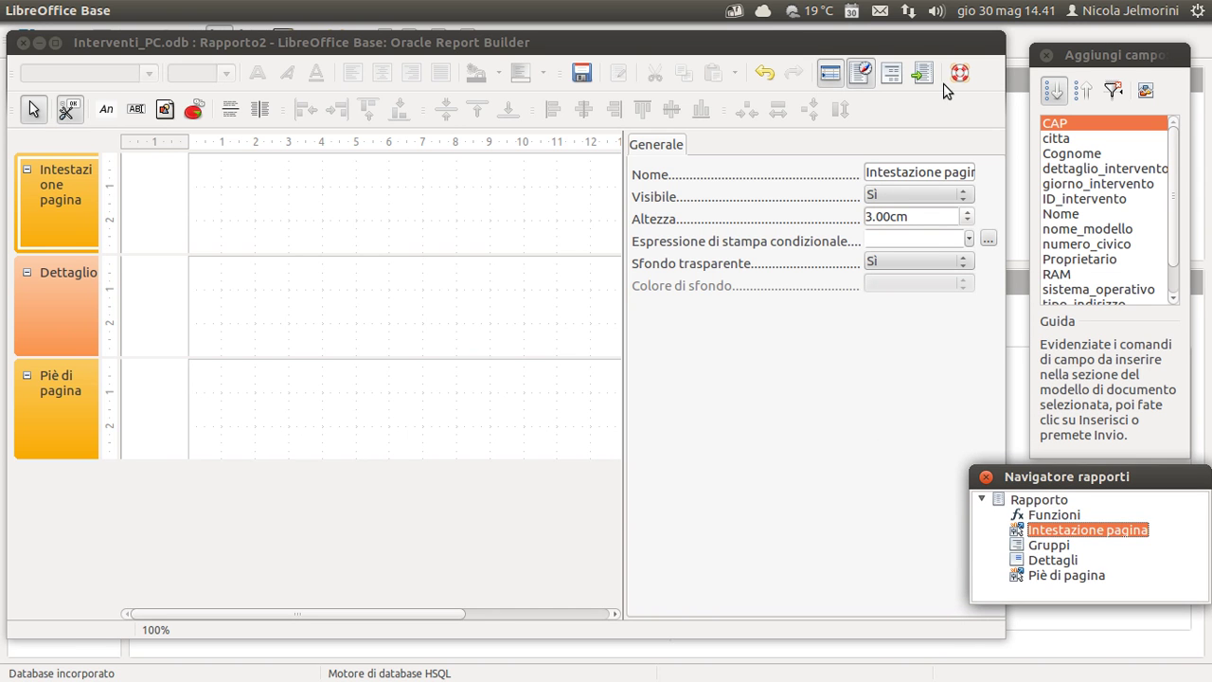
- Examine the sorting and grouping dialog with its field list and group properties, and close it without defining a group
left_click(891, 74)
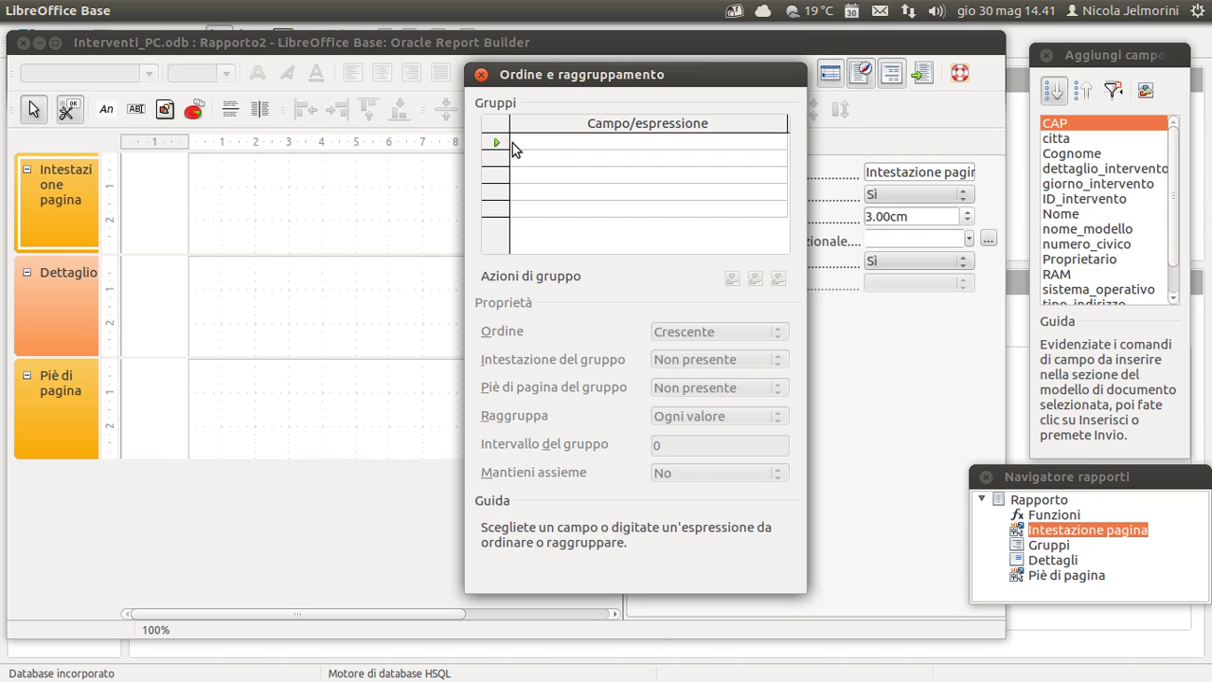
left_click(560, 144)
left_click_drag(609, 73, 560, 86)
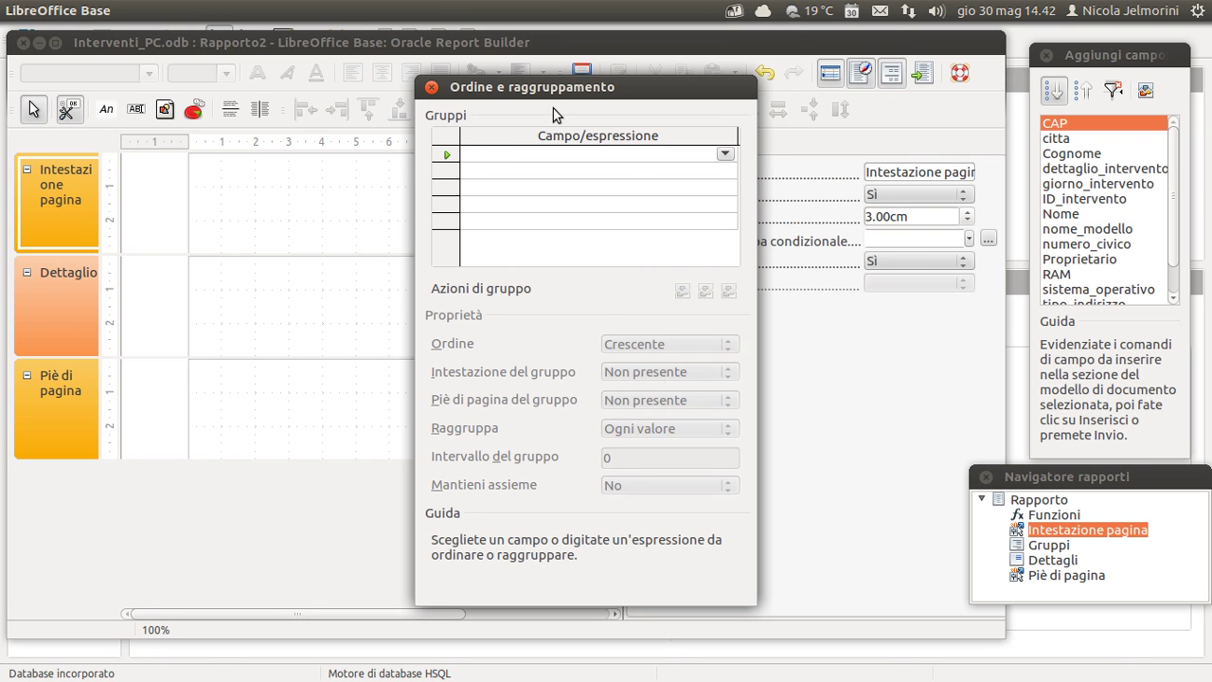
left_click_drag(551, 86, 512, 107)
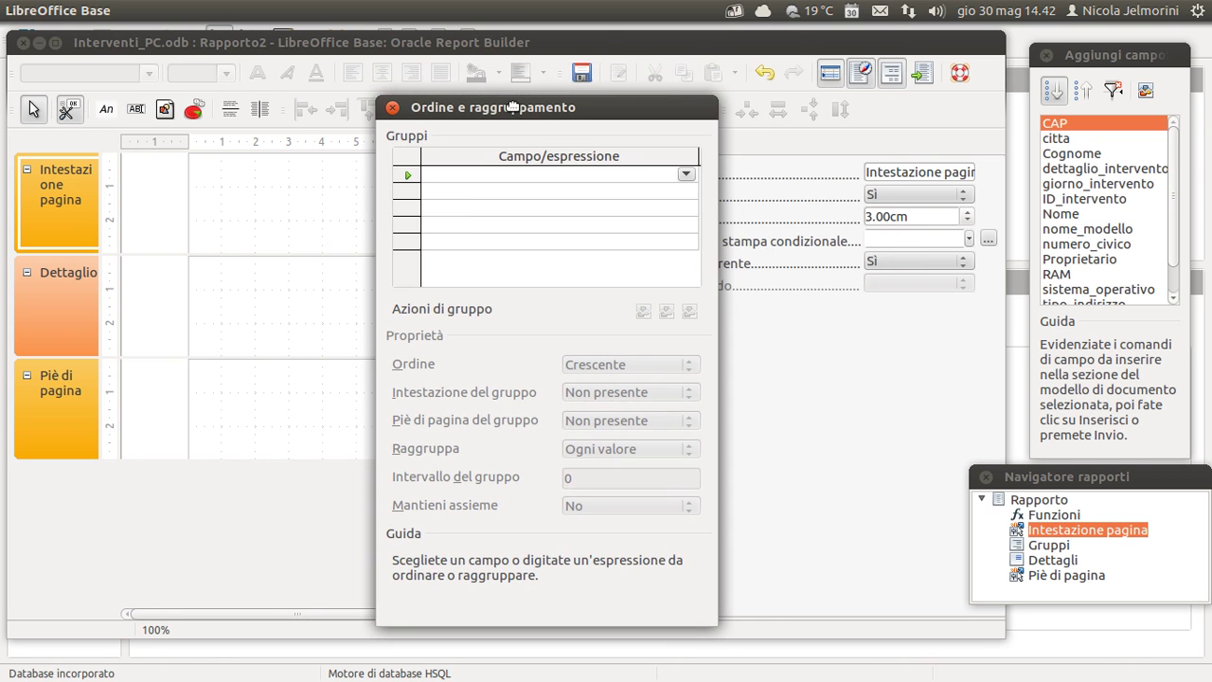
left_click(392, 107)
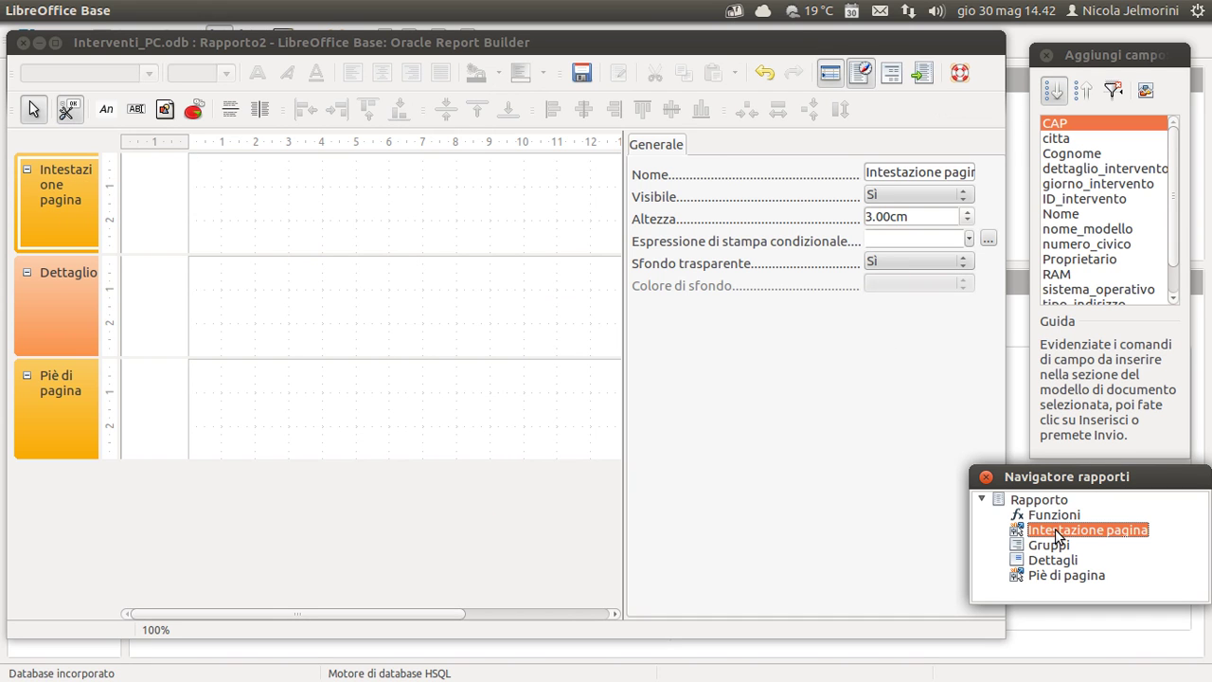
- Shorten the add-field window, and move the report navigator up and narrow it to sit beside the Report Builder window
left_click_drag(1064, 456, 1069, 367)
left_click_drag(1069, 478, 1070, 429)
left_click_drag(970, 487, 1002, 487)
- Hide and redisplay the properties of the Rapporto entry from the report navigator
right_click(1079, 453)
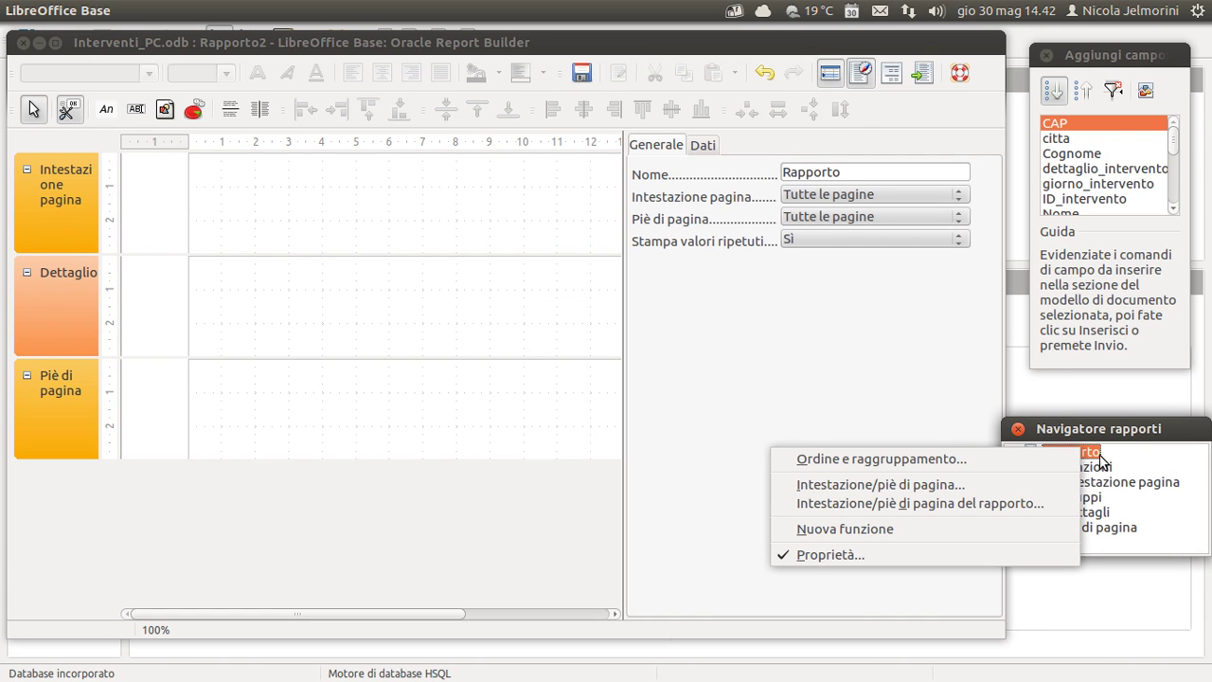
left_click(907, 553)
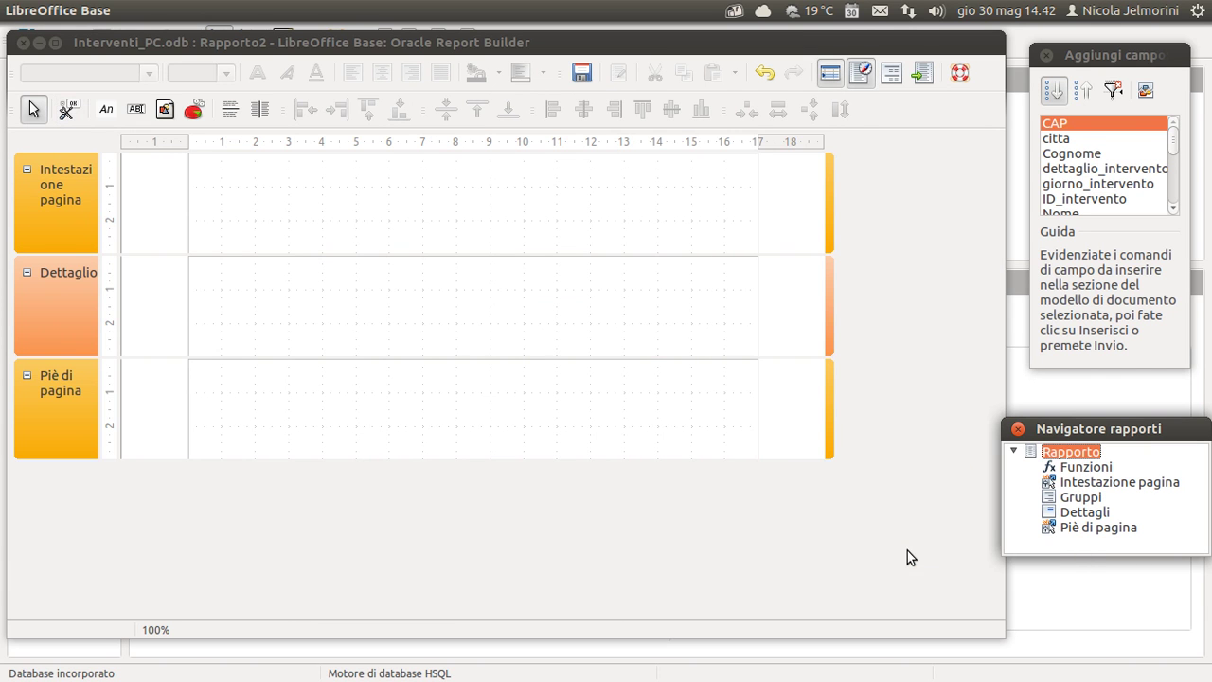
right_click(1076, 452)
left_click(850, 557)
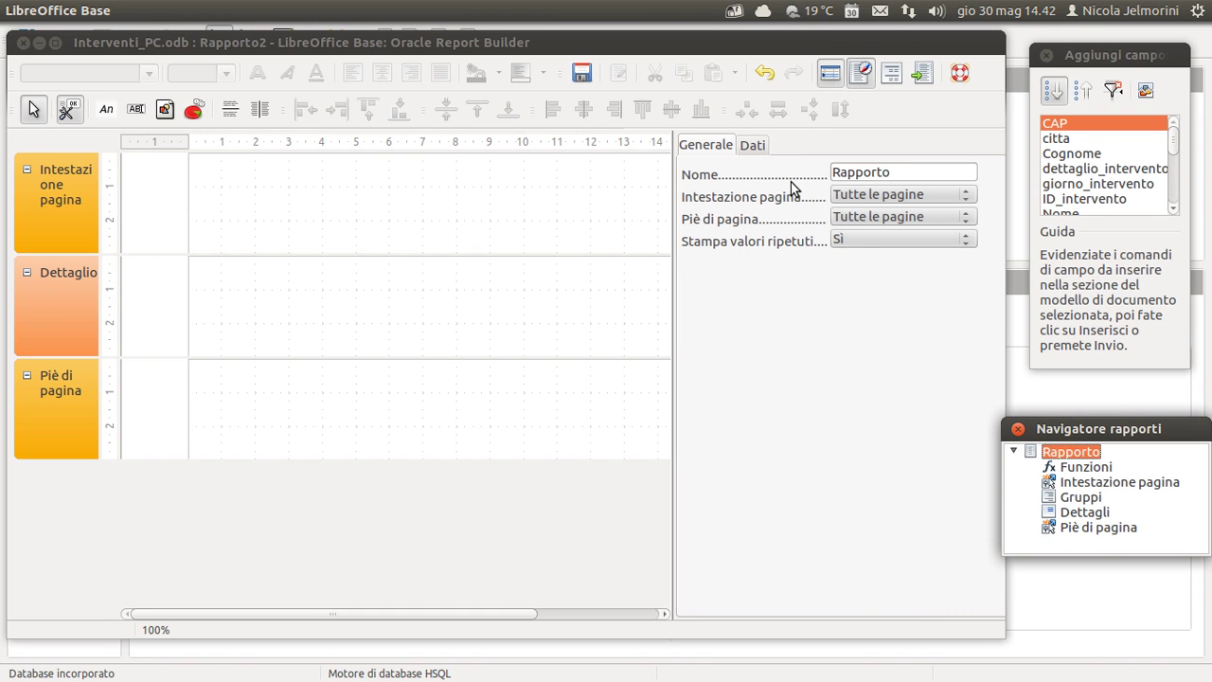
- Review the report's data and general properties, and select the Funzioni entry in the report navigator
left_click(749, 144)
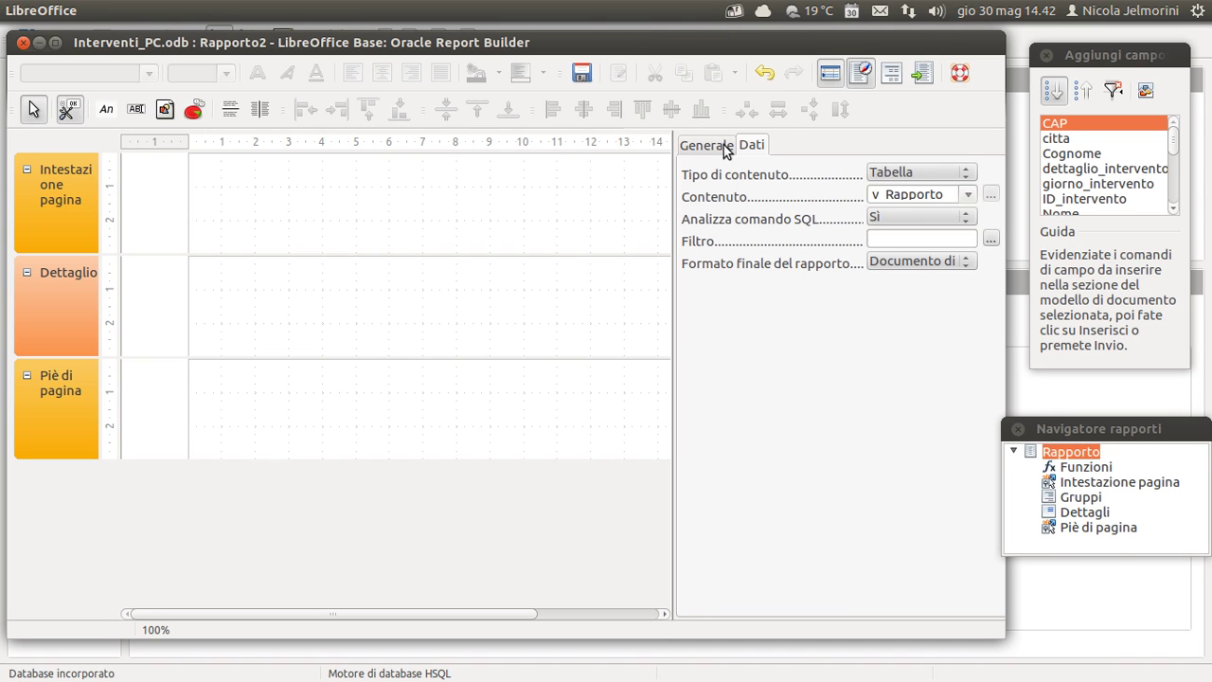
left_click(724, 147)
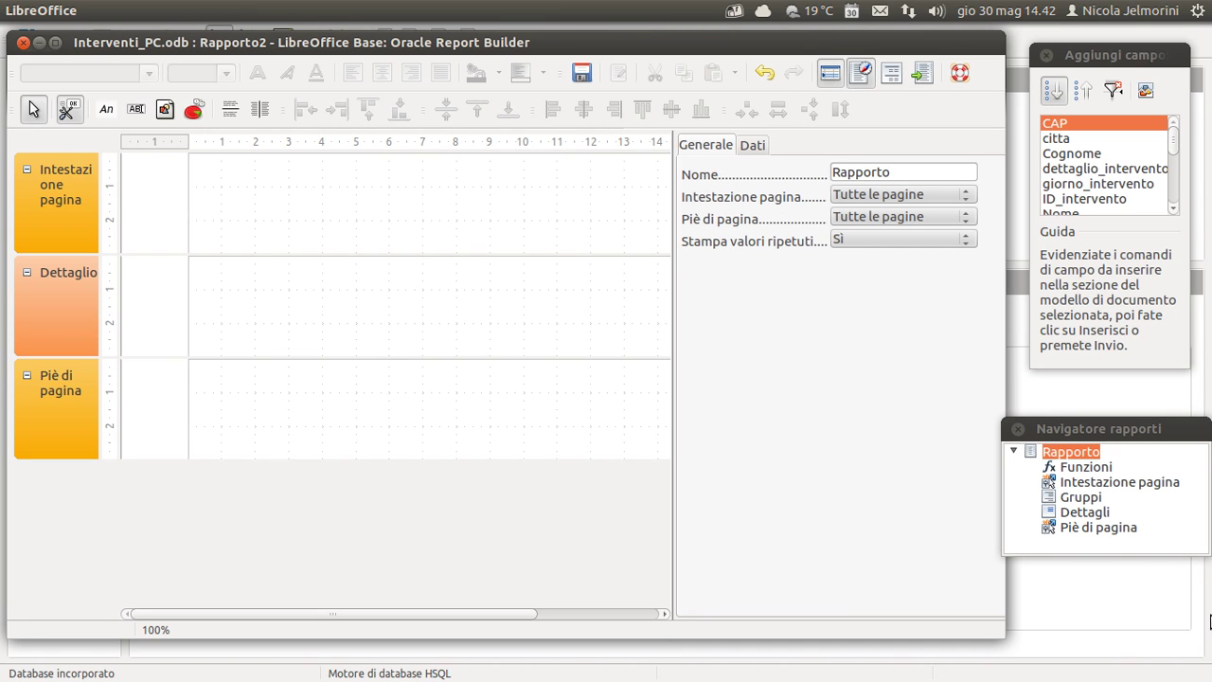
left_click(1089, 468)
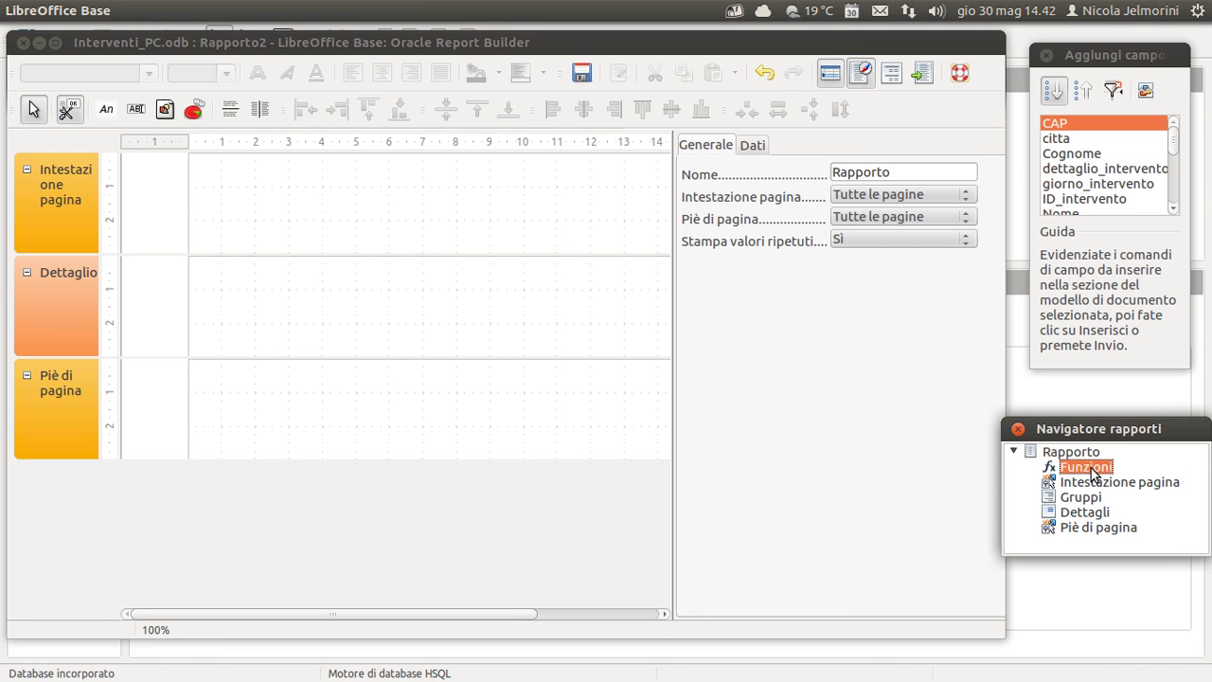
- Select the page header, detail and page footer sections in the report navigator and design area to compare how they correspond
left_click(1095, 483)
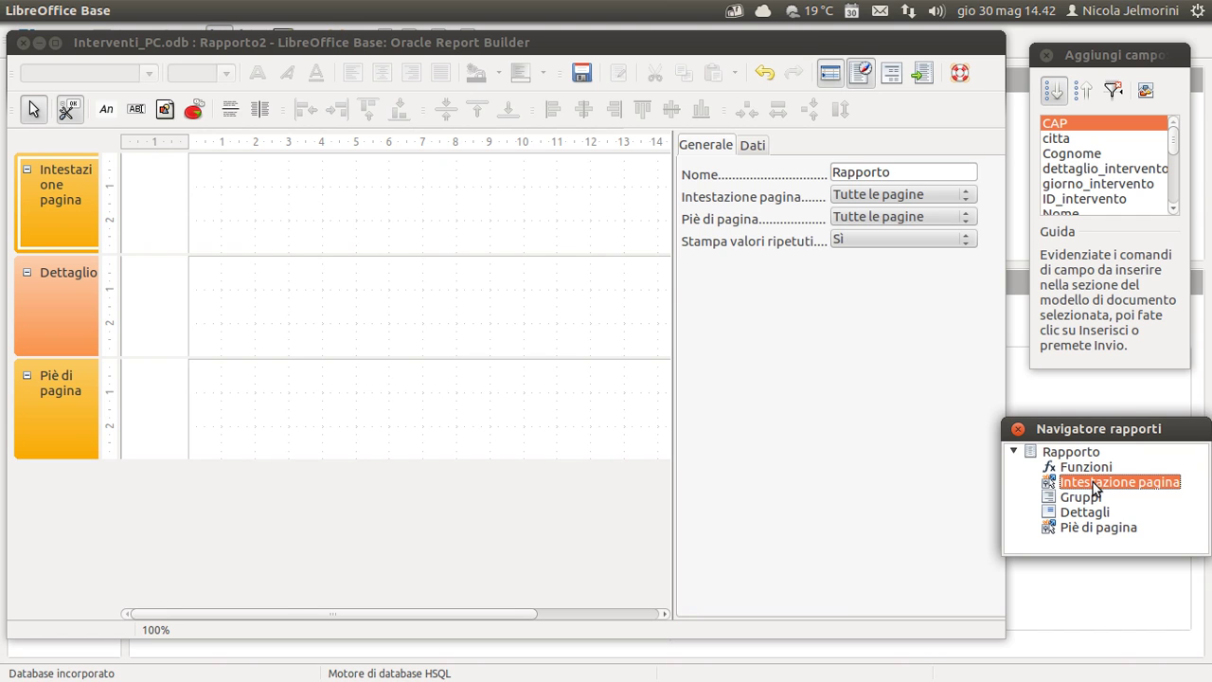
left_click(37, 300)
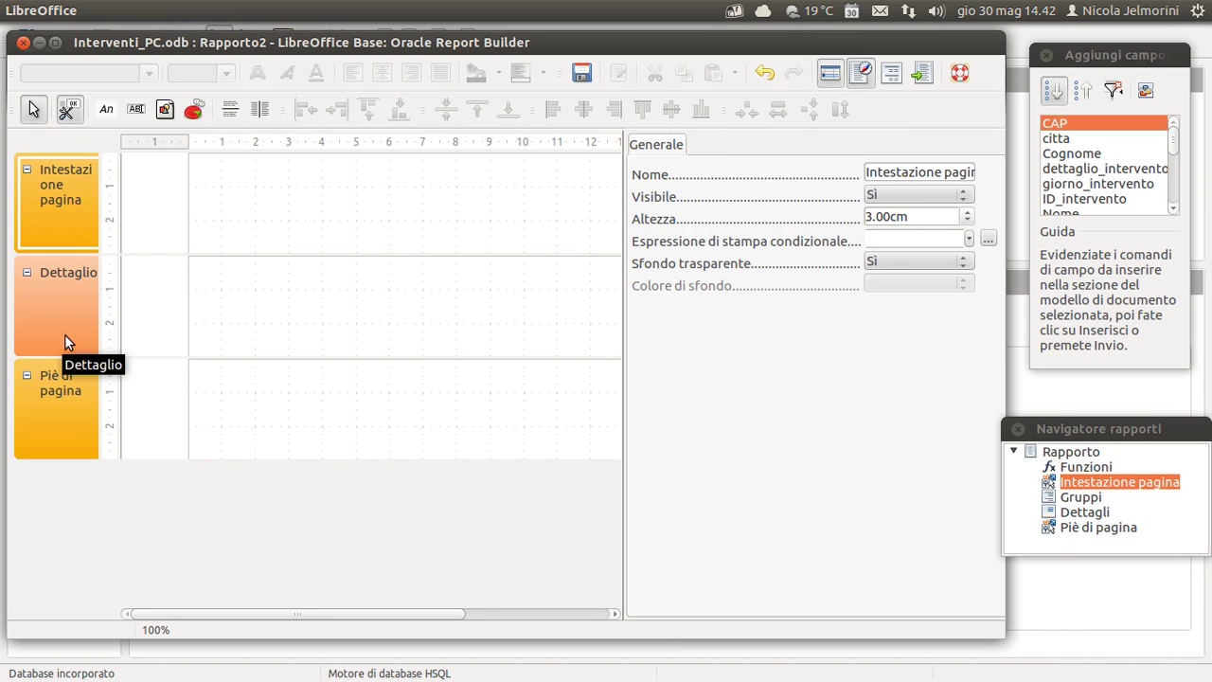
left_click(62, 405)
left_click(263, 187)
left_click(270, 300)
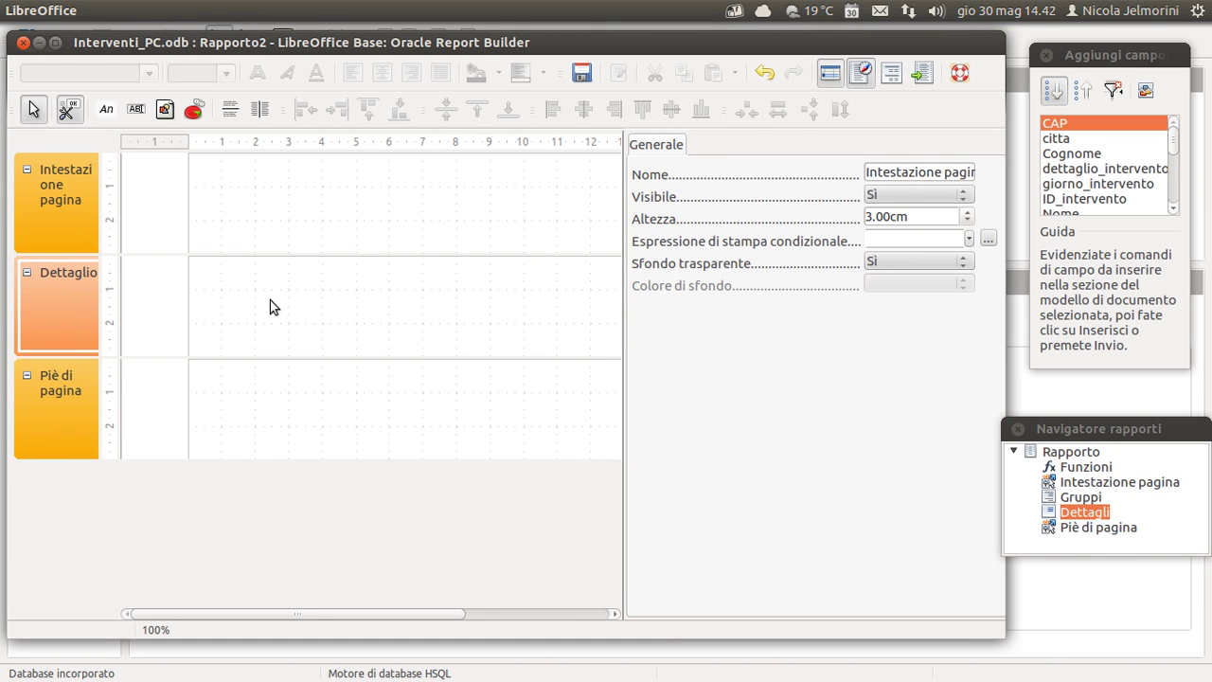
left_click(292, 201)
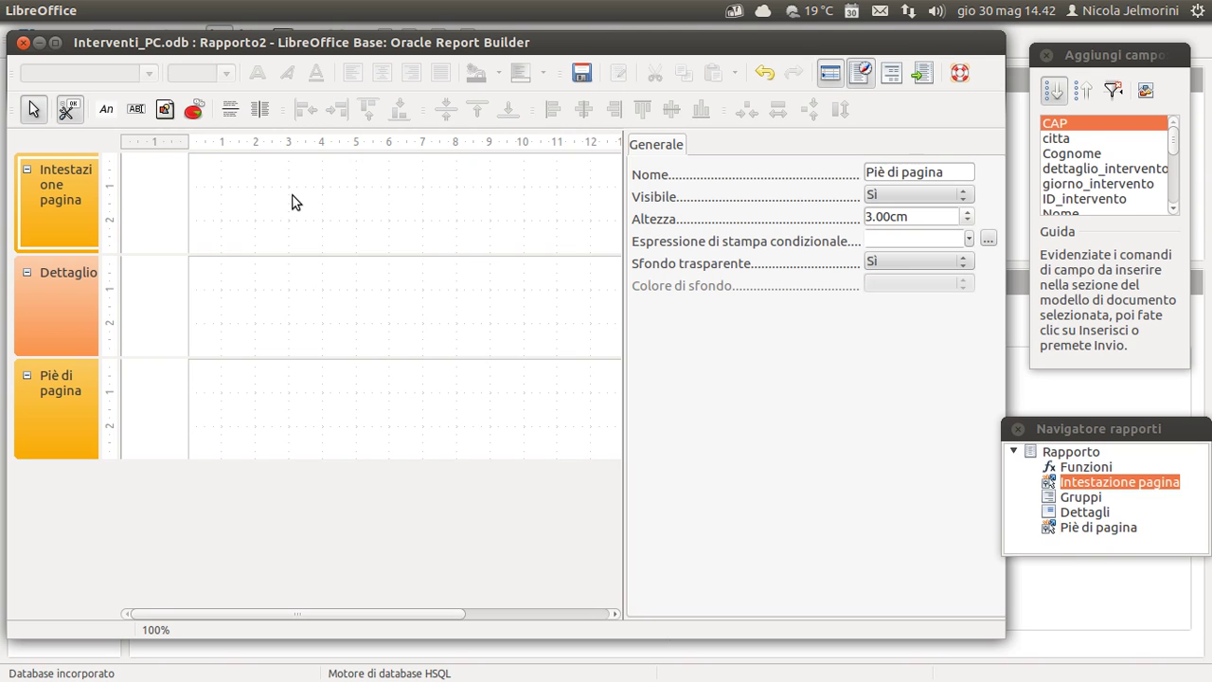
- Review the general properties of the page footer, page header and Dettagli sections, and select the Gruppi entry in the report navigator
left_click(1087, 494)
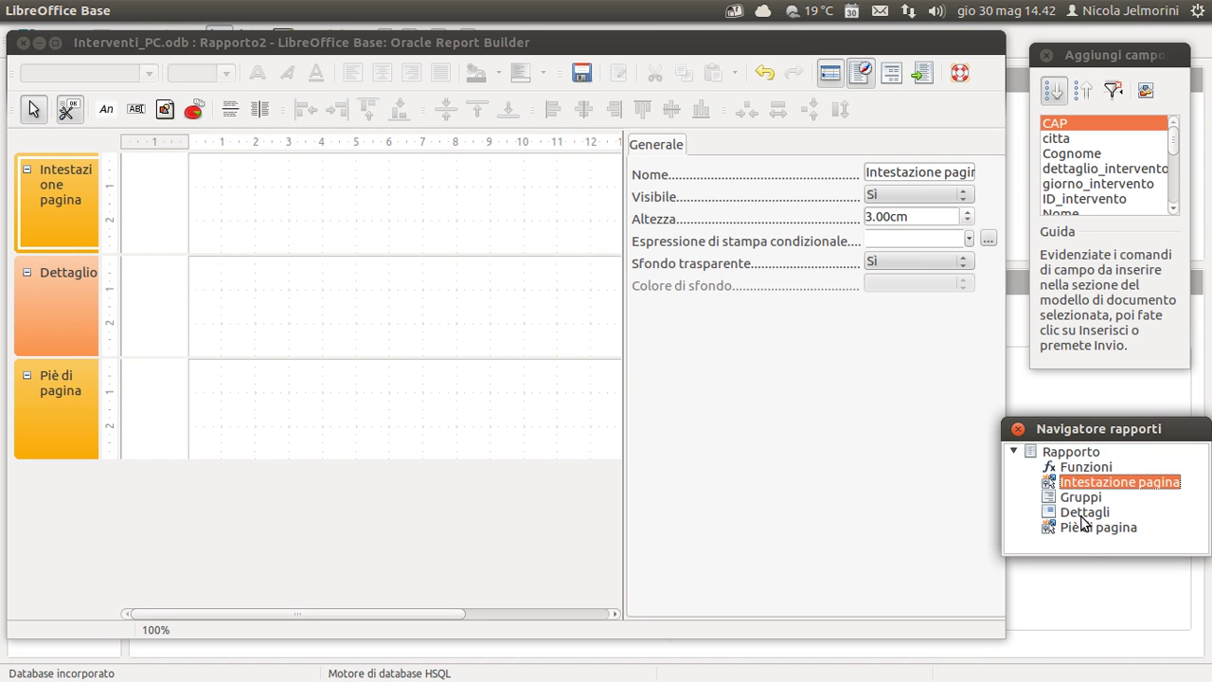
left_click(1089, 527)
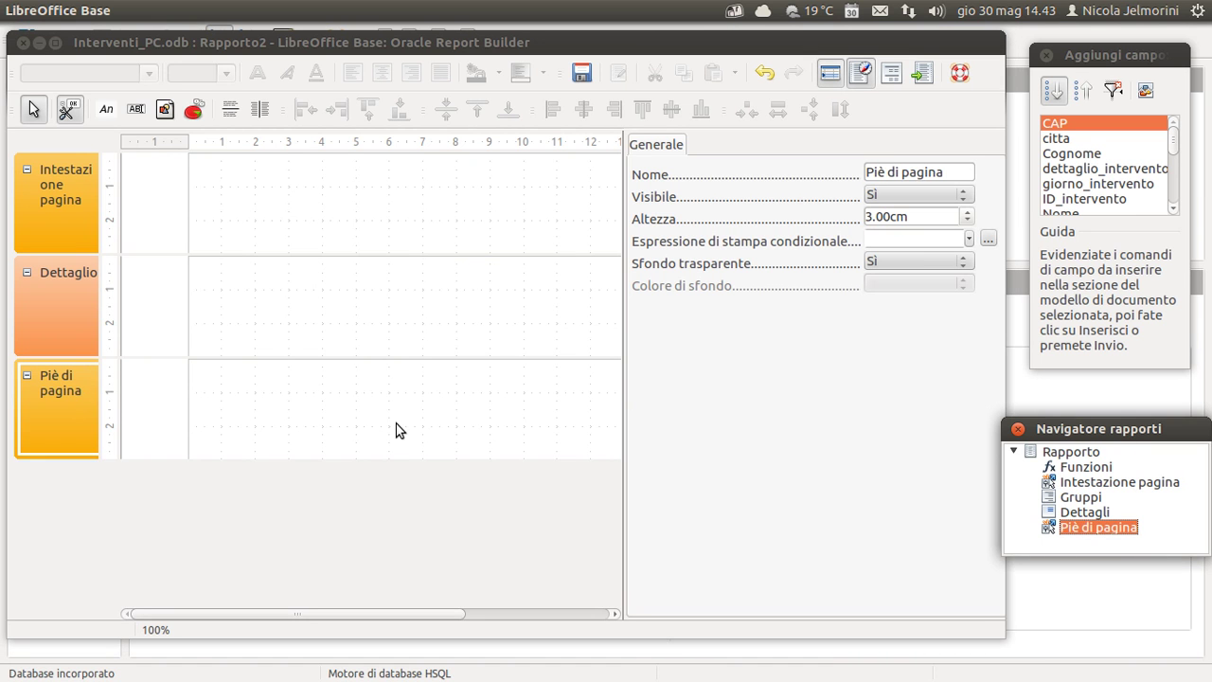
left_click(1093, 486)
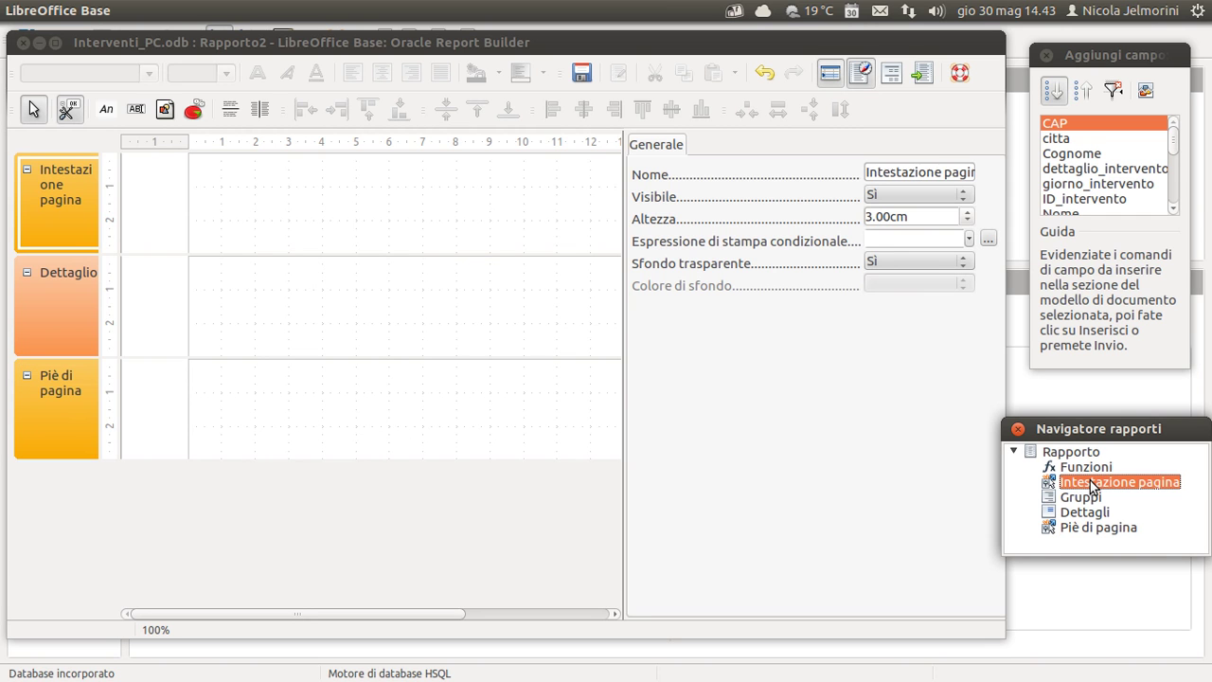
left_click(1093, 516)
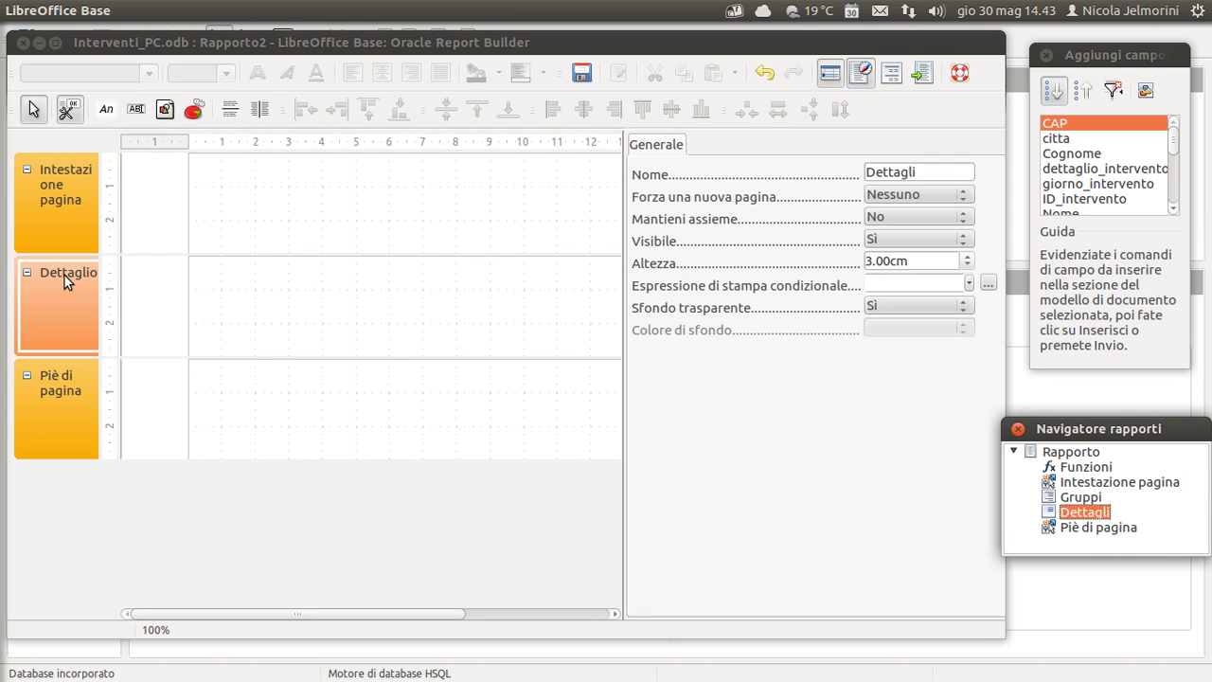
left_click(1093, 498)
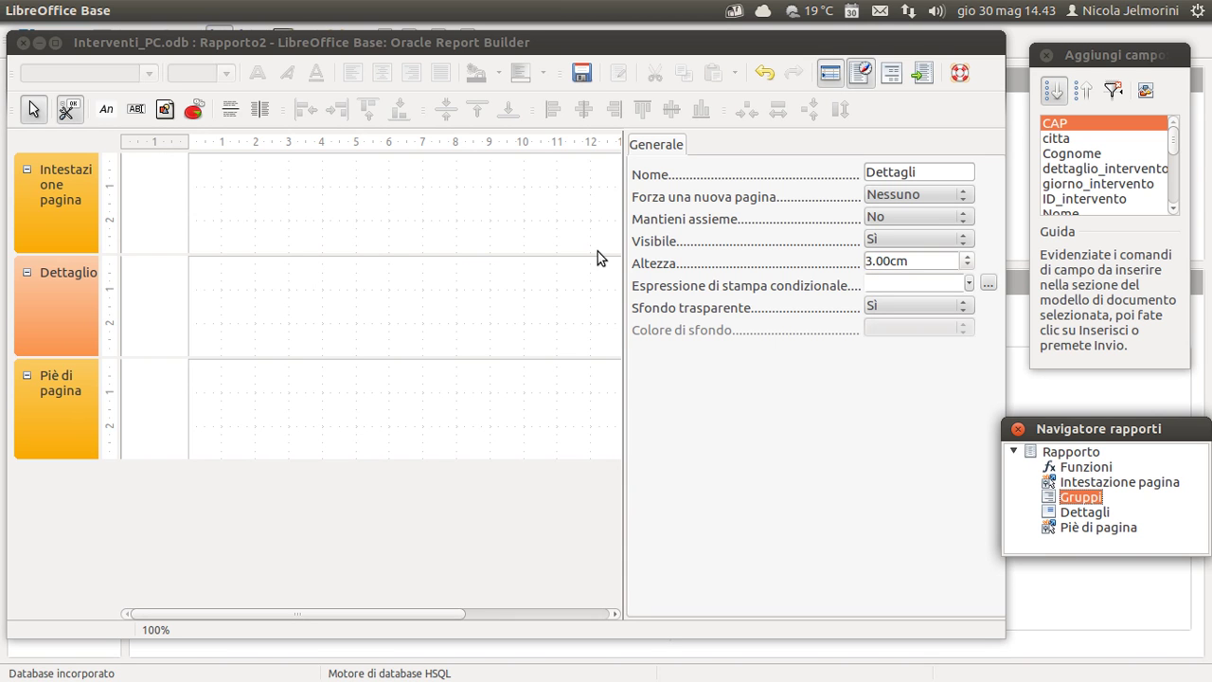
- Check the commands available for Intestazione pagina, and view the properties of Piè di pagina and Rapporto in the report navigator
right_click(1074, 485)
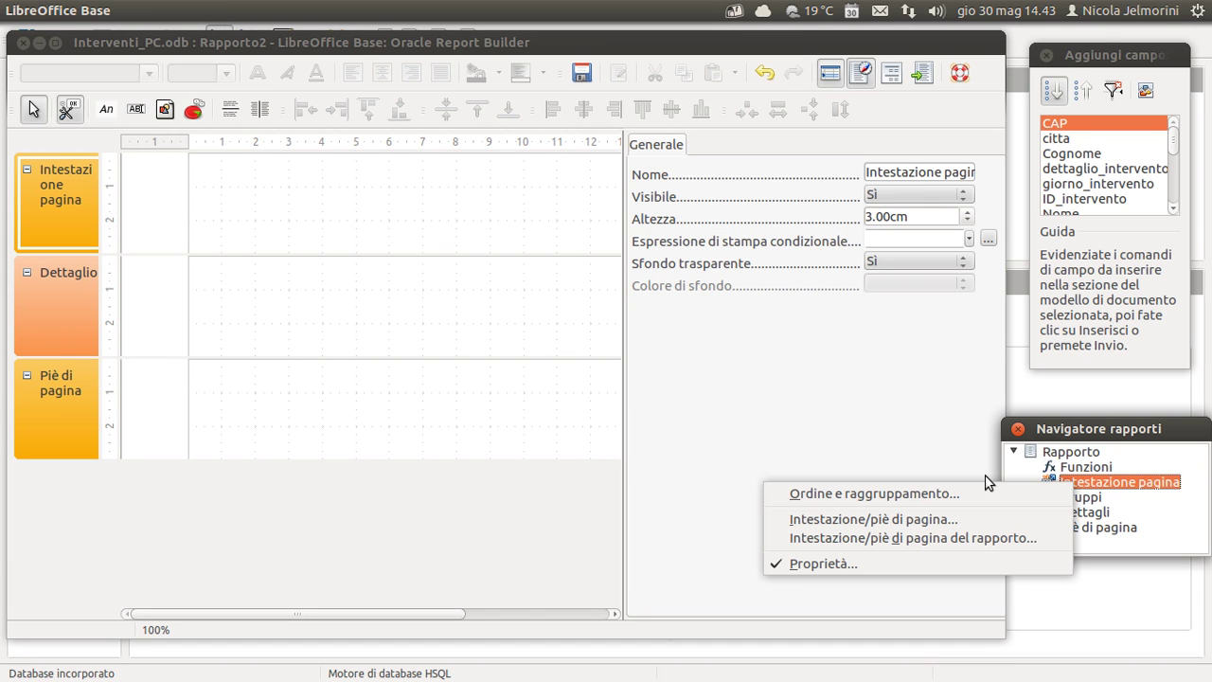
left_click(805, 560)
left_click(1087, 515)
left_click(1090, 528)
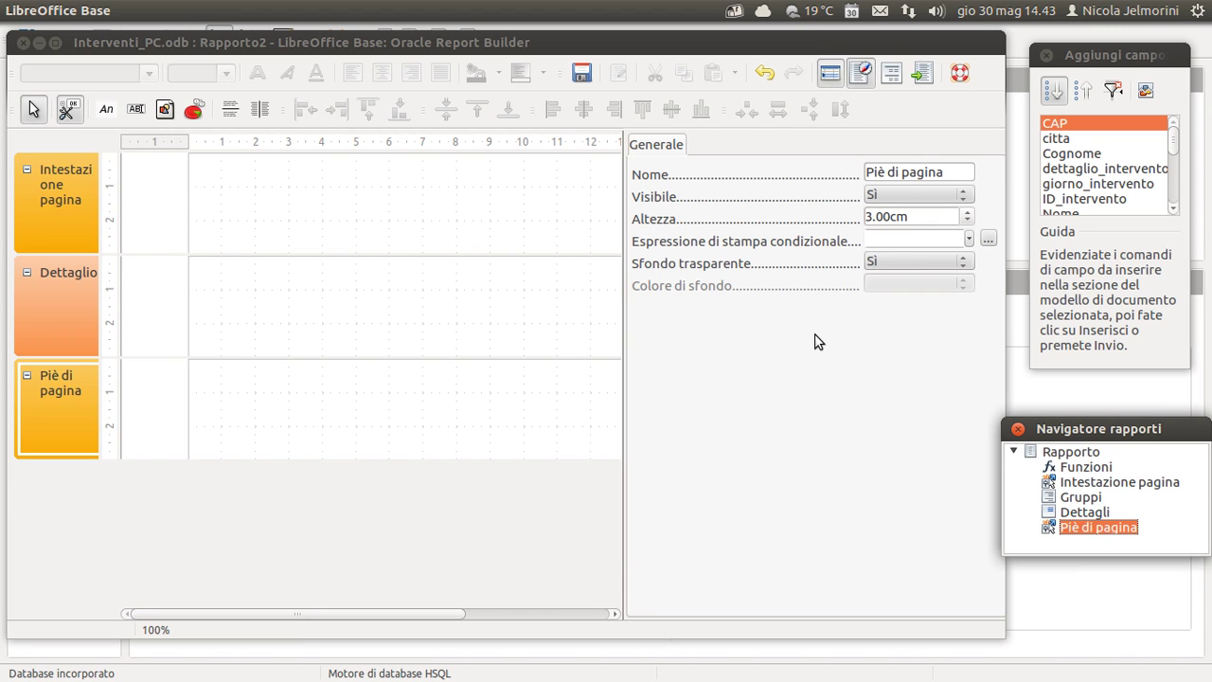
left_click(1077, 453)
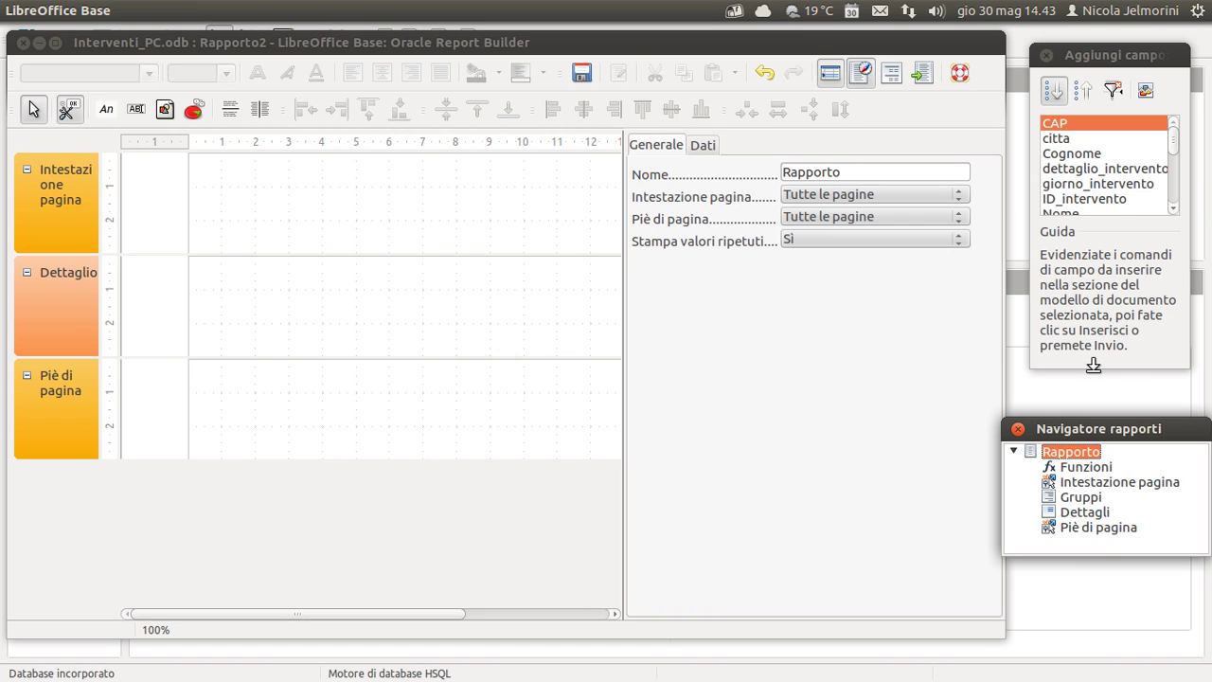
- Hide and redisplay the properties from the page header section of the design area
right_click(235, 208)
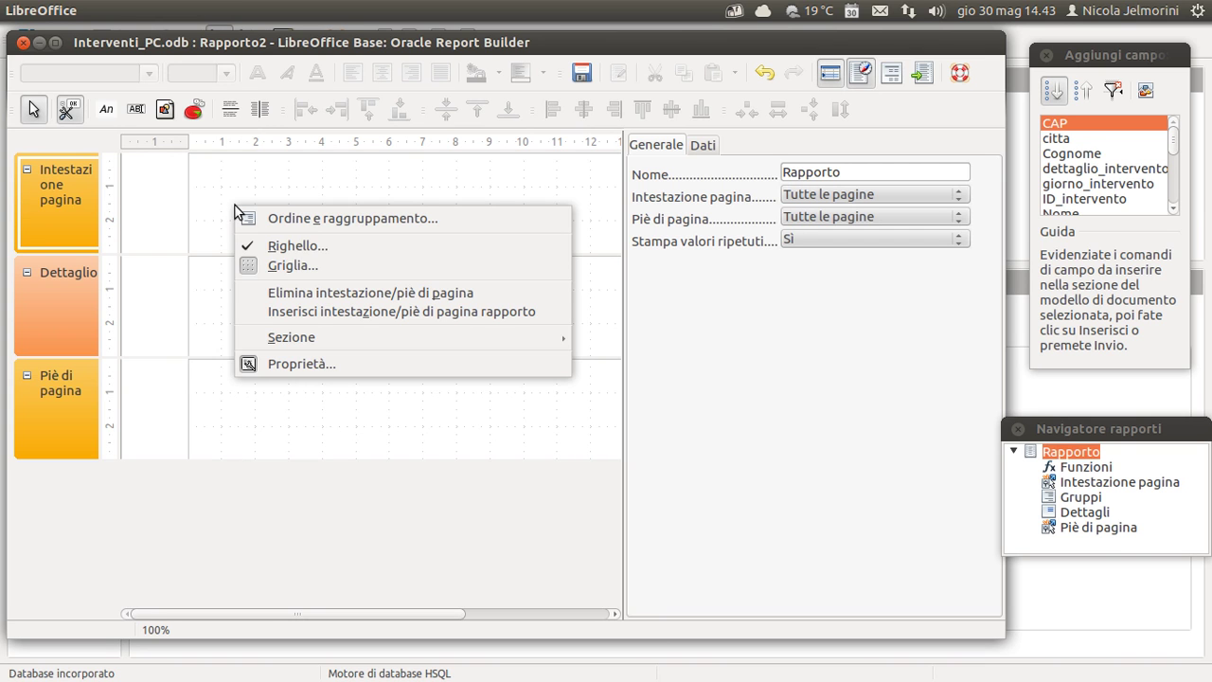
left_click(294, 365)
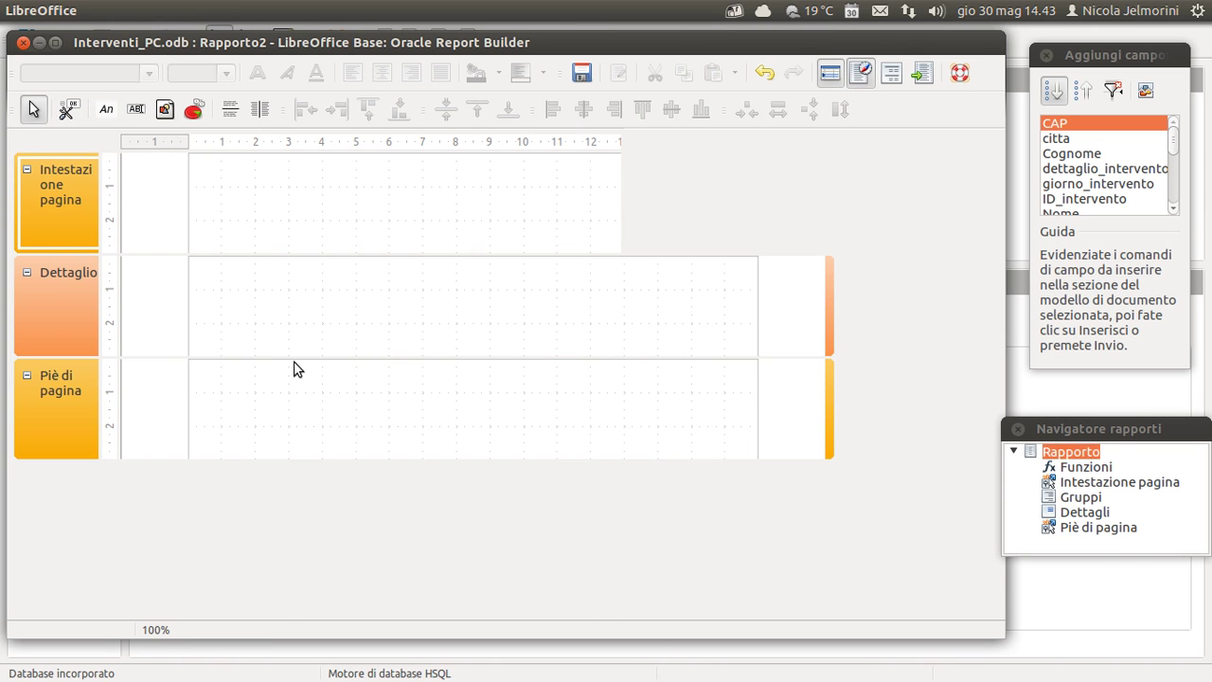
right_click(254, 184)
left_click(300, 336)
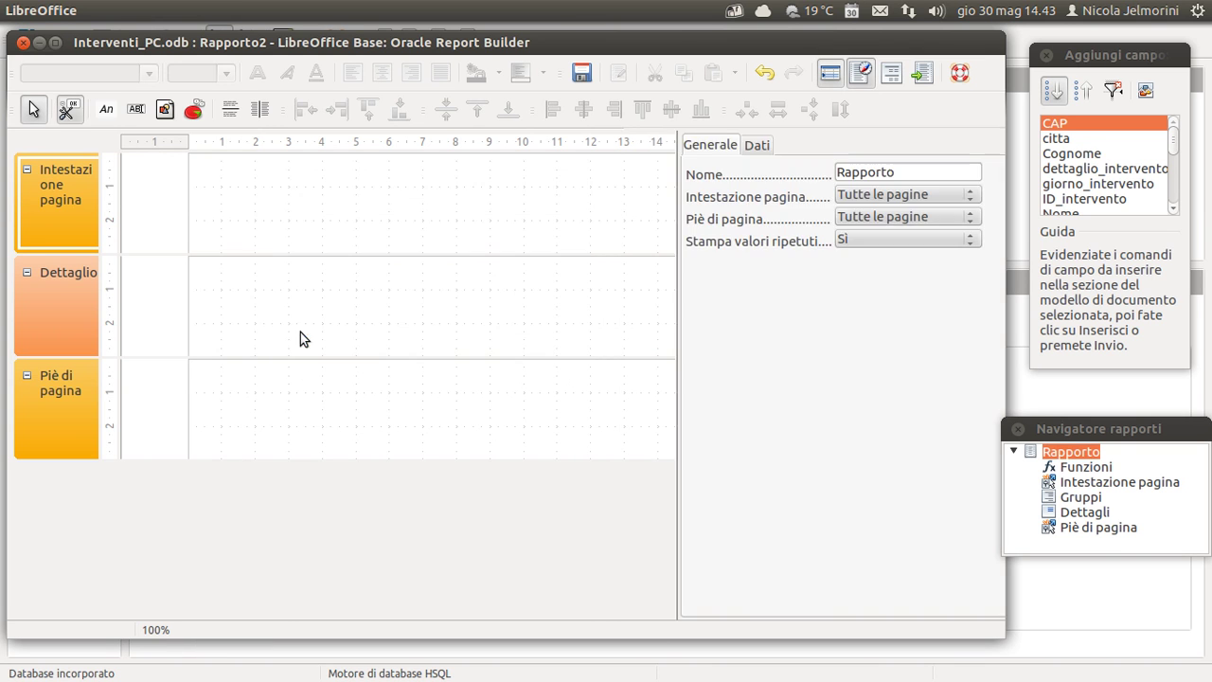
- Inspect the commands offered on the page header section, including the Sezione options, and dismiss them
right_click(308, 210)
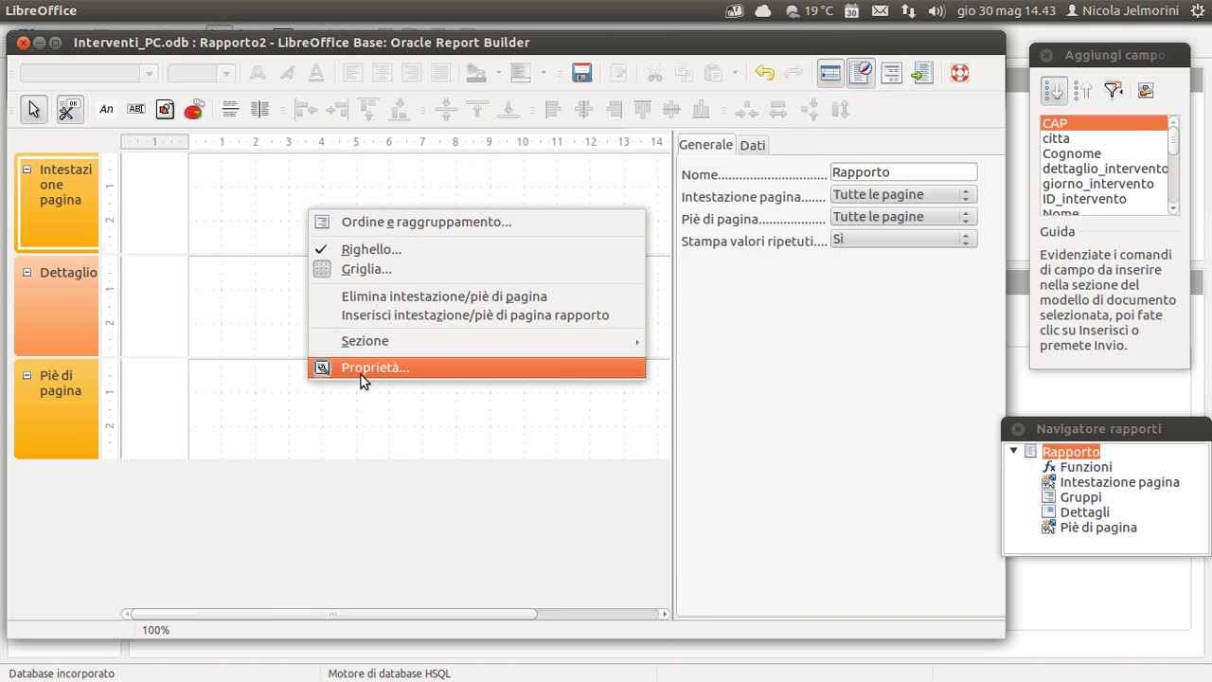
mouse_move(369, 345)
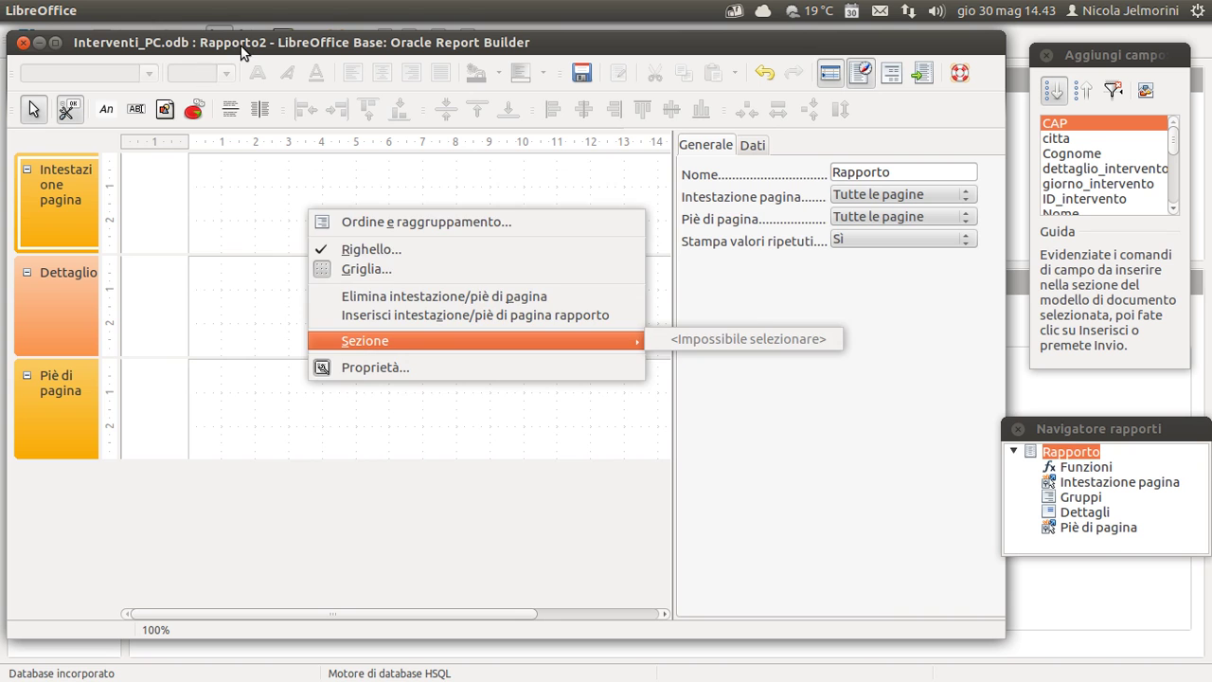
left_click(177, 15)
mouse_move(177, 15)
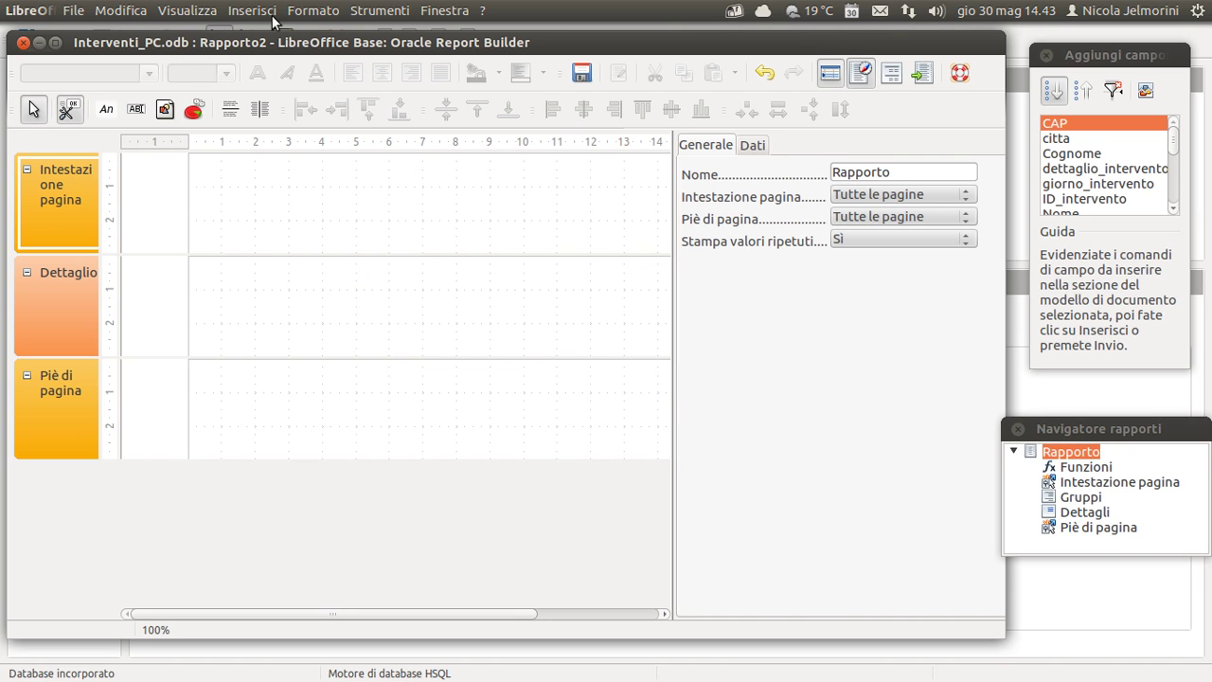
- Review the report's page setup with its paper format, orientation and margins, and cancel without changes
left_click(313, 13)
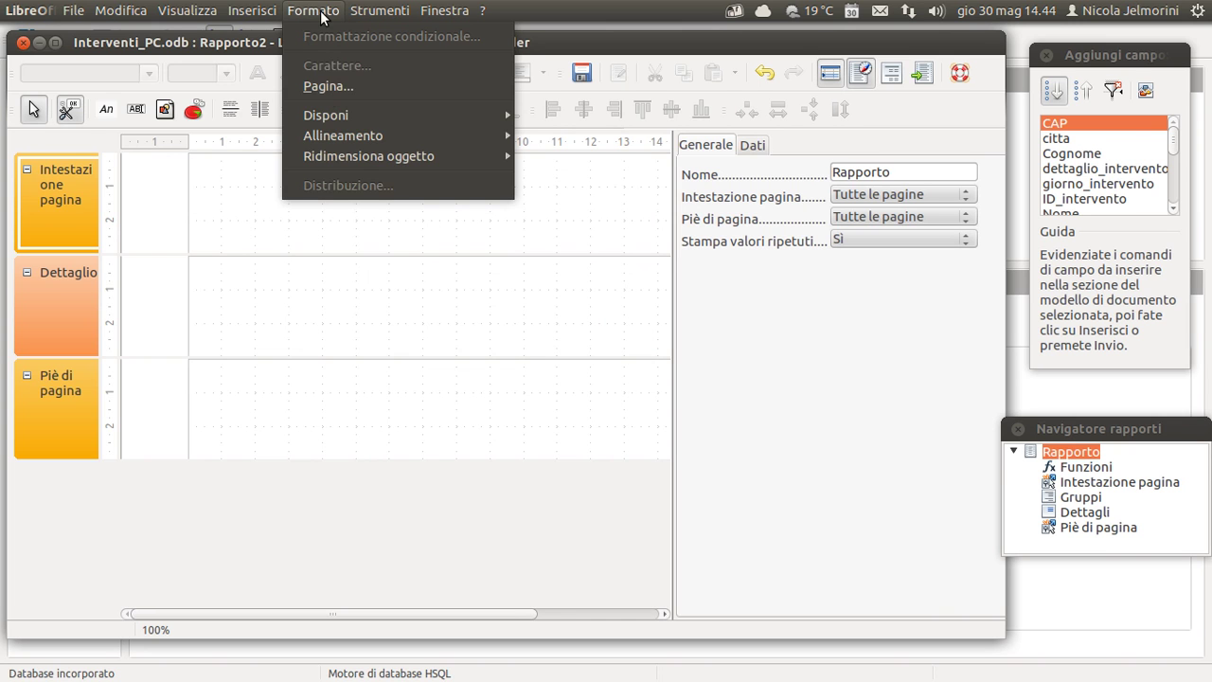
left_click(320, 14)
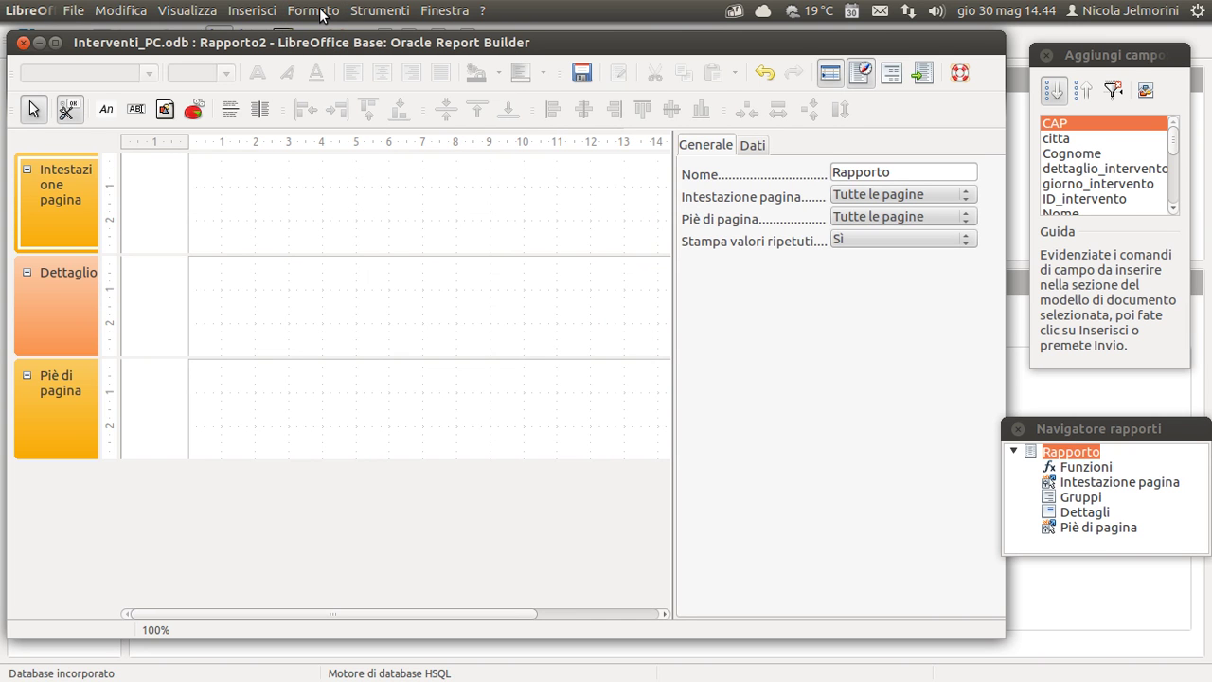
left_click(320, 13)
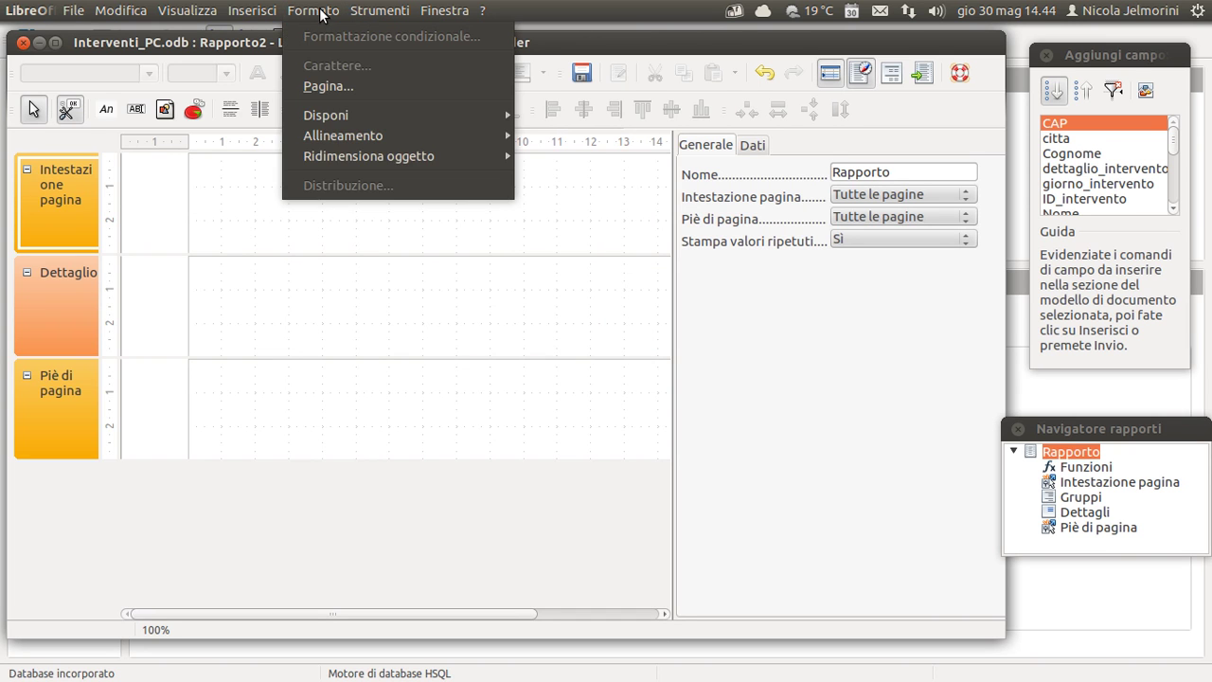
left_click(330, 87)
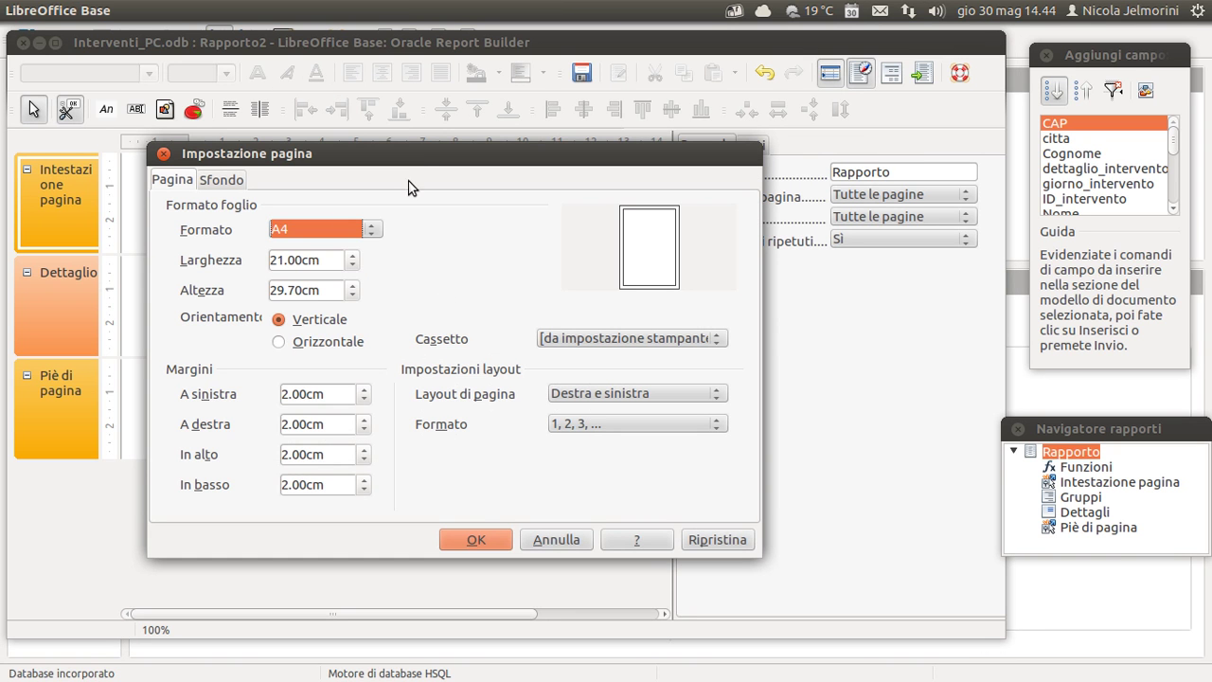
left_click_drag(416, 154, 422, 75)
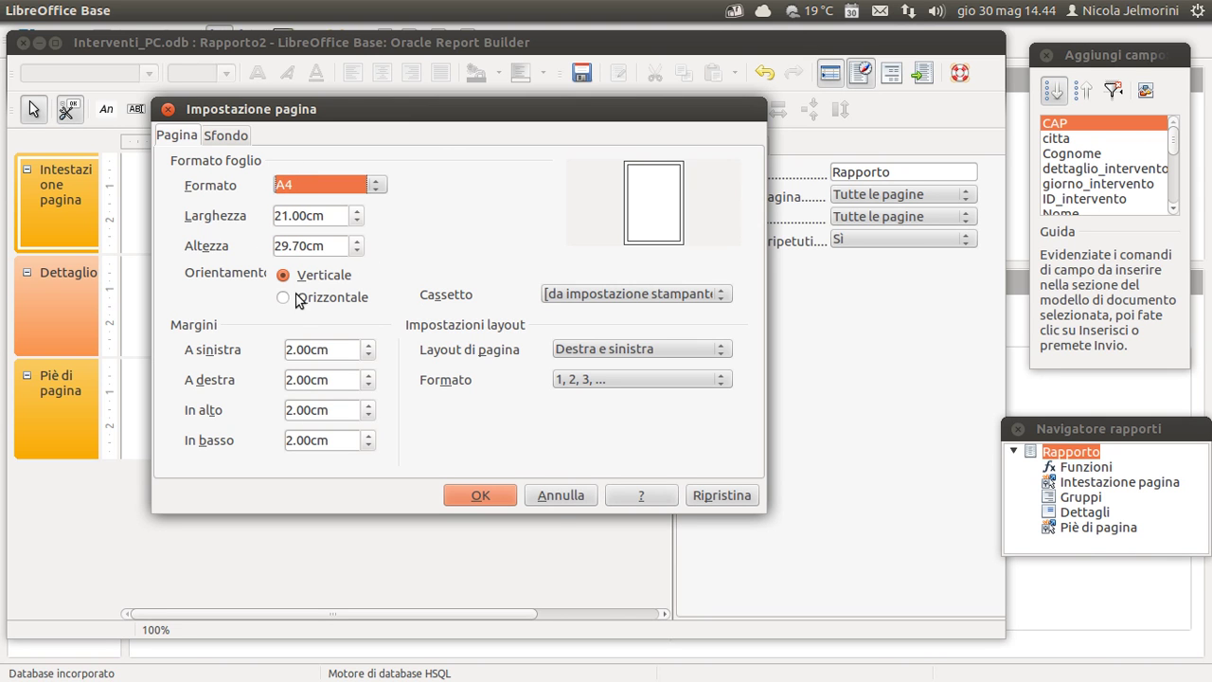
left_click(572, 495)
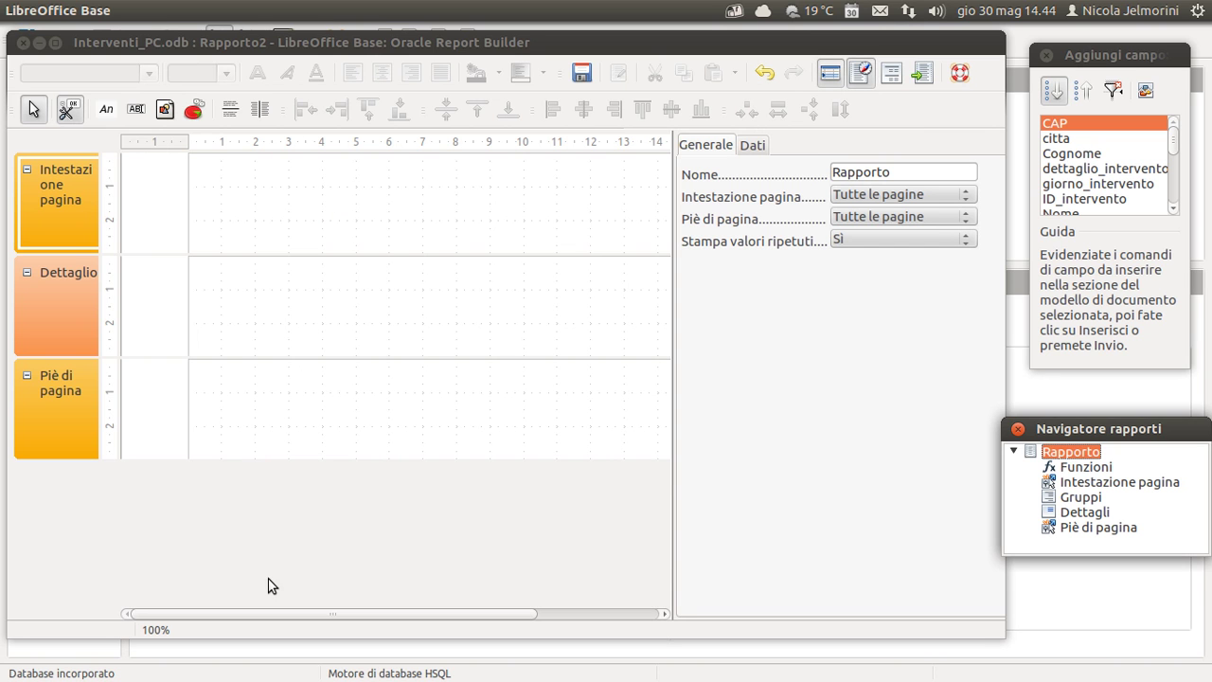
- Examine the left and right page margins across the report sections, and slightly widen the design area
left_click_drag(278, 615, 191, 597)
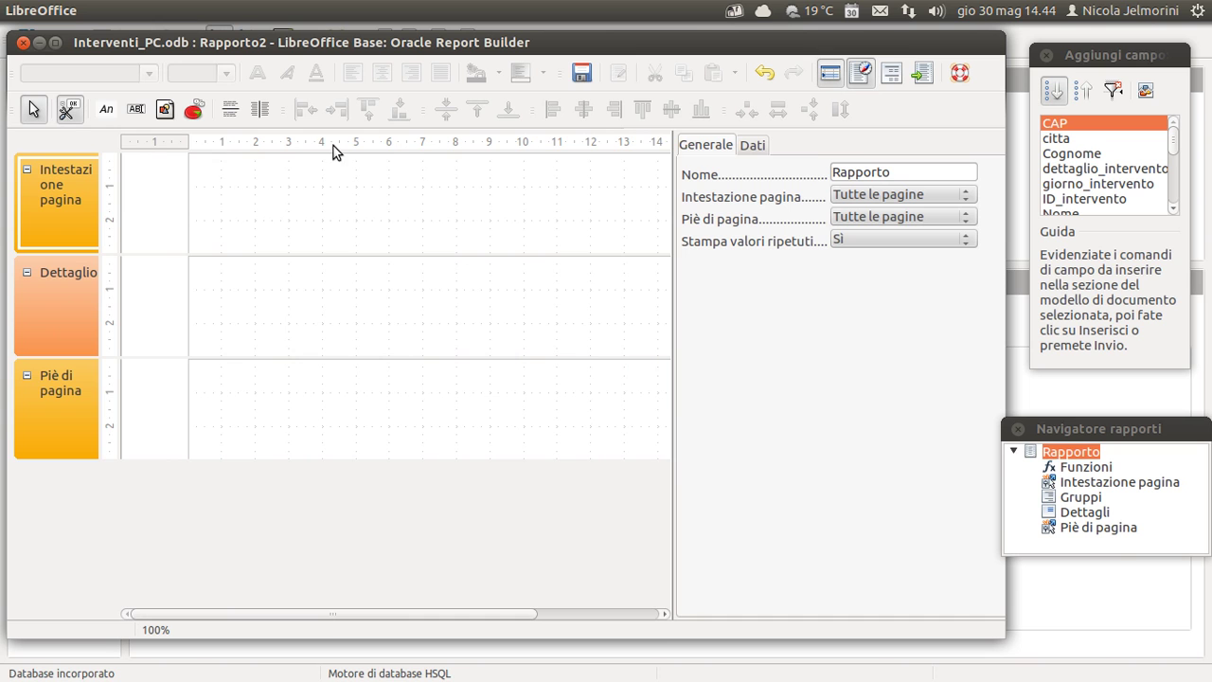
left_click_drag(331, 609, 492, 636)
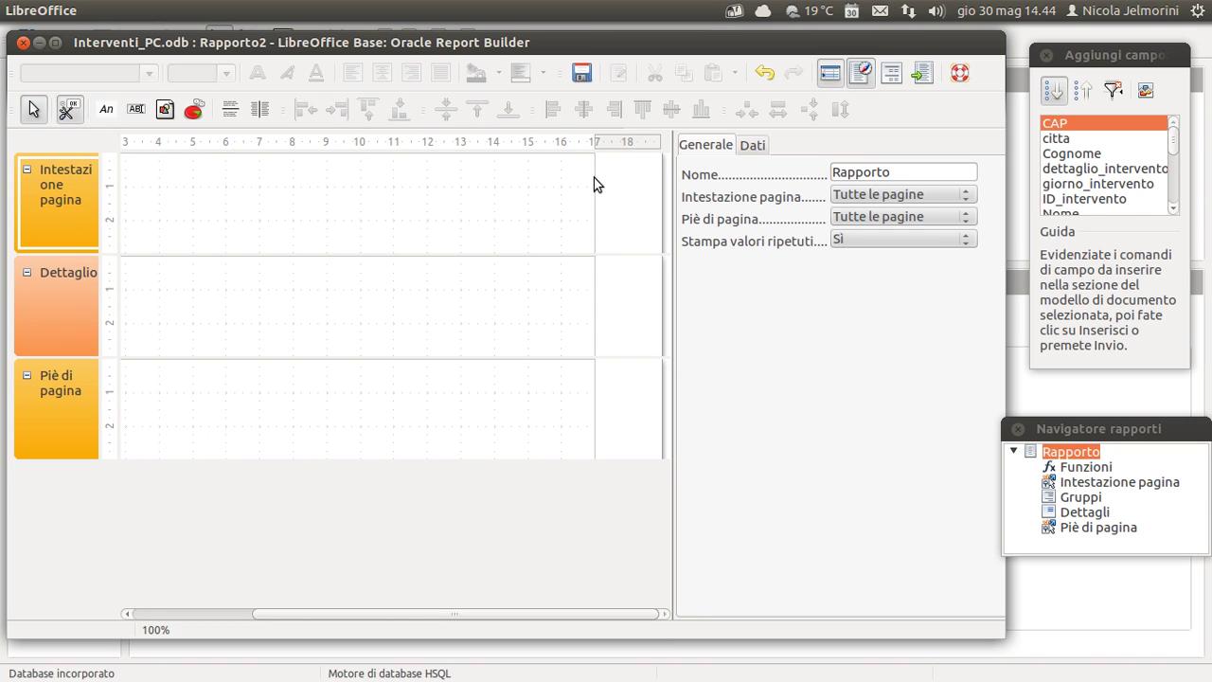
left_click_drag(533, 613, 370, 606)
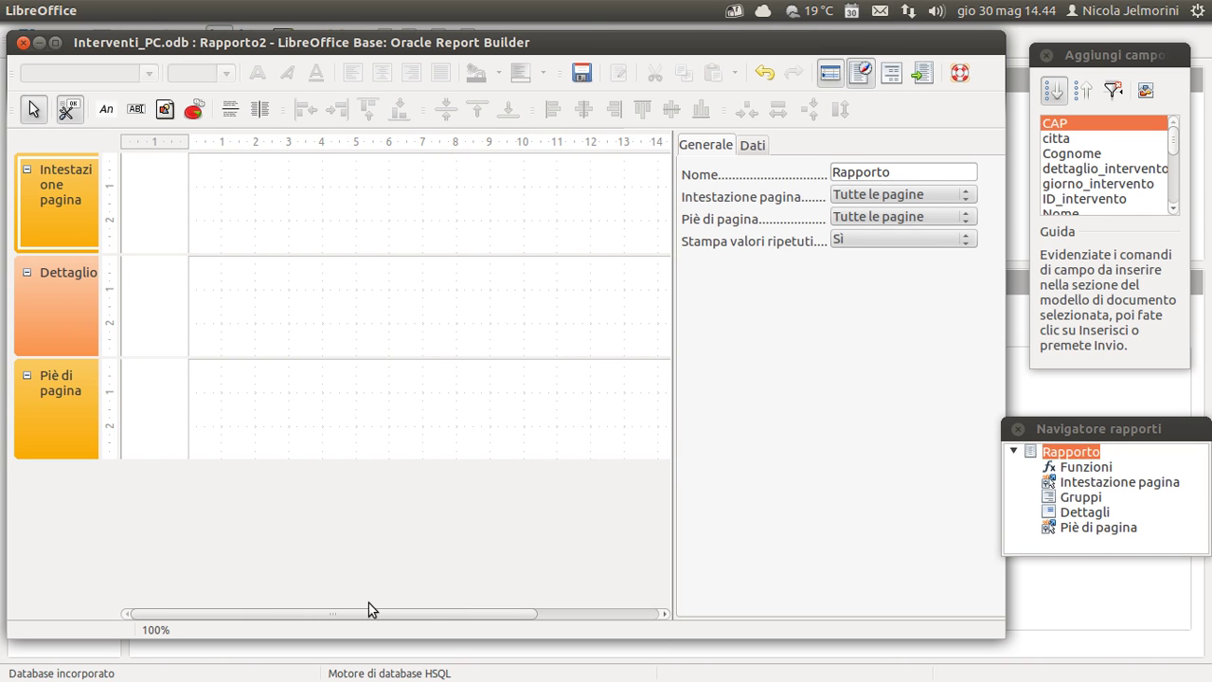
mouse_move(449, 615)
left_mouse_down()
mouse_move(581, 622)
mouse_move(492, 622)
mouse_move(462, 596)
left_mouse_up()
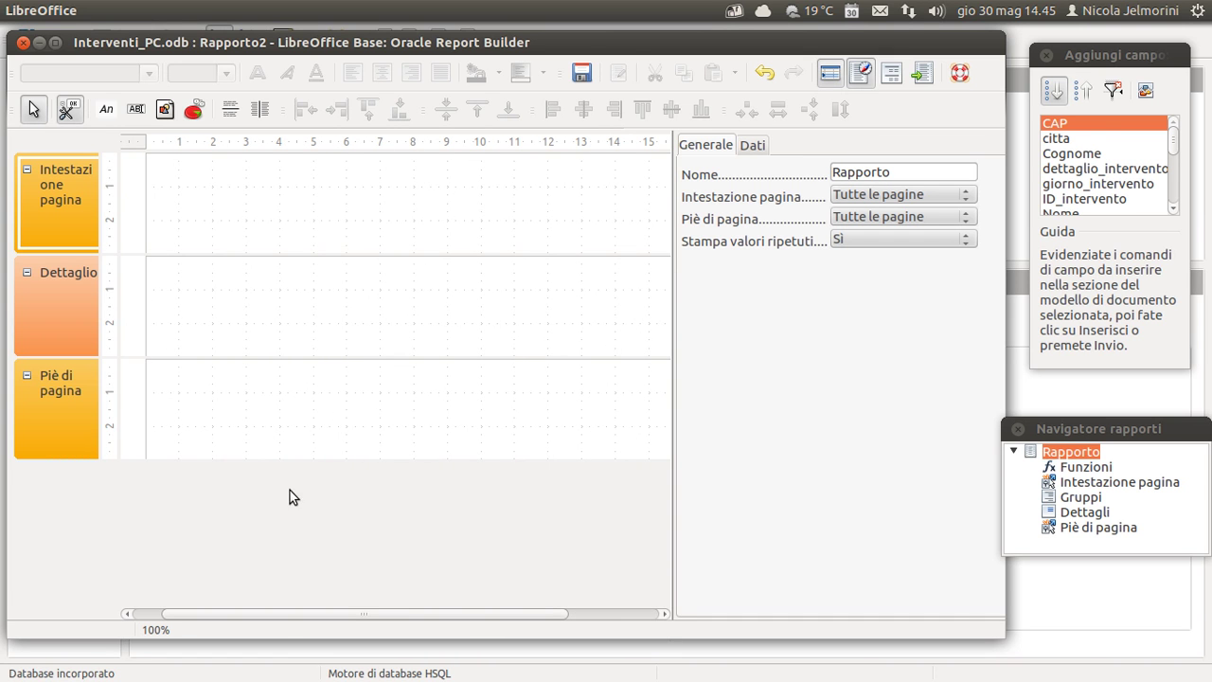
left_click_drag(395, 617, 336, 616)
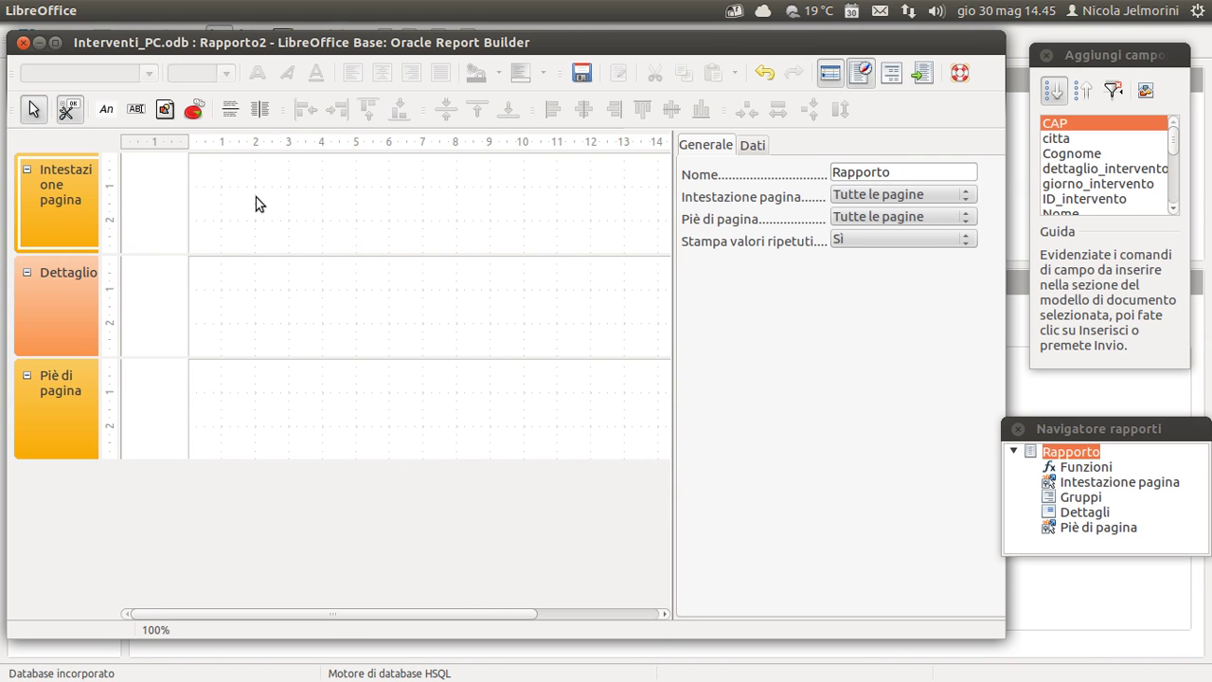
left_click_drag(263, 613, 560, 433)
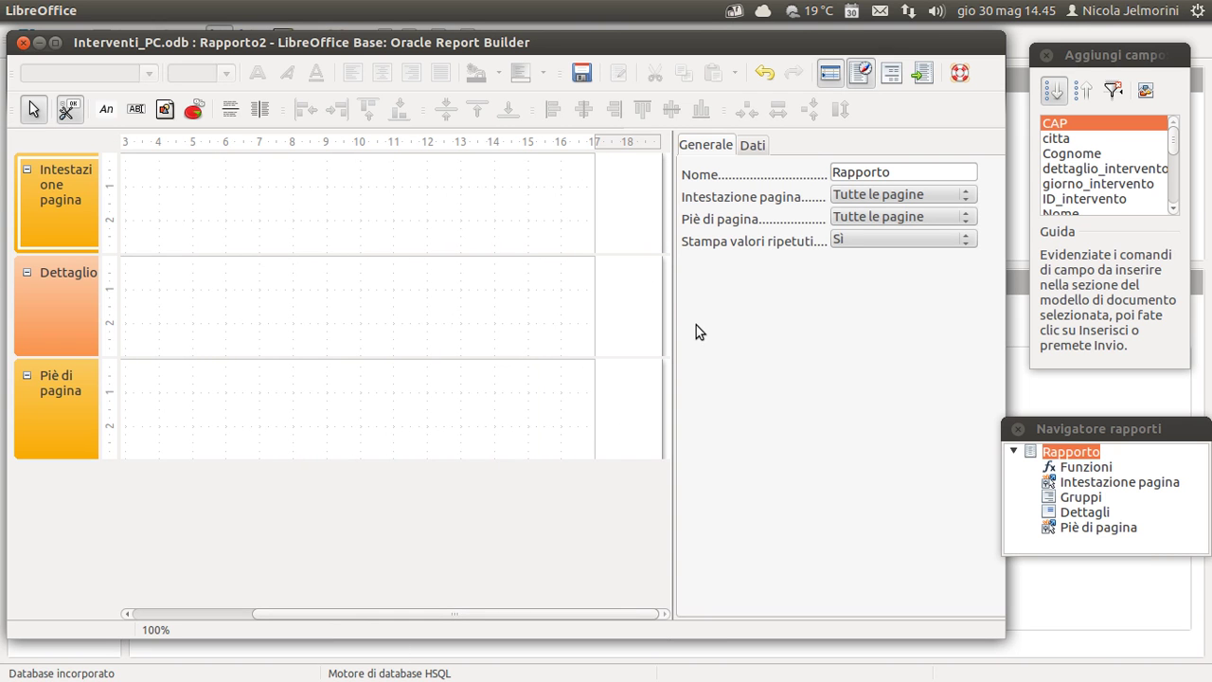
left_click_drag(673, 325, 700, 318)
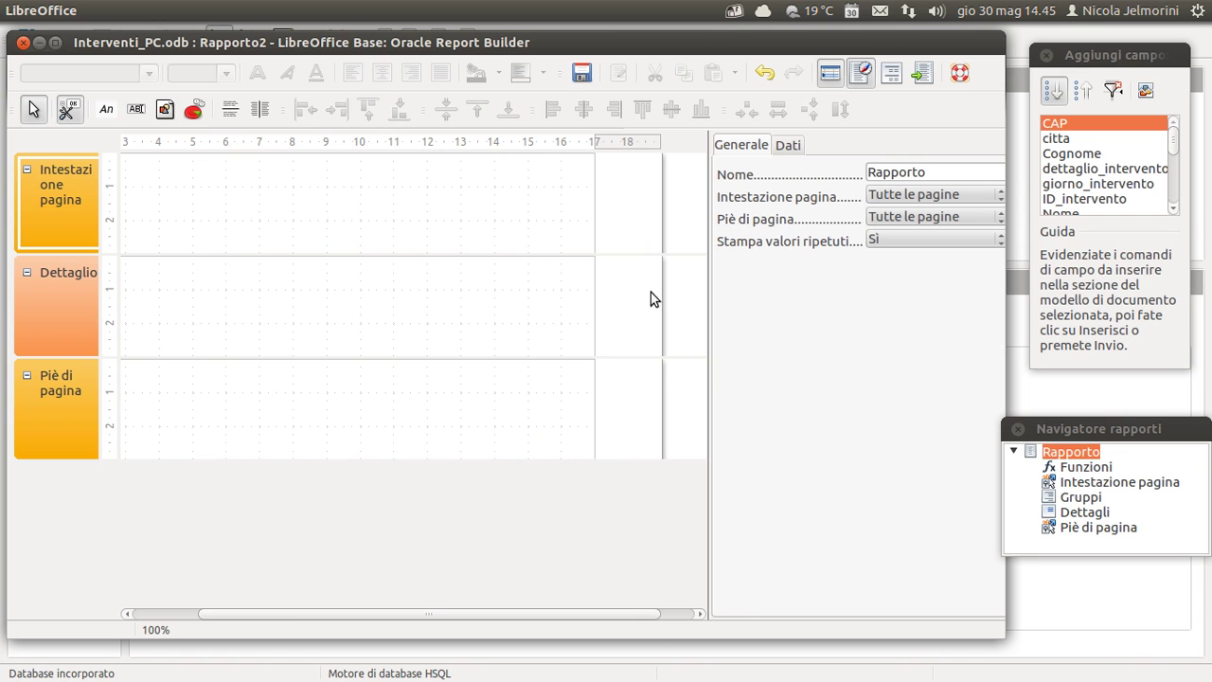
- Hide the properties from the Rapporto entry, and display the properties of the Intestazione pagina section from the report navigator
right_click(1080, 452)
left_click(930, 560)
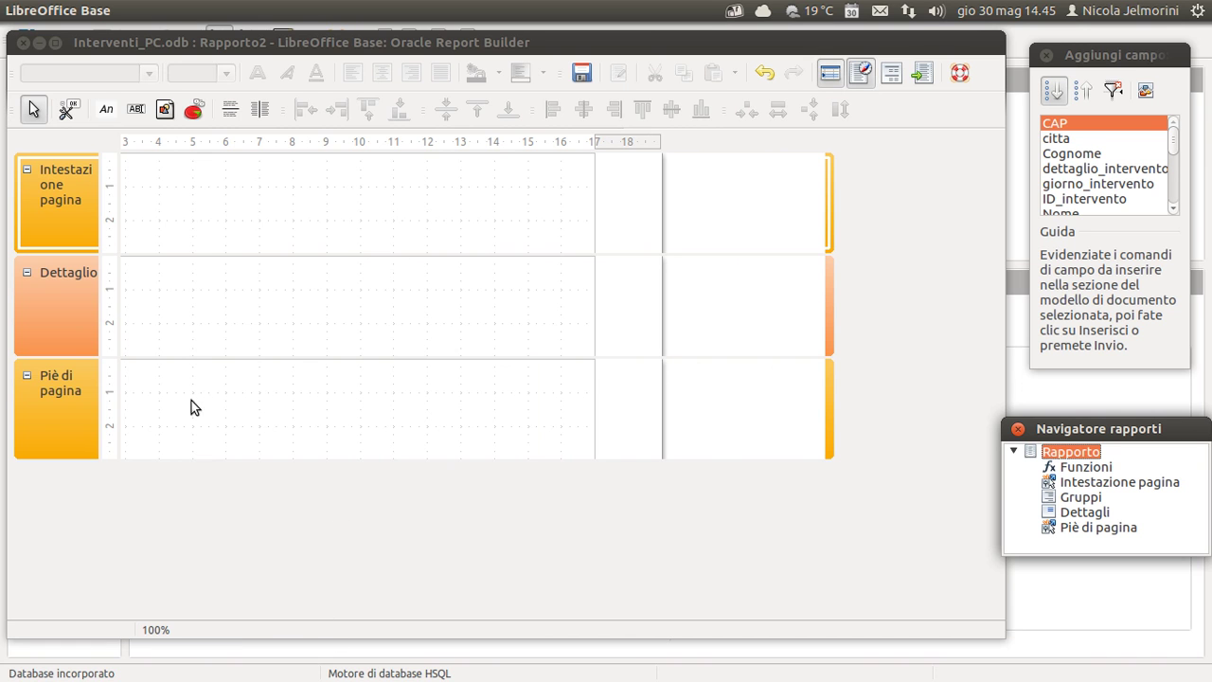
left_click(538, 214)
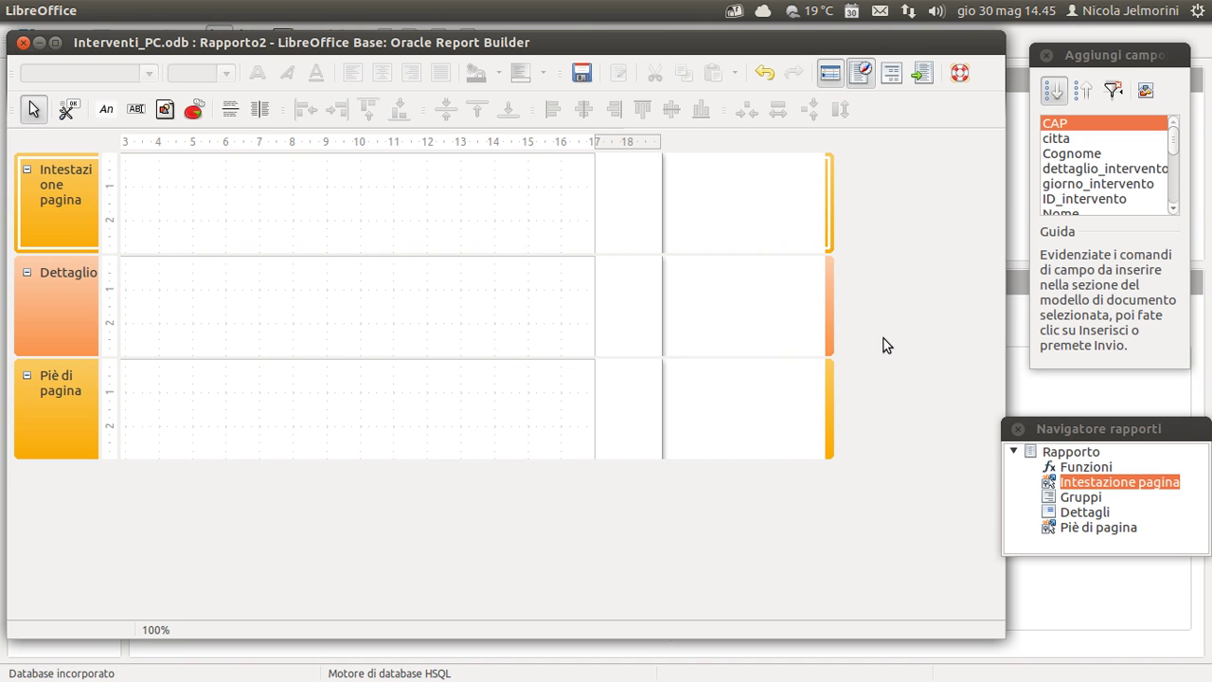
right_click(1114, 484)
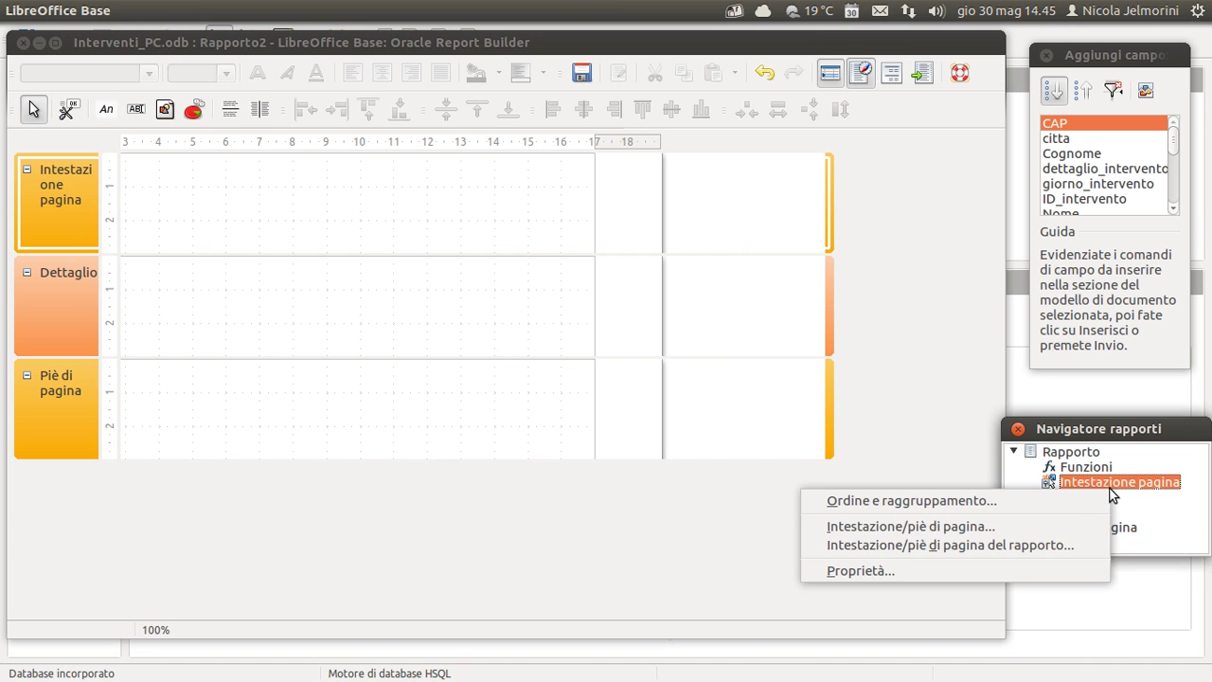
left_click(982, 577)
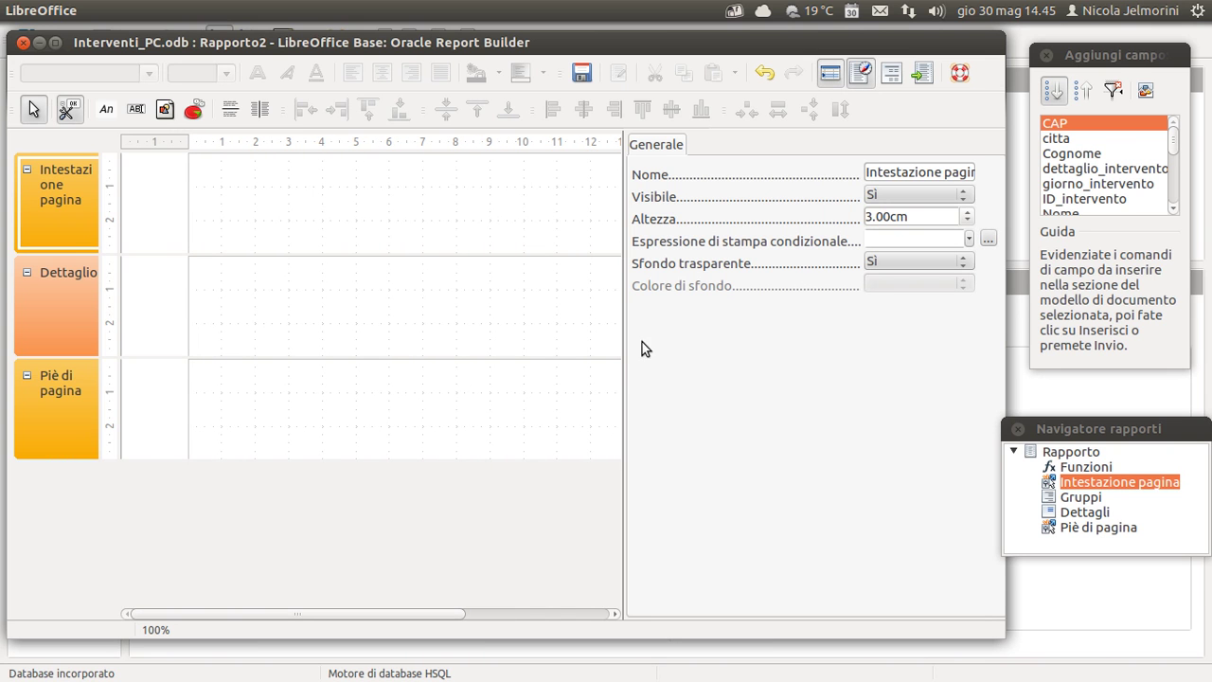
- Widen the report design area and the Report Builder window, leaving the design area about 15 cm wide on the ruler
left_click_drag(625, 346, 682, 345)
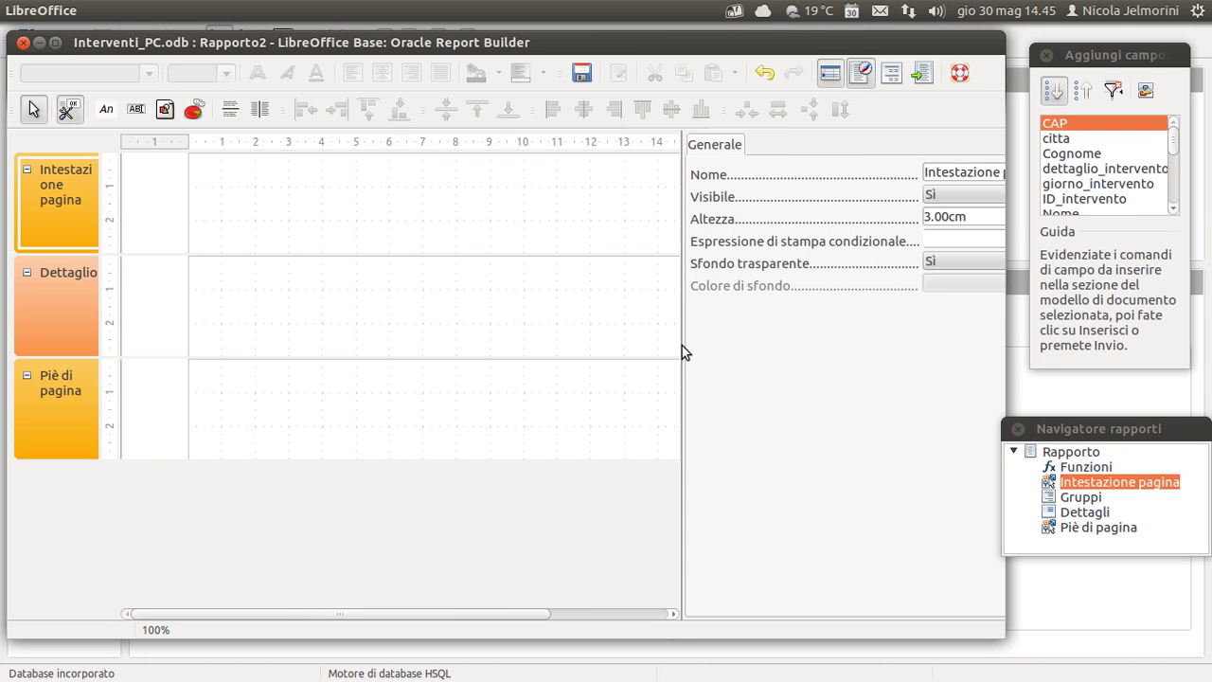
mouse_move(680, 347)
left_mouse_down()
mouse_move(648, 351)
mouse_move(680, 348)
left_mouse_up()
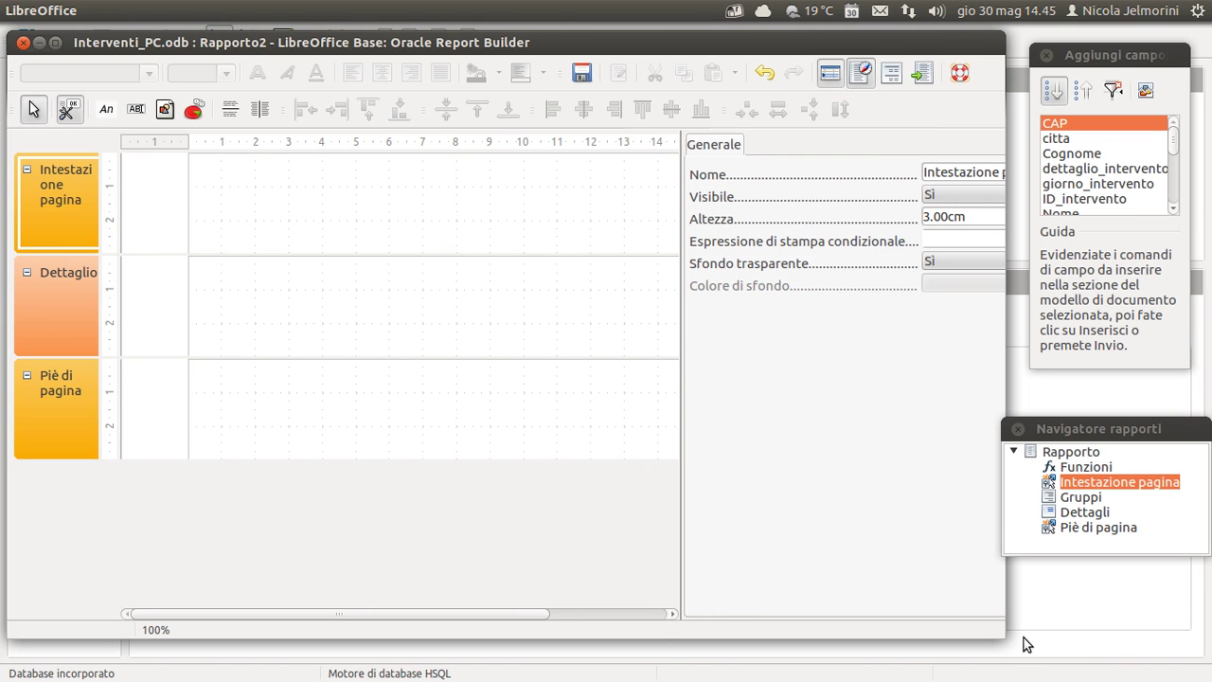
left_click_drag(1004, 634, 1121, 627)
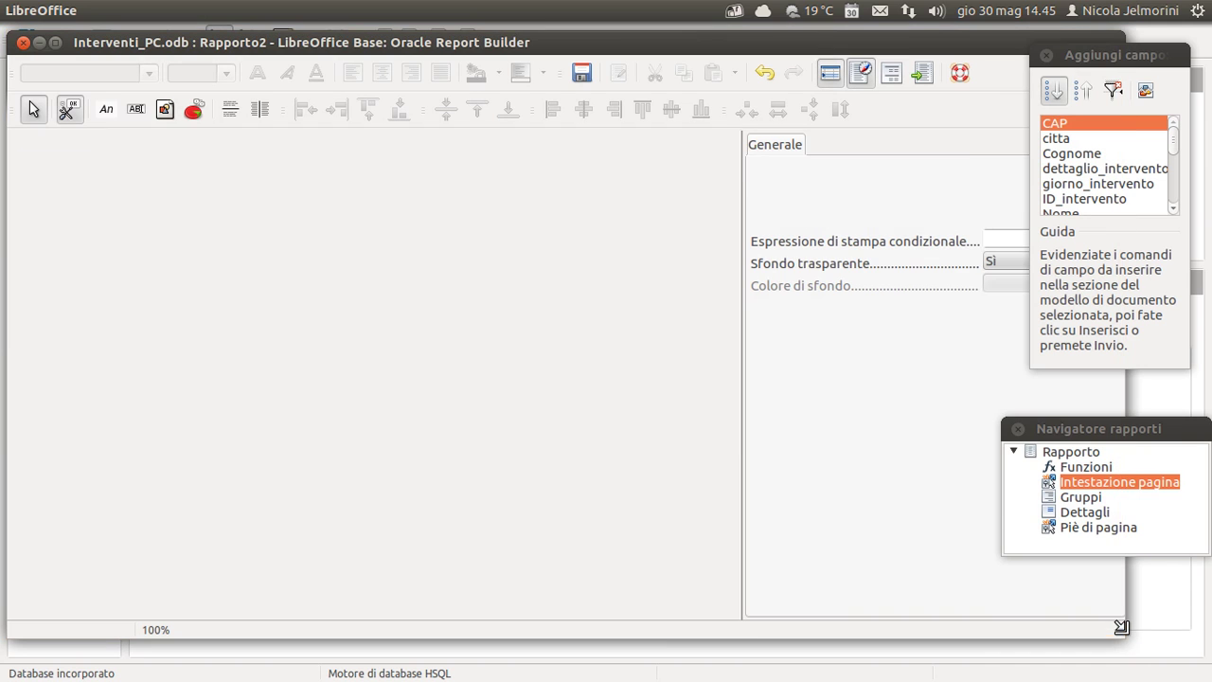
left_click_drag(638, 44, 637, 45)
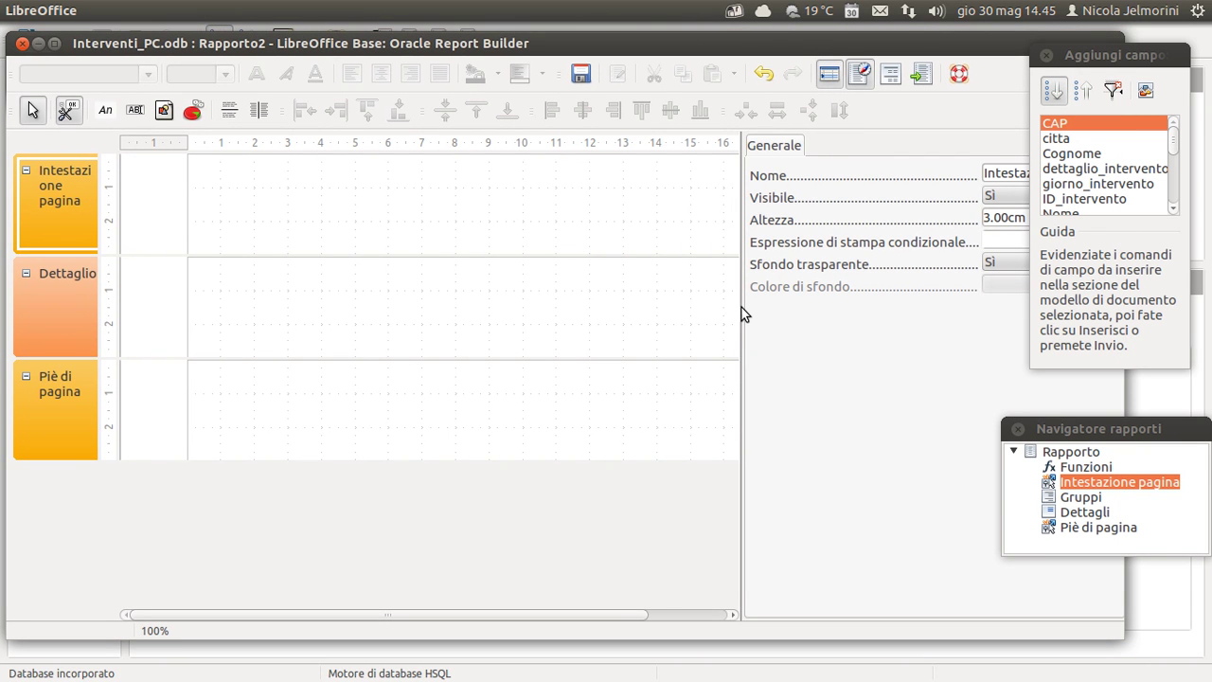
left_click_drag(723, 310, 700, 312)
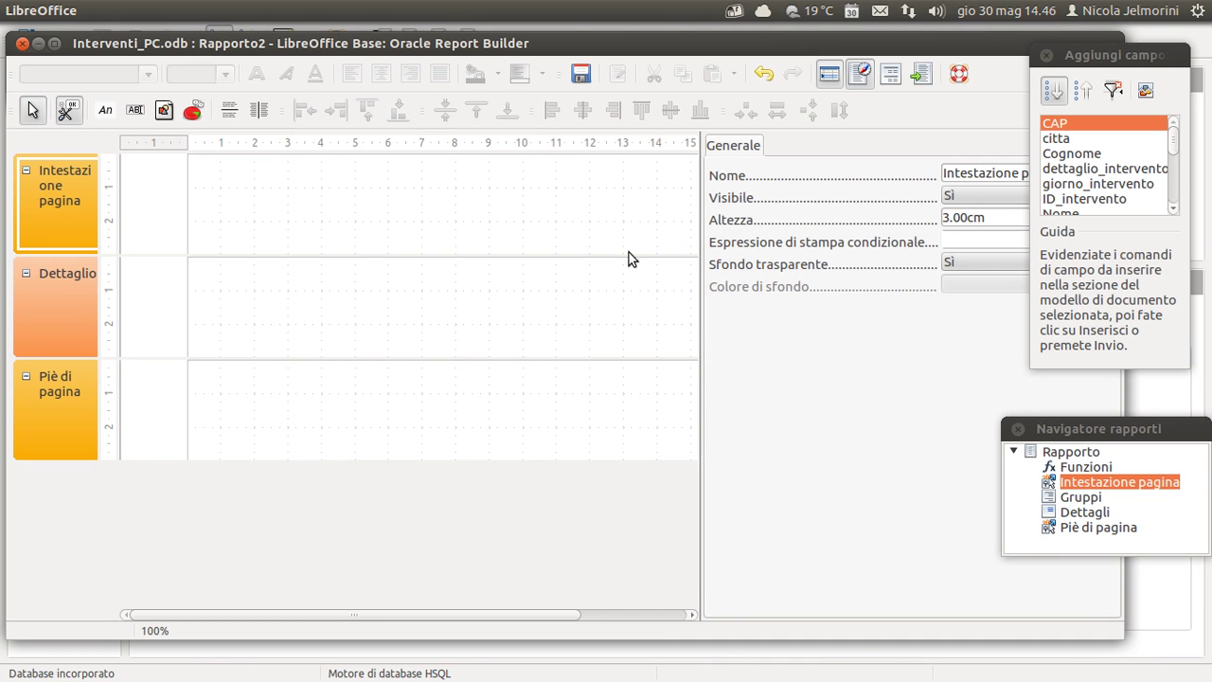
- Remove the page header and footer from the Rapporto entry in the report navigator, and add them back
left_click(1089, 454)
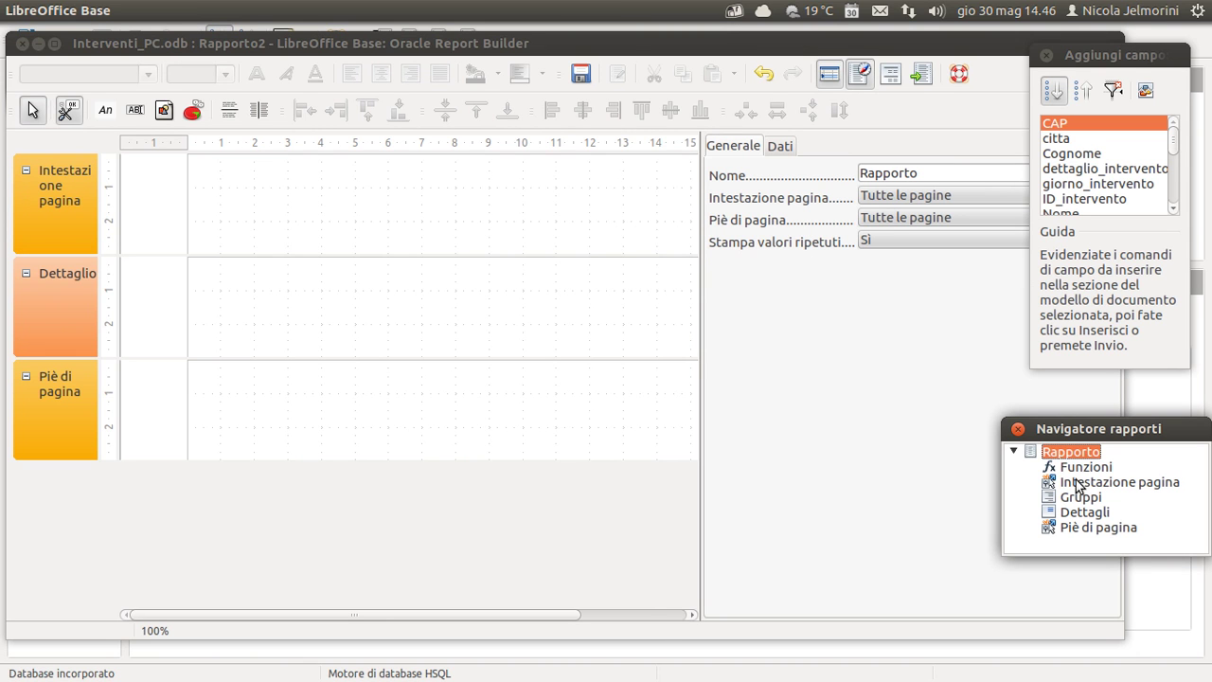
right_click(1073, 456)
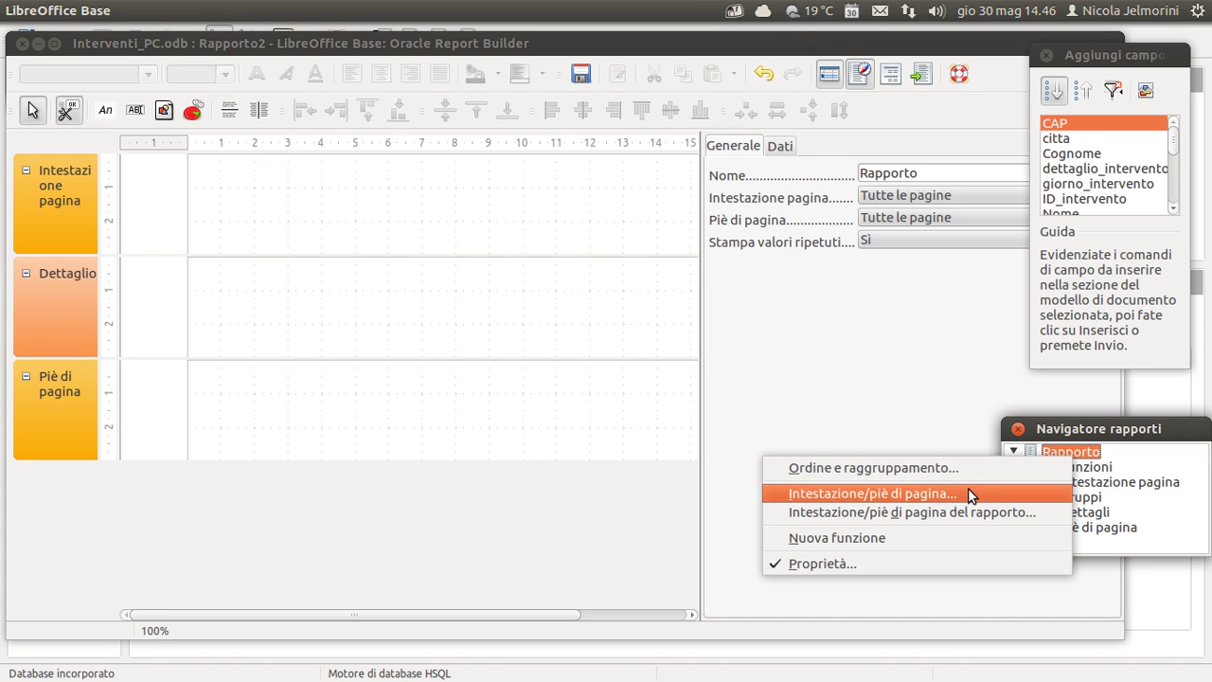
left_click(890, 496)
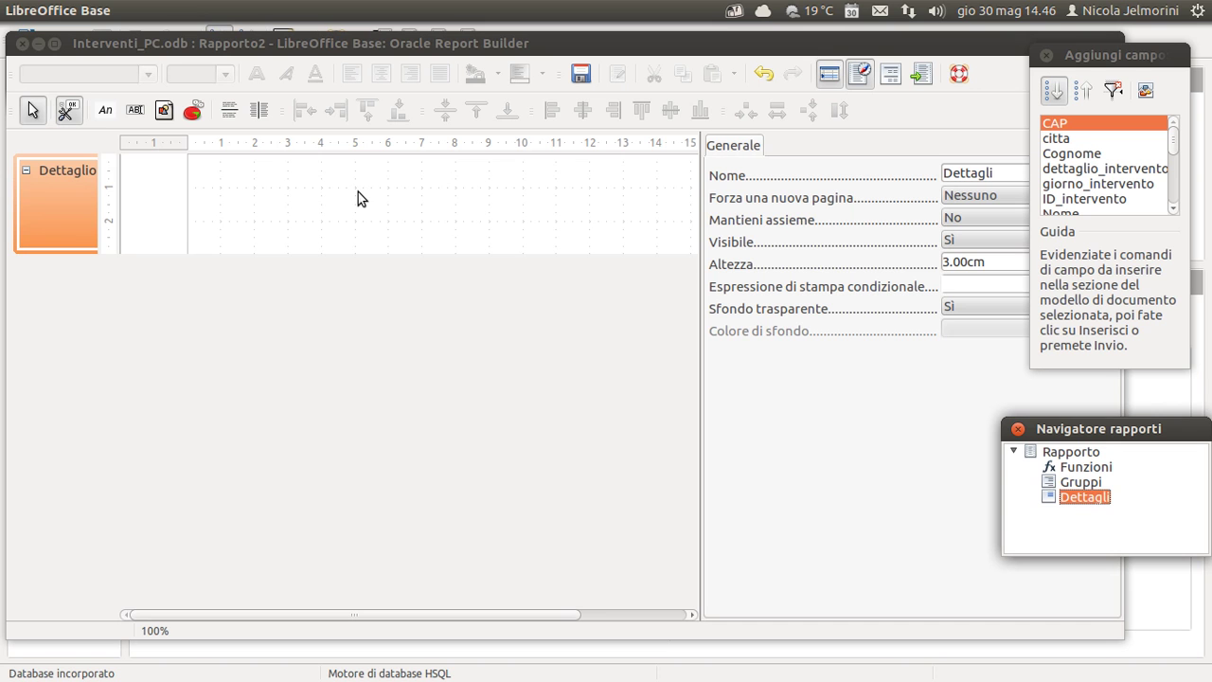
right_click(1072, 452)
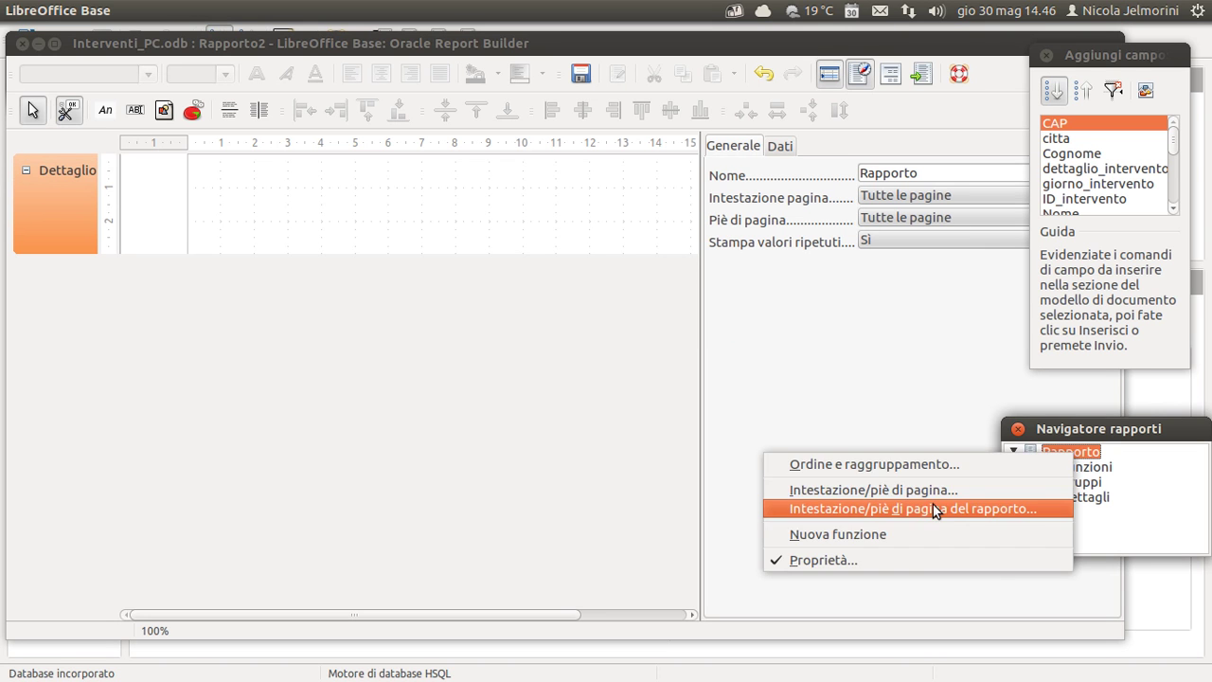
left_click(929, 490)
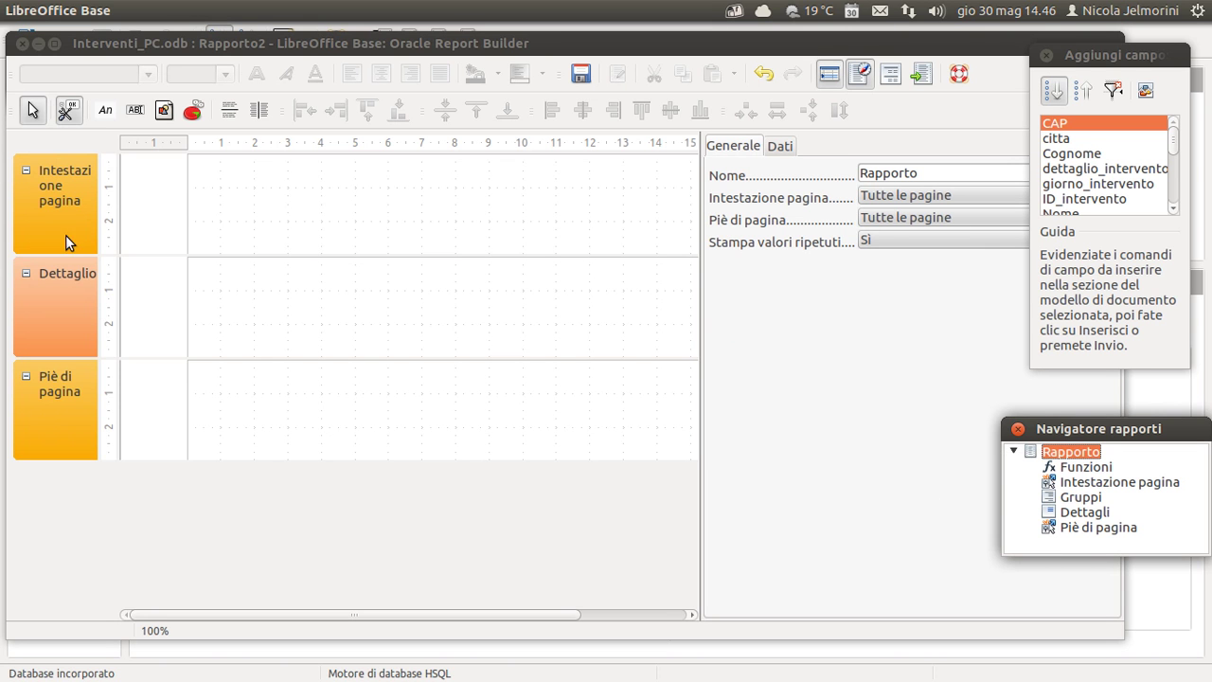
- Add the report header and footer sections from the Rapporto entry, and select the Intestazione del rapporto section
right_click(1045, 449)
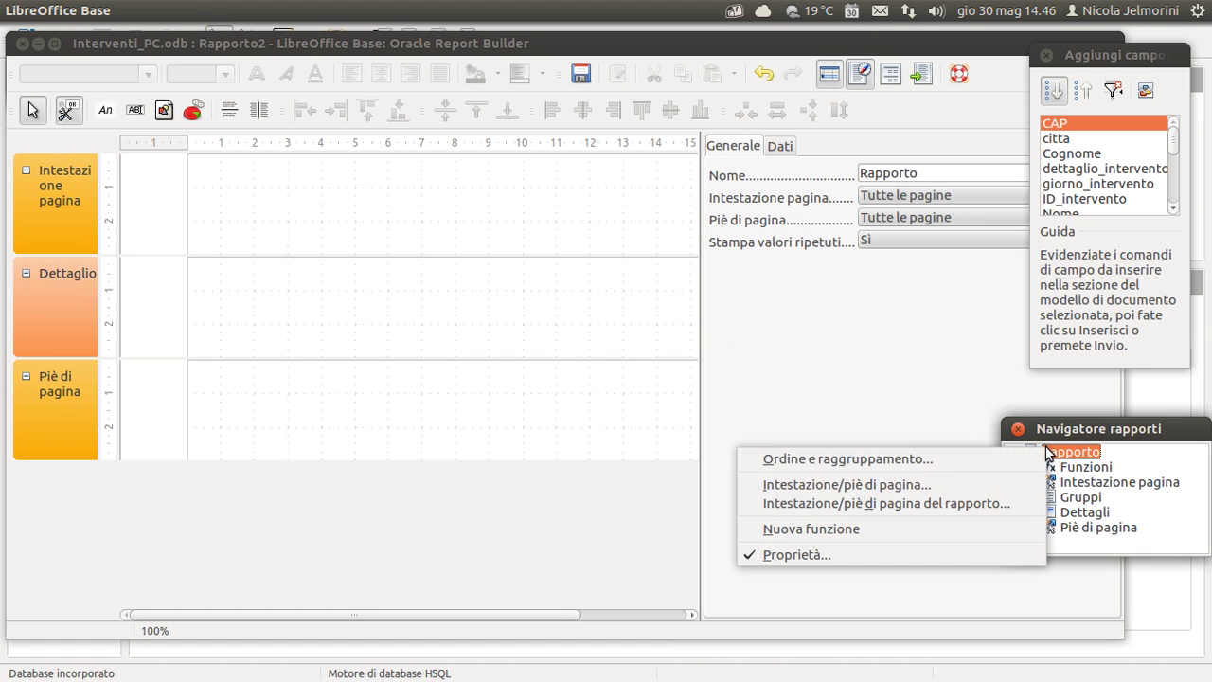
left_click(877, 504)
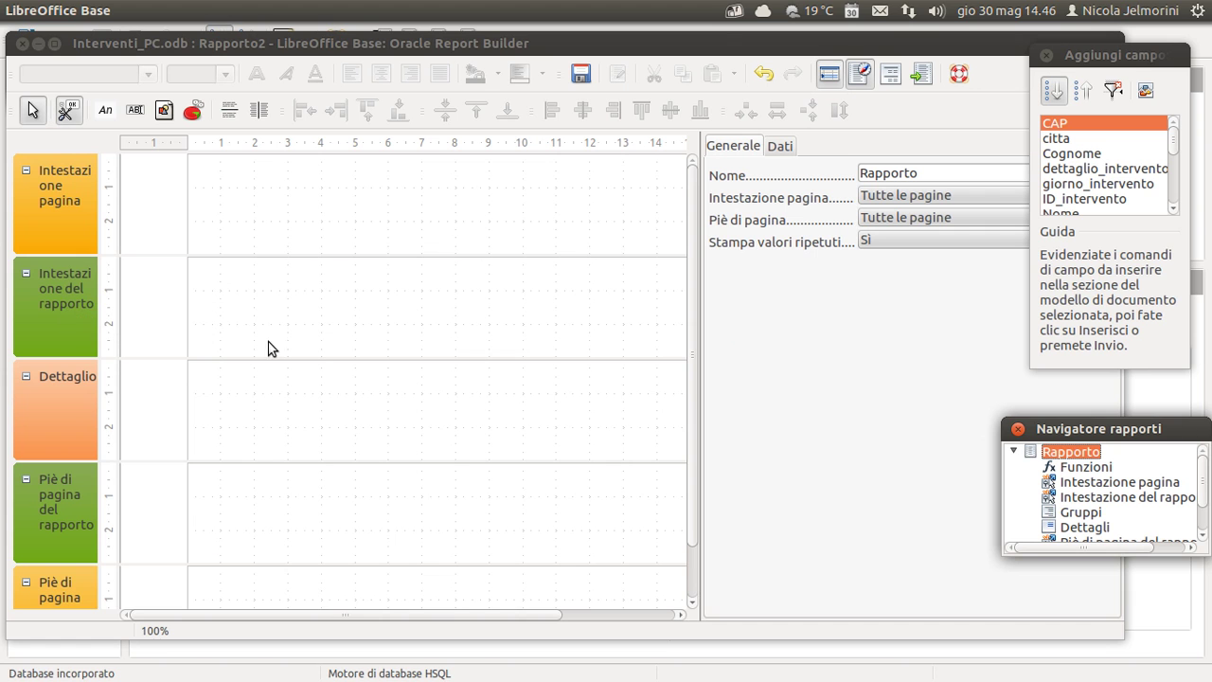
left_click(48, 287)
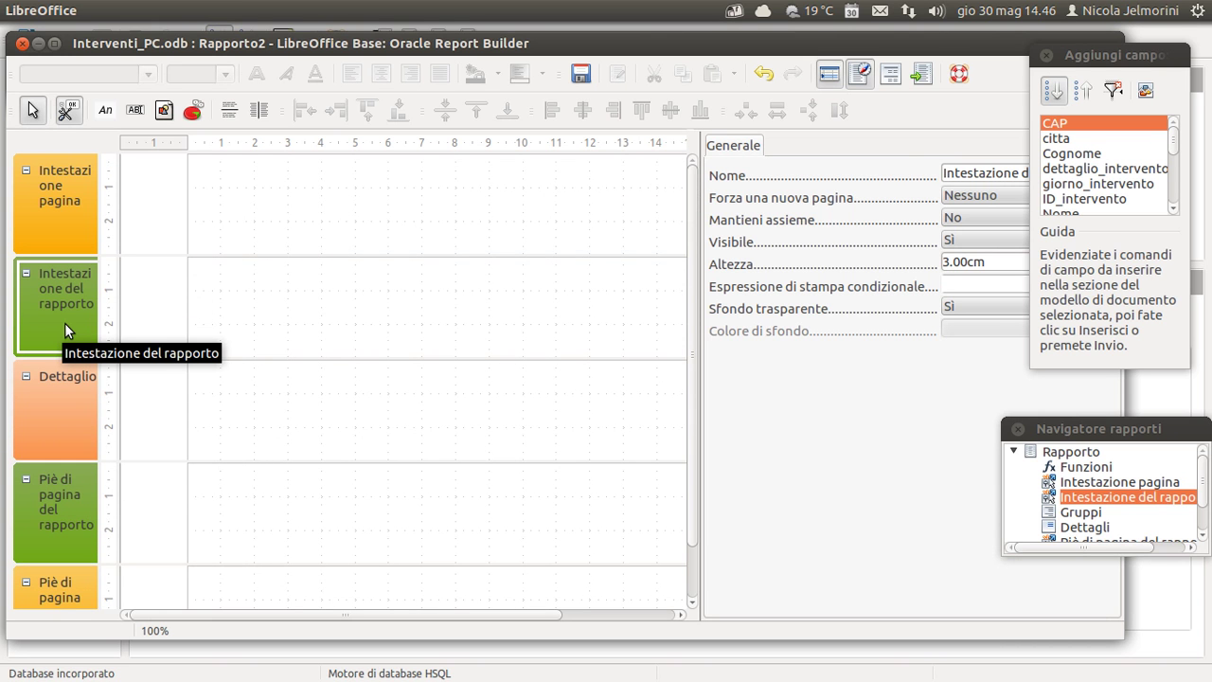
- Compare the Intestazione pagina, Intestazione del rapporto and Piè di pagina del rapporto sections and their properties
left_click(77, 220)
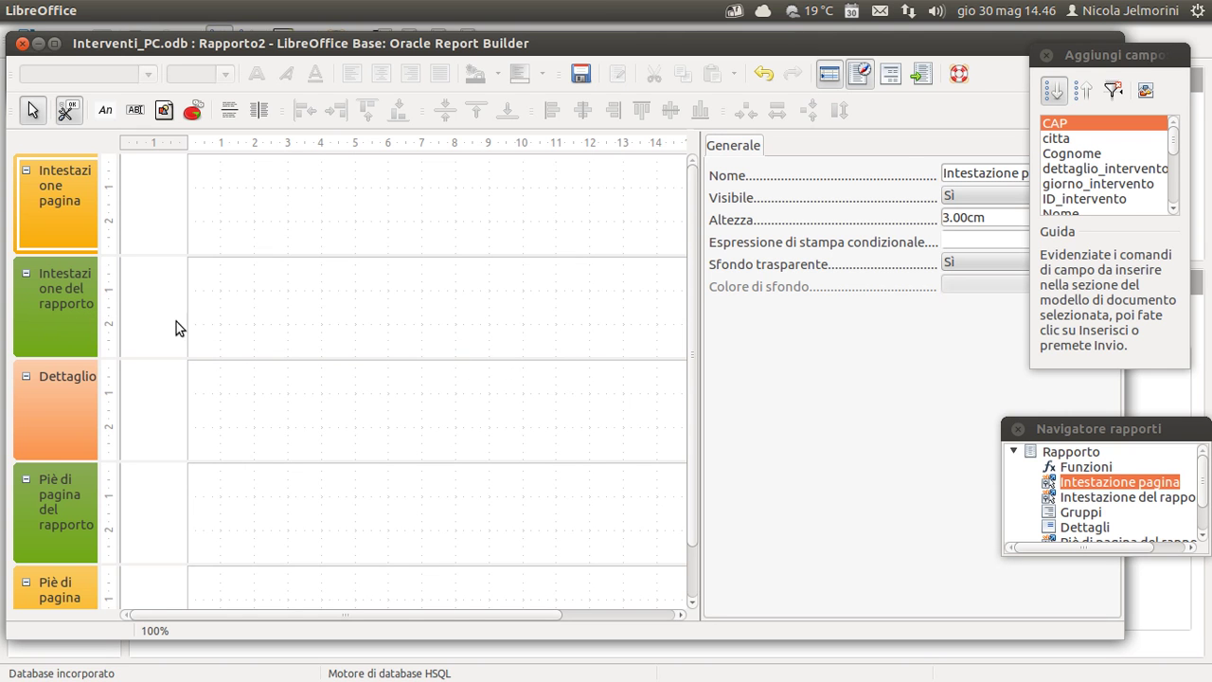
left_click(77, 281)
left_click(63, 525)
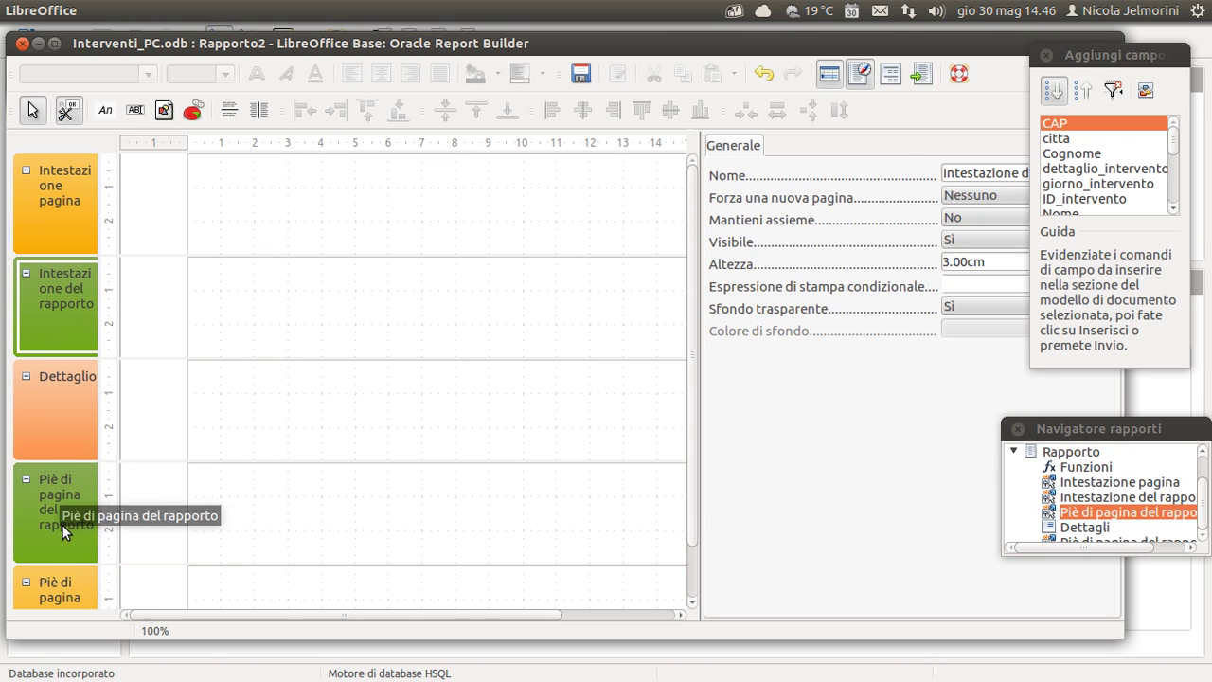
left_click(62, 299)
left_click(66, 500)
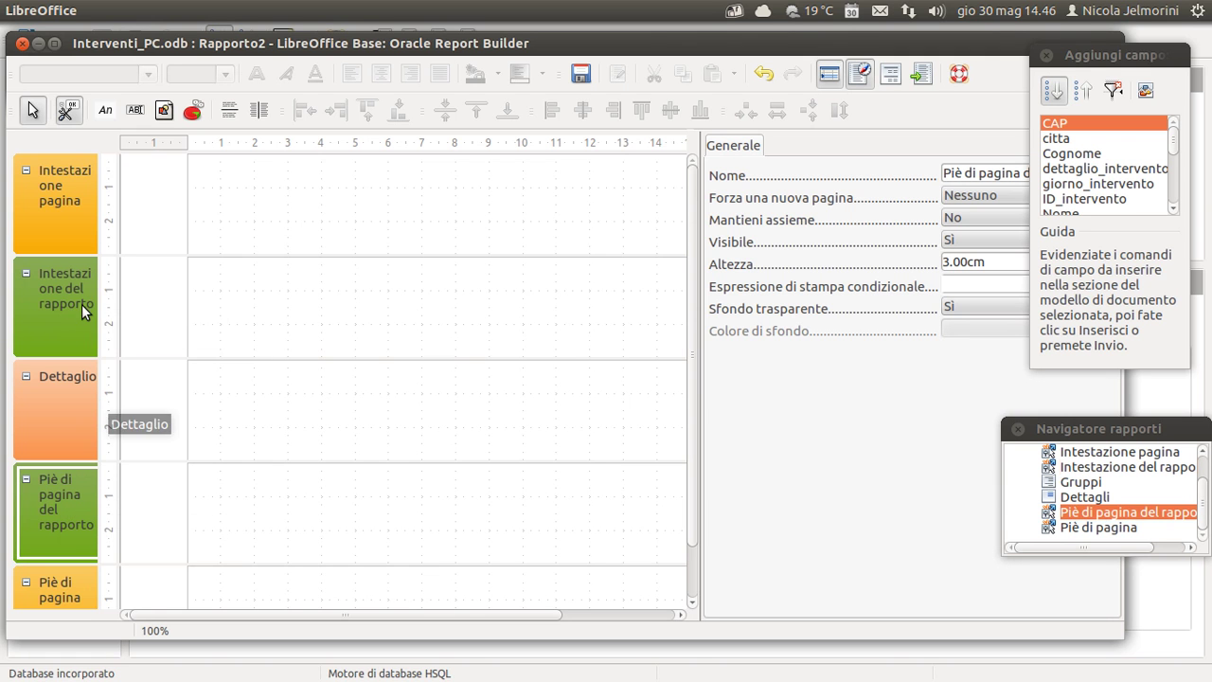
left_click(57, 284)
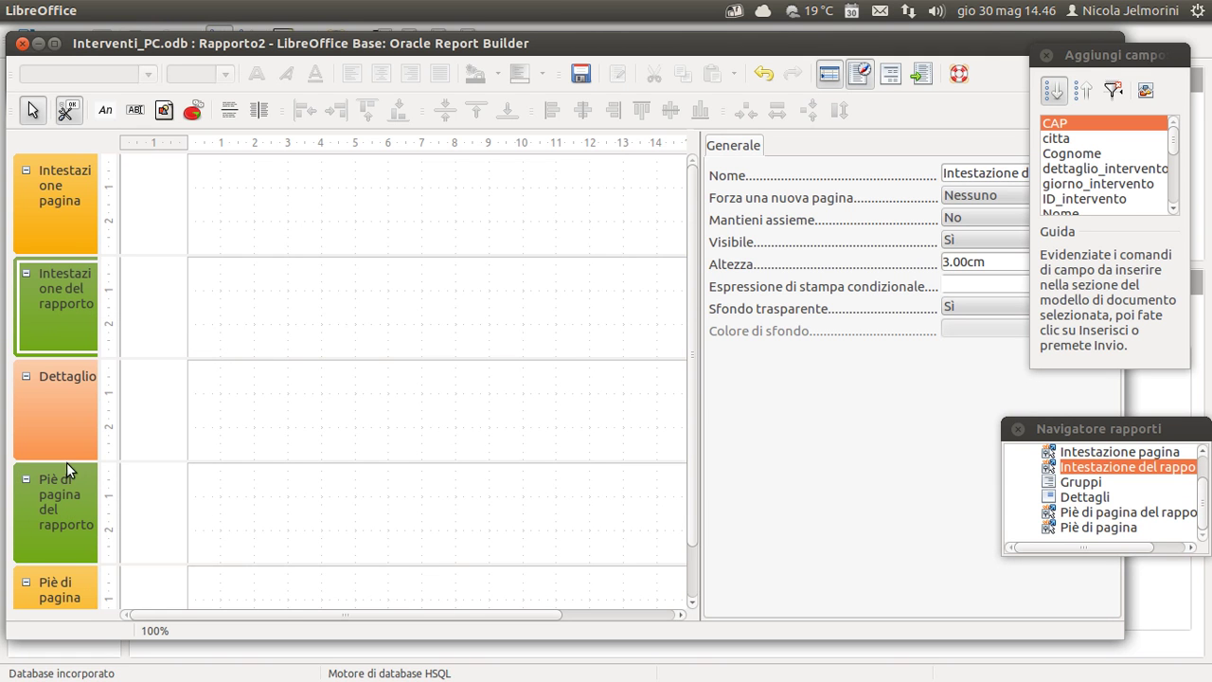
left_click(52, 517)
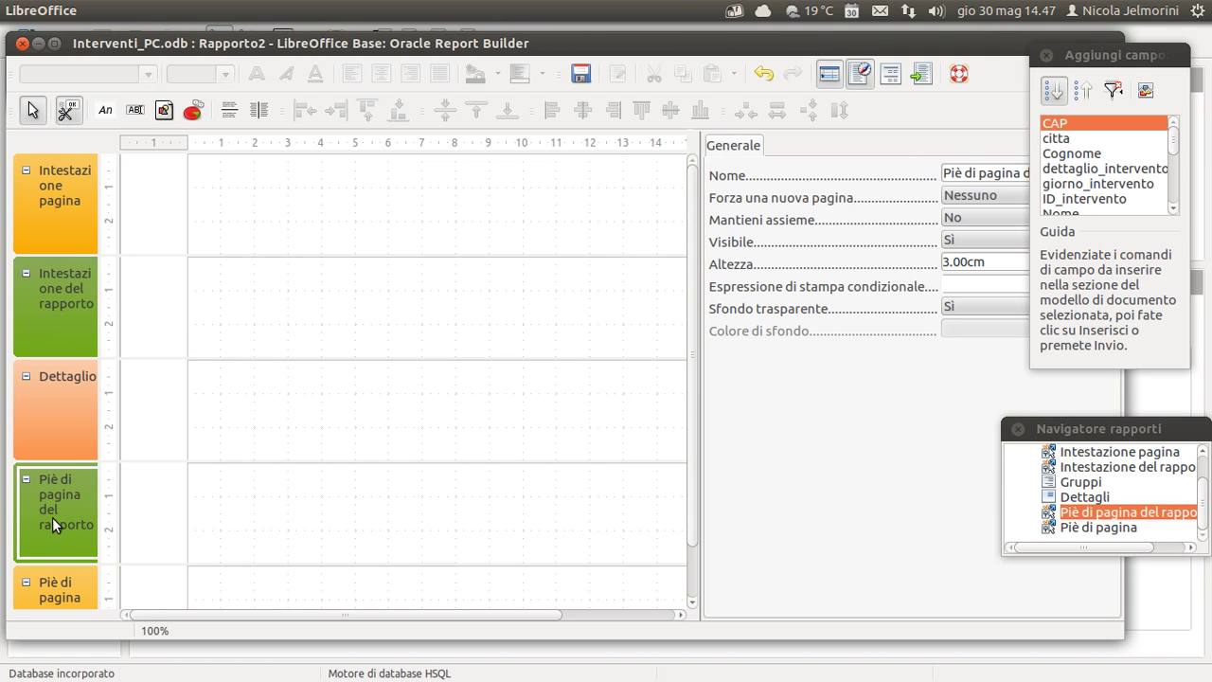
- Remove the report and page header/footer pairs from the Rapporto entry, and restore both pairs
scroll(1059, 464, "up", 1)
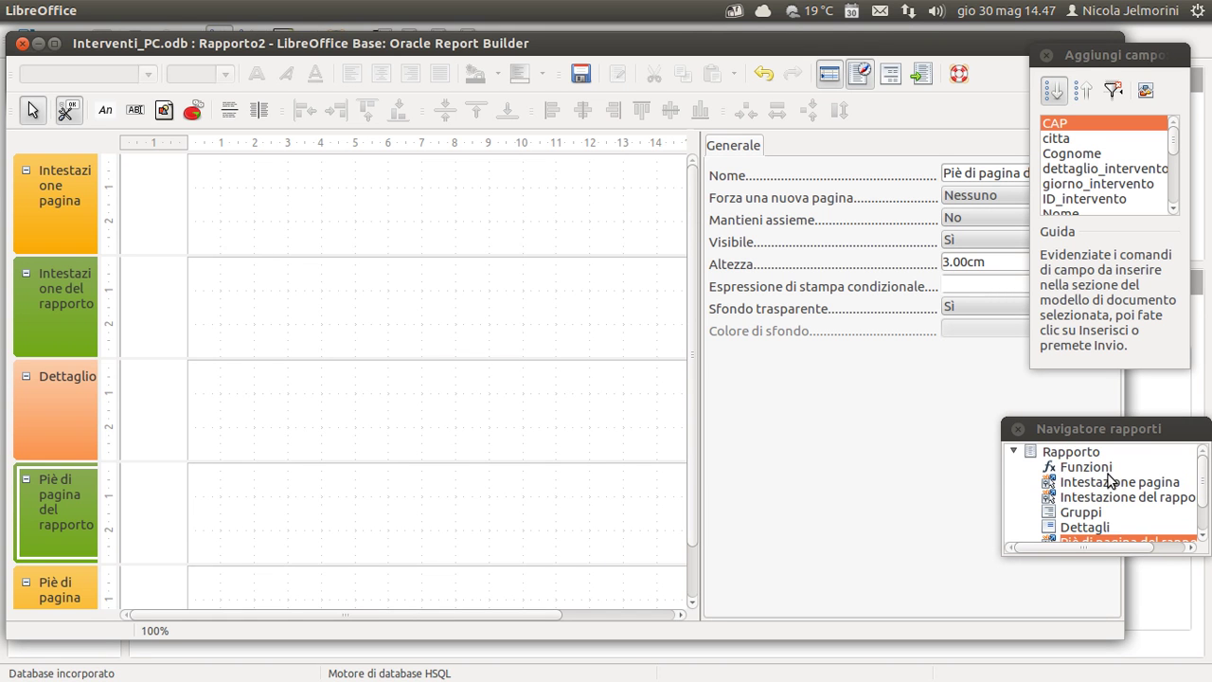
left_click(1084, 496)
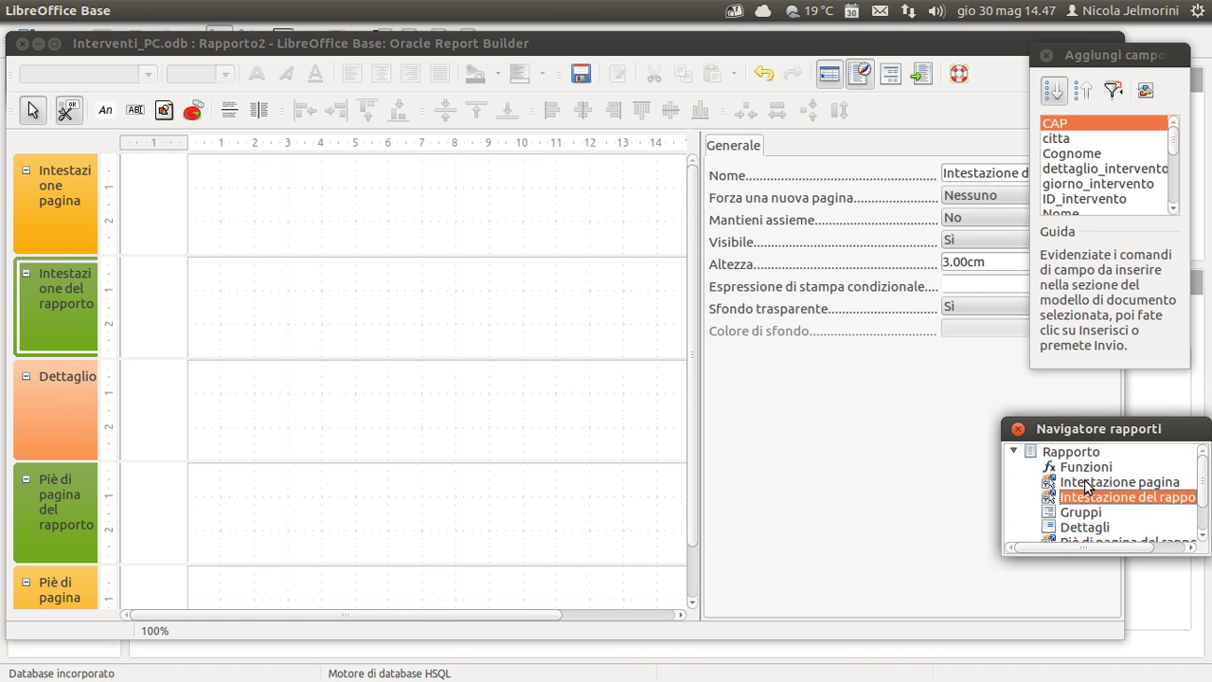
right_click(1070, 453)
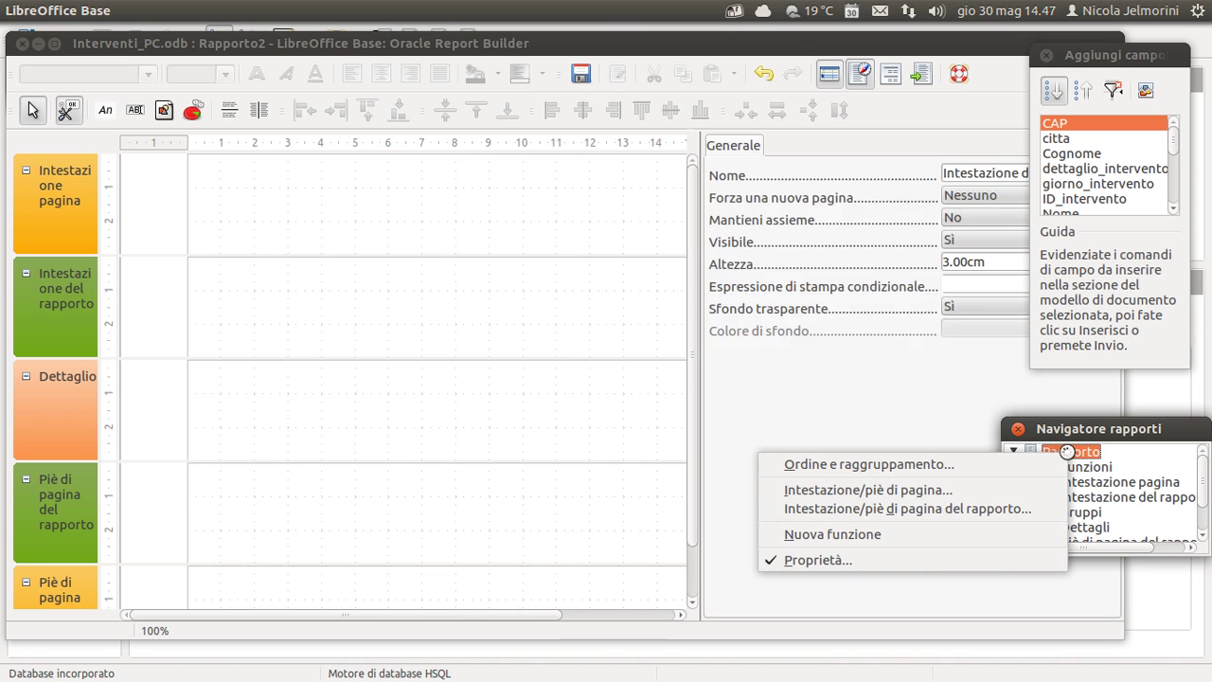
left_click(903, 508)
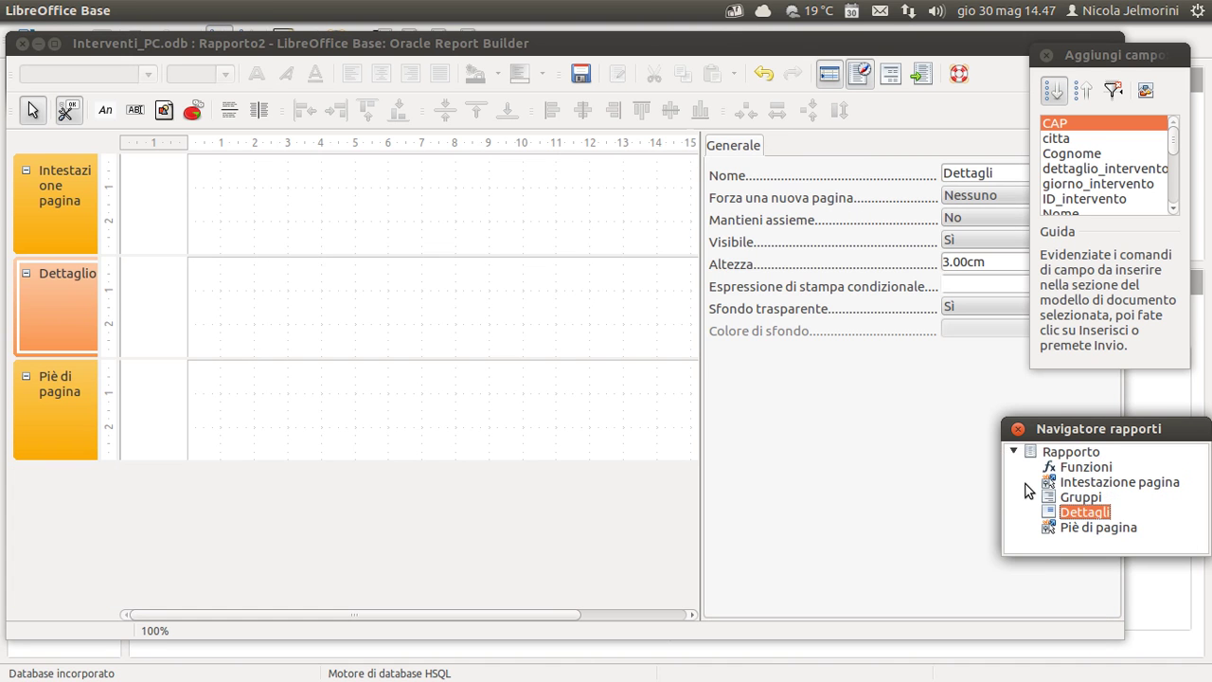
right_click(1061, 449)
left_click(963, 481)
right_click(1067, 453)
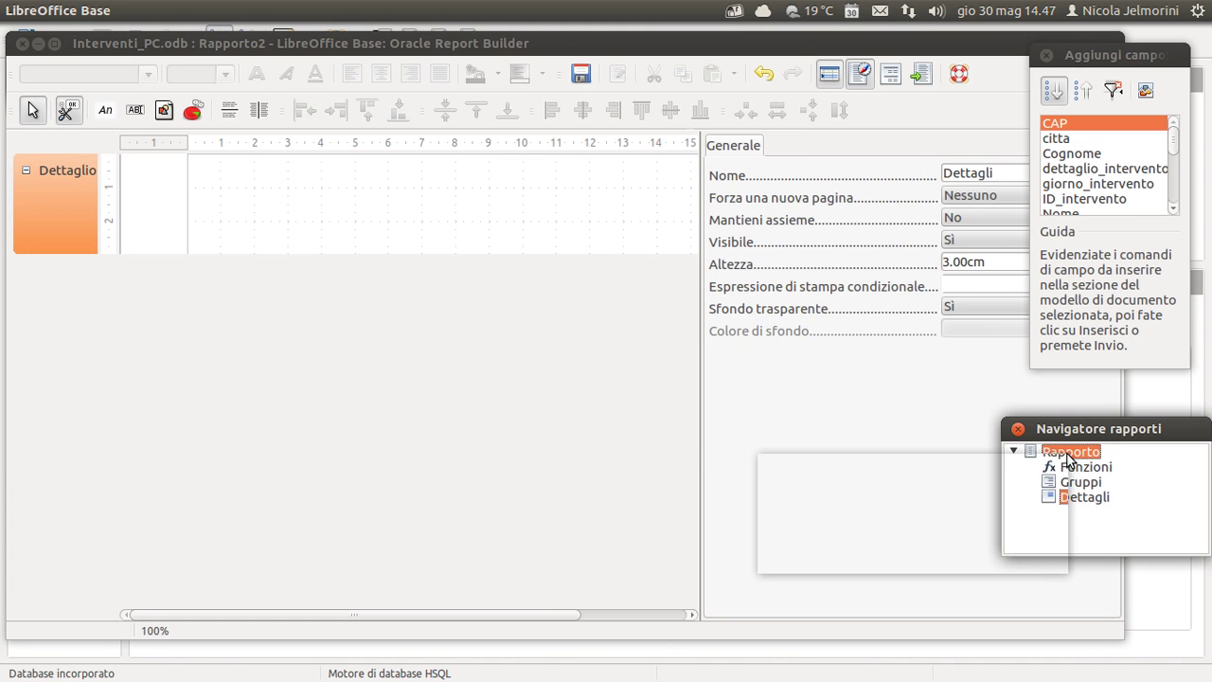
left_click(989, 510)
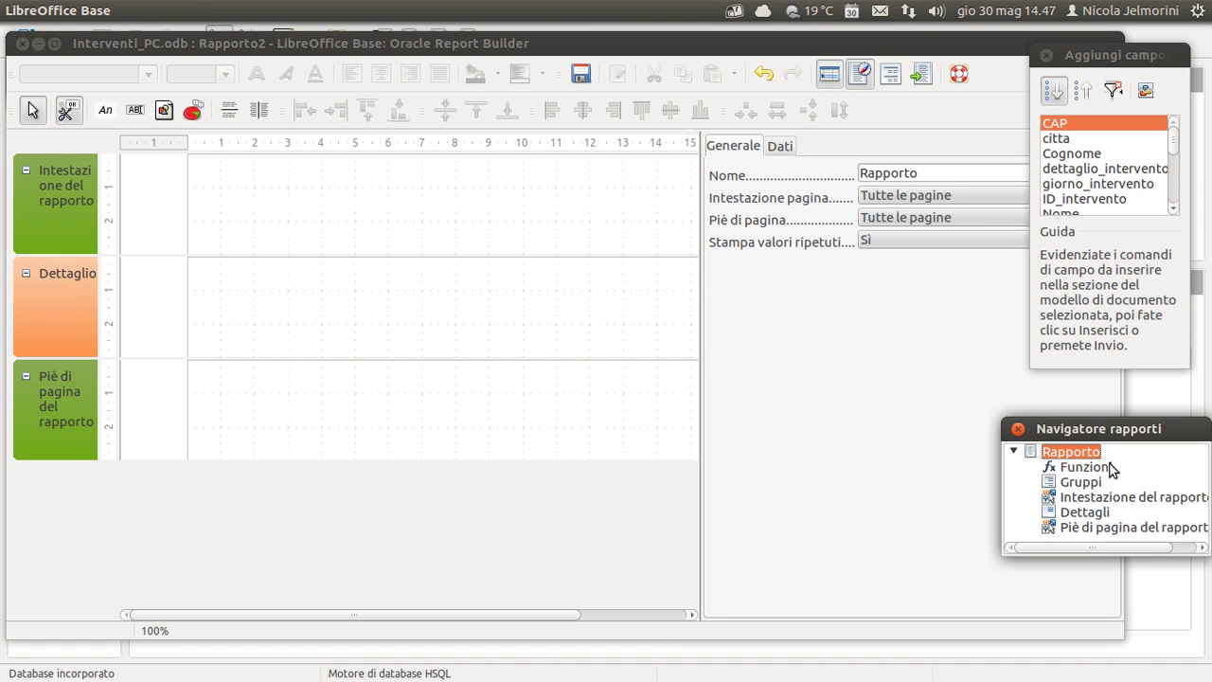
right_click(1087, 461)
left_click(965, 492)
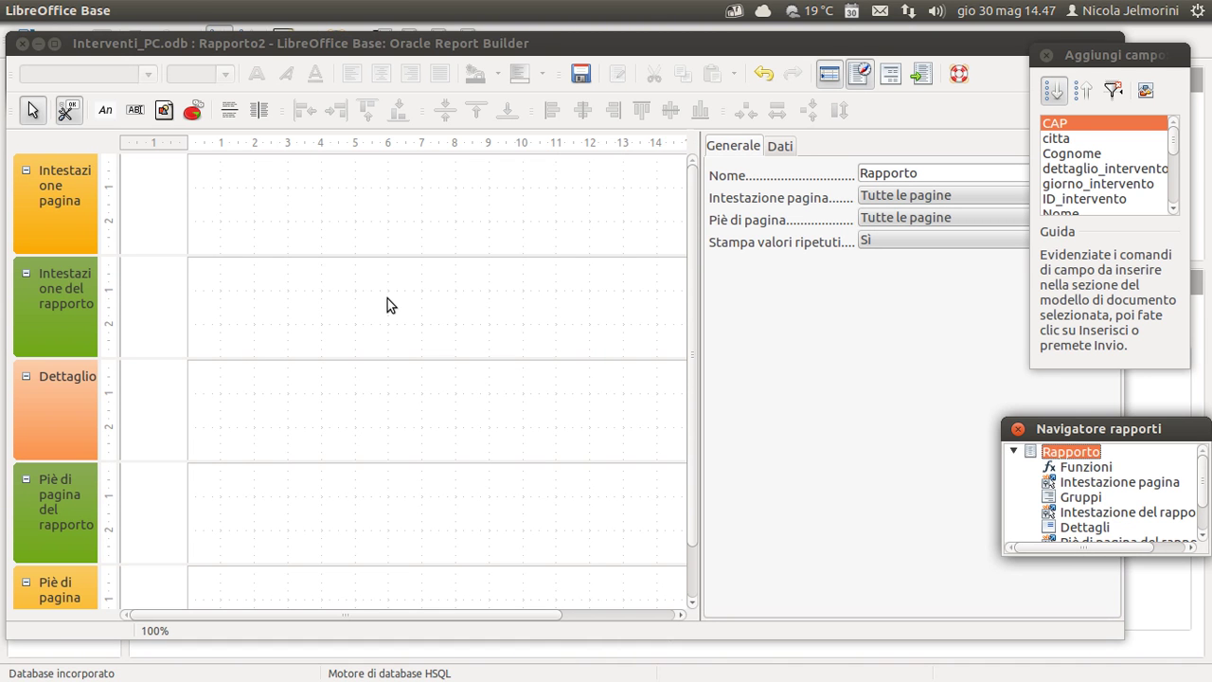
- Move and enlarge the report navigator to fit all its entries, and inspect the commands offered on Gruppi and Dettagli
left_click_drag(1073, 418, 1058, 387)
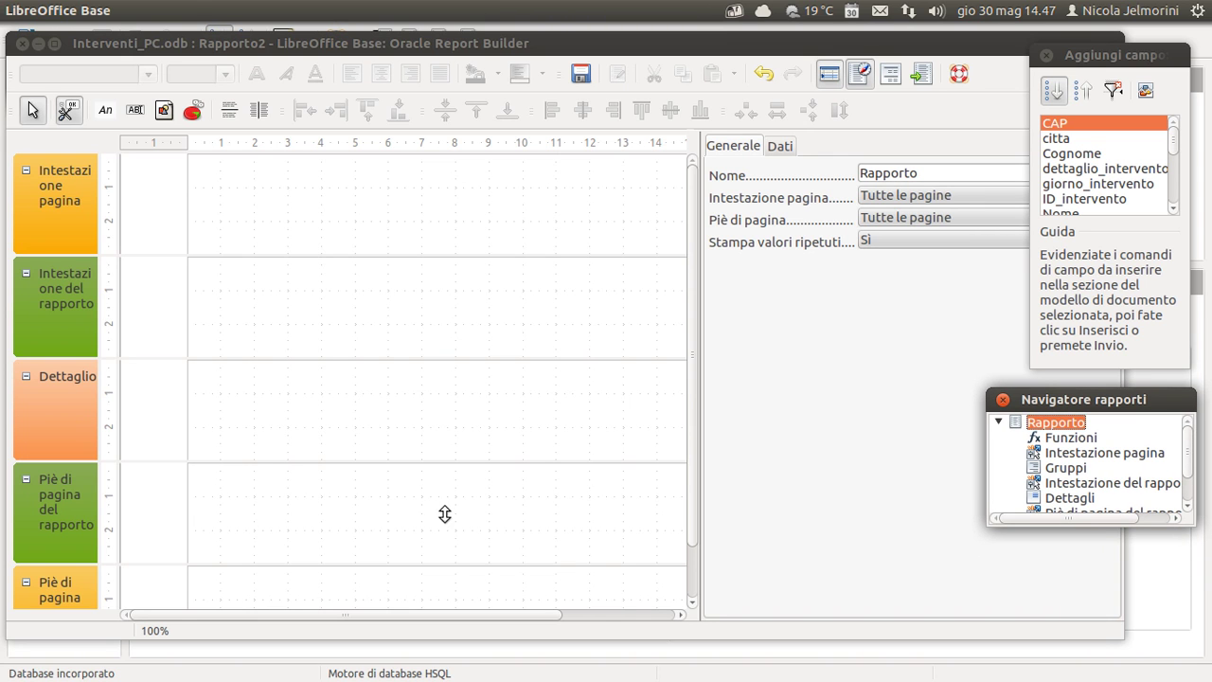
left_click_drag(1066, 523, 1058, 549)
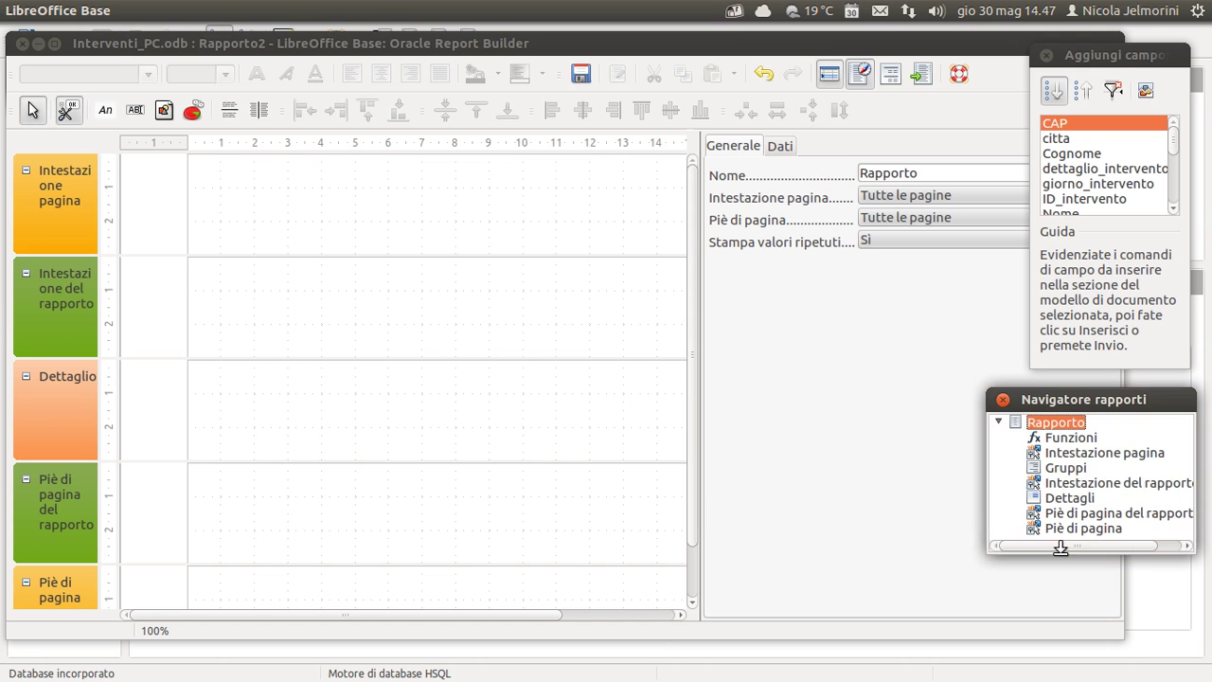
left_click(1061, 467)
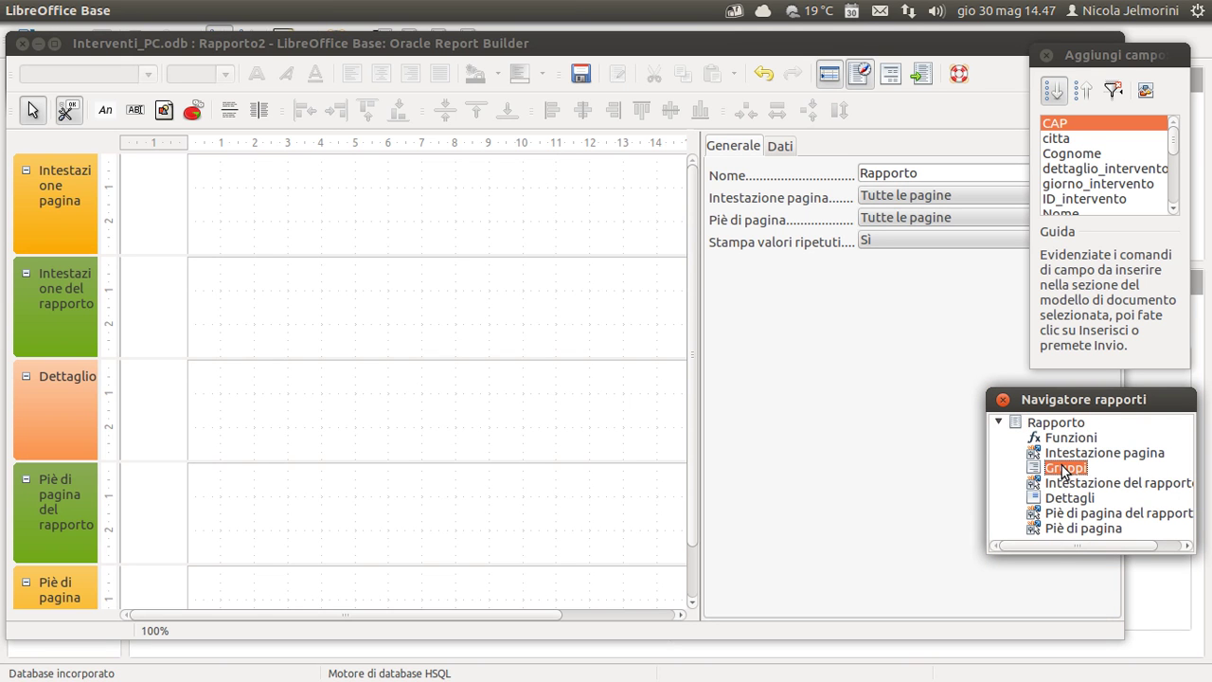
right_click(1062, 469)
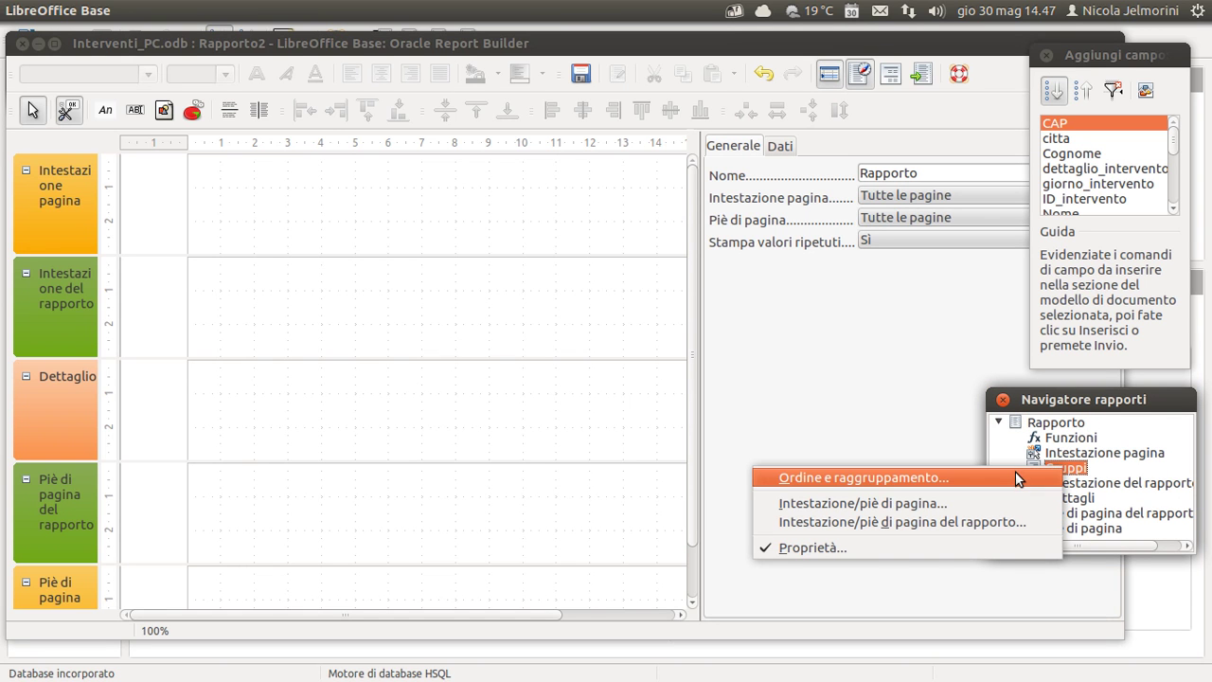
left_click(1072, 470)
right_click(1074, 498)
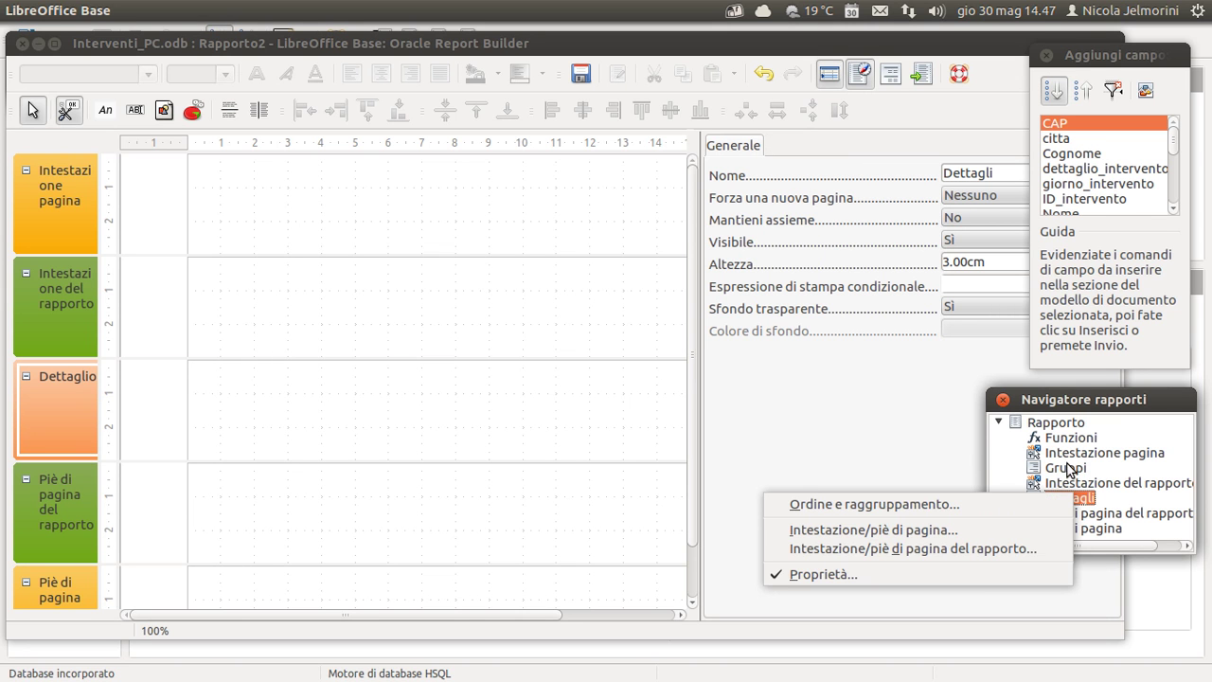
left_click(1070, 470)
right_click(1069, 469)
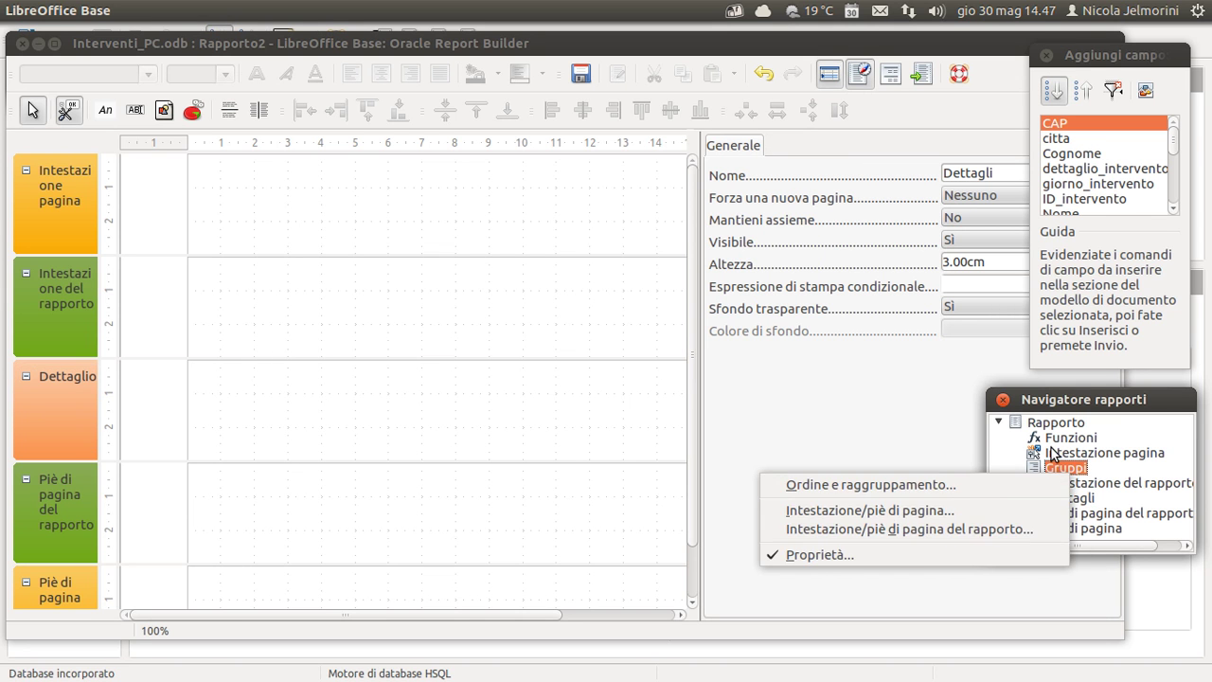
left_click(1075, 468)
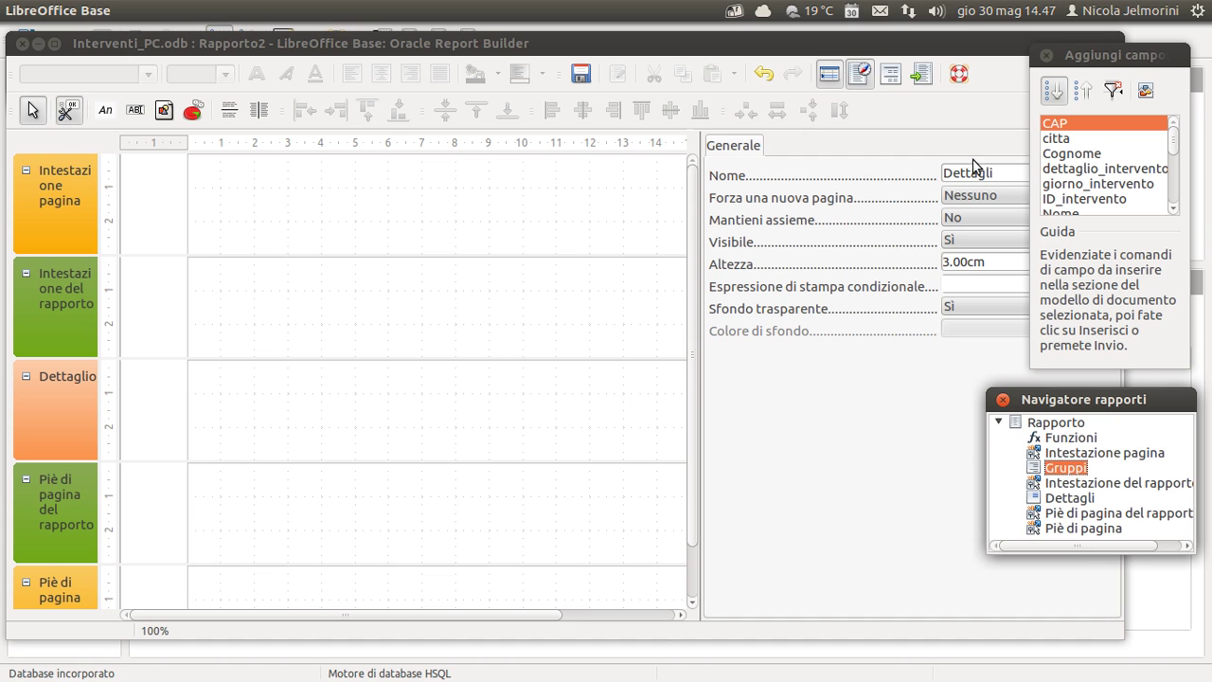
- Open the sorting and grouping settings and add a group based on the Cognome field
left_click(896, 76)
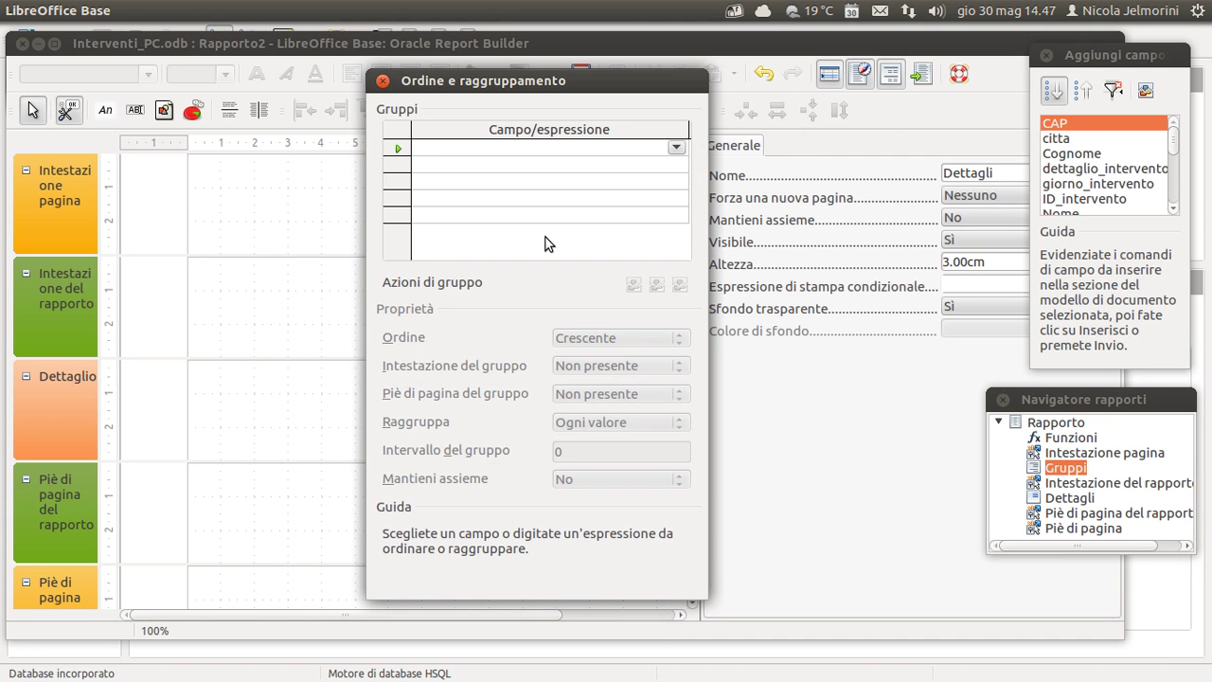
left_click(676, 148)
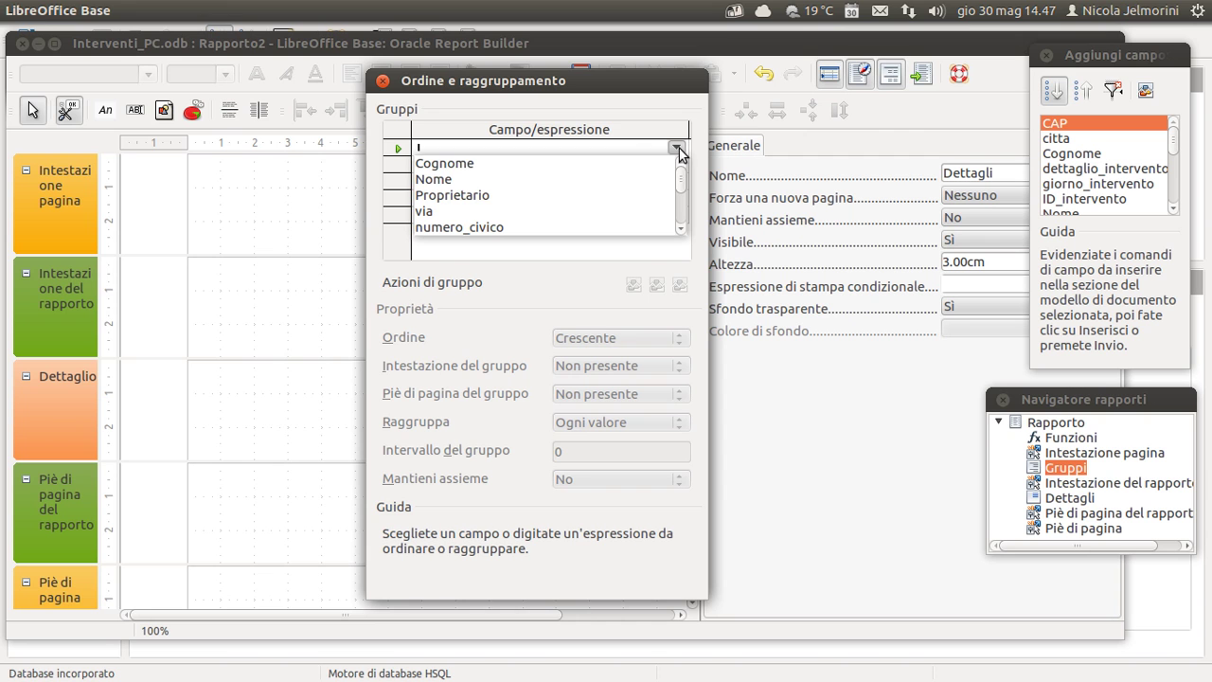
scroll(553, 210, "down", 1)
scroll(552, 205, "down", 2)
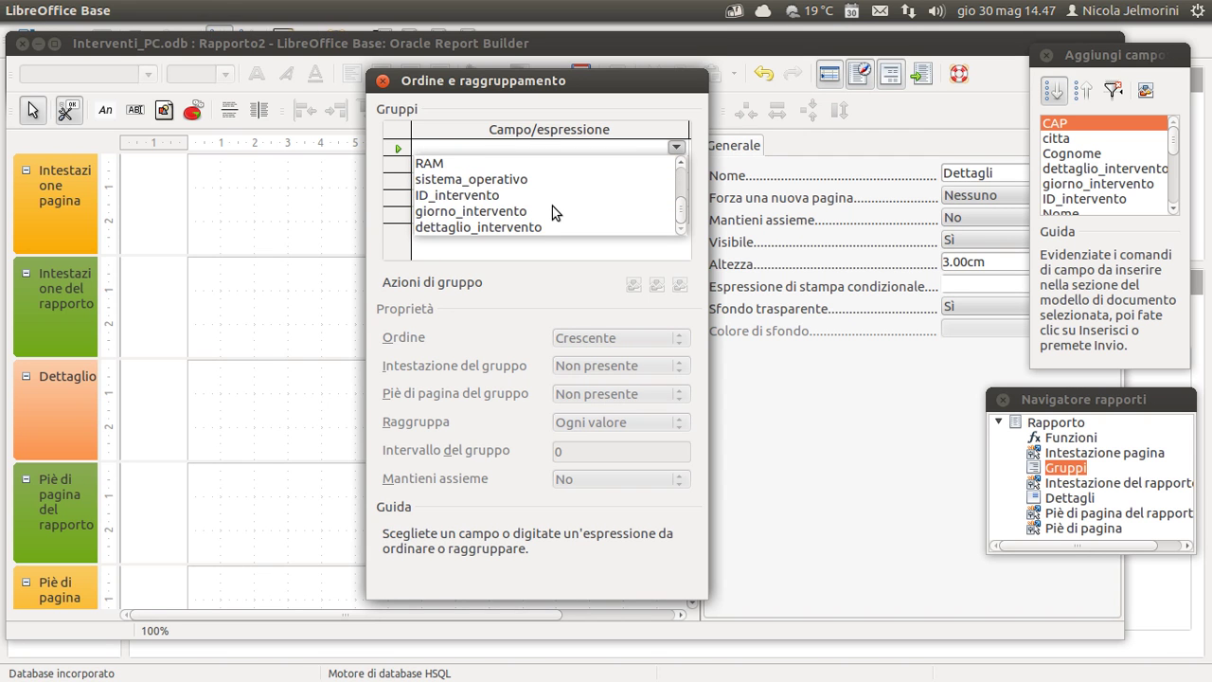
scroll(552, 206, "up", 3)
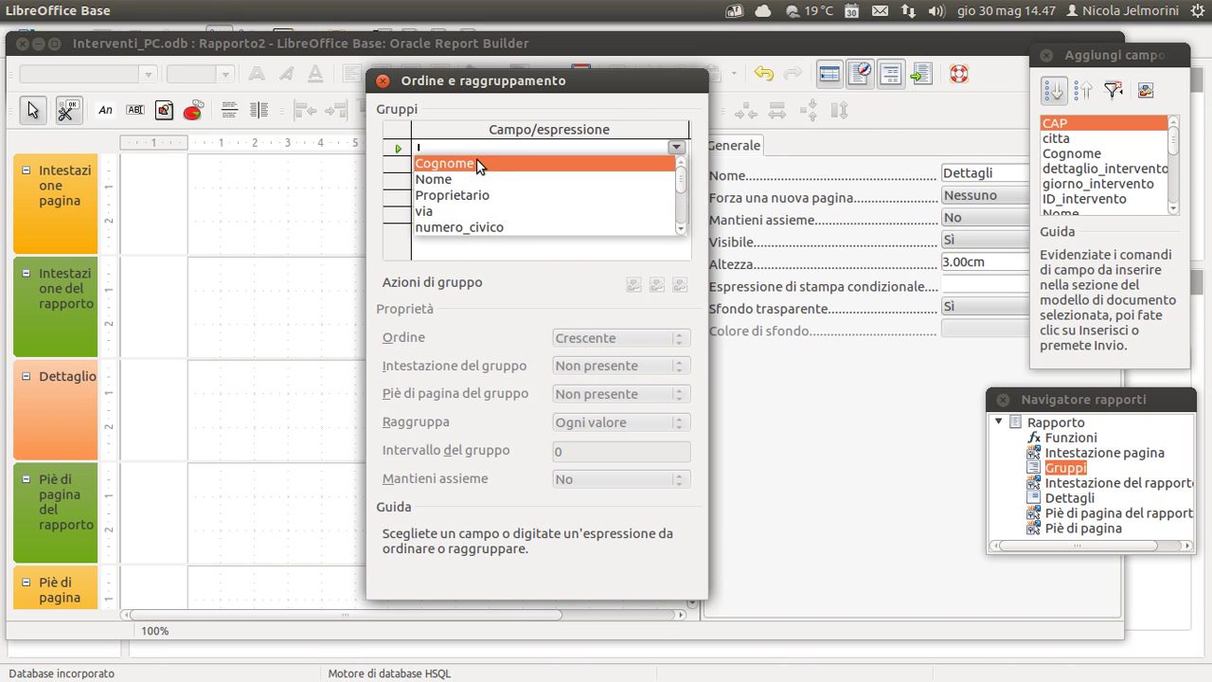
left_click(452, 164)
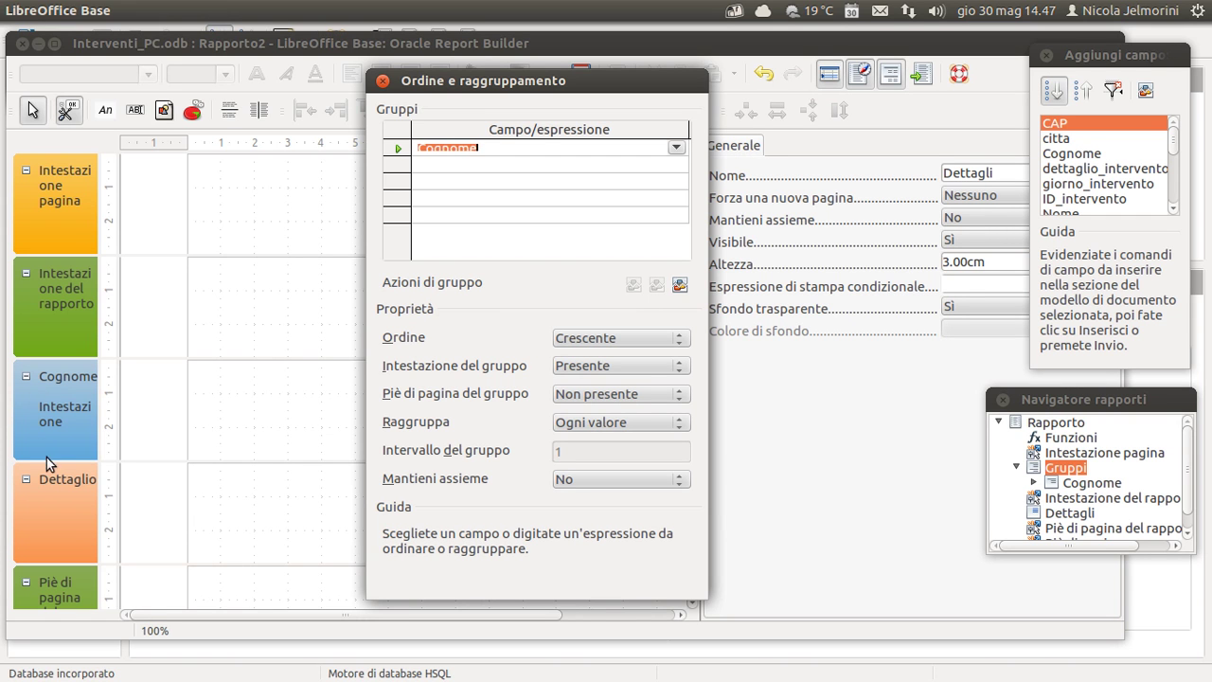
- Keep the Cognome group's order as Crescente and its header as Presente, and set its group footer to Presente
left_click_drag(481, 79, 530, 72)
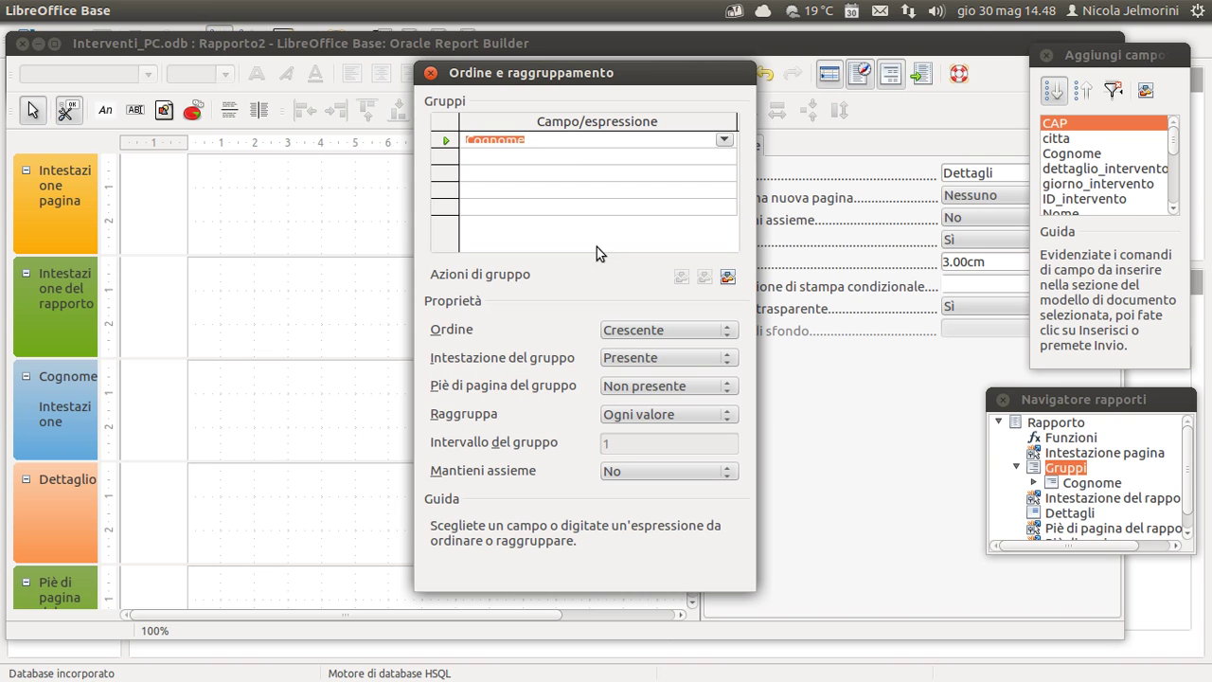
left_click(685, 330)
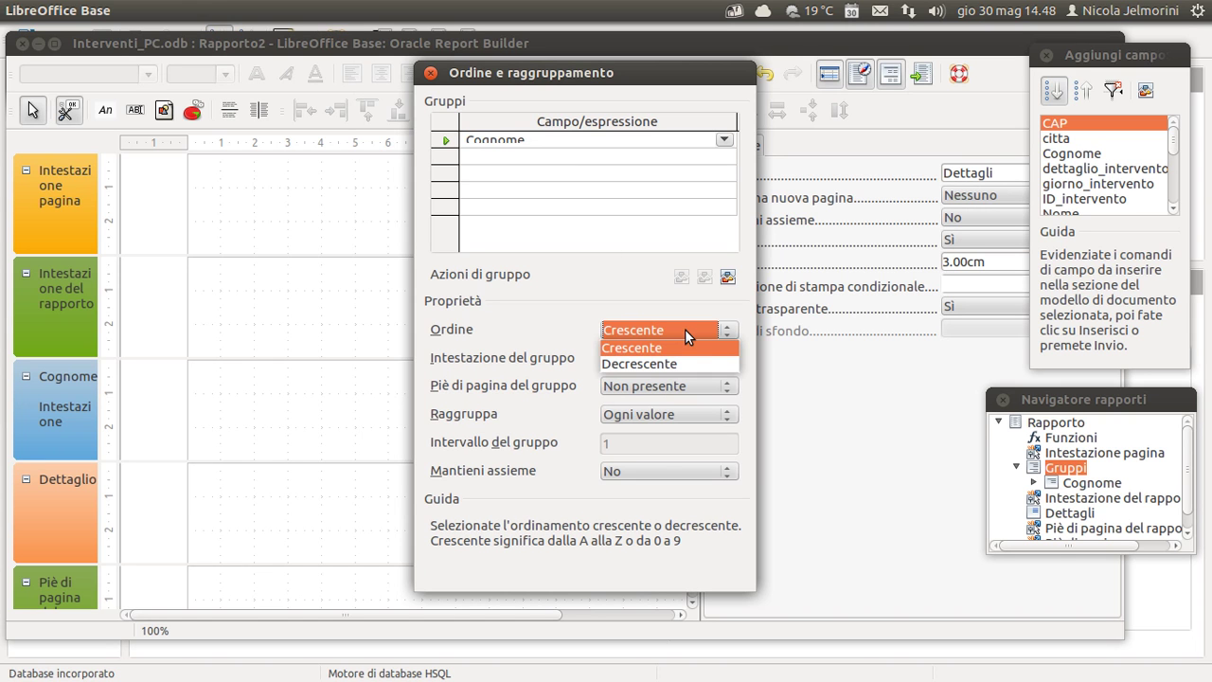
left_click(685, 329)
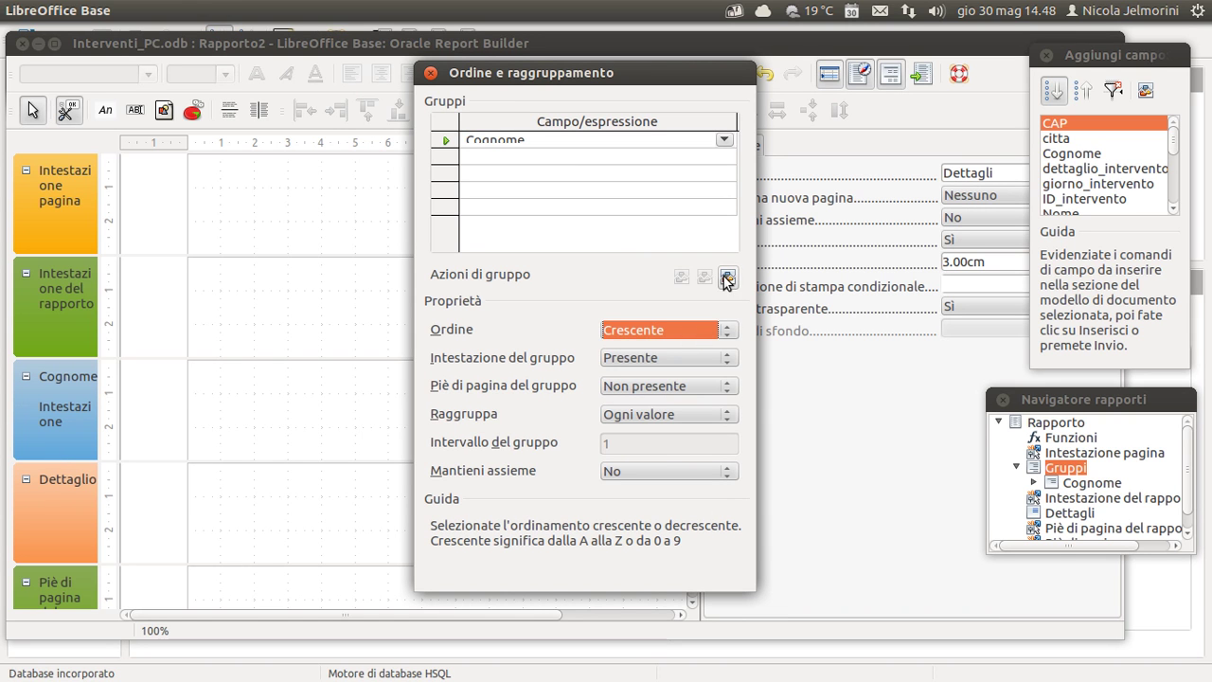
left_click(683, 358)
left_click(683, 358)
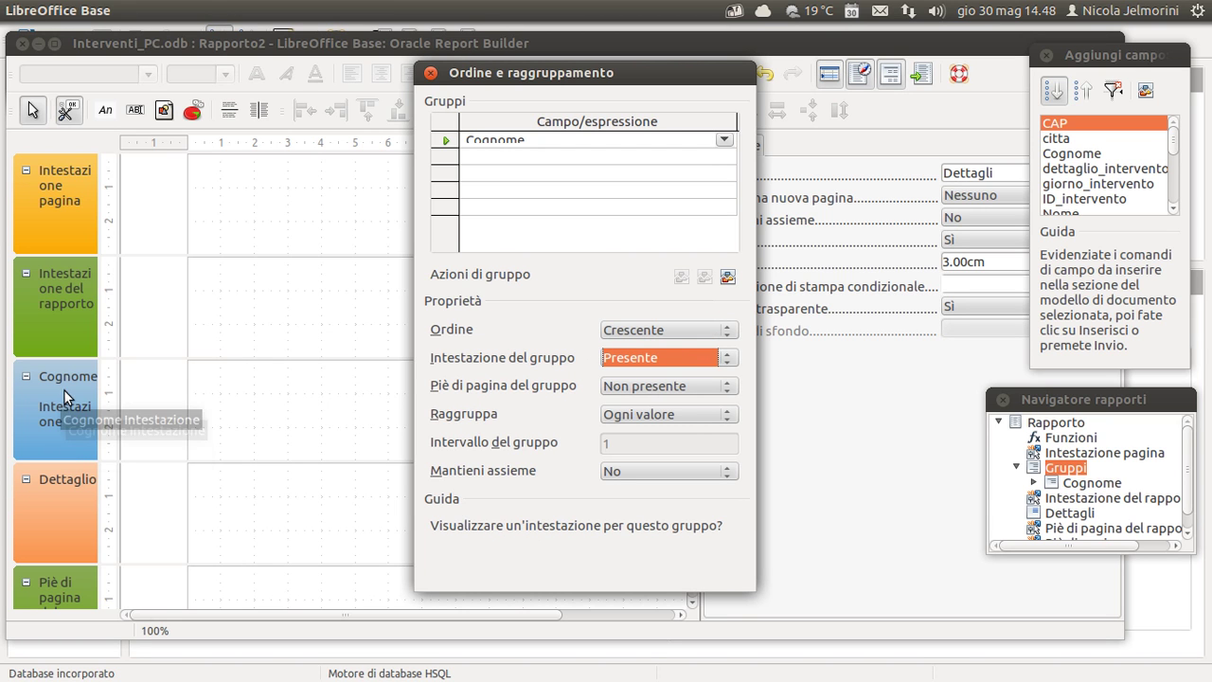
left_click(680, 385)
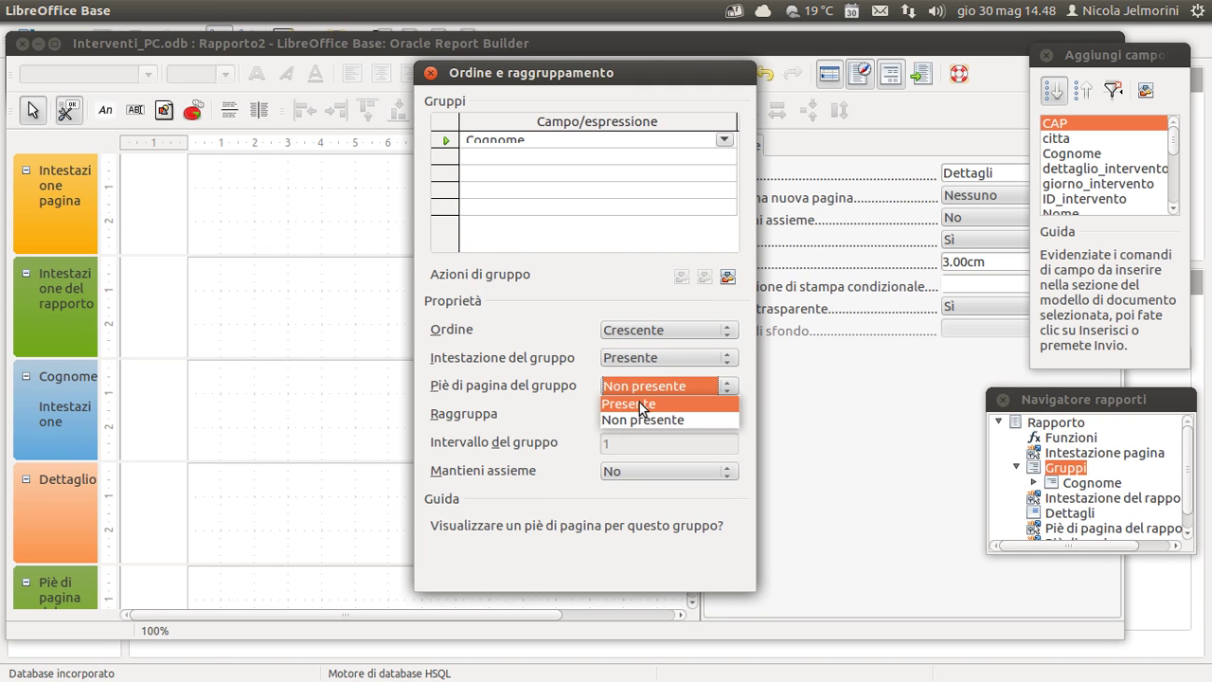
left_click(639, 402)
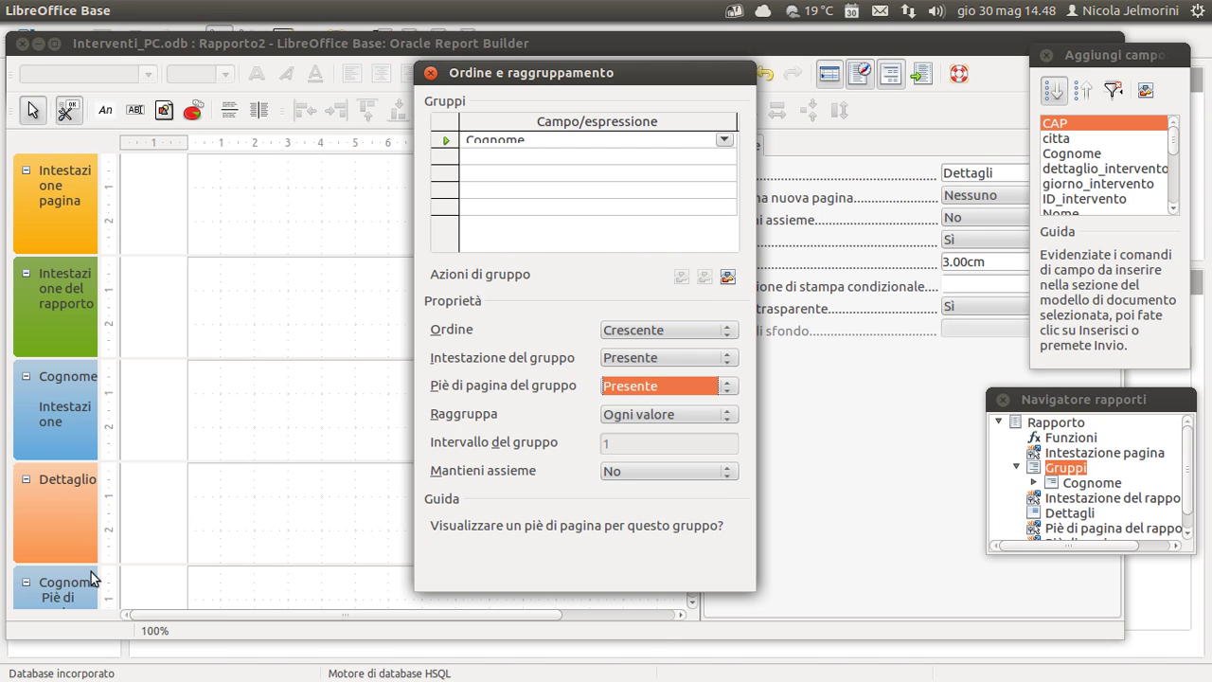
- Keep the Cognome group's Raggruppa option at Ogni valore, set Mantieni assieme to Intero gruppo, and close the sorting and grouping settings
left_click(625, 416)
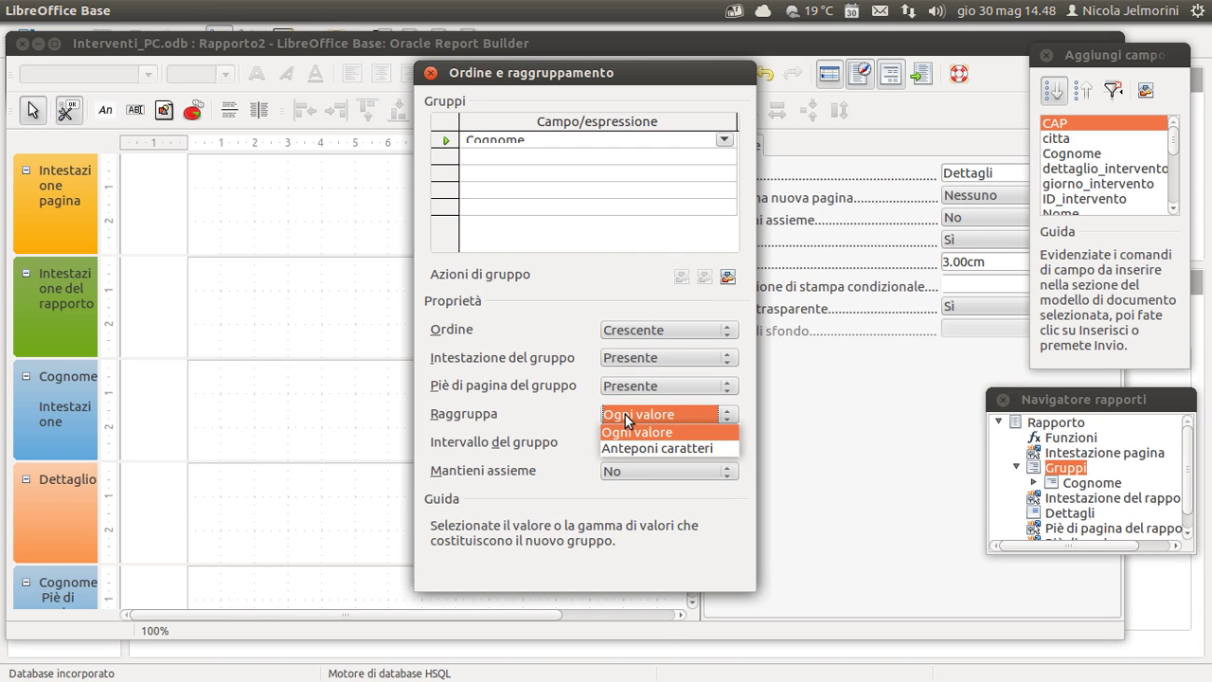
left_click(625, 414)
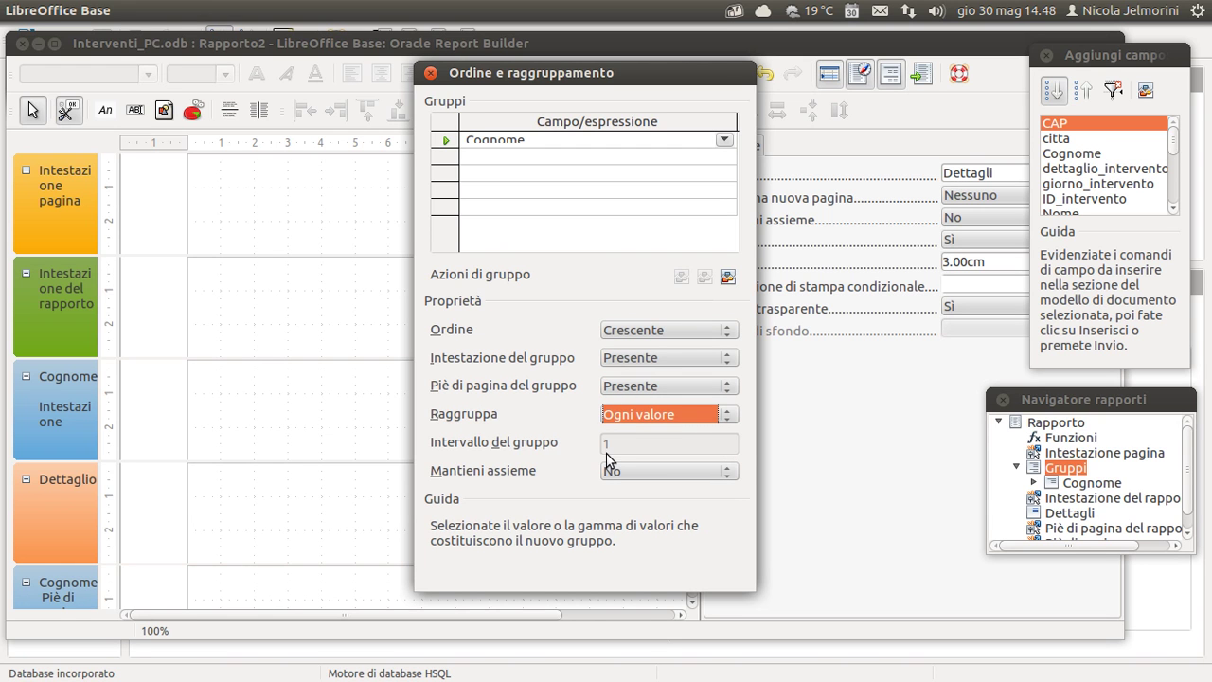
left_click(651, 472)
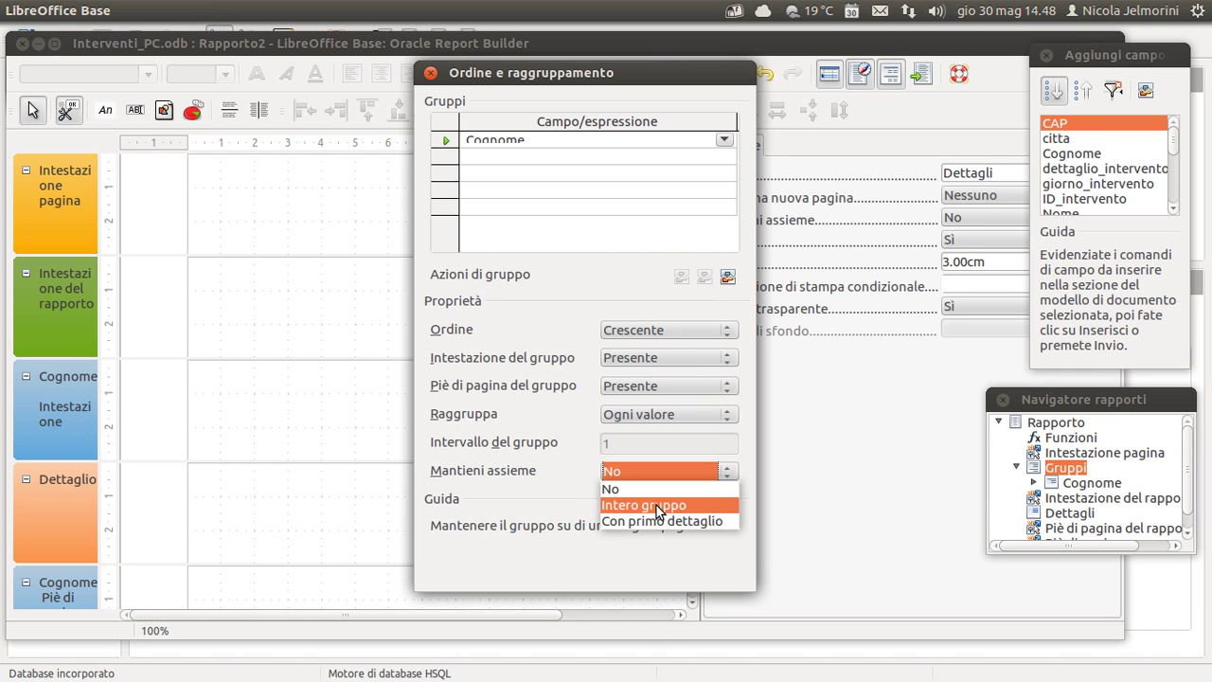
left_click(657, 506)
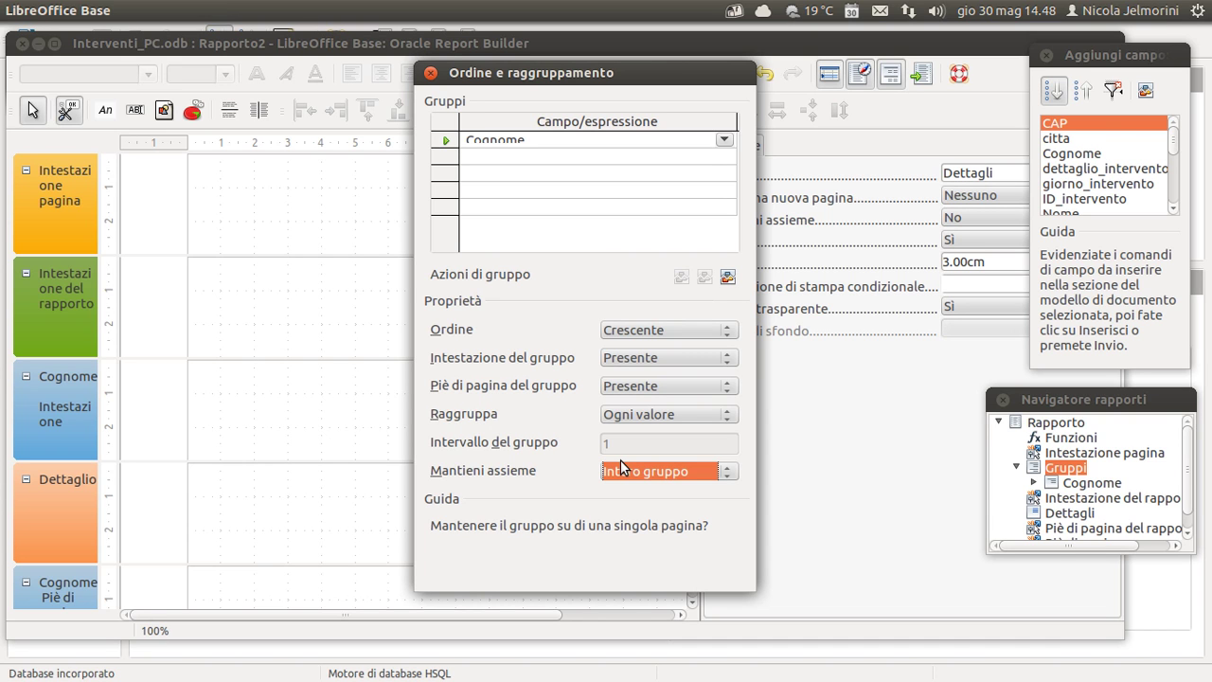
left_click(640, 468)
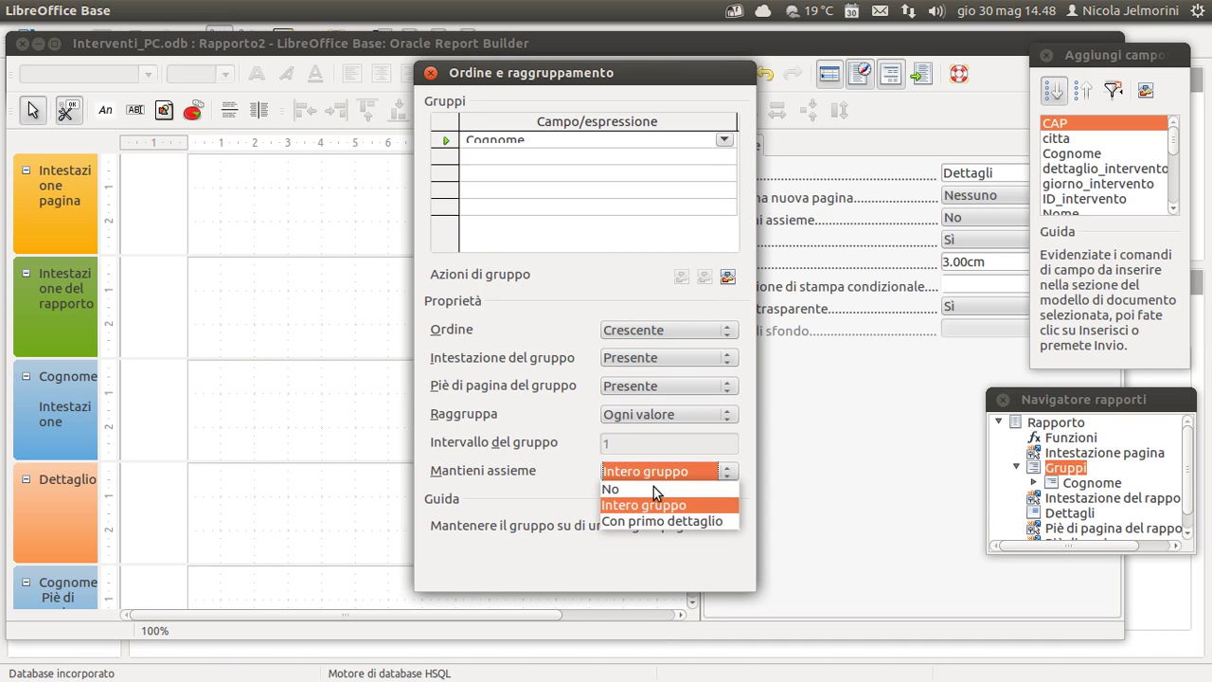
left_click(662, 503)
scroll(656, 467, "down", 1)
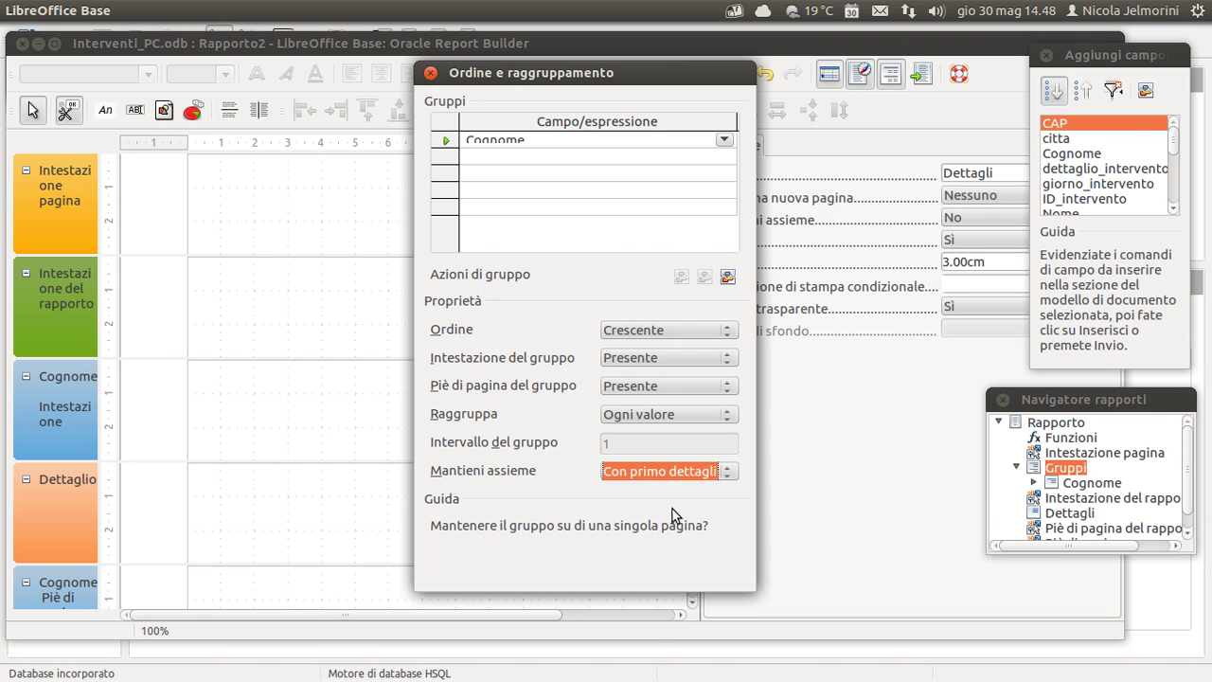
left_click(710, 472)
left_click(632, 505)
left_click(431, 74)
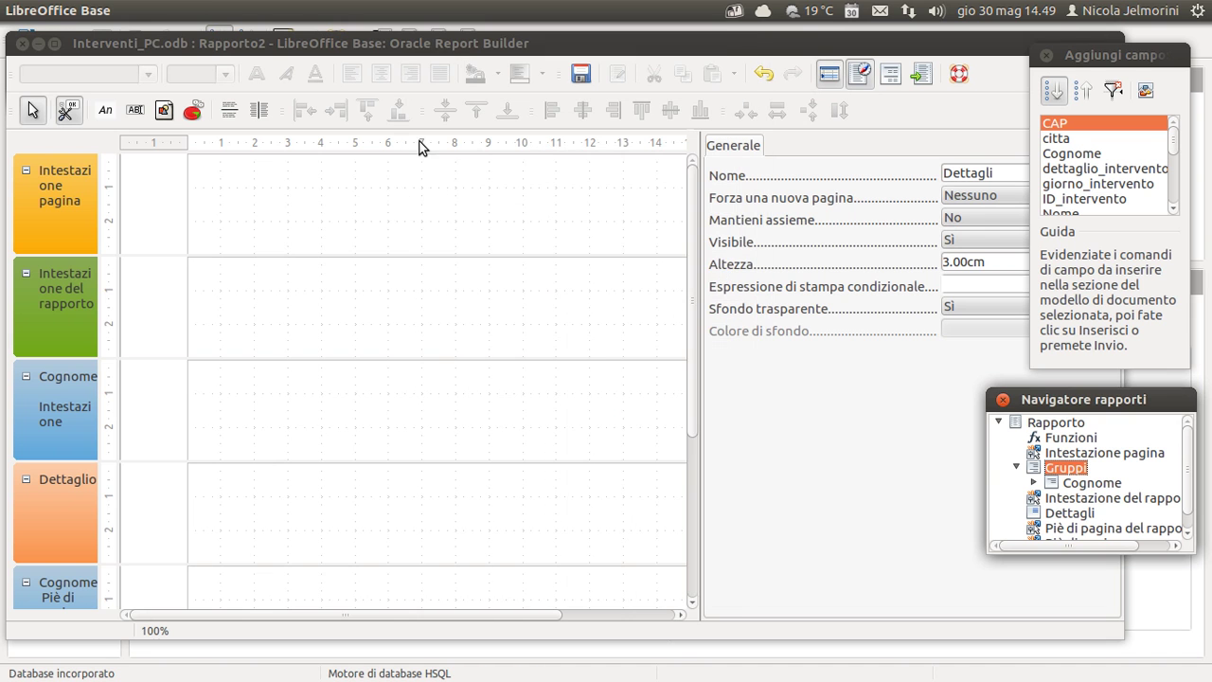
- Review the report's section layout, enlarge the report navigator, and expand the Cognome group under Gruppi
left_click(695, 198)
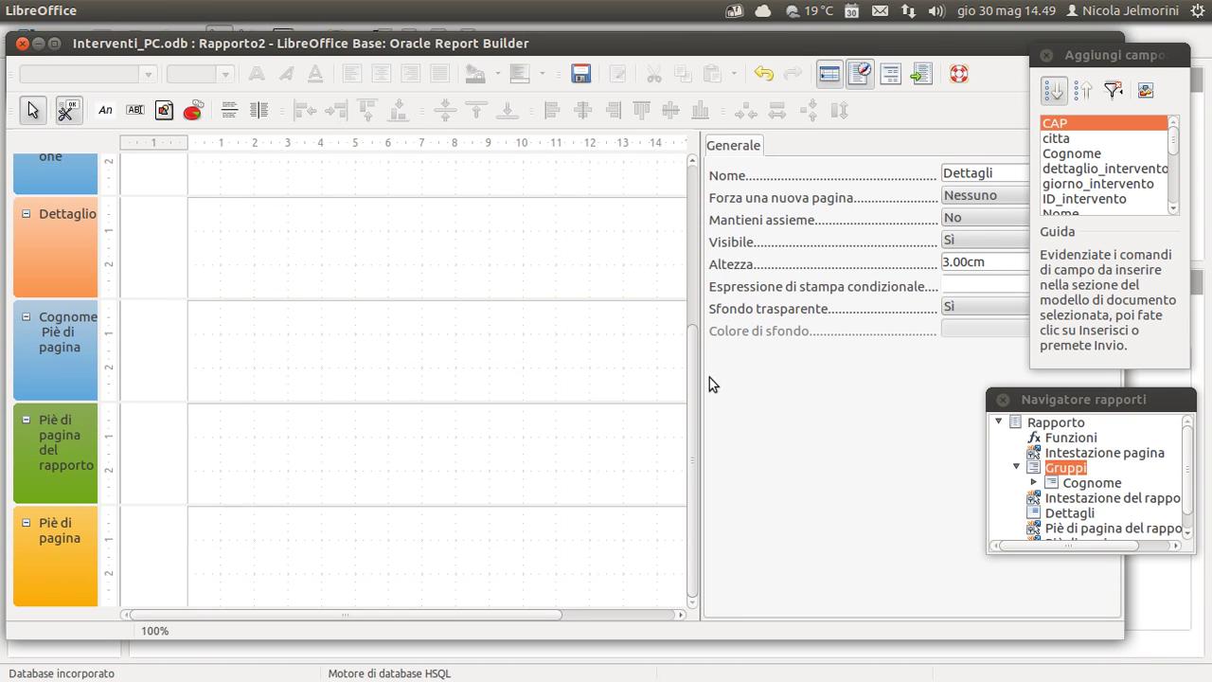
left_click_drag(695, 337, 675, 188)
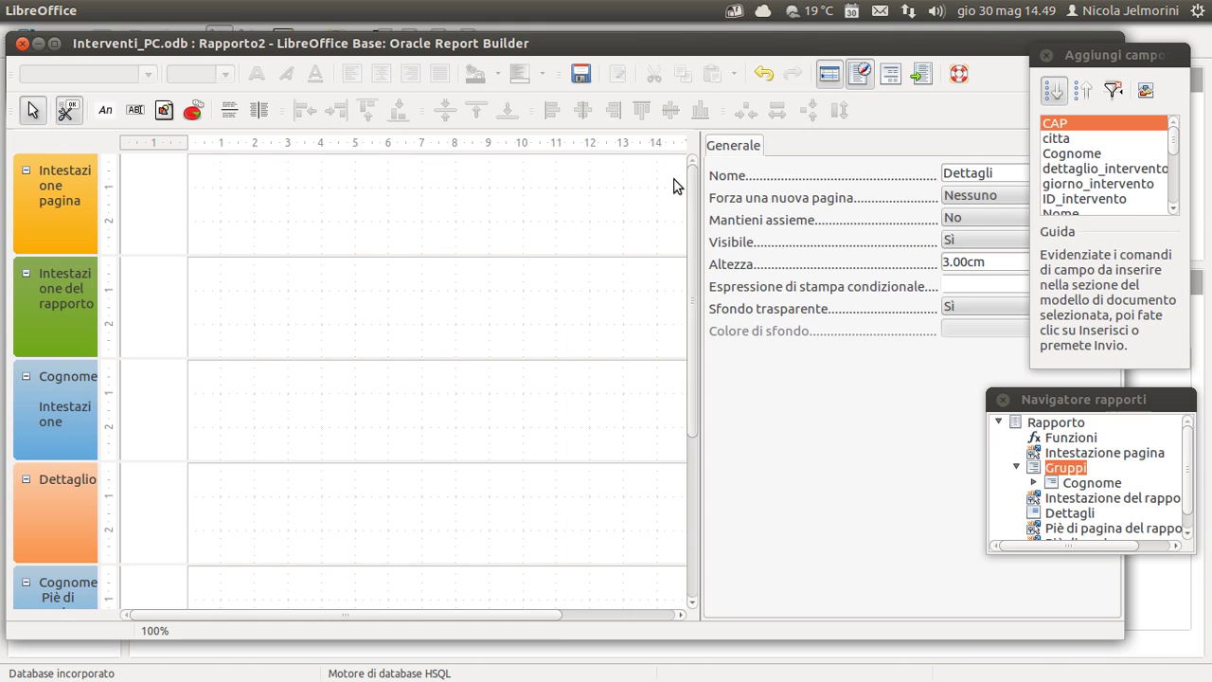
left_click(1103, 401)
left_click_drag(1179, 541, 1190, 626)
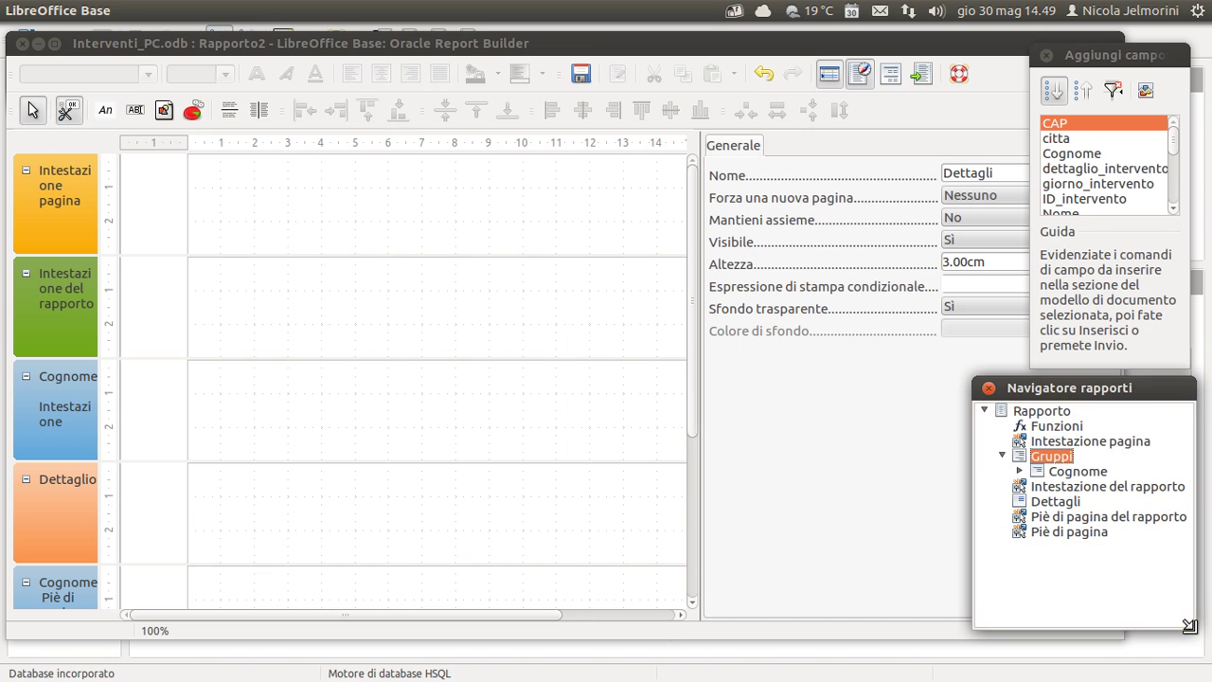
double_click(1002, 455)
left_click(1031, 474)
left_click(1020, 470)
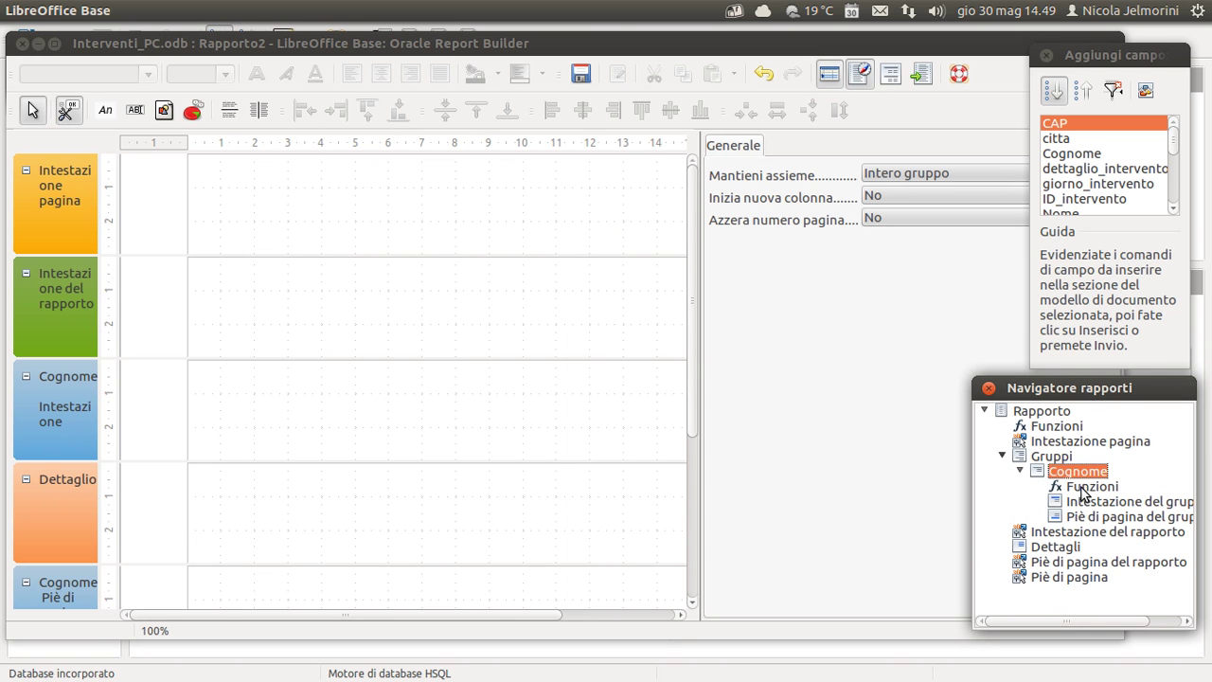
- Inspect the Cognome group's header and footer sections and the commands offered on the group header
left_click(1103, 501)
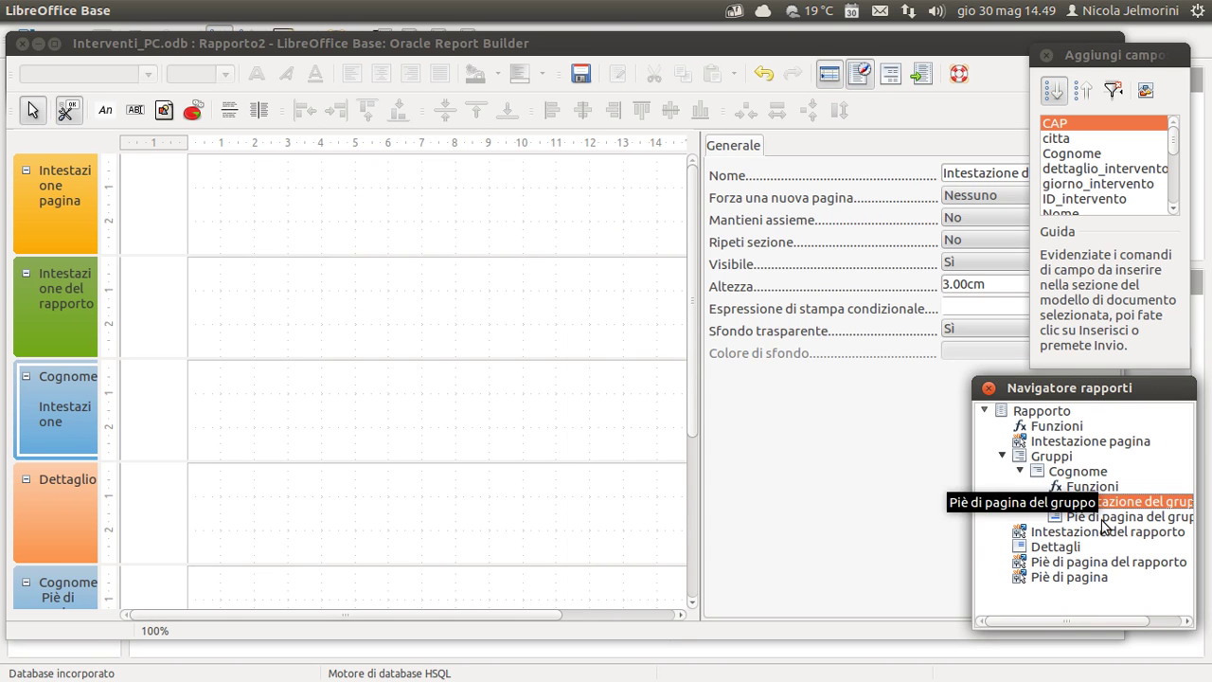
left_click(1102, 517)
left_click(1100, 502)
right_click(1098, 507)
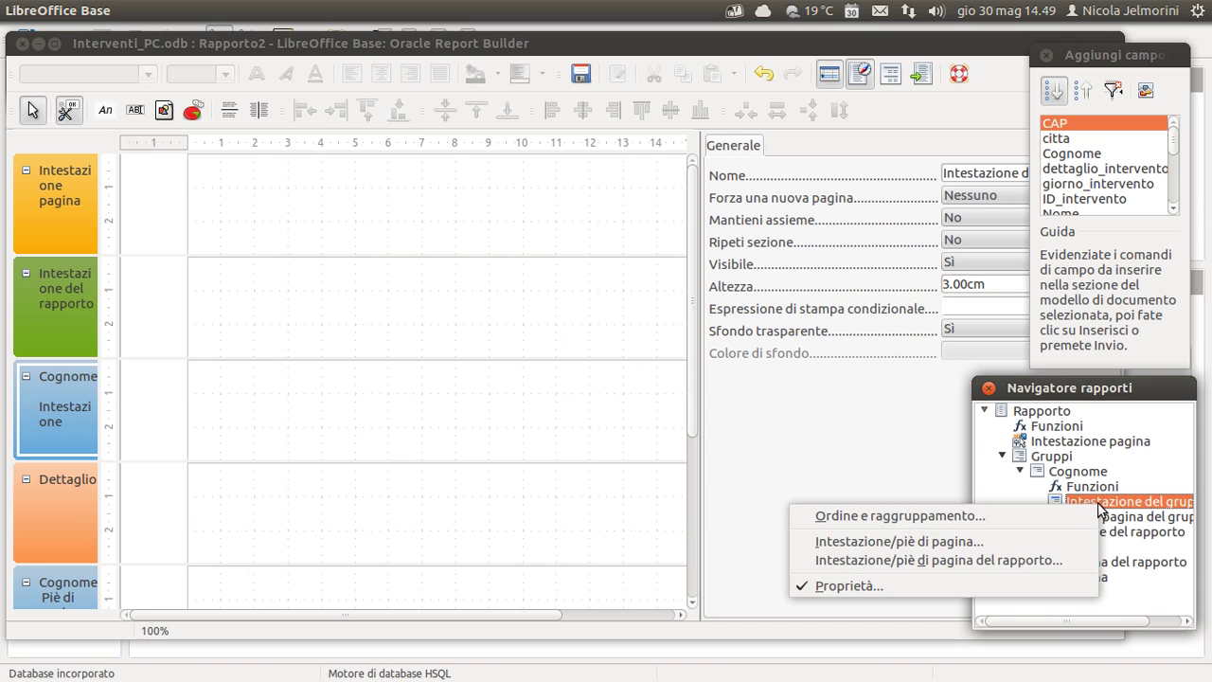
left_click(1097, 391)
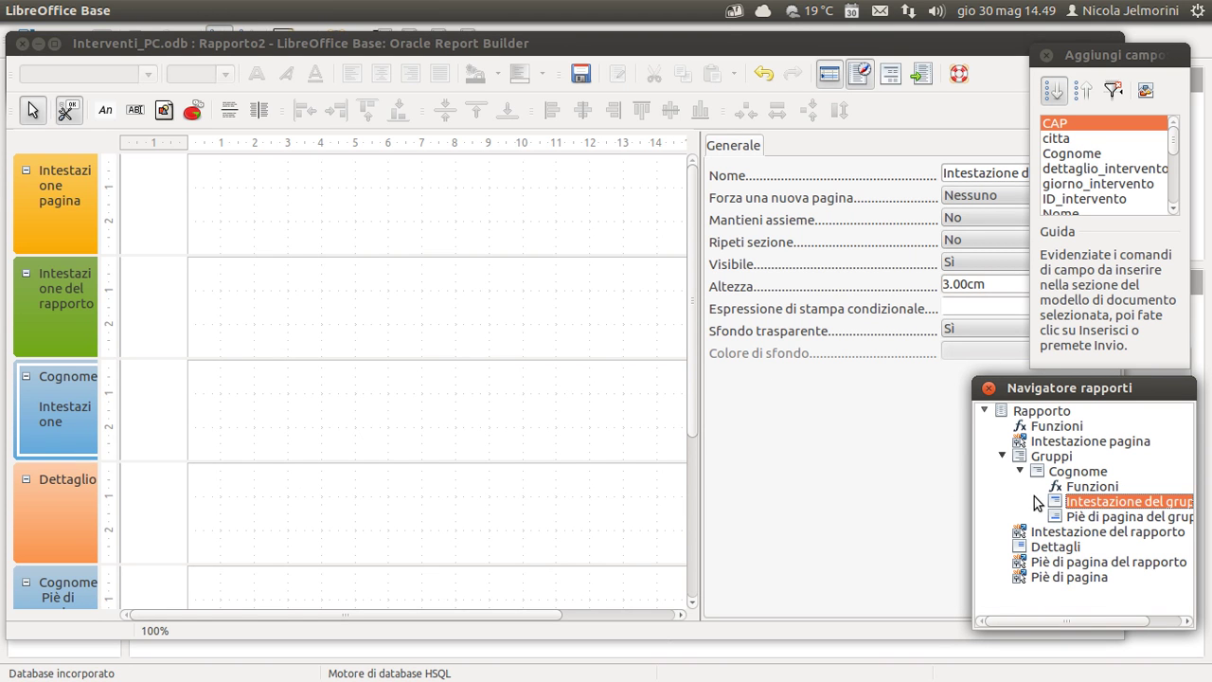
- Reposition the report navigator and the Aggiungi campo window to uncover more of the section properties, and shorten the Aggiungi campo window
left_click_drag(1058, 389, 1061, 418)
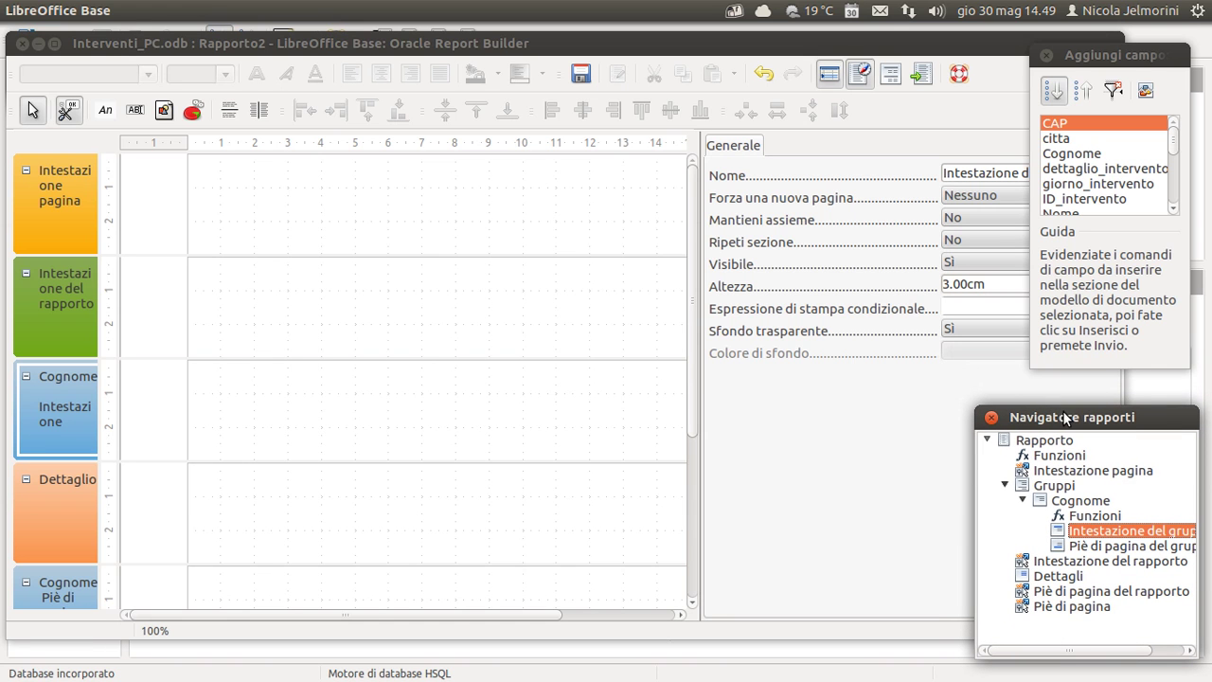
left_click_drag(1136, 366, 1137, 351)
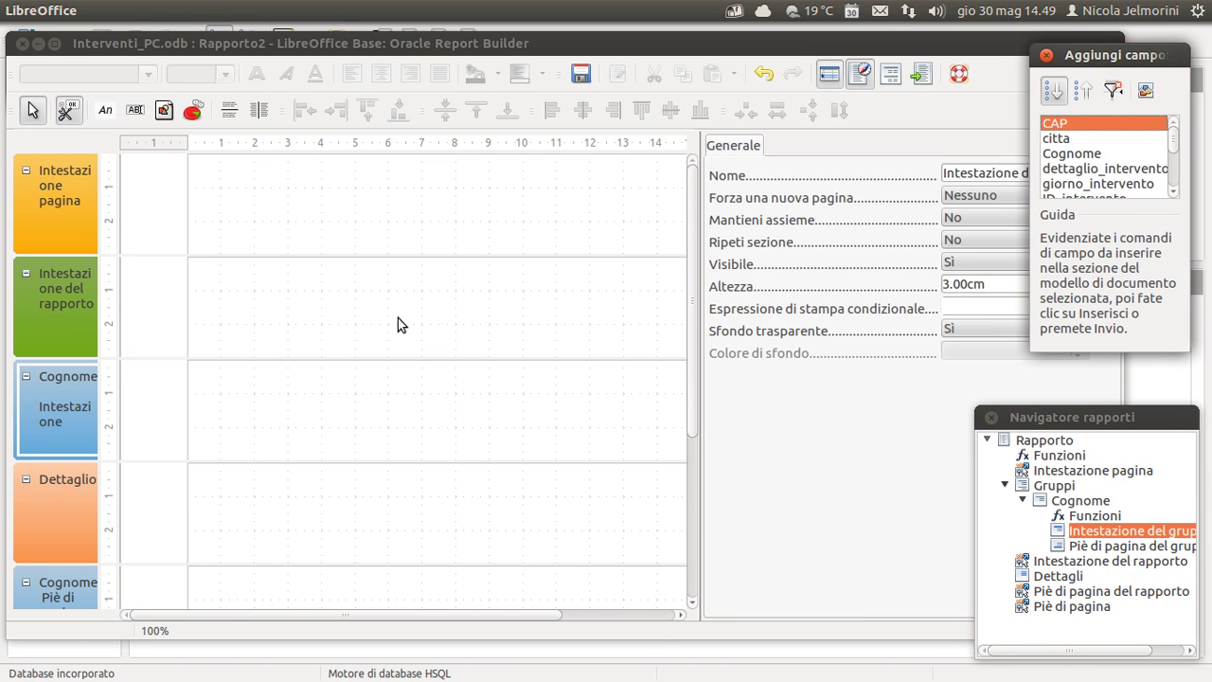
left_click_drag(1062, 61, 1071, 60)
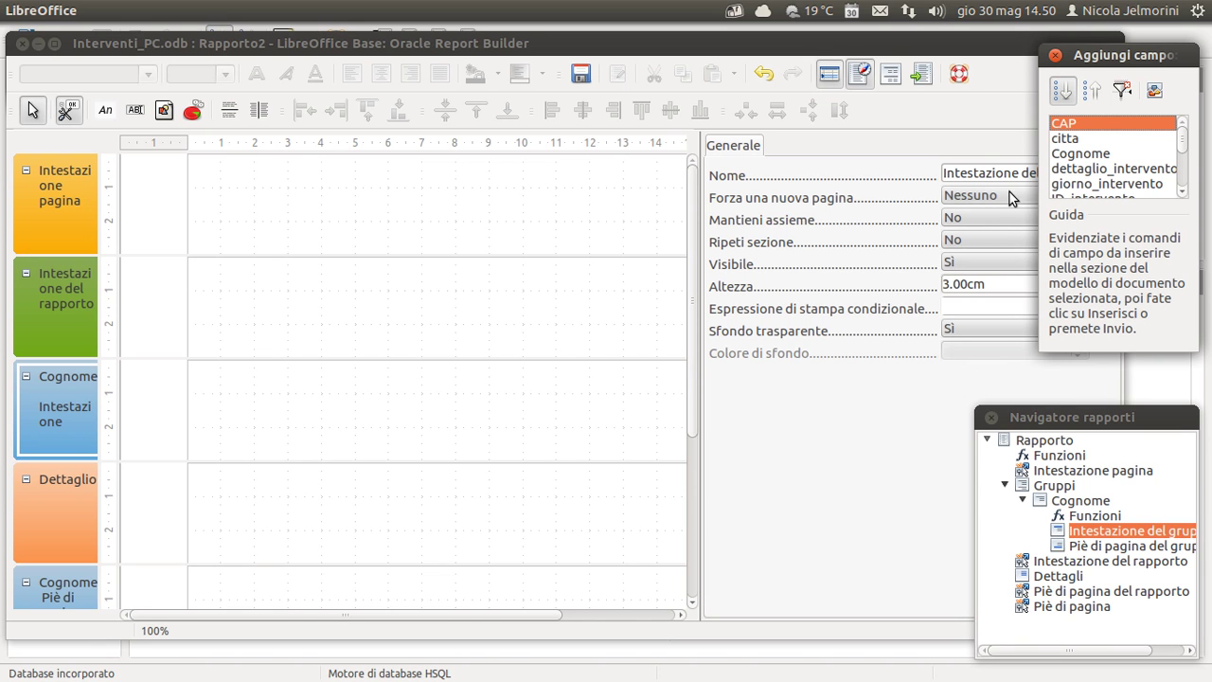
left_click_drag(1080, 58, 1094, 71)
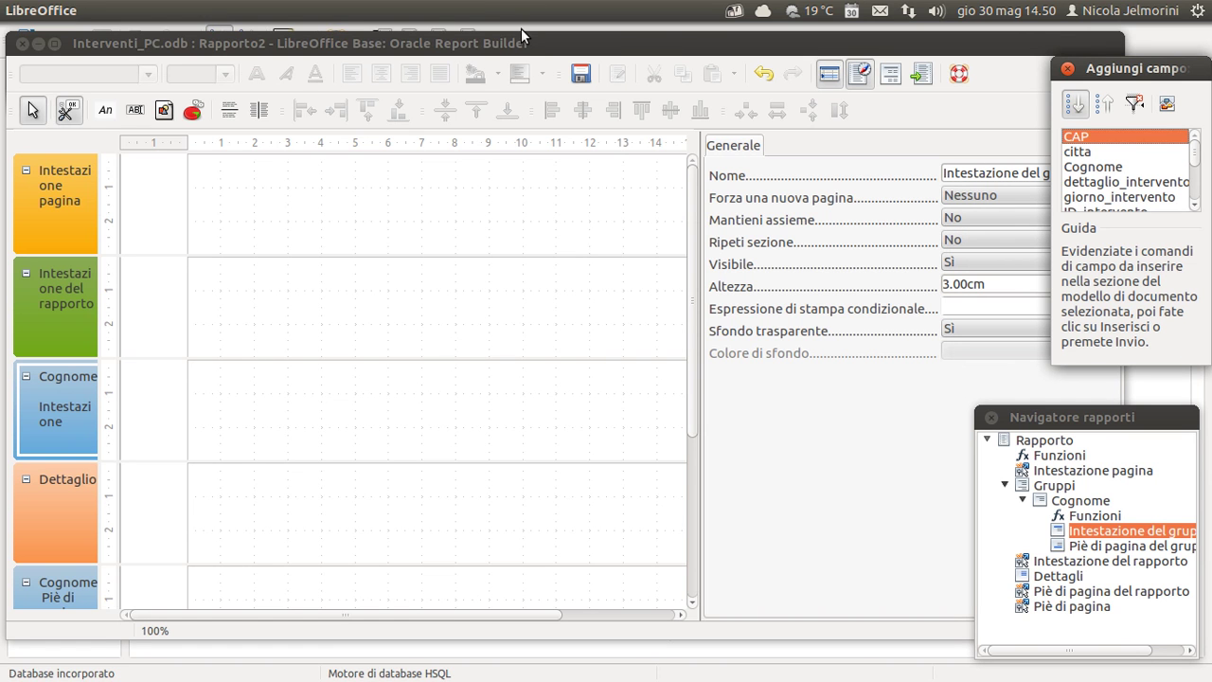
mouse_move(521, 40)
left_mouse_down()
mouse_move(746, 39)
mouse_move(592, 21)
mouse_move(567, 35)
mouse_move(502, 36)
mouse_move(523, 38)
left_mouse_up()
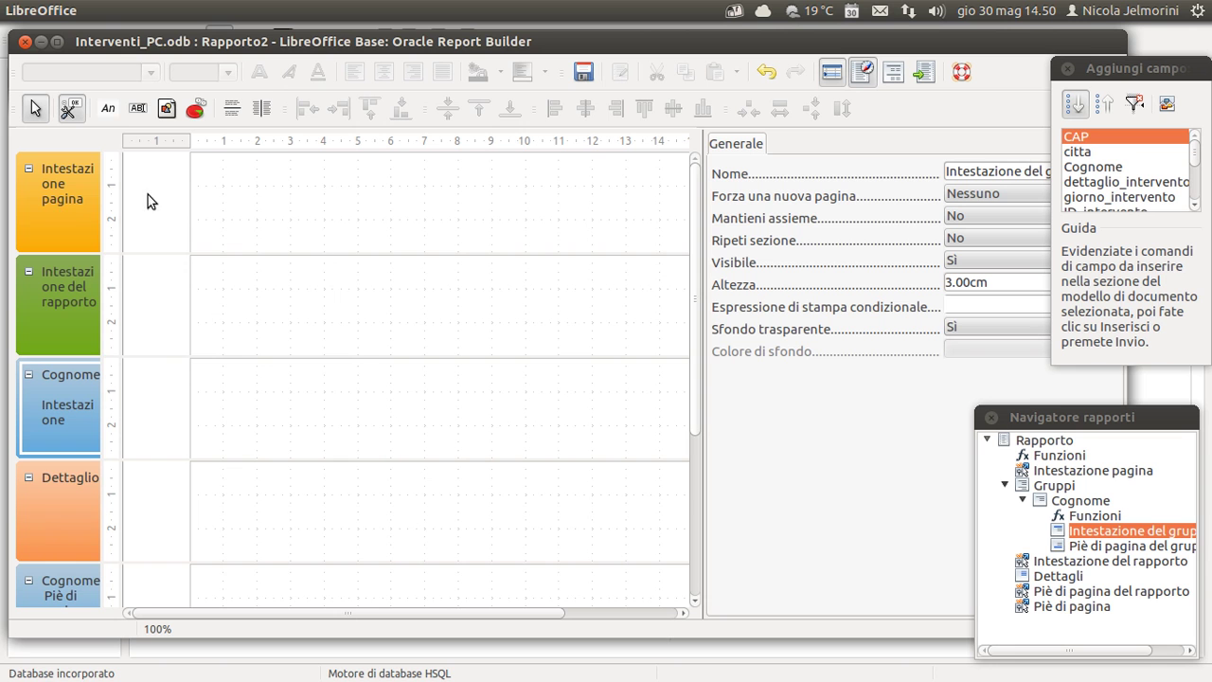
- Draw a fixed text label about 6.75 cm wide and 1 cm high in the Intestazione del rapporto section, at about X 1.25 cm, Y 0.75 cm
scroll(54, 299, "down", 6)
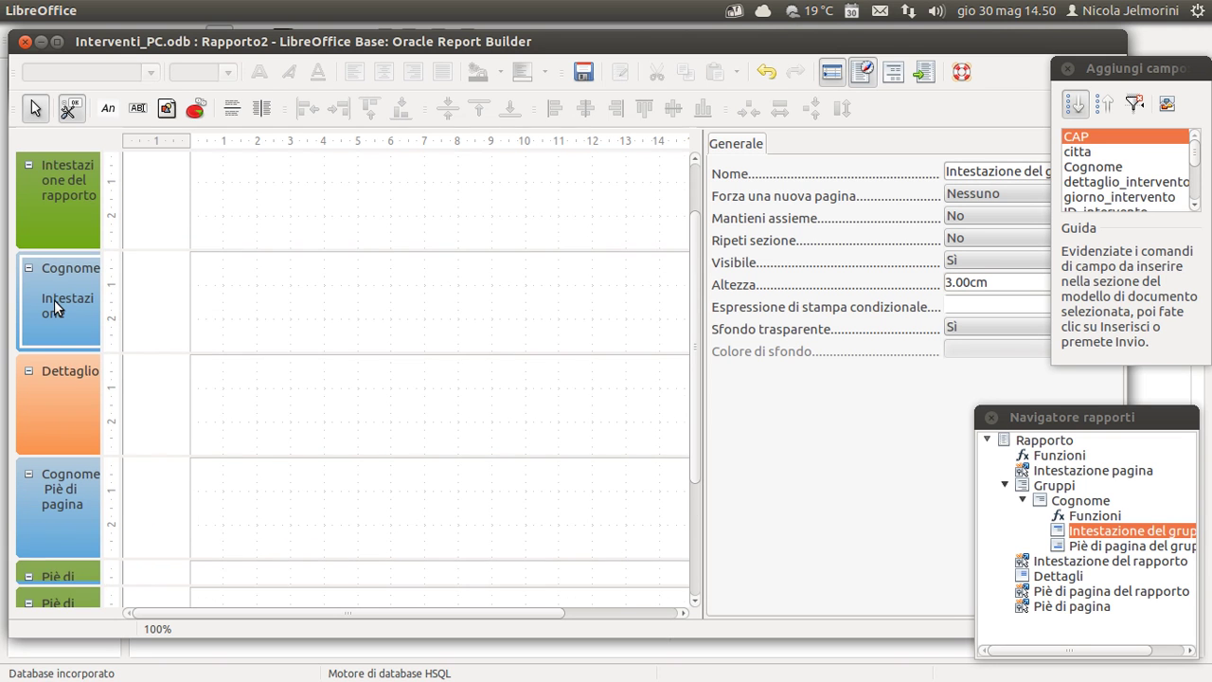
scroll(46, 356, "down", 1)
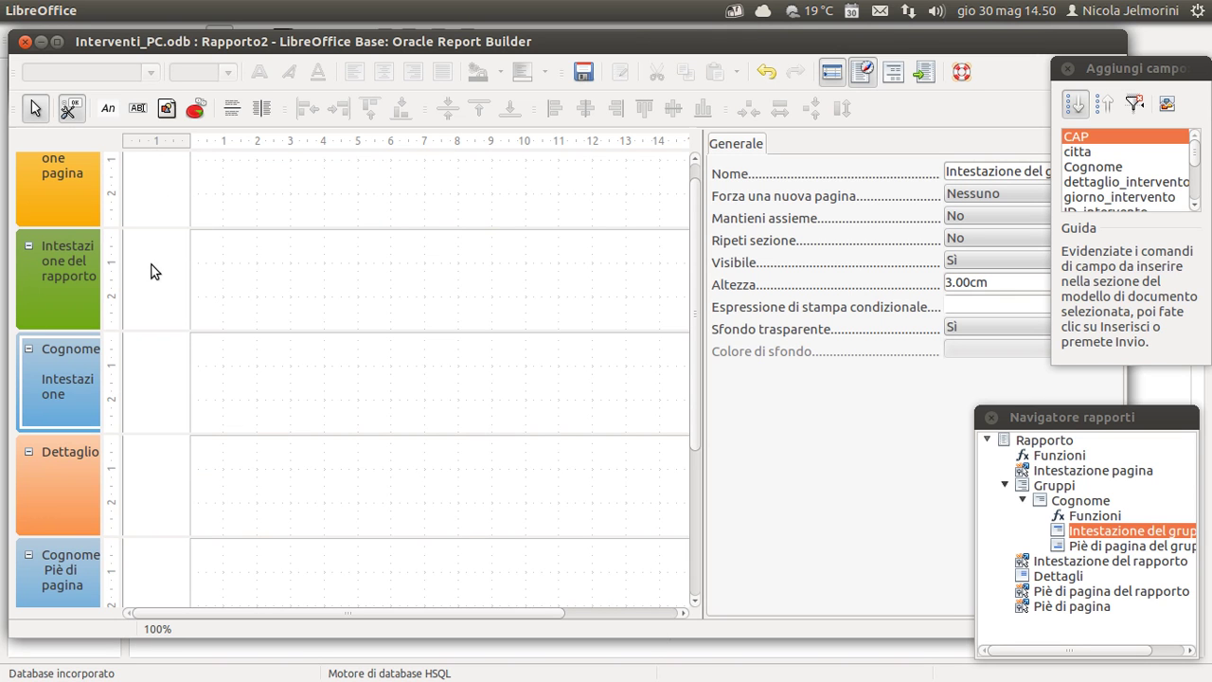
left_click(267, 267)
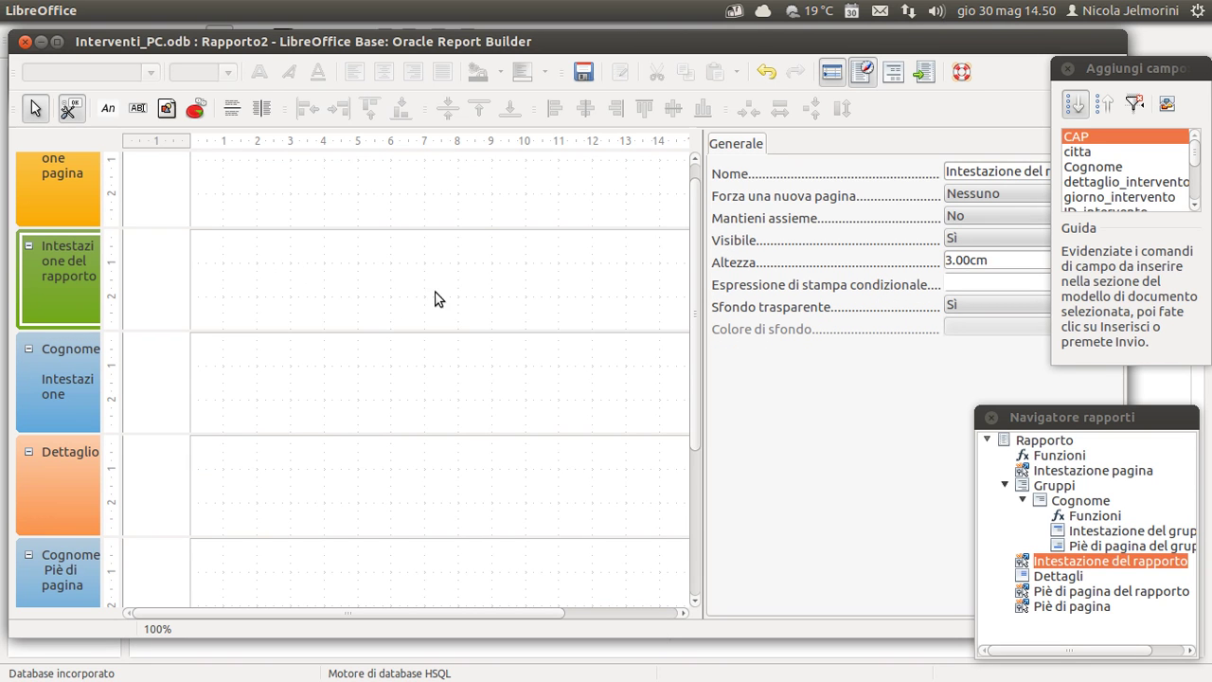
left_click(110, 111)
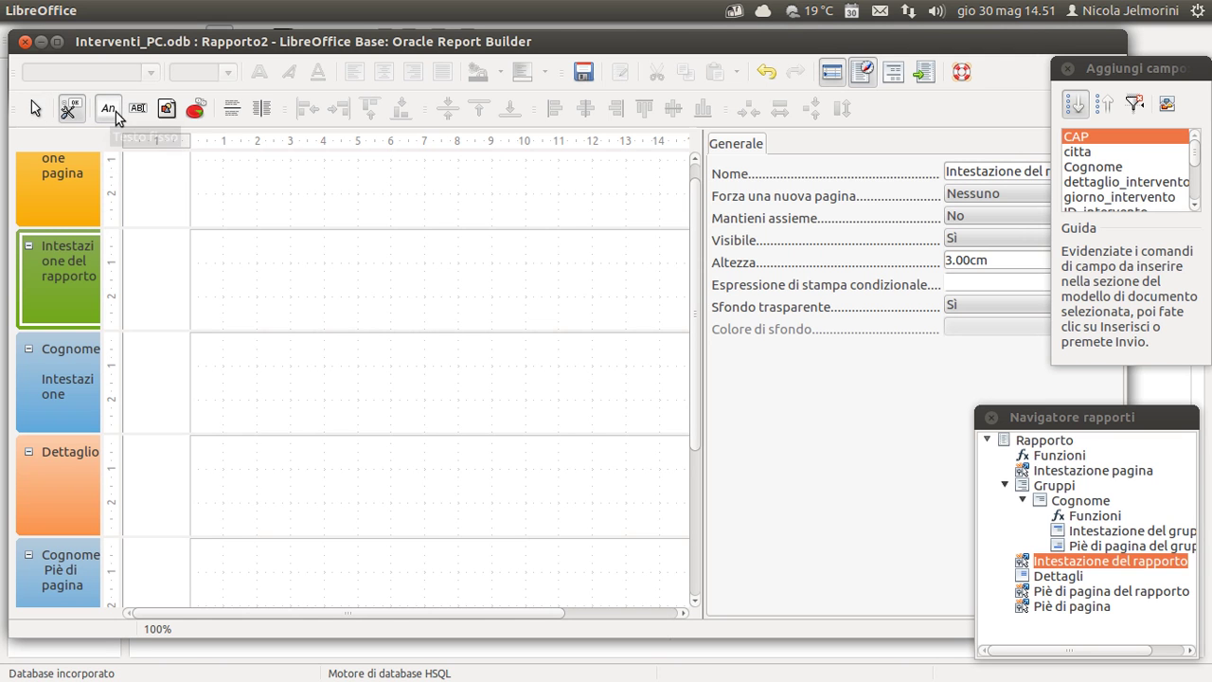
left_click_drag(232, 254, 459, 287)
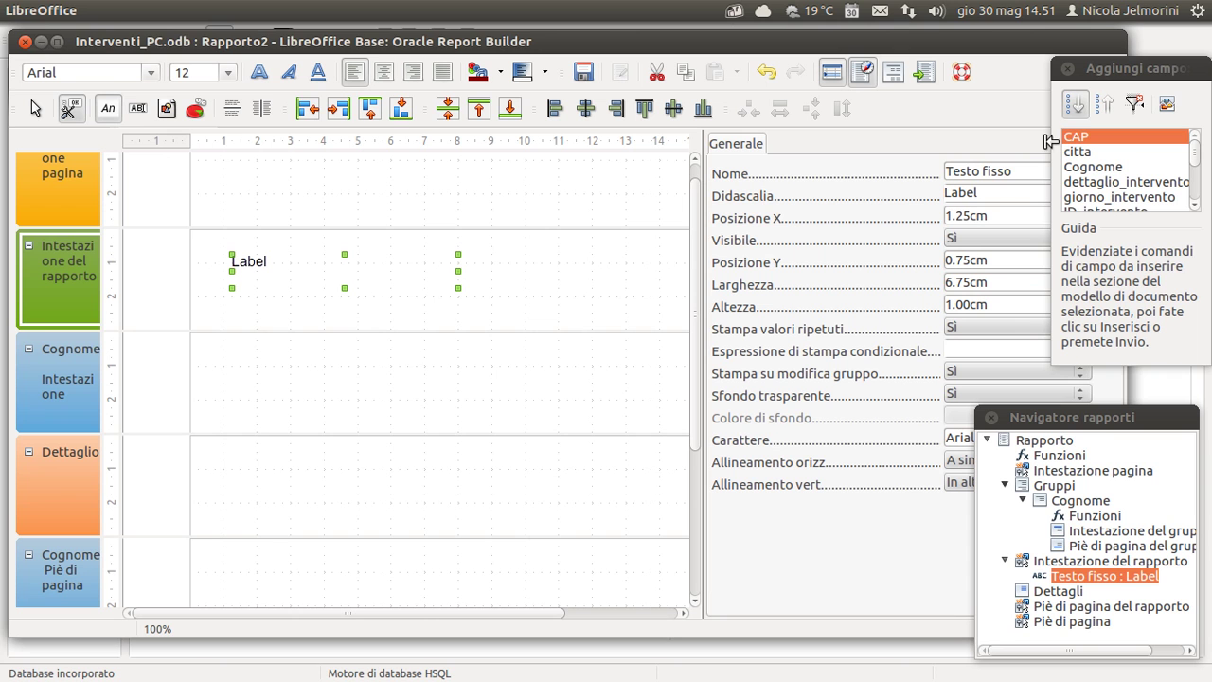
- Shift the Aggiungi campo window aside, widen the properties area and narrow the report window to uncover the label's property values
left_click(1111, 70)
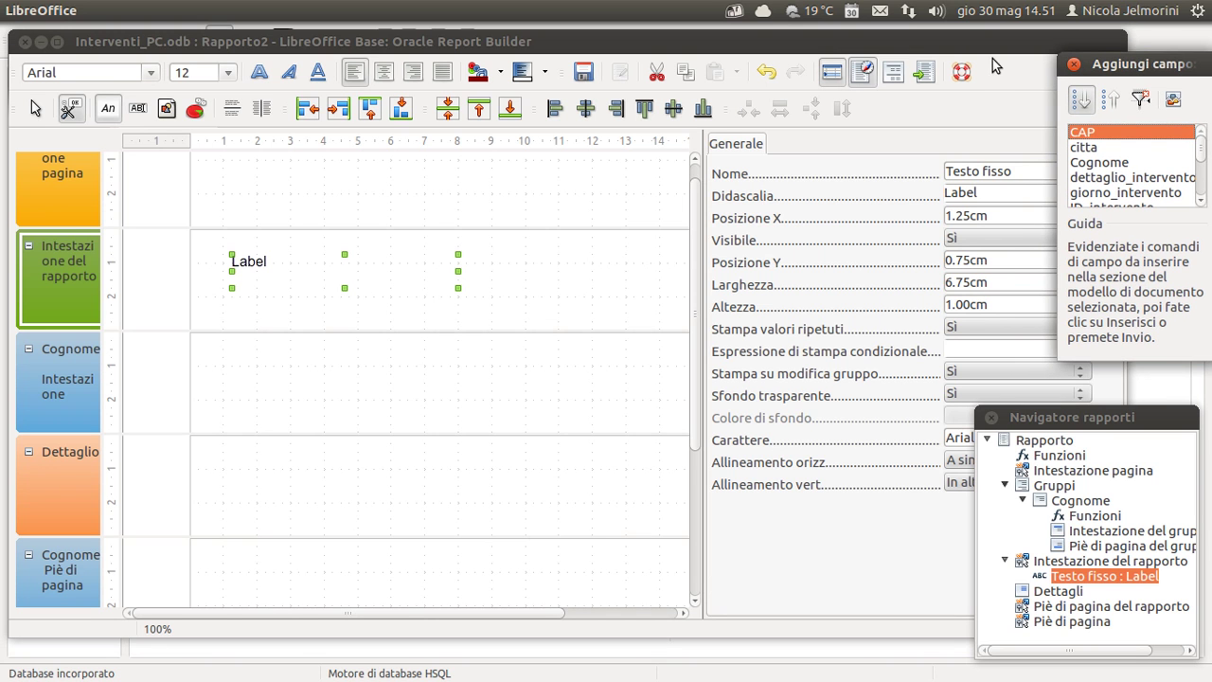
left_click(701, 215)
left_click_drag(701, 215, 664, 214)
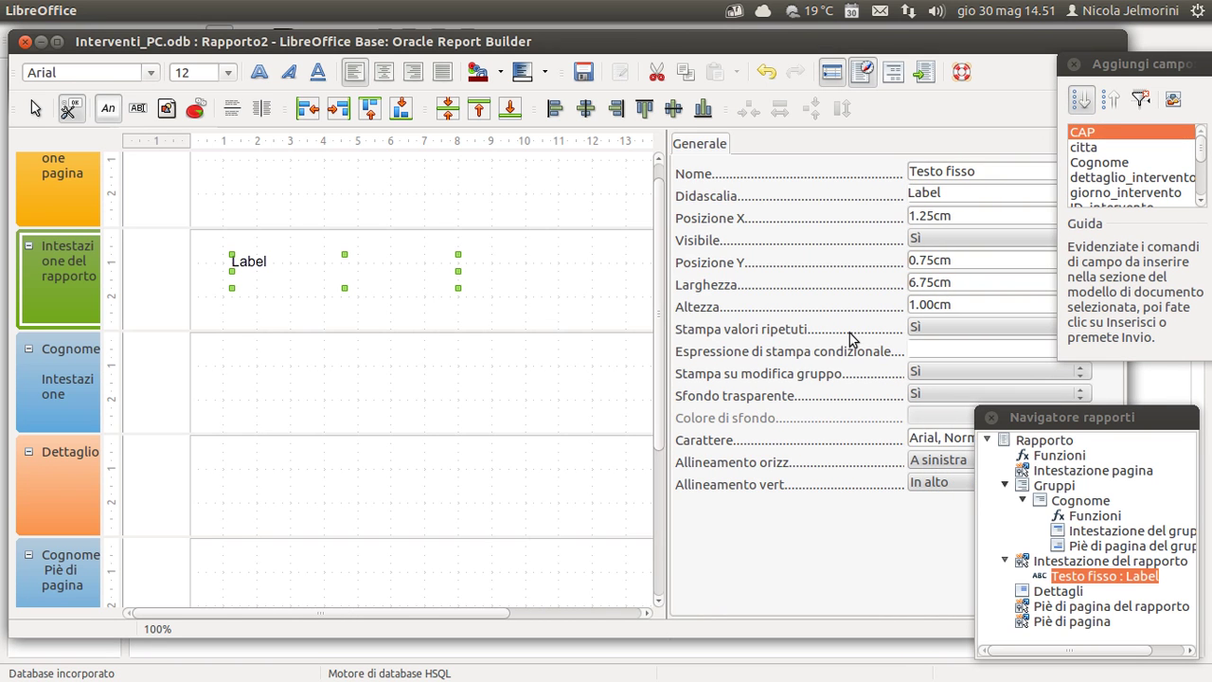
left_click_drag(1123, 394, 1051, 393)
- Set the caption (Didascalia) of the label in the report header to TITOLO DEL REPORT
left_click_drag(881, 193, 798, 196)
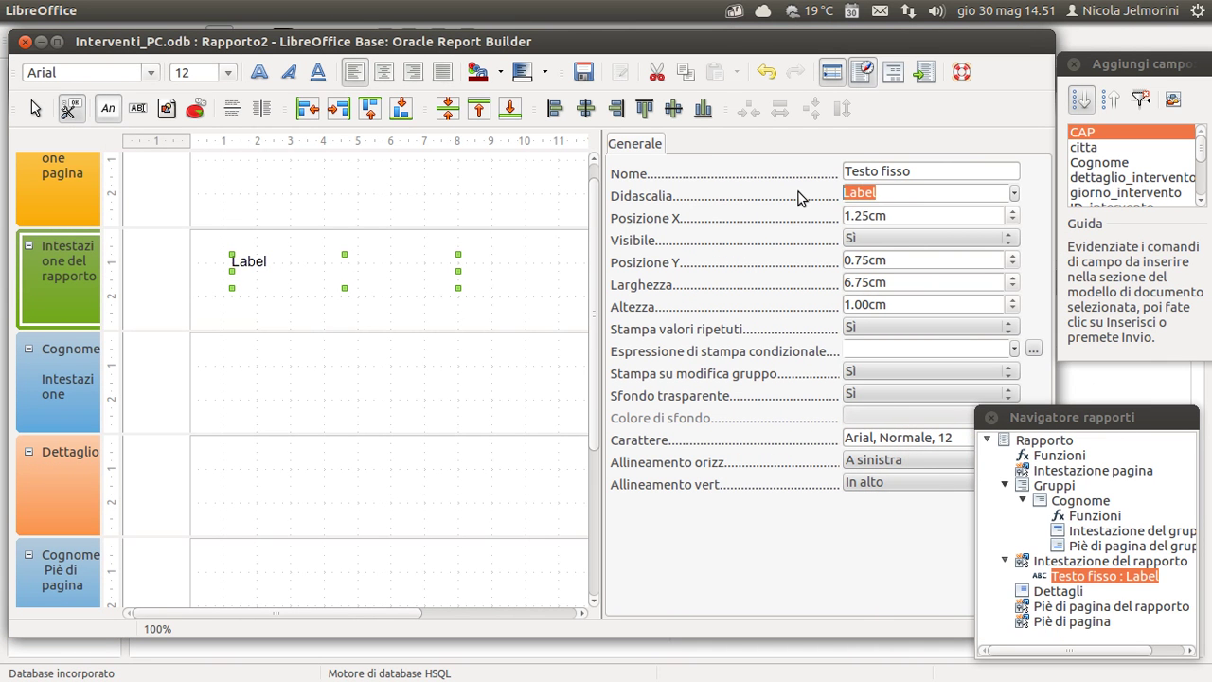
type("TITOLO DEL REPOR")
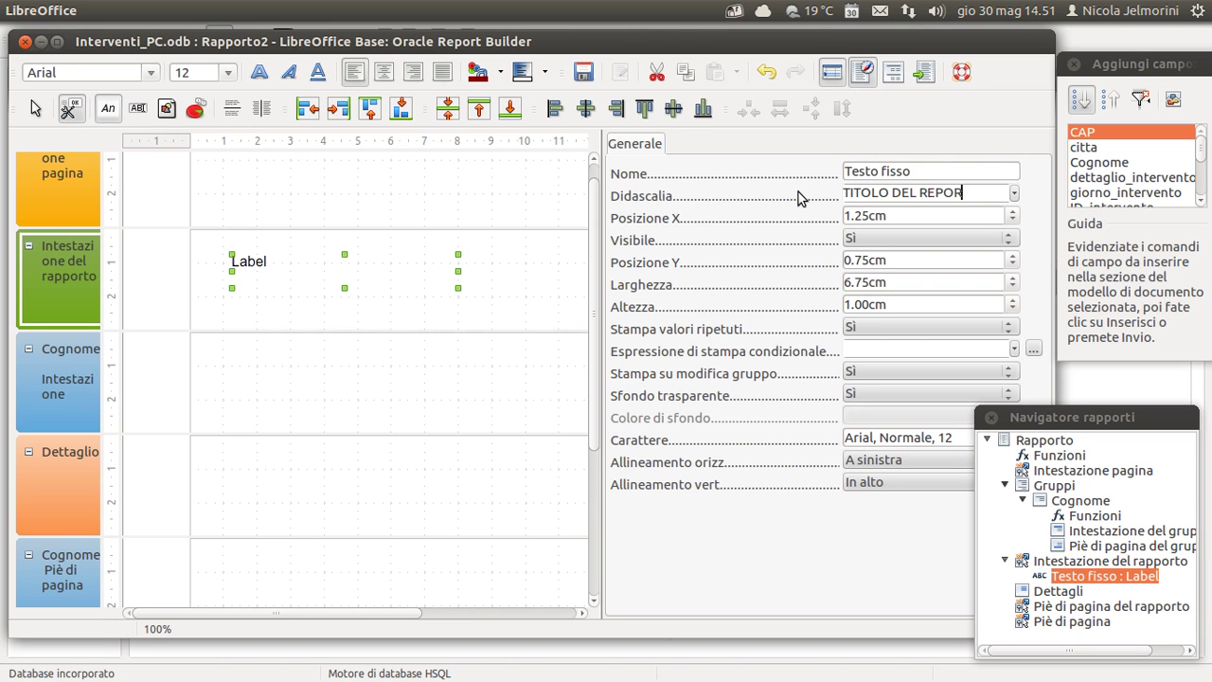
type("T")
key("Tab")
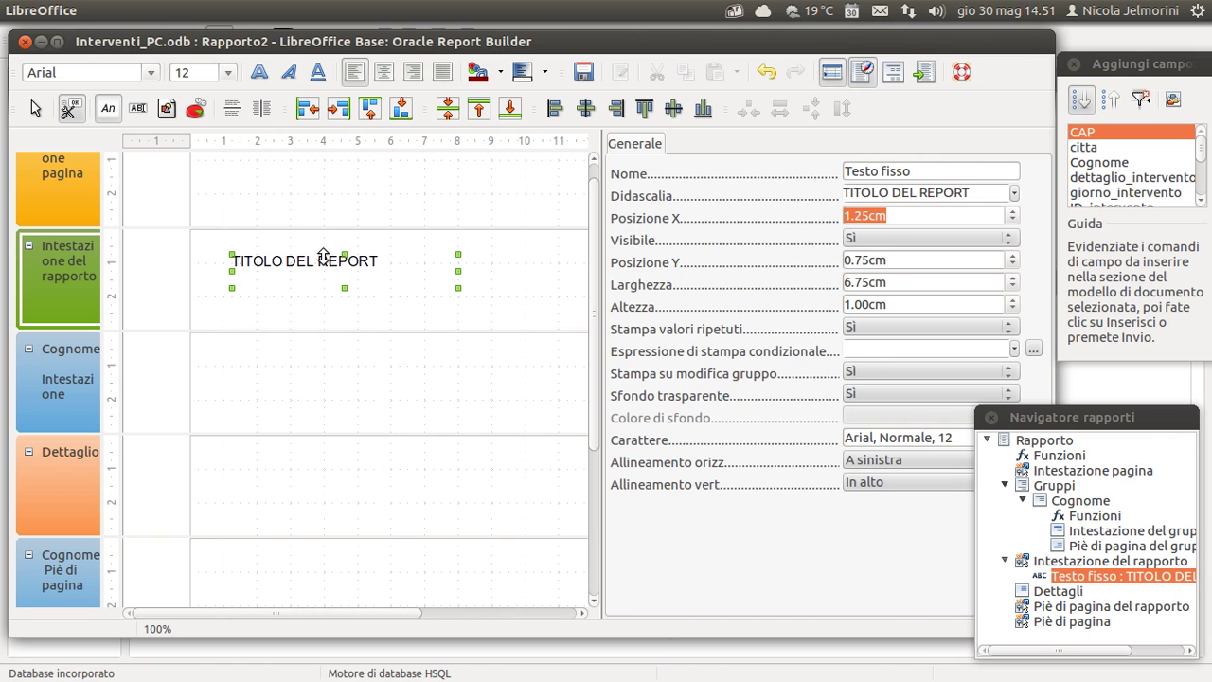
- Shrink the title label to about 5.25 cm wide and 0.75 cm high, and move it to about X 3.75 cm
left_click_drag(345, 278, 348, 276)
left_click_drag(461, 268, 417, 266)
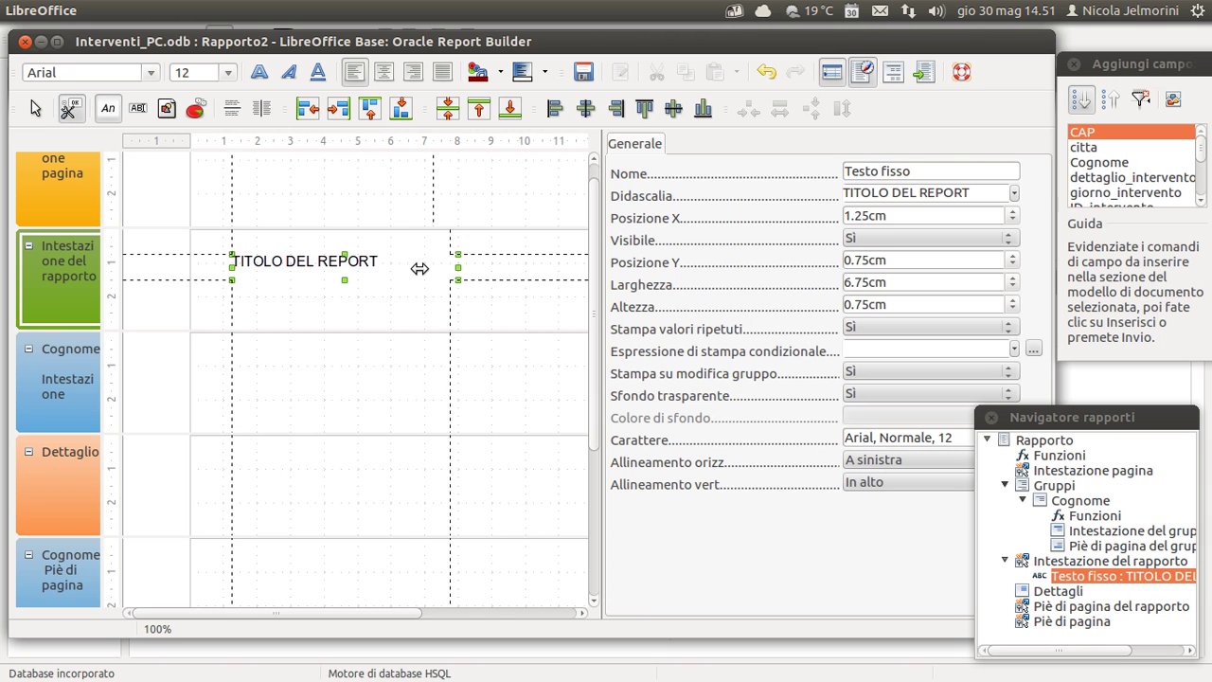
left_click_drag(343, 261, 265, 71)
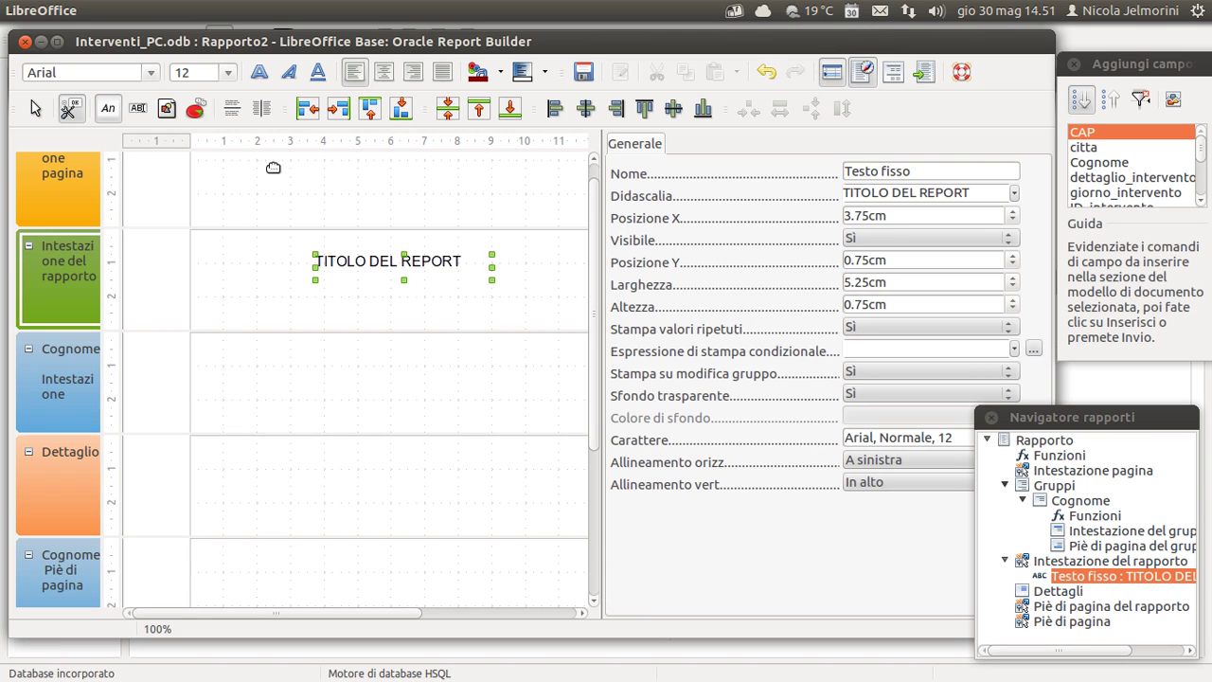
- Format the title label's text as bold italic at font size 15
left_click(259, 72)
left_click(289, 72)
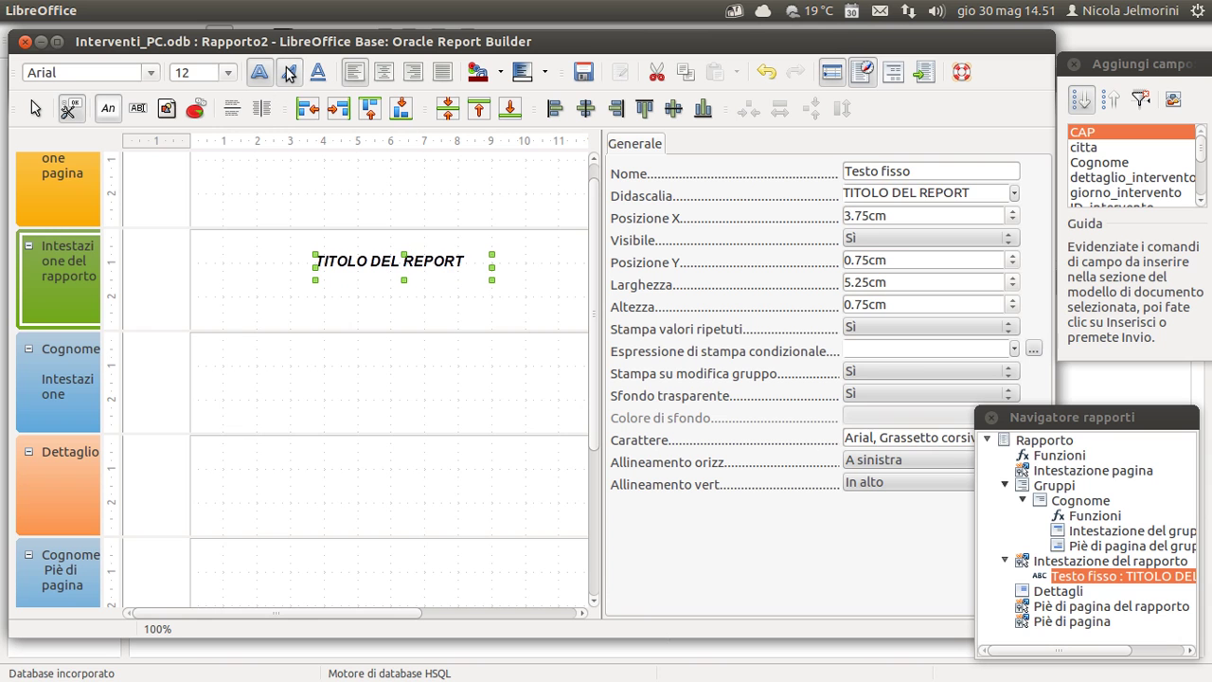
left_click(229, 79)
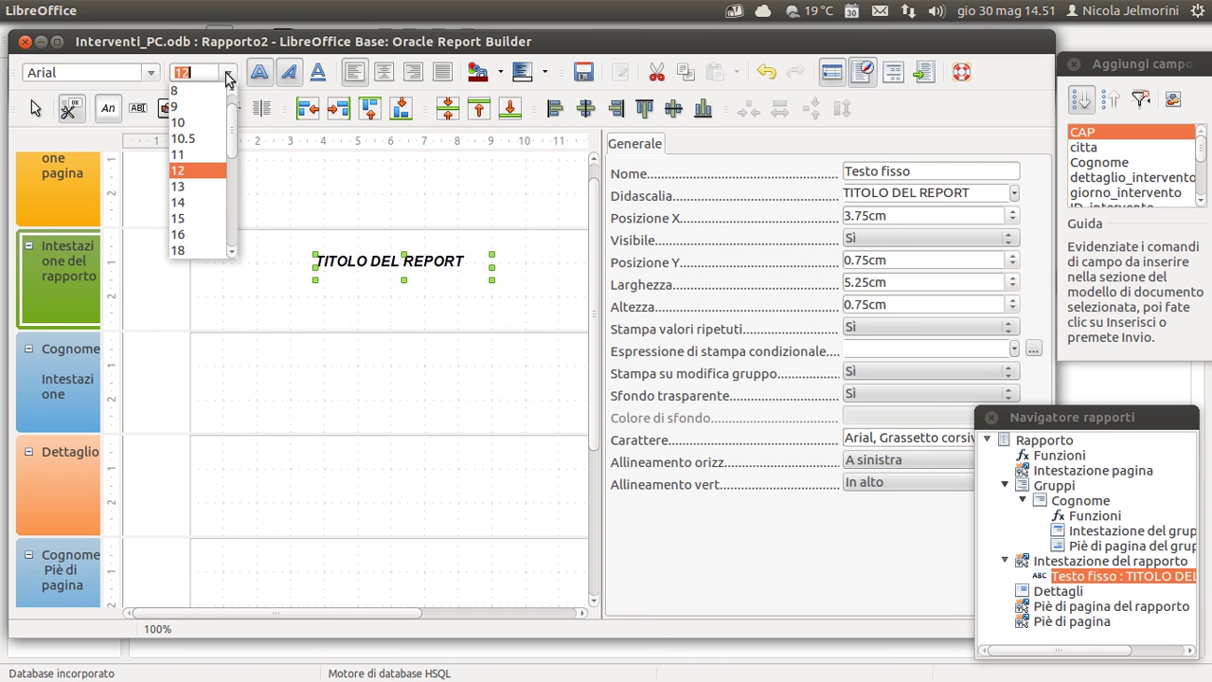
left_click(201, 224)
- Move the title label to about X 1.25 cm, widen it to about 8.75 cm, and centre its text horizontally
left_click_drag(378, 269, 281, 262)
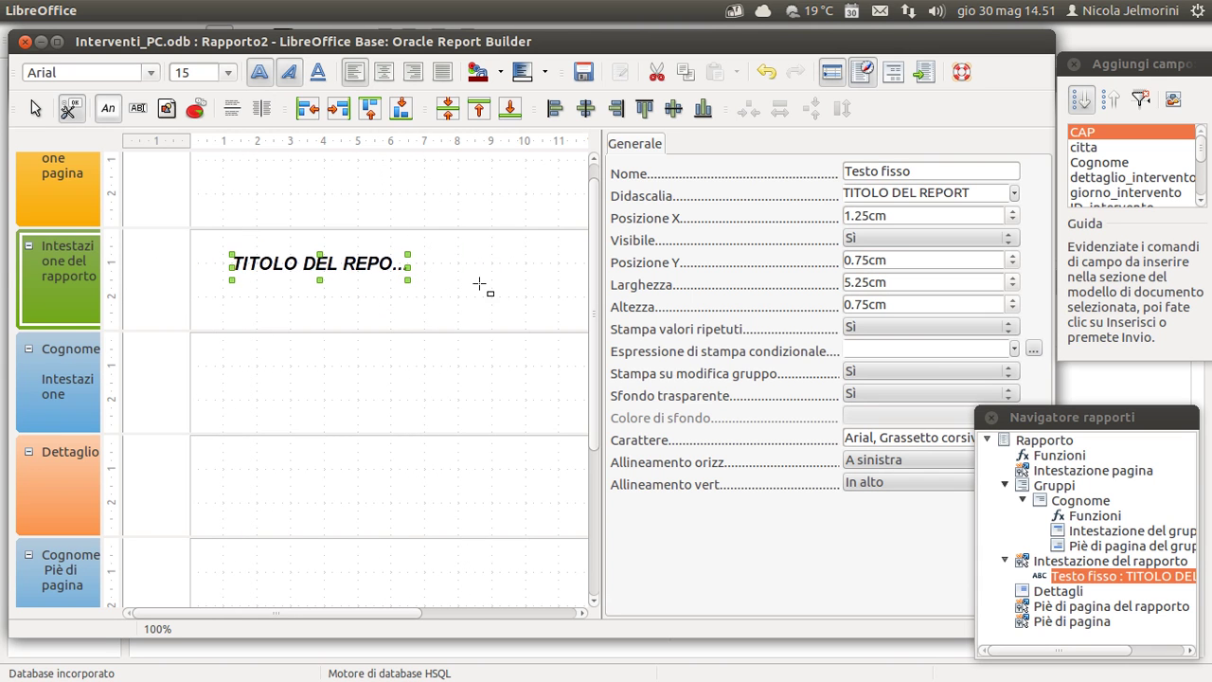
left_click_drag(410, 269, 525, 264)
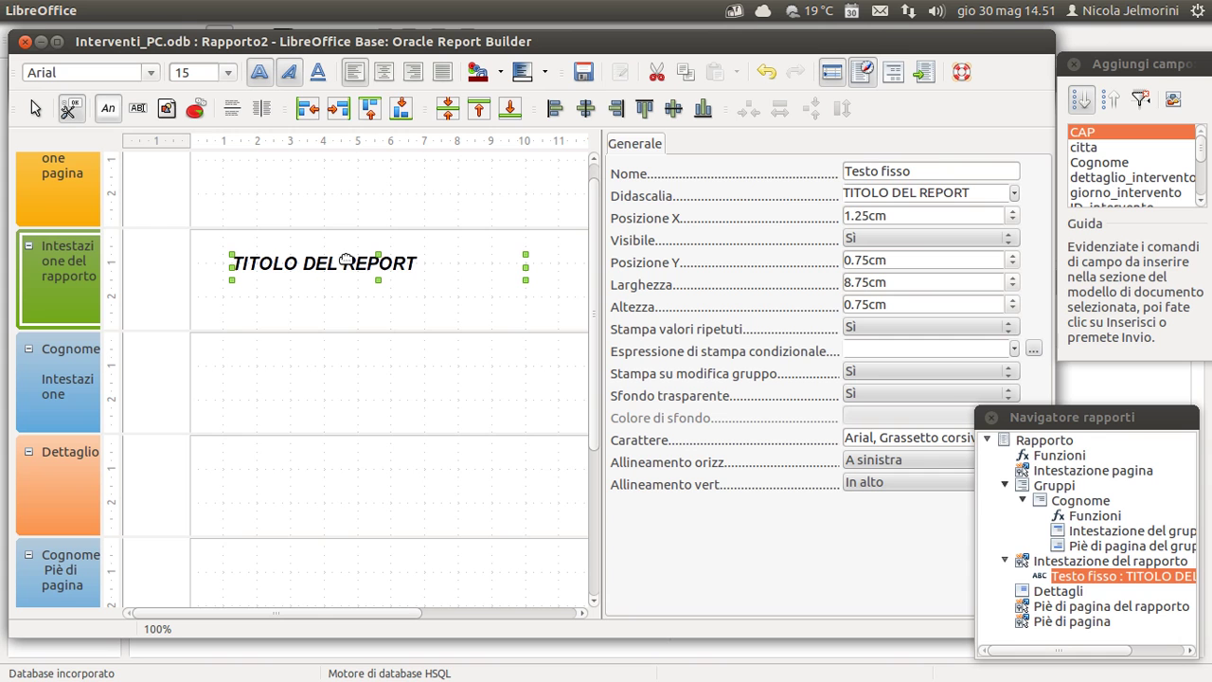
left_click(383, 72)
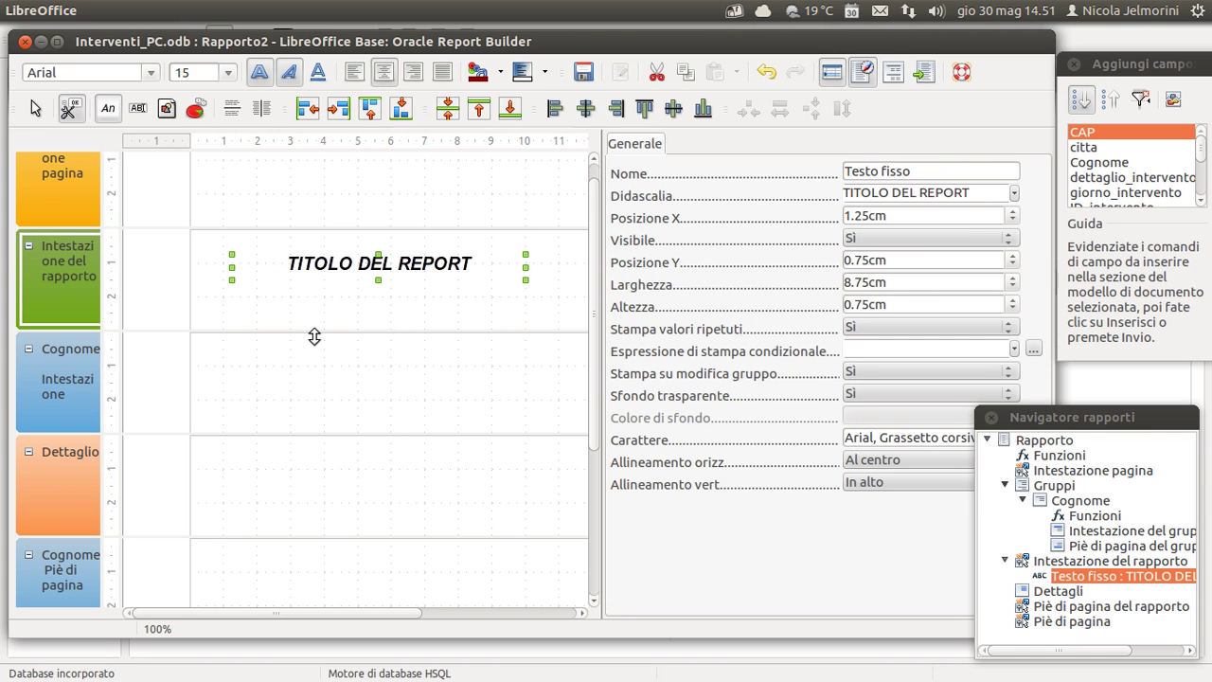
- Move the title label horizontally to about X 4.25 cm so it sits in the middle of the page width
left_click_drag(383, 264, 433, 262)
left_click_drag(309, 611, 359, 616)
mouse_move(367, 617)
left_mouse_down()
mouse_move(432, 616)
mouse_move(388, 612)
left_mouse_up()
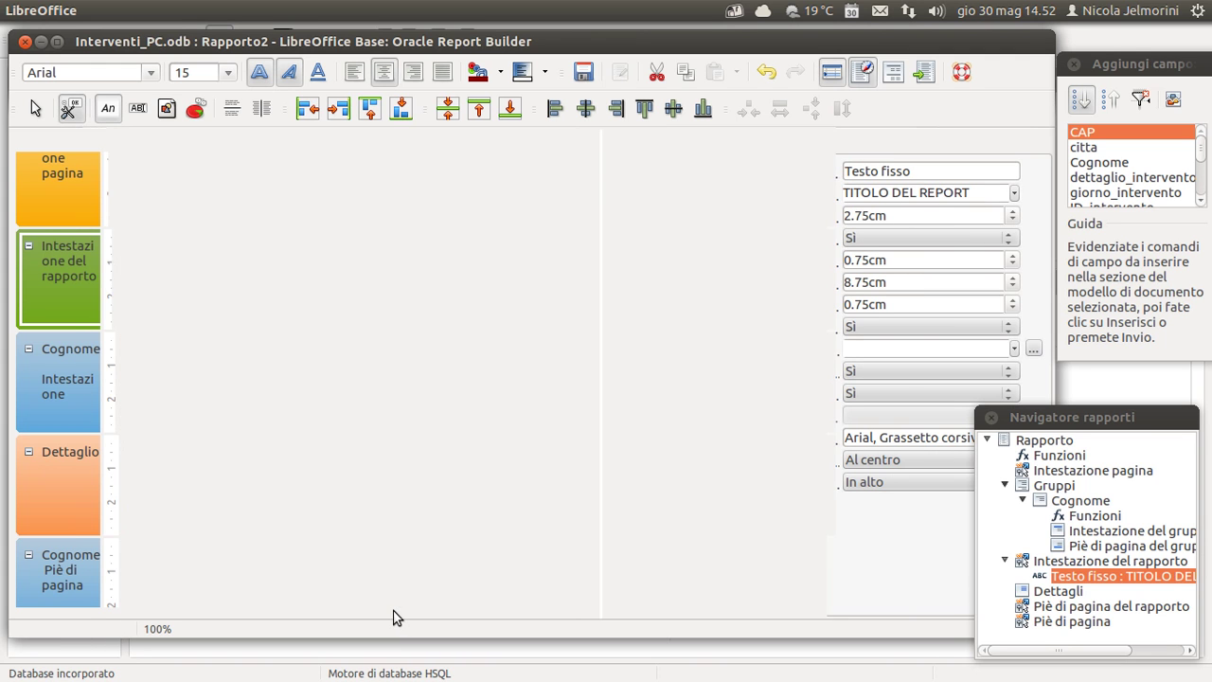
left_click(321, 266)
left_click_drag(322, 266, 372, 266)
left_click_drag(427, 613, 307, 610)
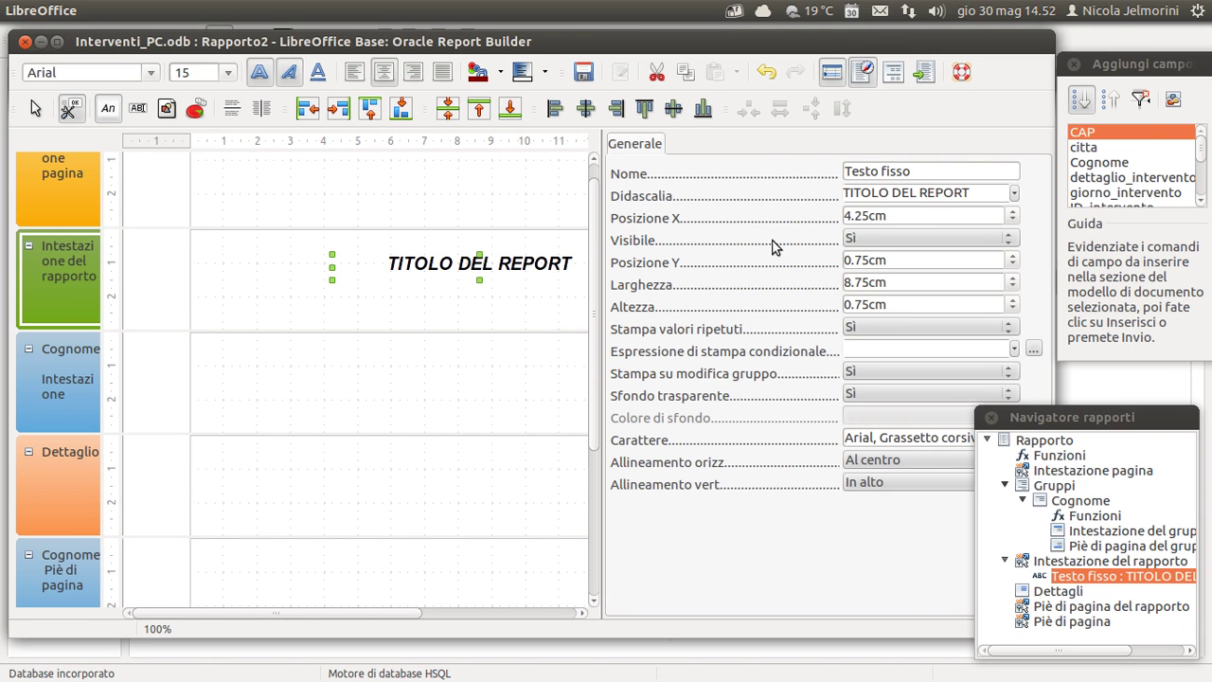
- Force a new page after the Intestazione del rapporto section (Dopo la sezione), keeping Mantieni assieme at No
left_click(236, 273)
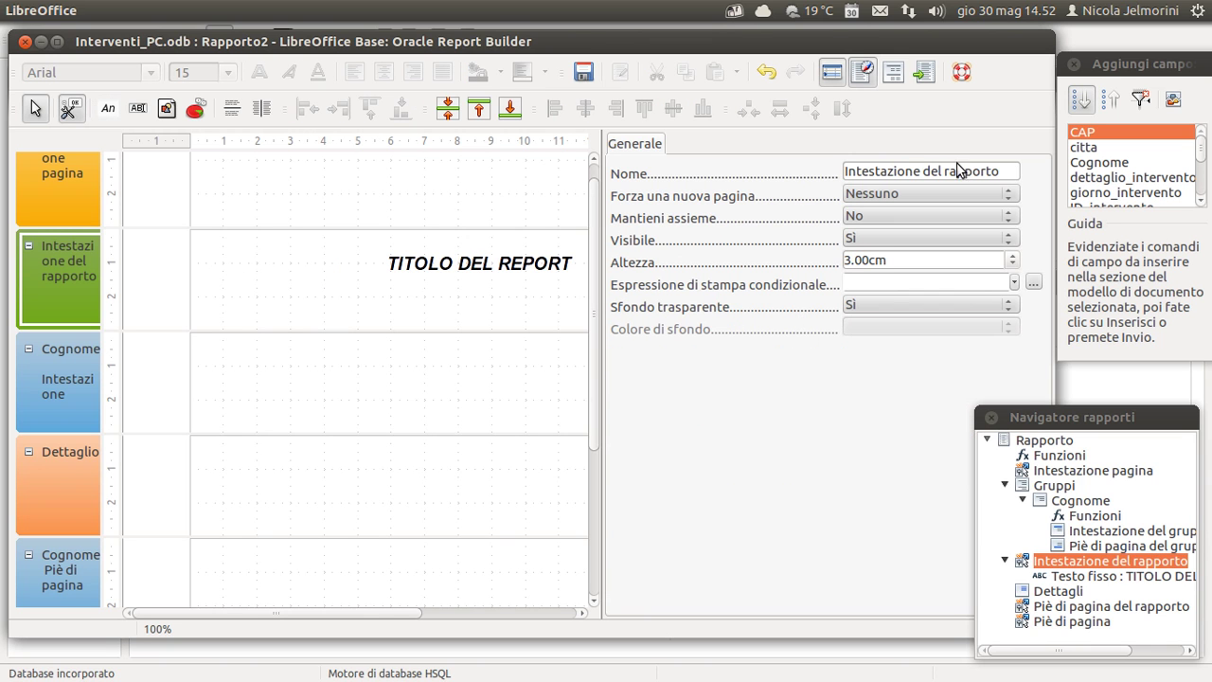
left_click(898, 196)
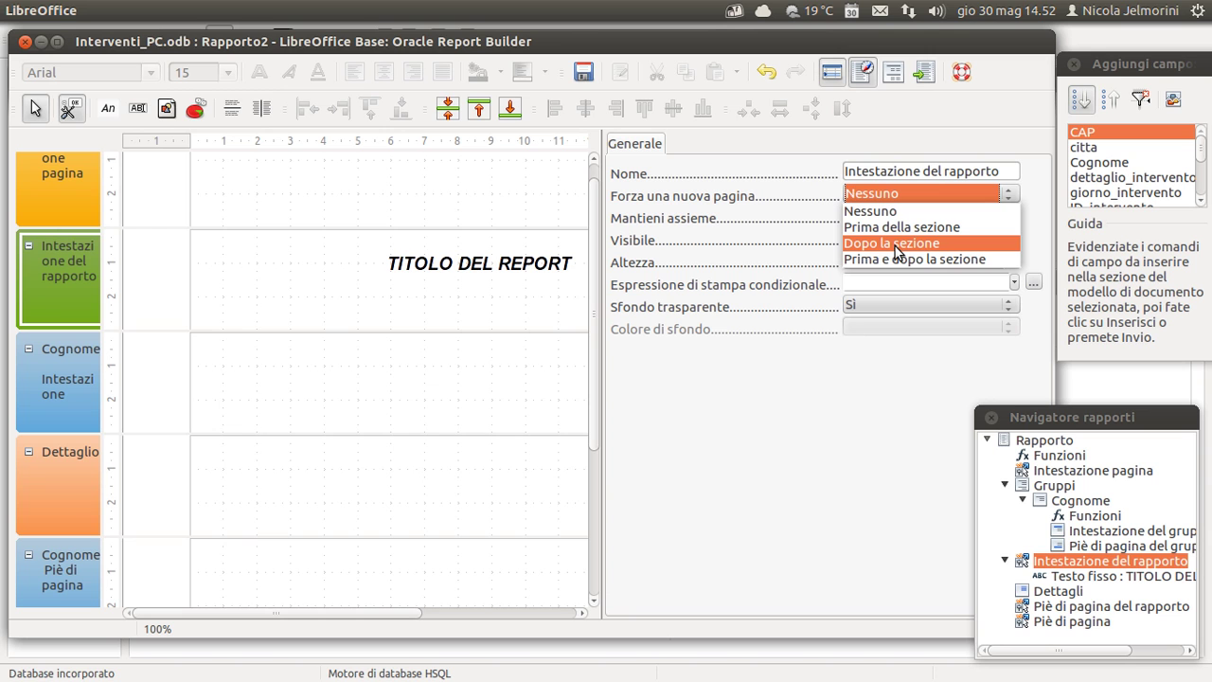
left_click(888, 245)
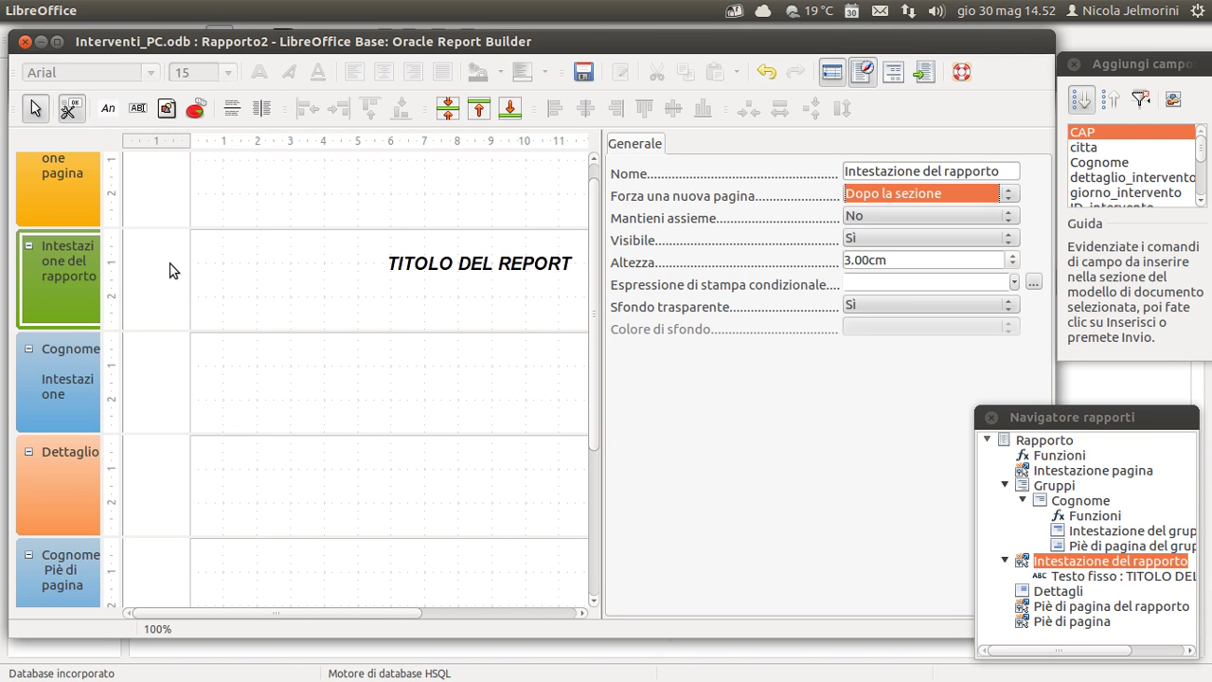
left_click(913, 212)
left_click(914, 212)
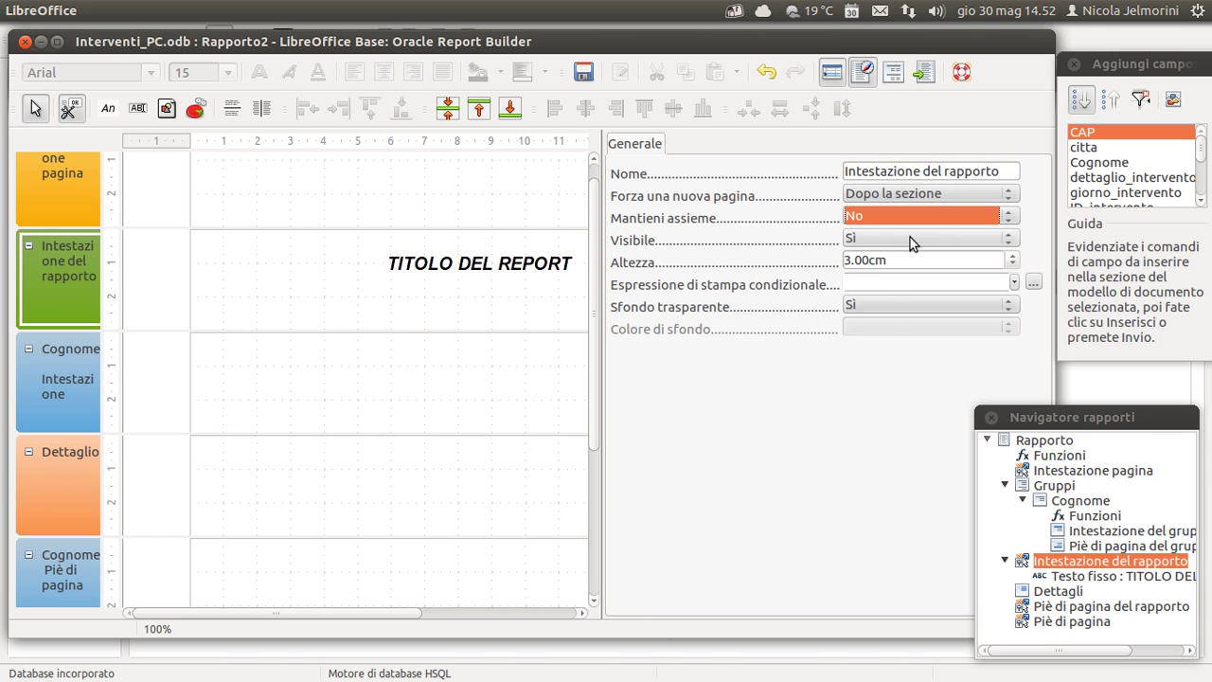
- Turn off the transparent background of the Intestazione del rapporto section and set its background colour to Verde chiaro
left_click(883, 302)
left_click(883, 302)
left_click(878, 308)
left_click(880, 320)
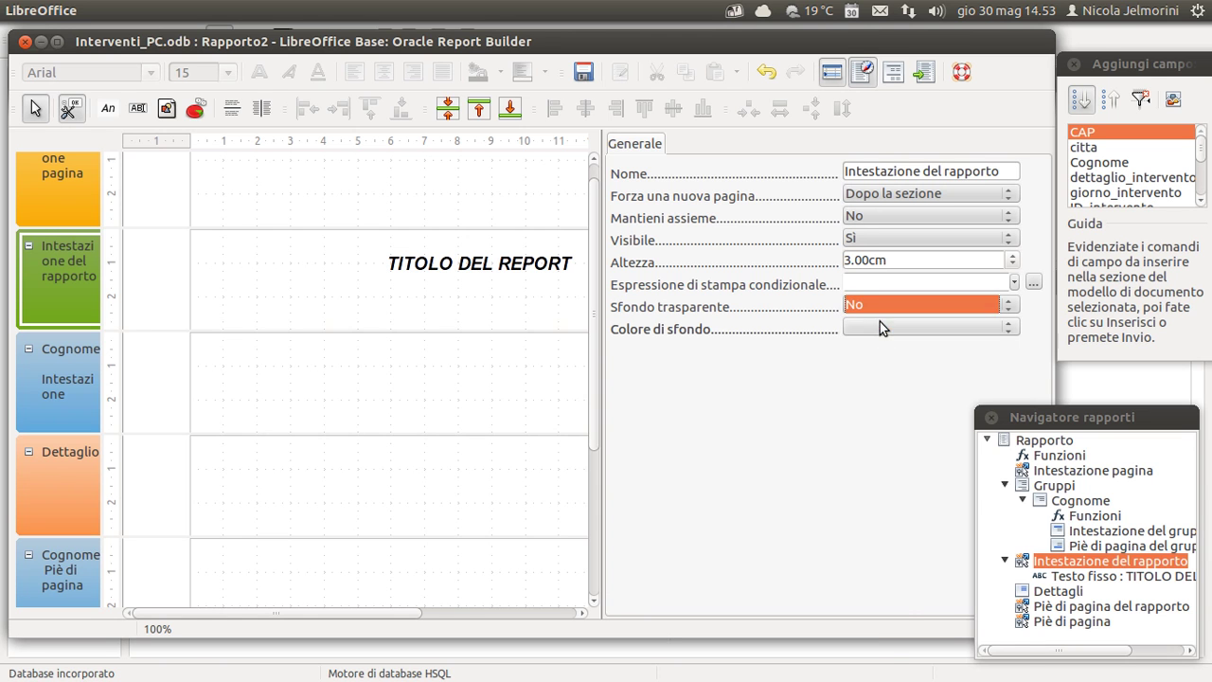
left_click(879, 324)
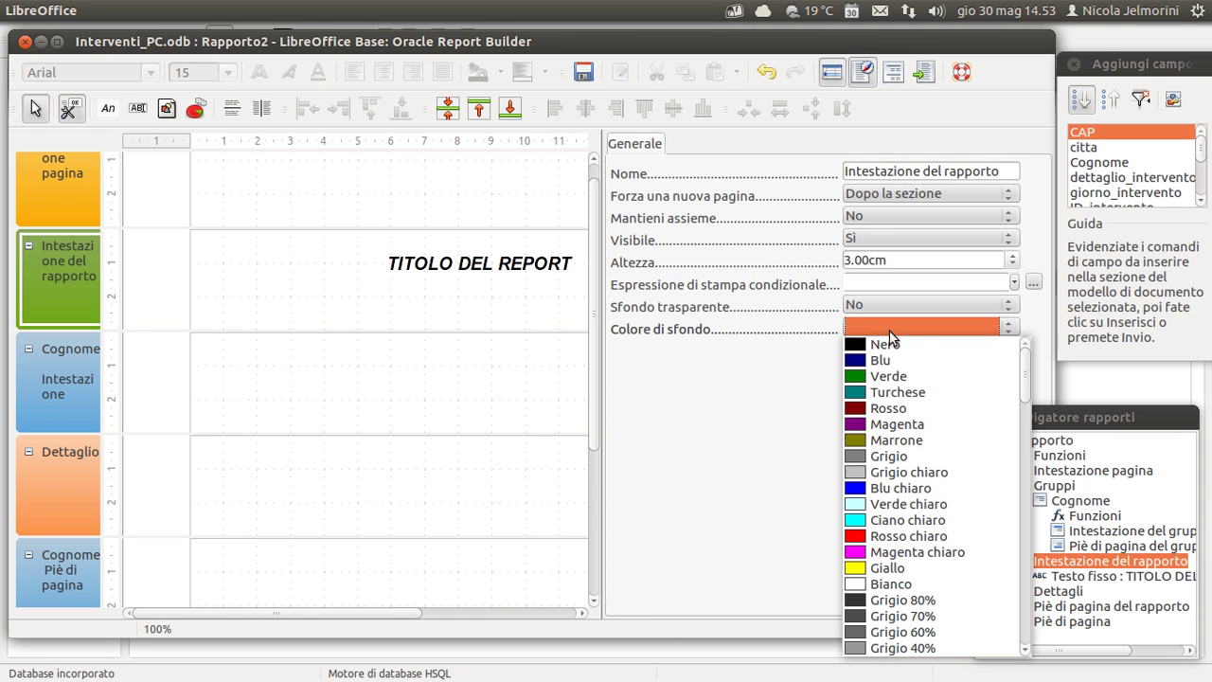
left_click(872, 503)
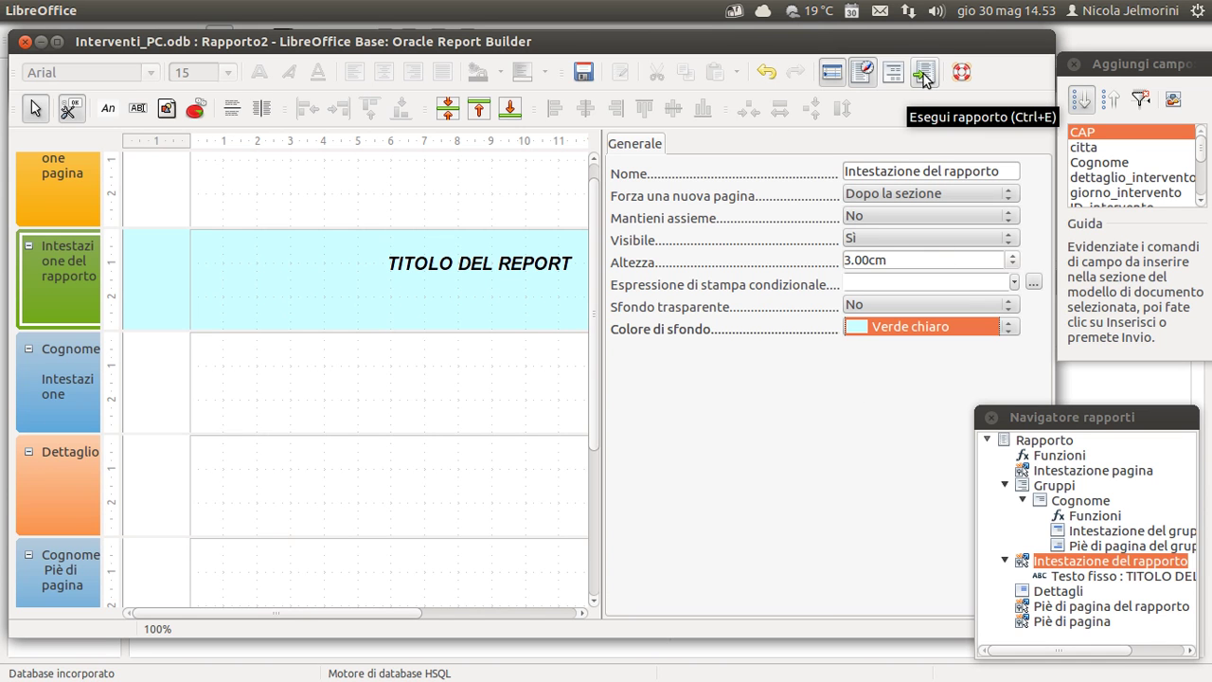
- Save the report as Rapporto1, save the Interventi_PC database, select the report in its list, and return to the report design
left_click(582, 75)
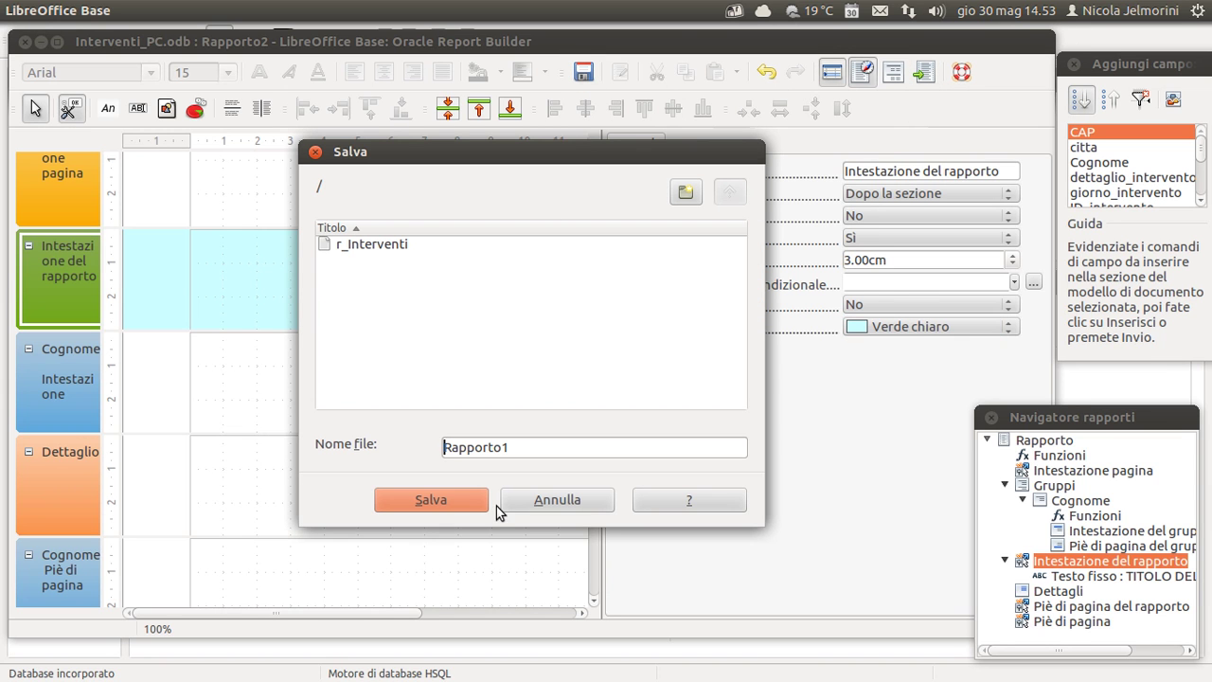
left_click(453, 499)
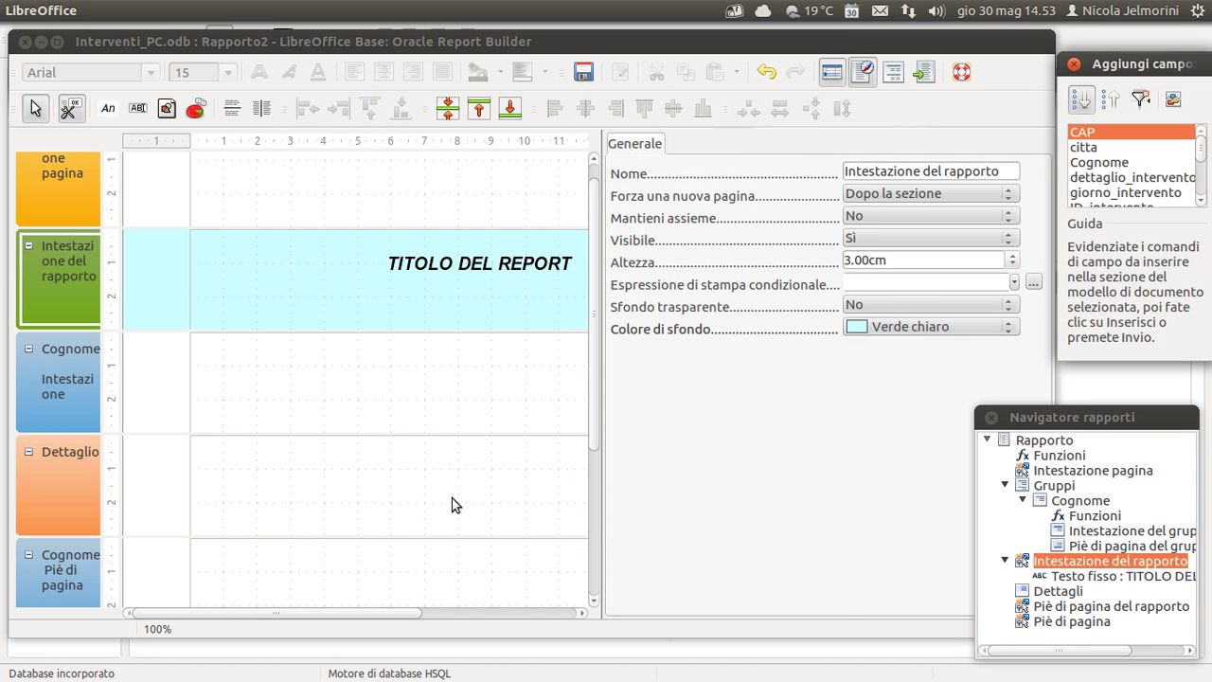
key("alt+Tab")
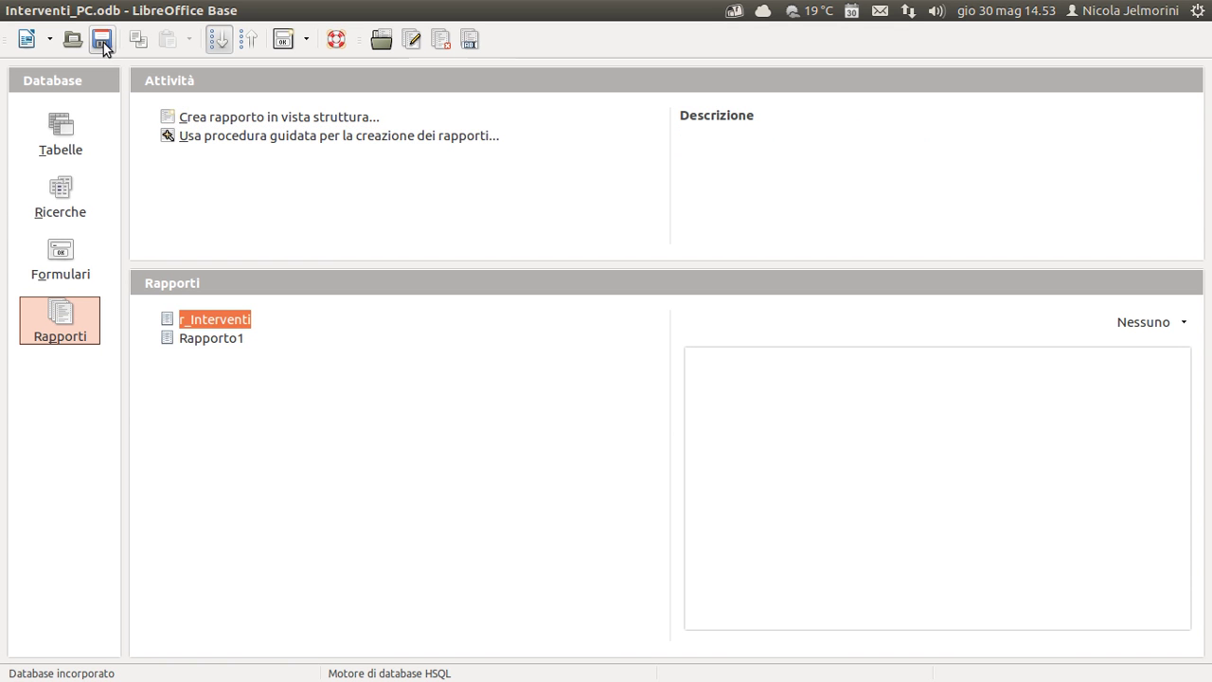
left_click(185, 340)
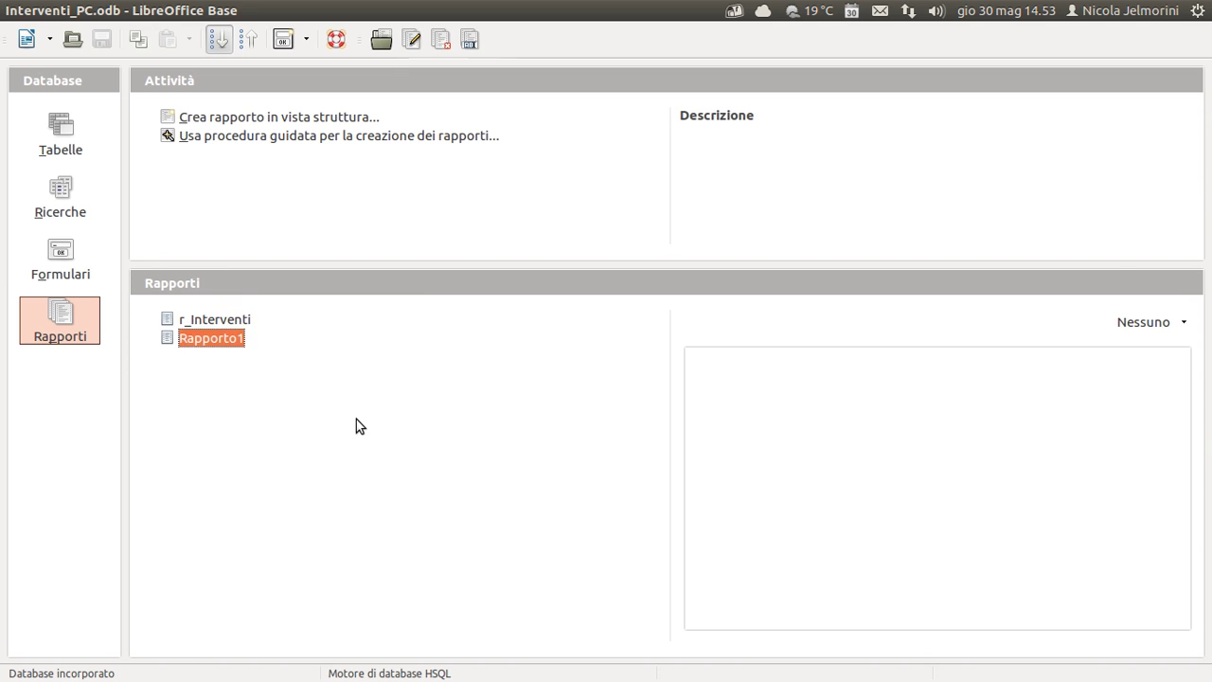
key("alt+Tab")
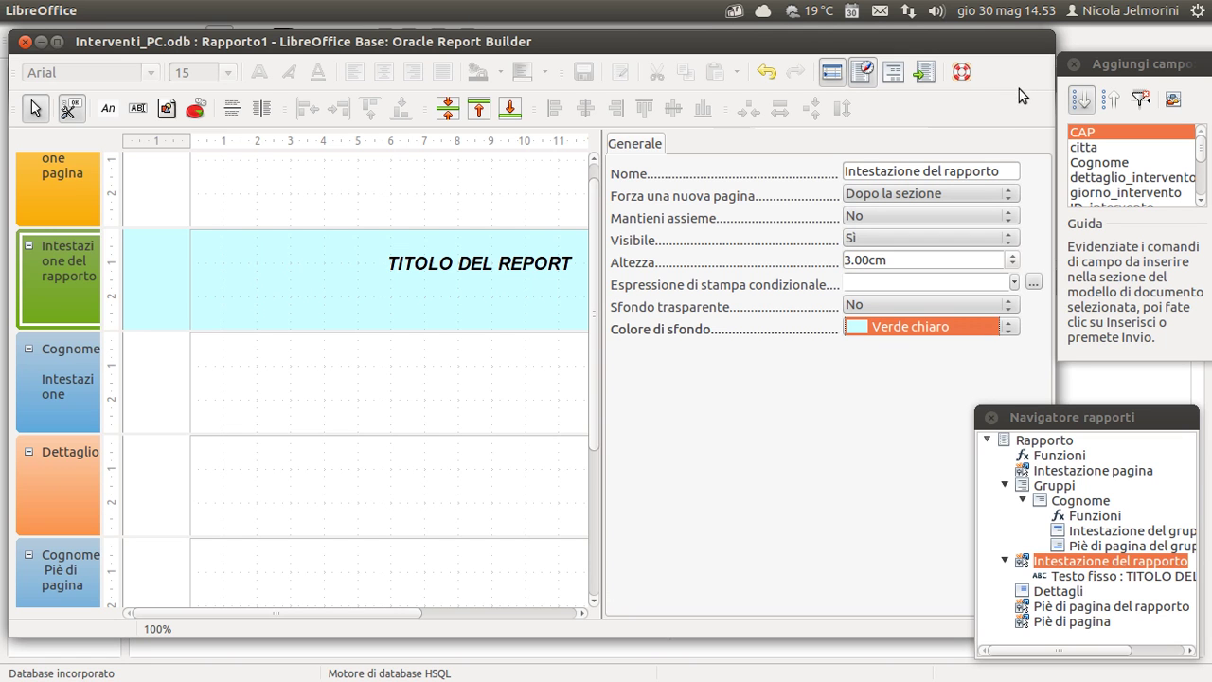
- Run the report, examine the title page and the following pages of the generated document, and close it
left_click(922, 79)
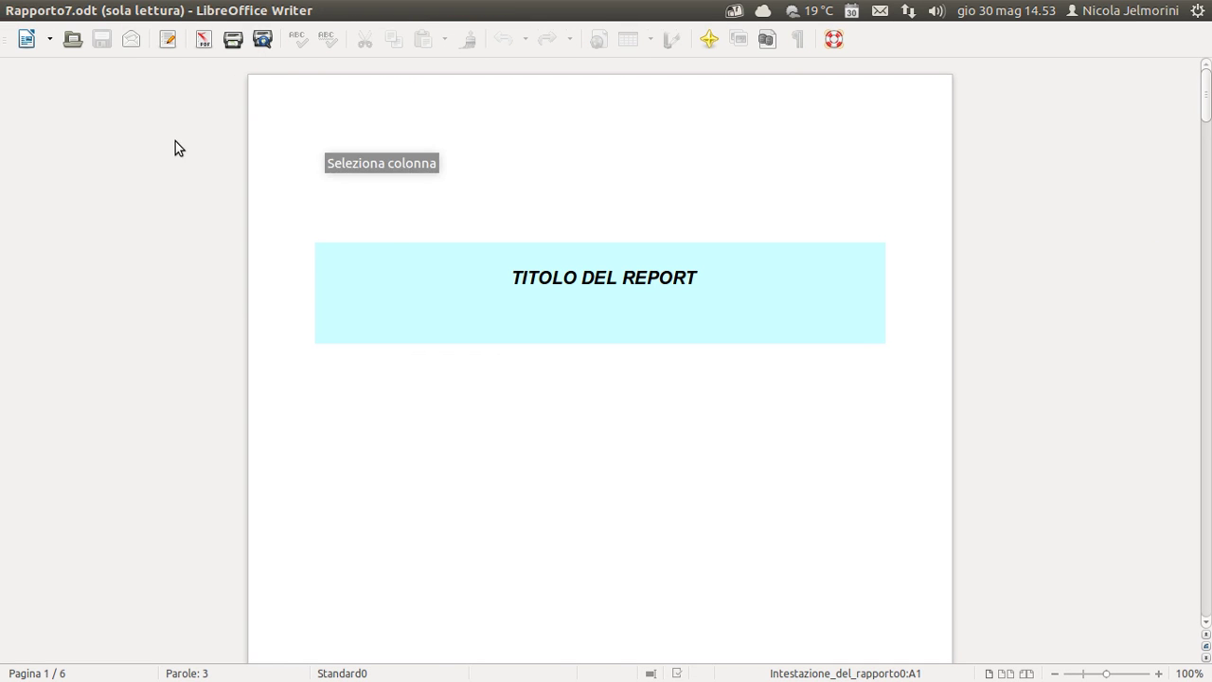
scroll(539, 412, "down", 6)
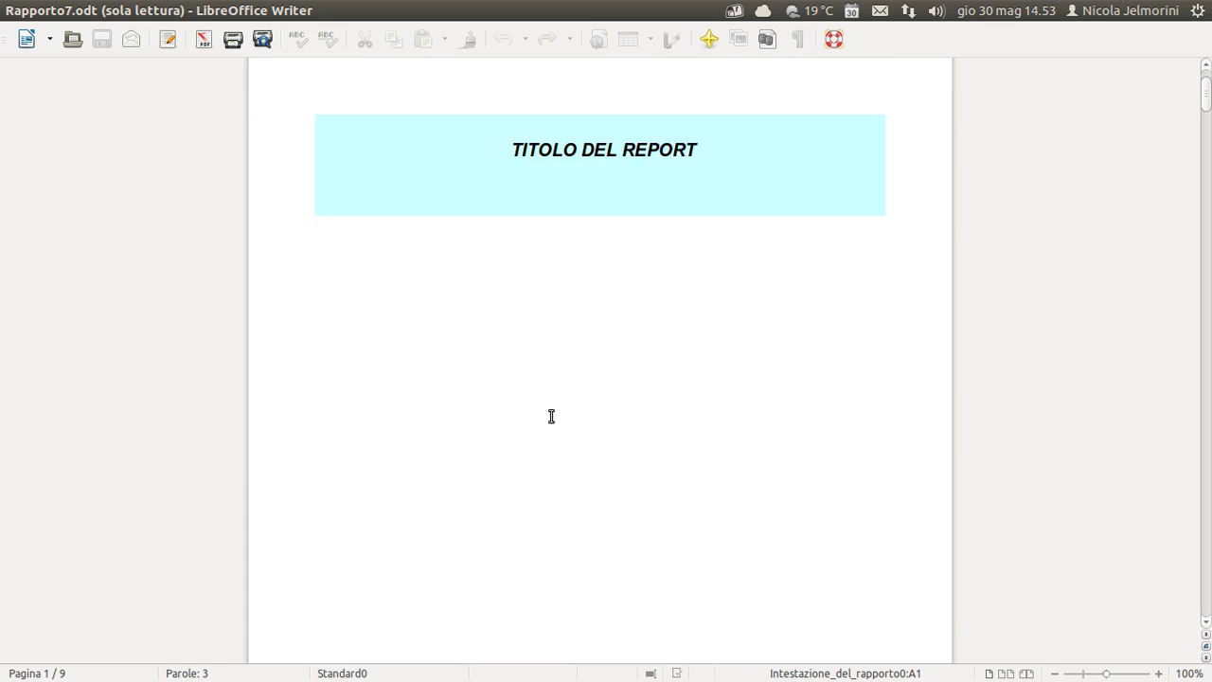
scroll(552, 417, "down", 12)
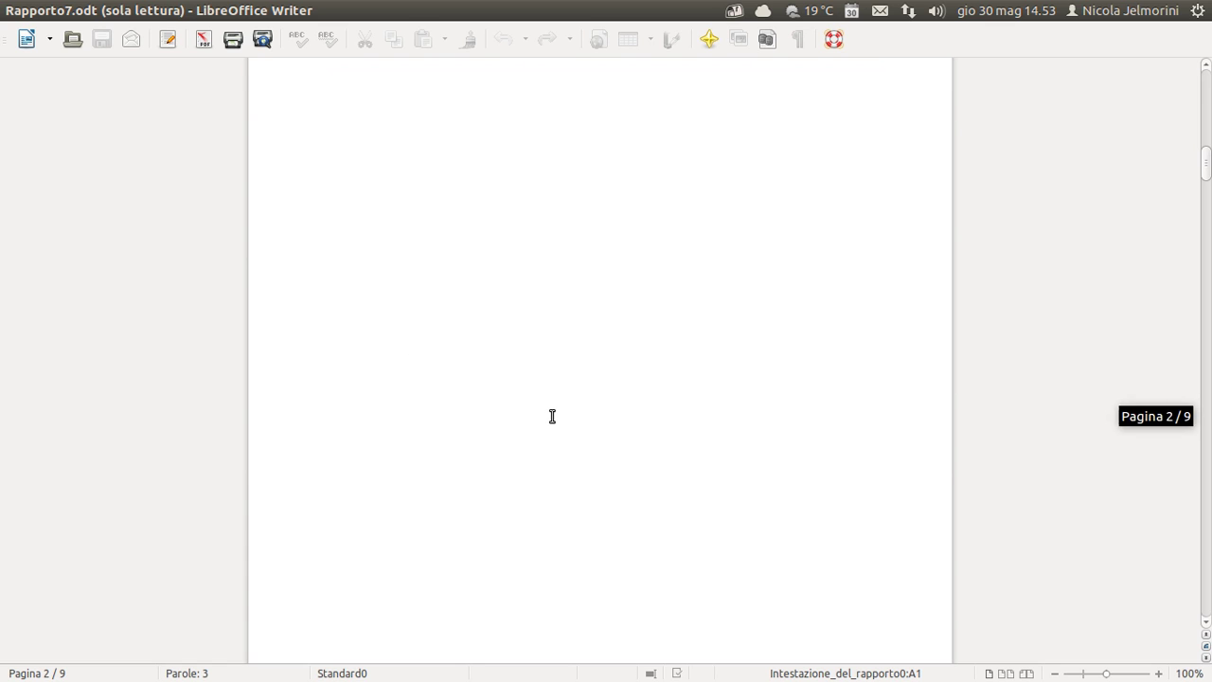
scroll(552, 416, "down", 15)
scroll(552, 417, "down", 5)
scroll(552, 416, "down", 20)
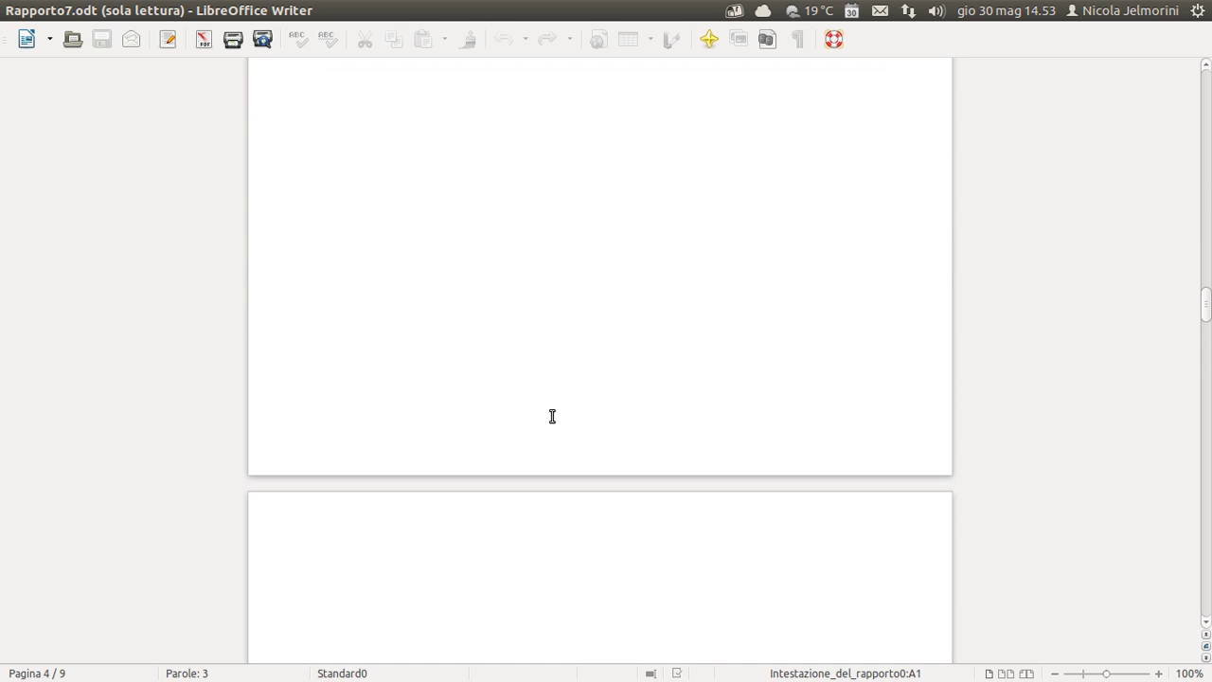
scroll(552, 416, "down", 12)
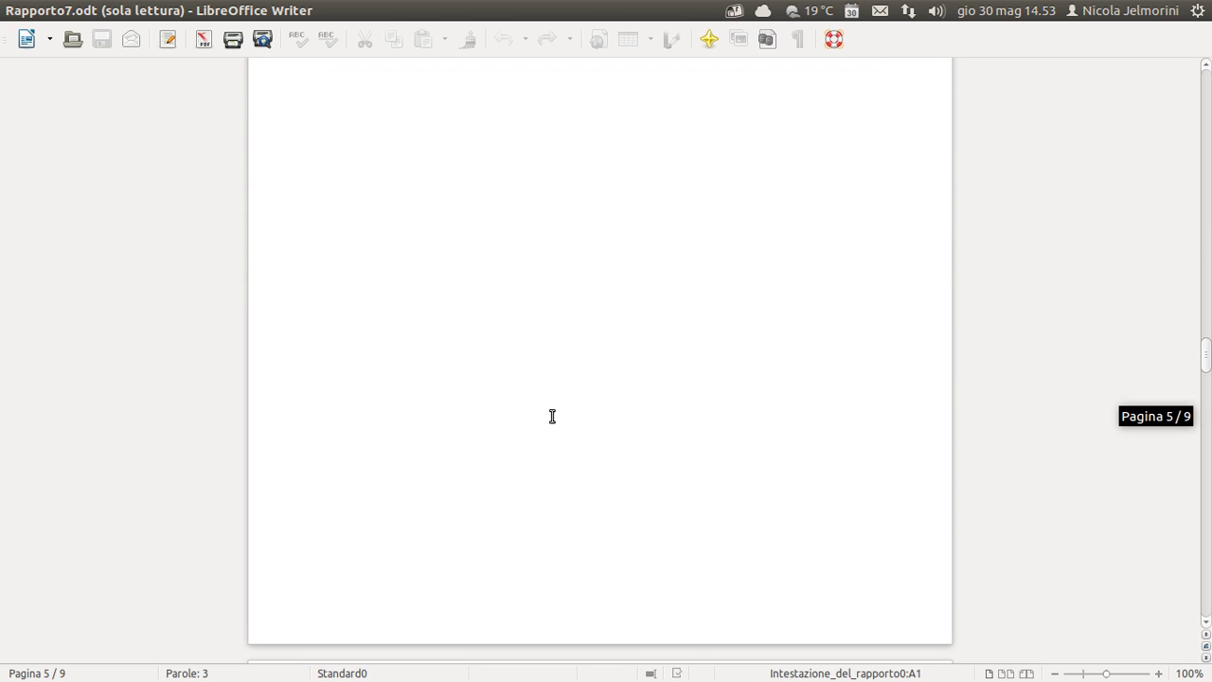
scroll(552, 416, "down", 10)
scroll(552, 416, "down", 20)
scroll(552, 416, "down", 8)
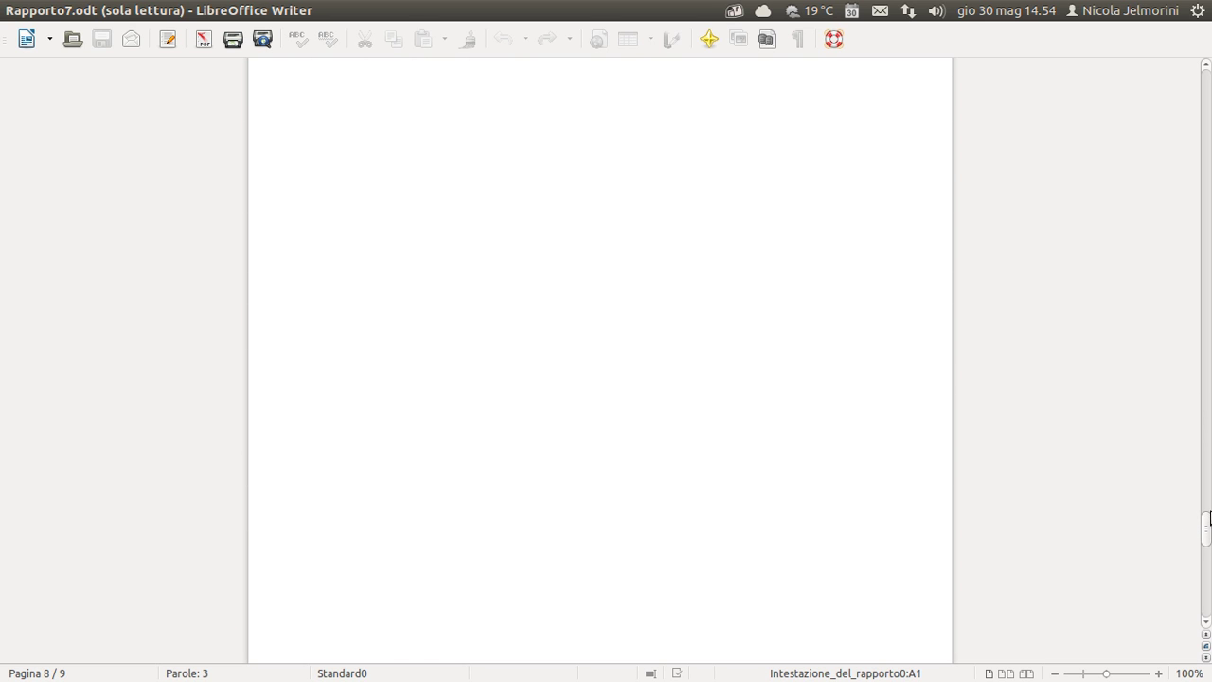
left_click_drag(1206, 526, 1198, 63)
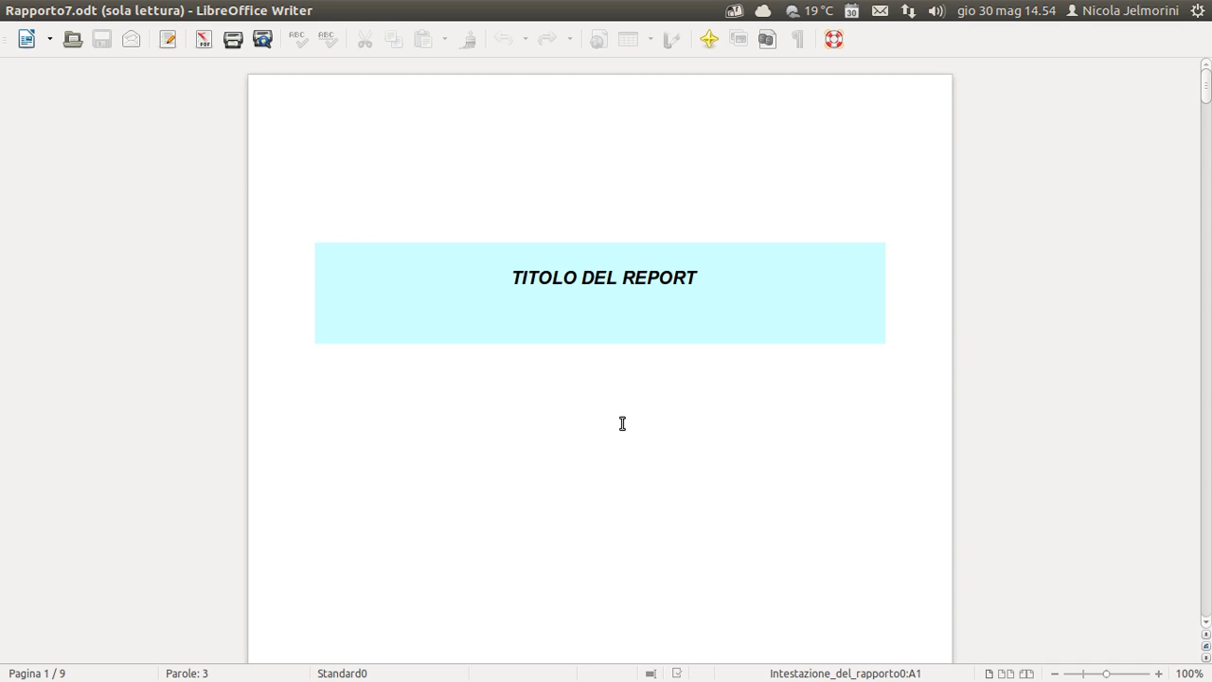
scroll(422, 382, "down", 1)
scroll(422, 382, "up", 1)
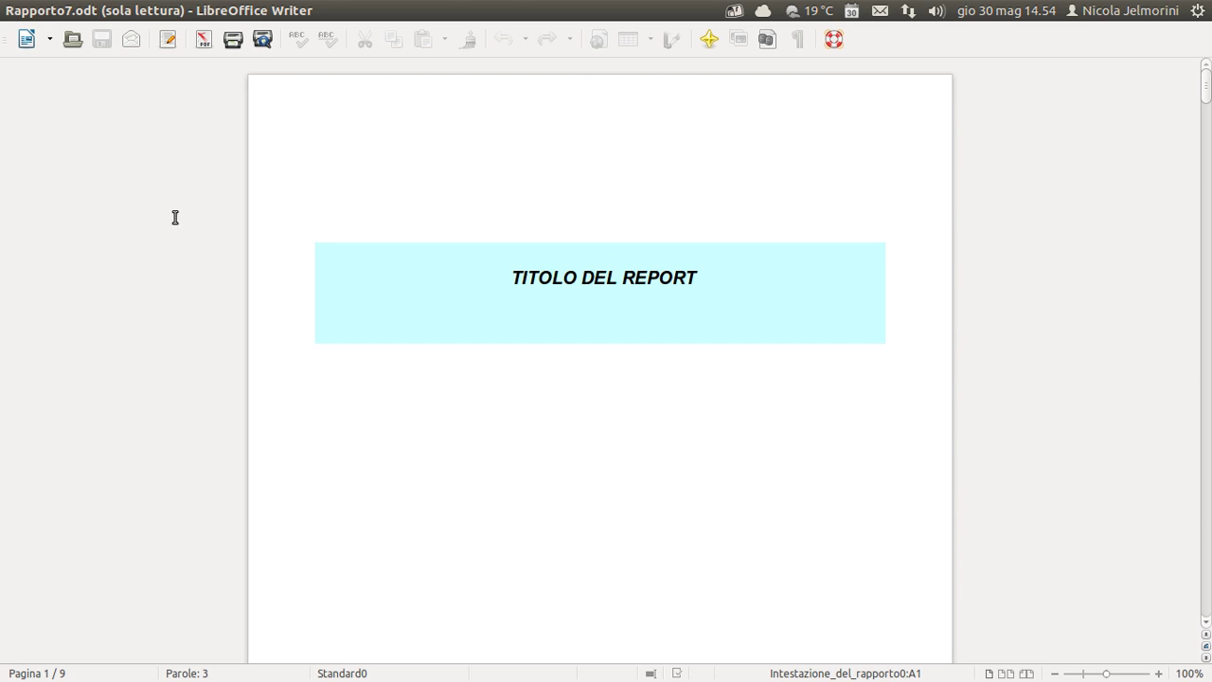
left_click(12, 10)
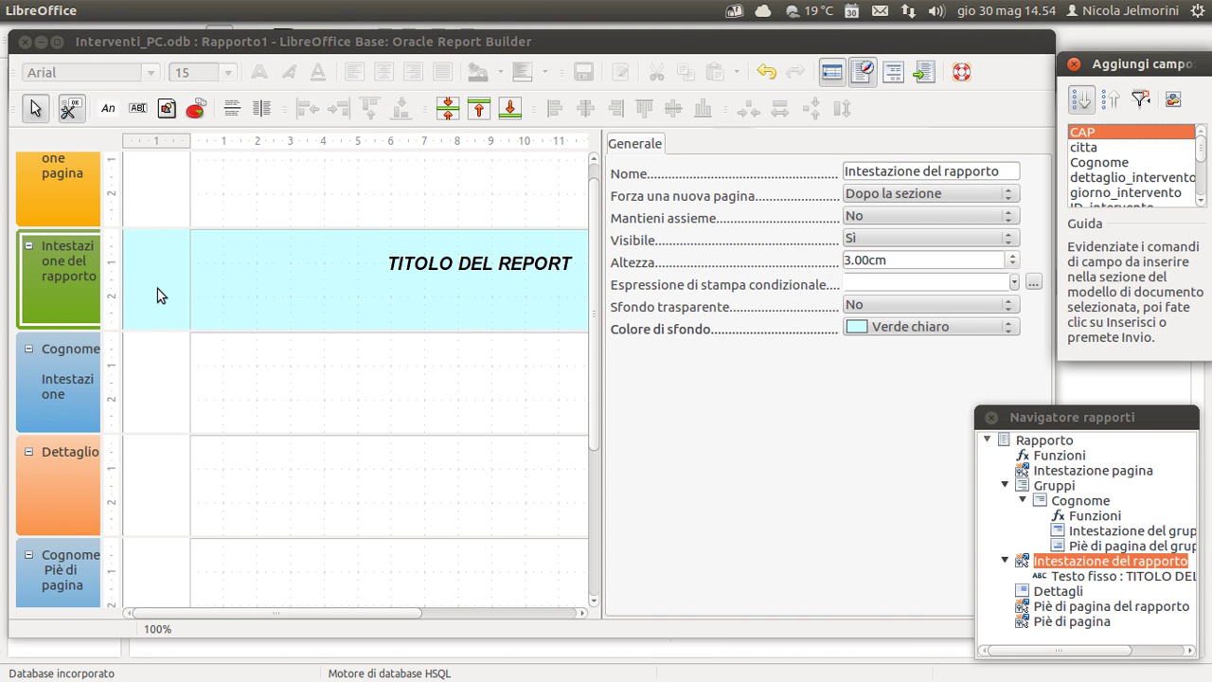
- Reduce the Intestazione del rapporto section's height to 1.50 cm, run the report to check the title band, and close the generated document
left_click_drag(160, 327, 173, 266)
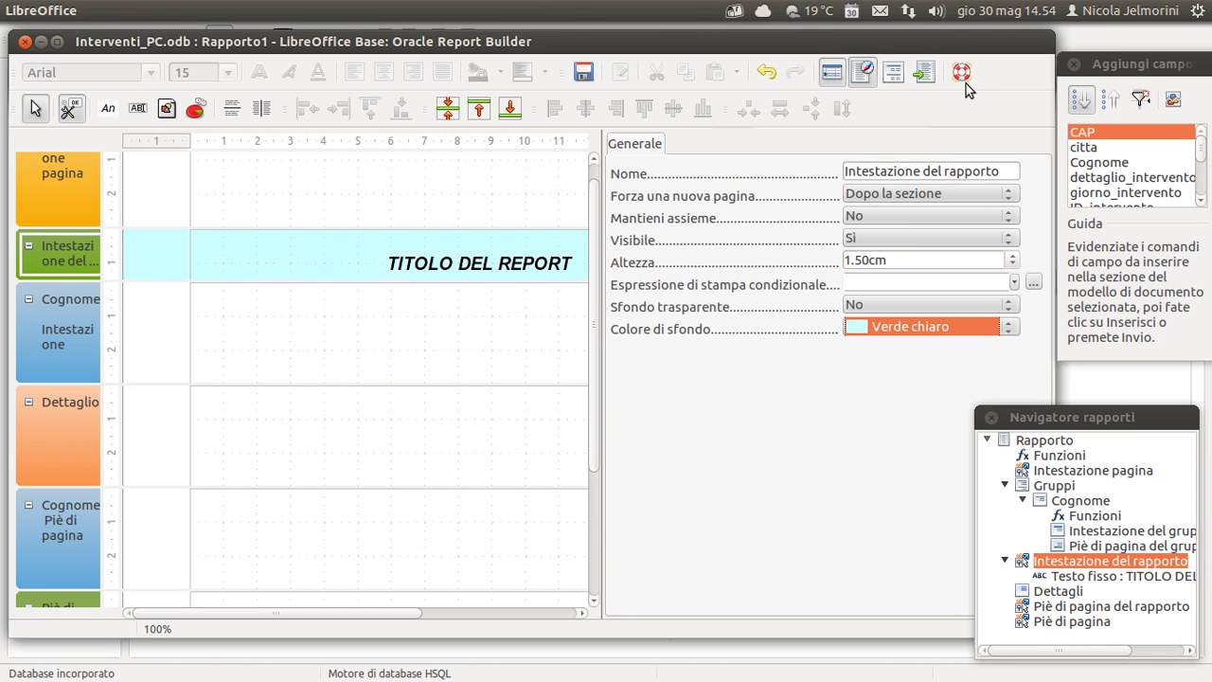
left_click(920, 78)
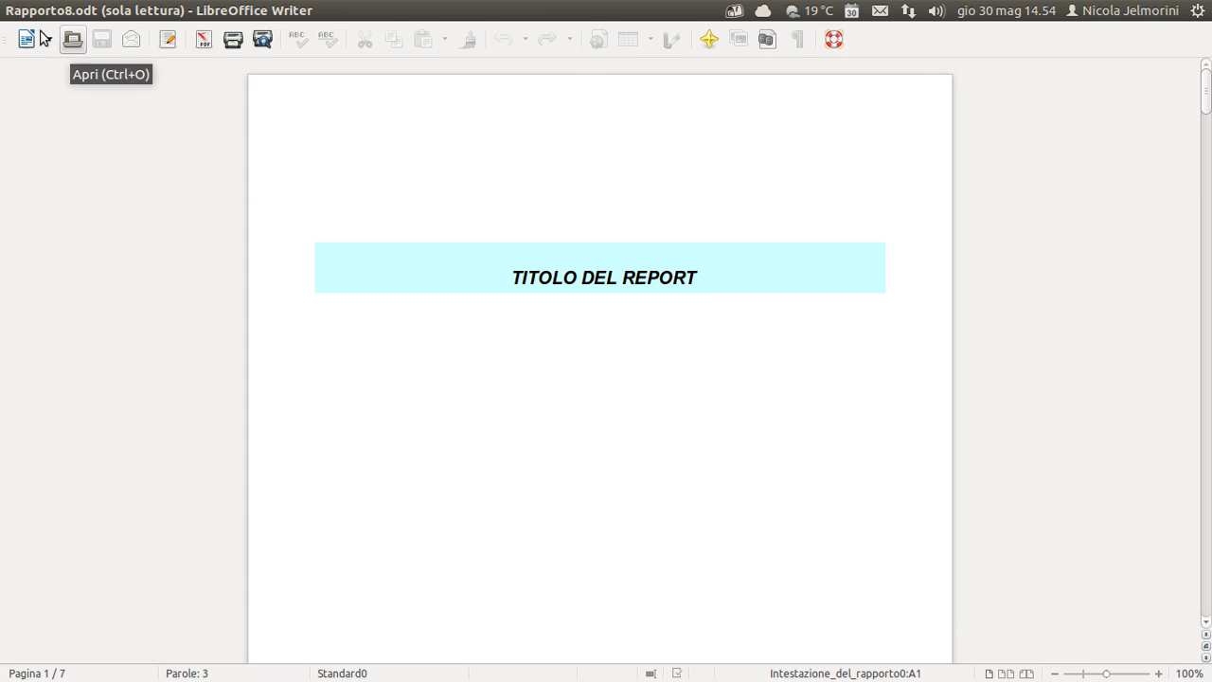
left_click(12, 10)
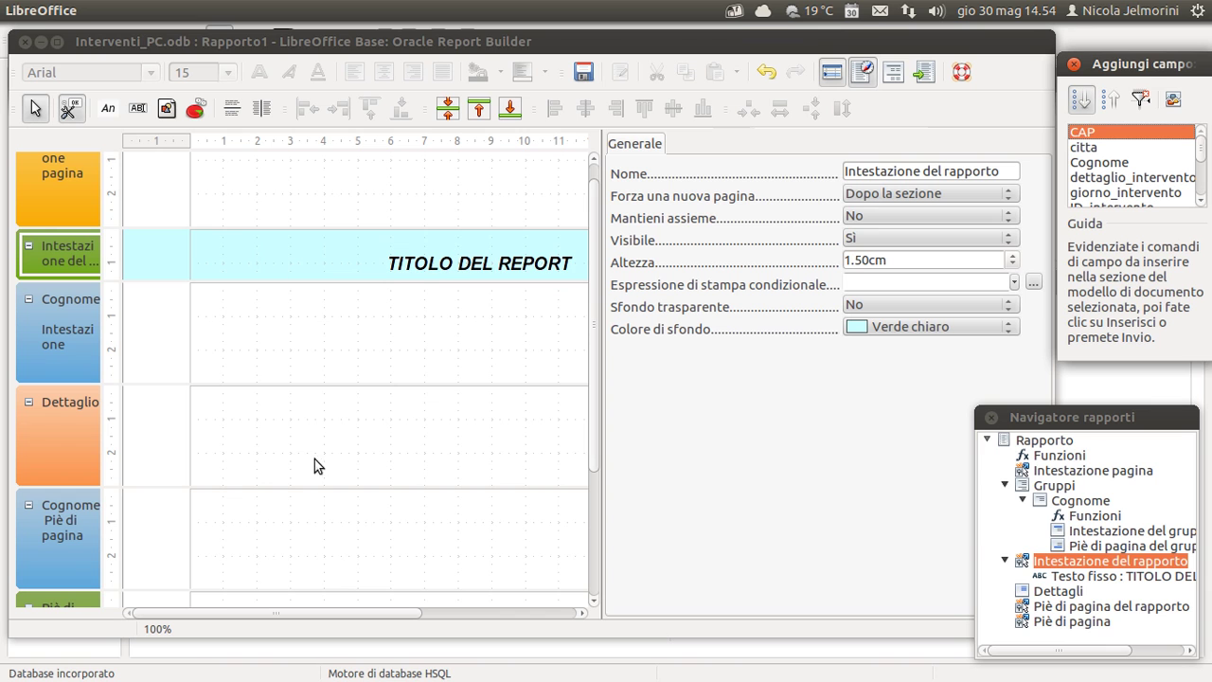
- Insert the Cognome field with its label into the Cognome Intestazione section, with the label at about X 1.31 cm and Y 1.24 cm
scroll(341, 197, "up", 1)
left_click(286, 204)
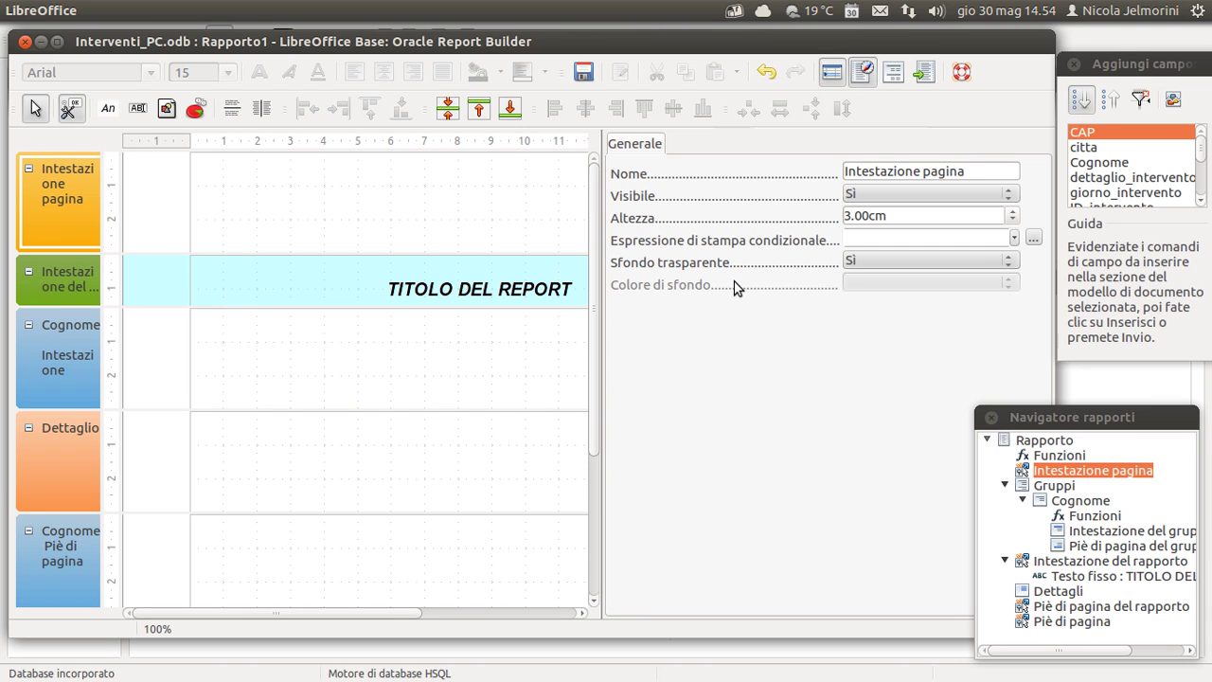
left_click(1108, 165)
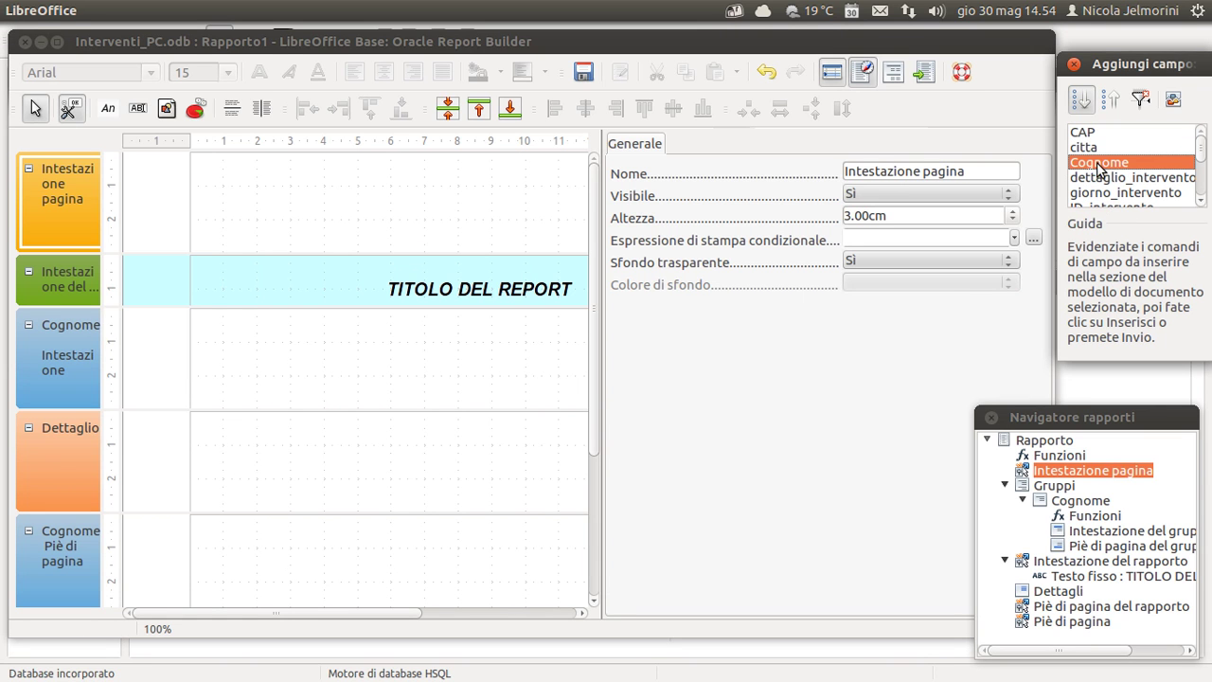
left_click_drag(1117, 165, 518, 376)
left_click_drag(117, 330, 233, 353)
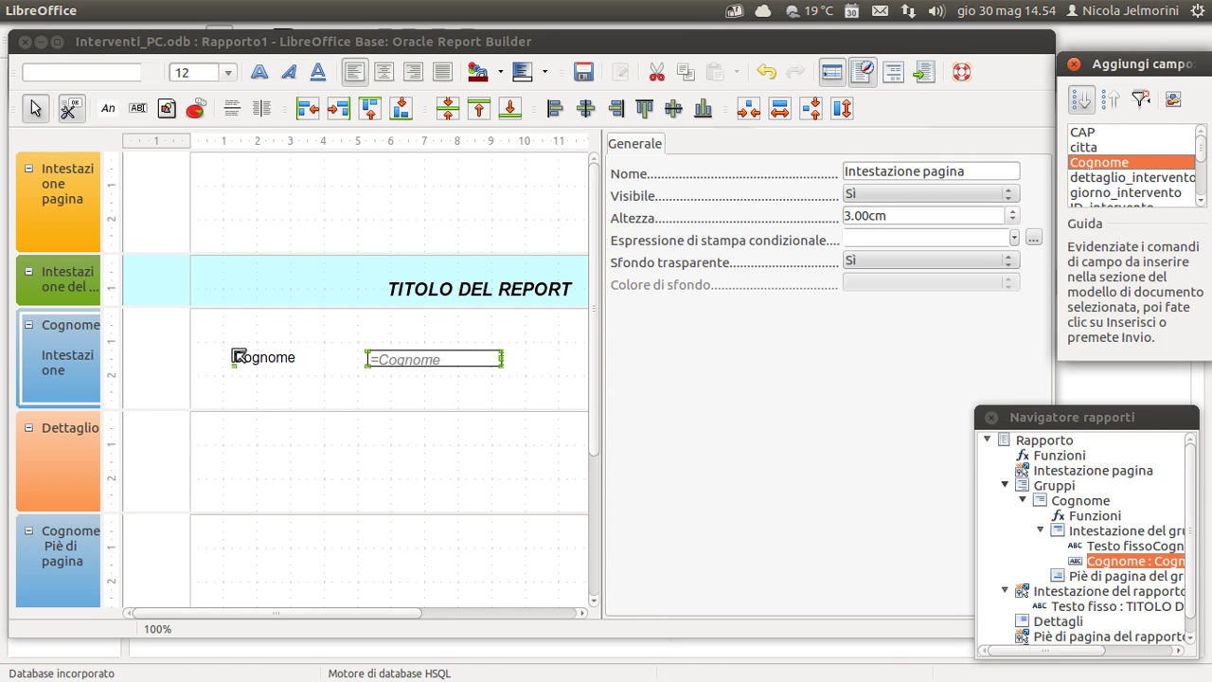
left_click(440, 369)
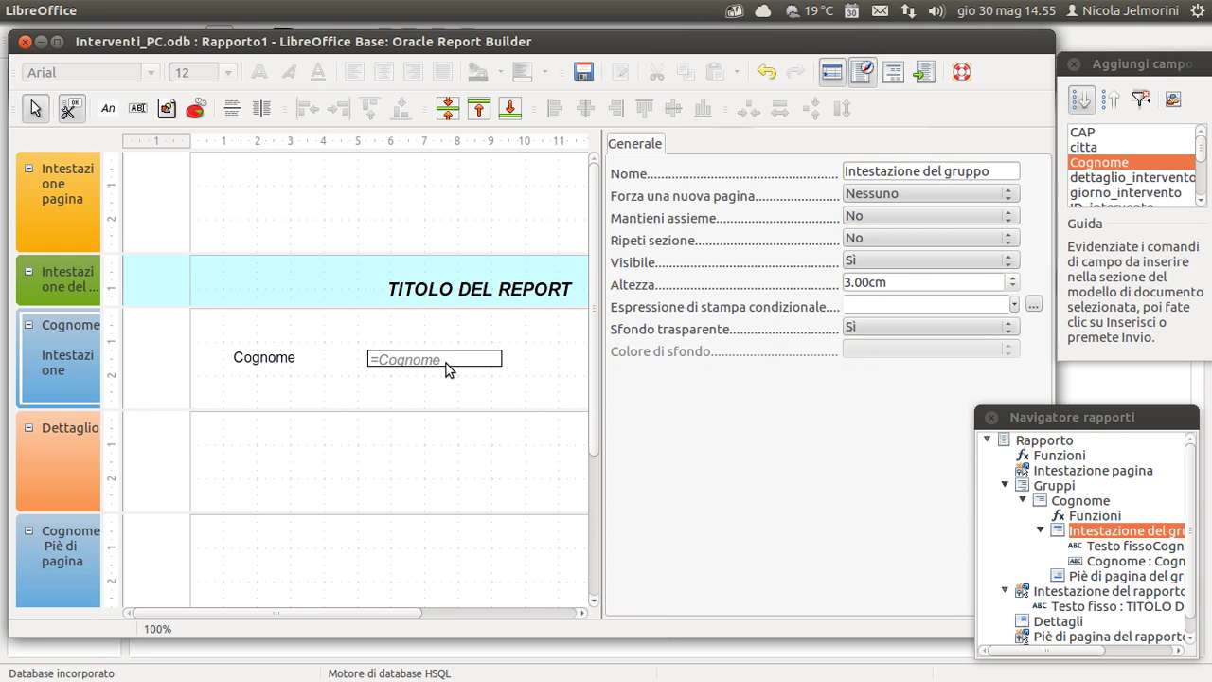
- Move the =Cognome field apart from its label, to about X 6.25 cm and Y 1.25 cm
left_click_drag(443, 363, 418, 346)
left_click(281, 352)
mouse_move(280, 352)
left_mouse_down()
mouse_move(282, 331)
mouse_move(286, 341)
left_mouse_up()
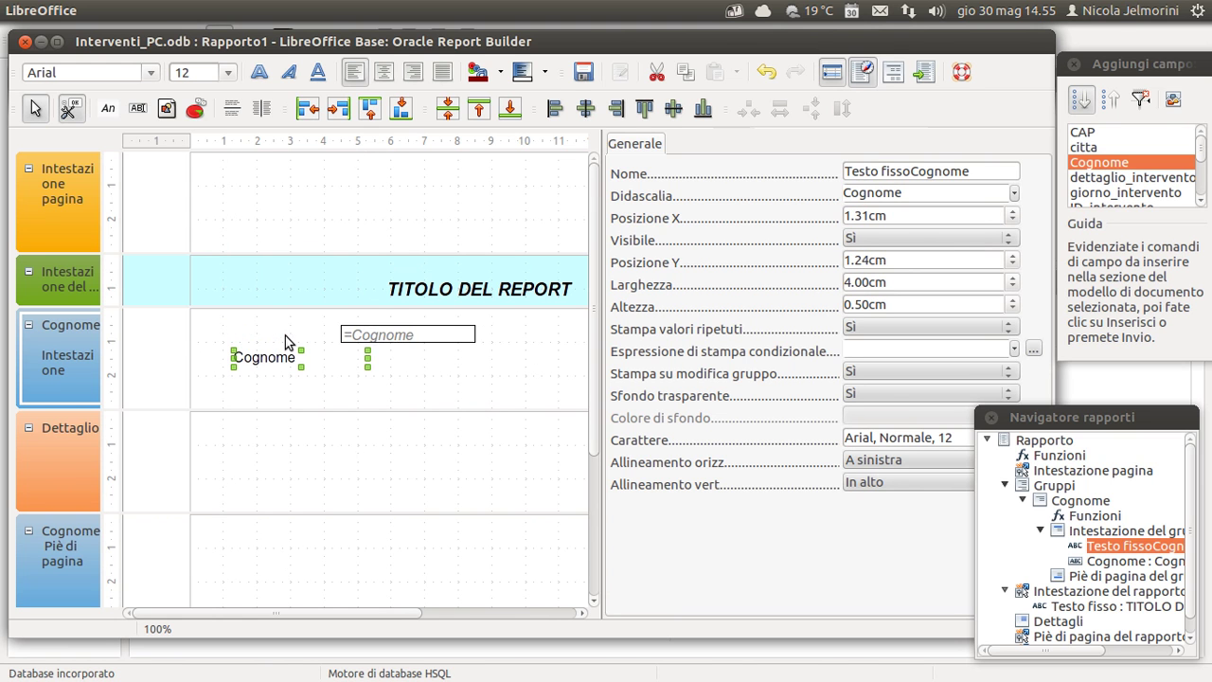
left_click_drag(409, 333, 488, 361)
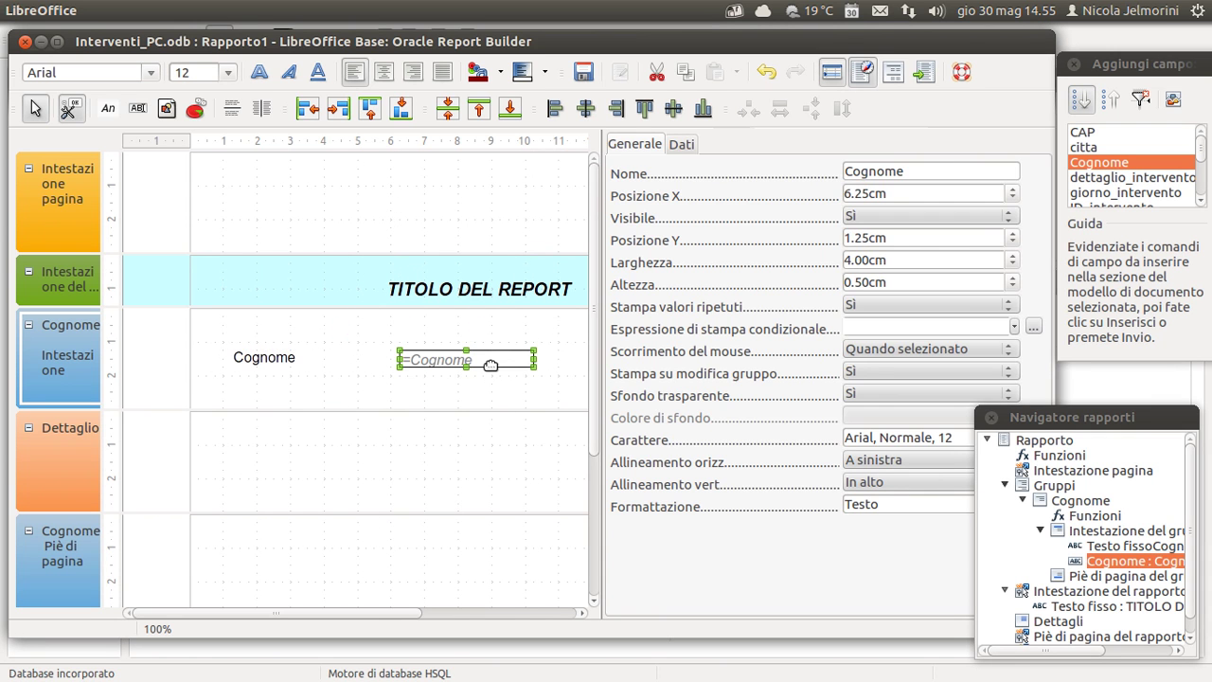
- Select the Cognome label and field together and move both slightly up, aligning the label's left edge with the 1 cm mark
left_click(243, 360)
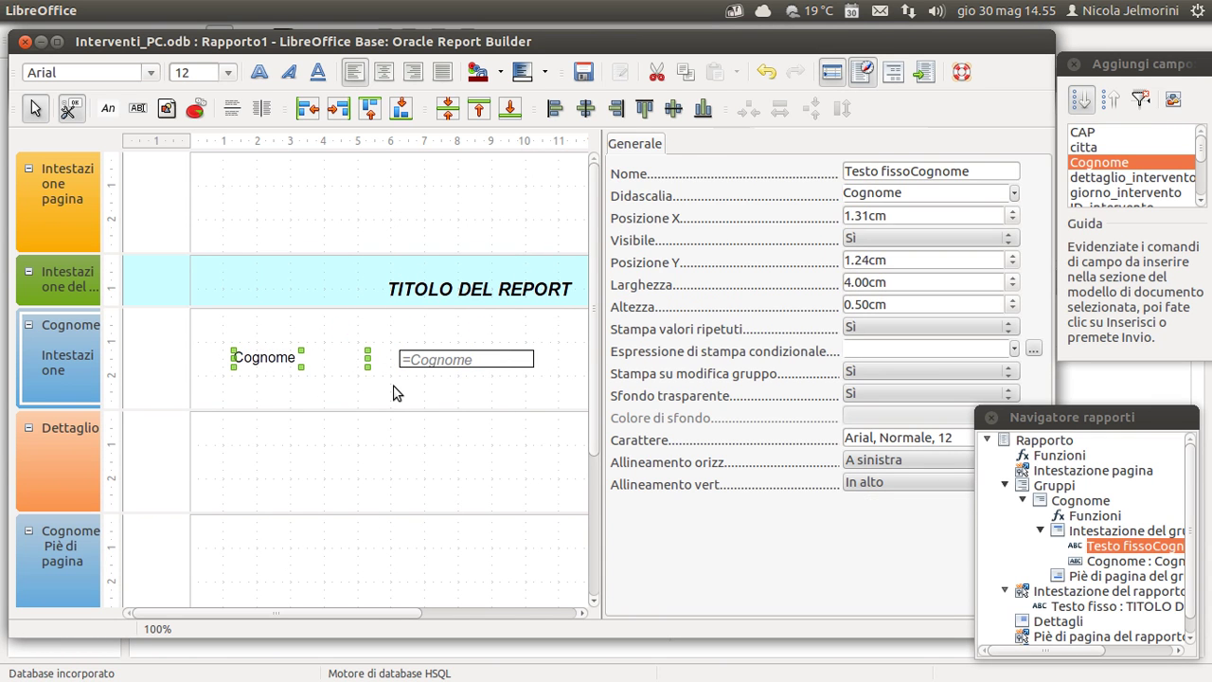
left_click(442, 361, "shift")
left_click_drag(441, 361, 431, 344)
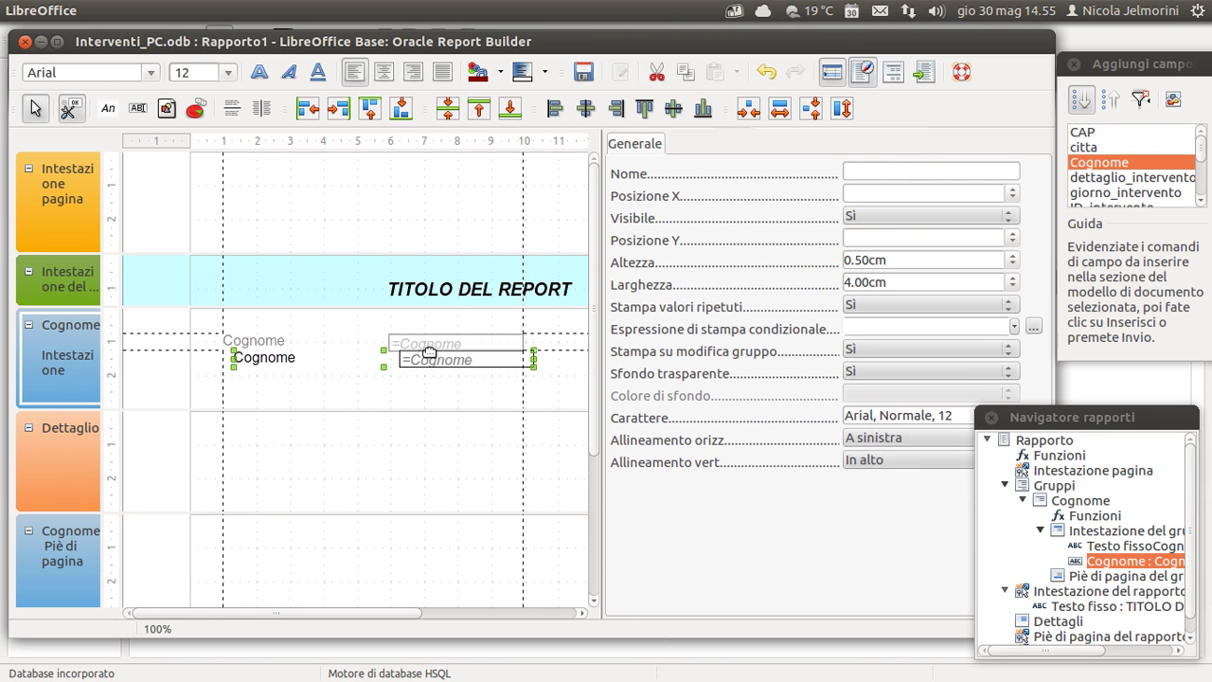
left_click(407, 413)
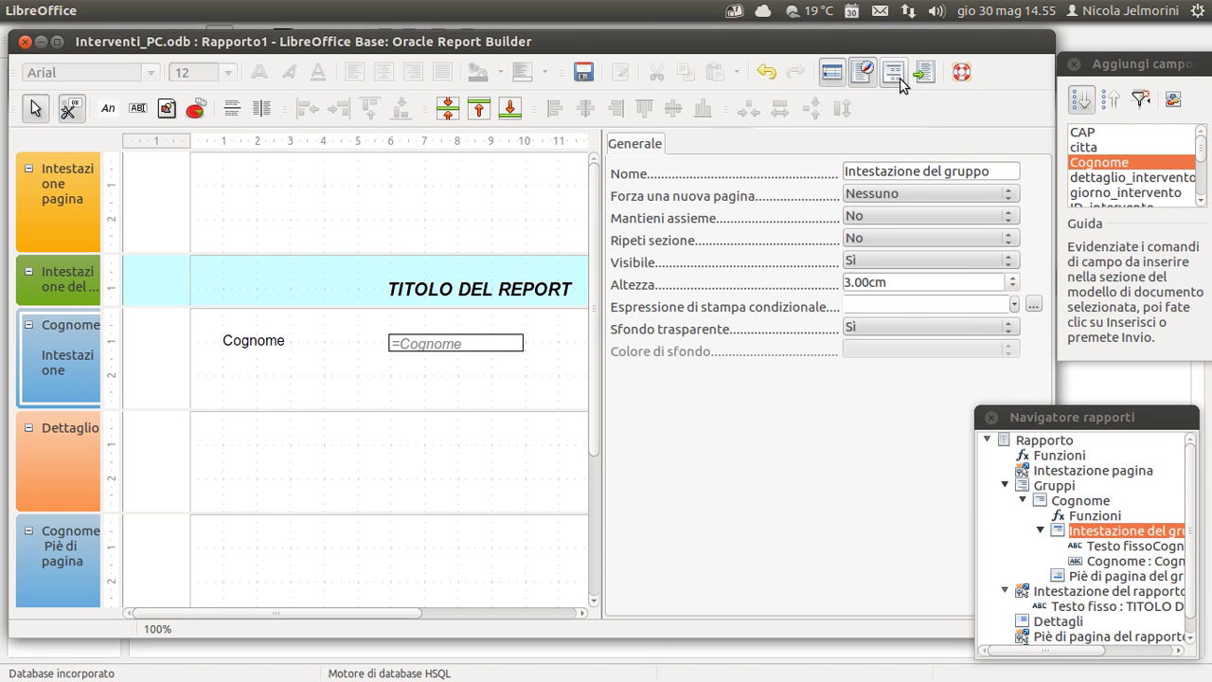
- Run the report, examine how the Cognome label and values are laid out across all pages, and close the generated document
key("ctrl+F4")
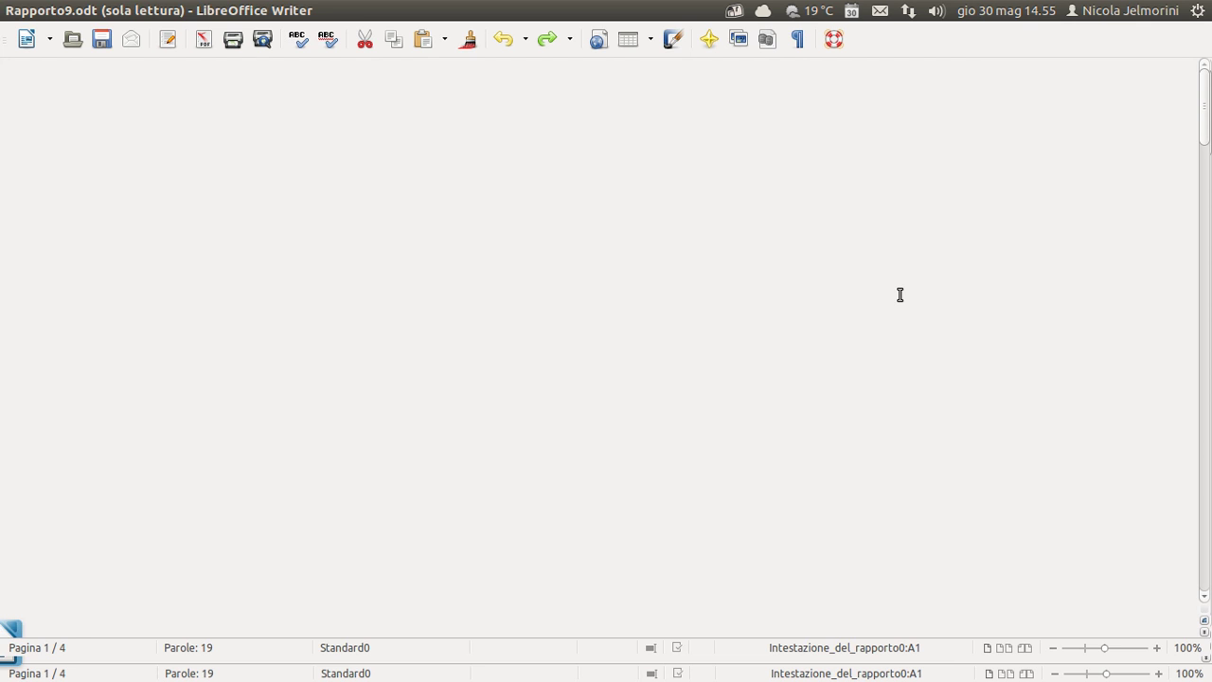
scroll(620, 331, "down", 15)
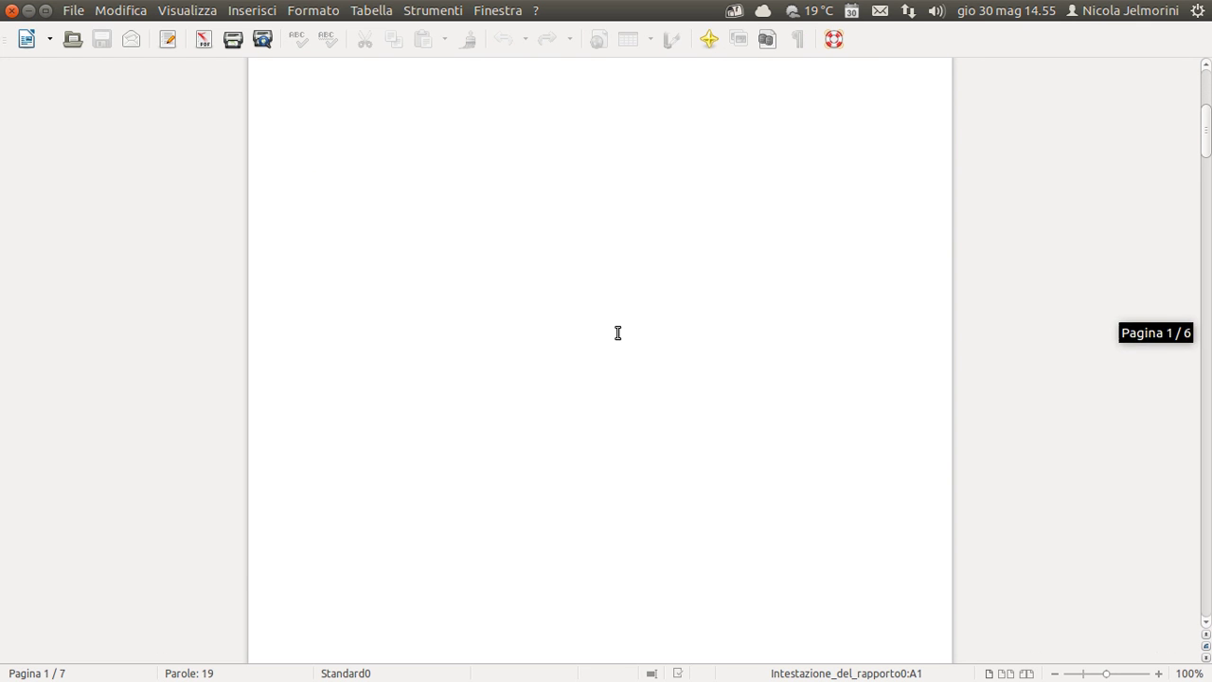
scroll(617, 332, "down", 3)
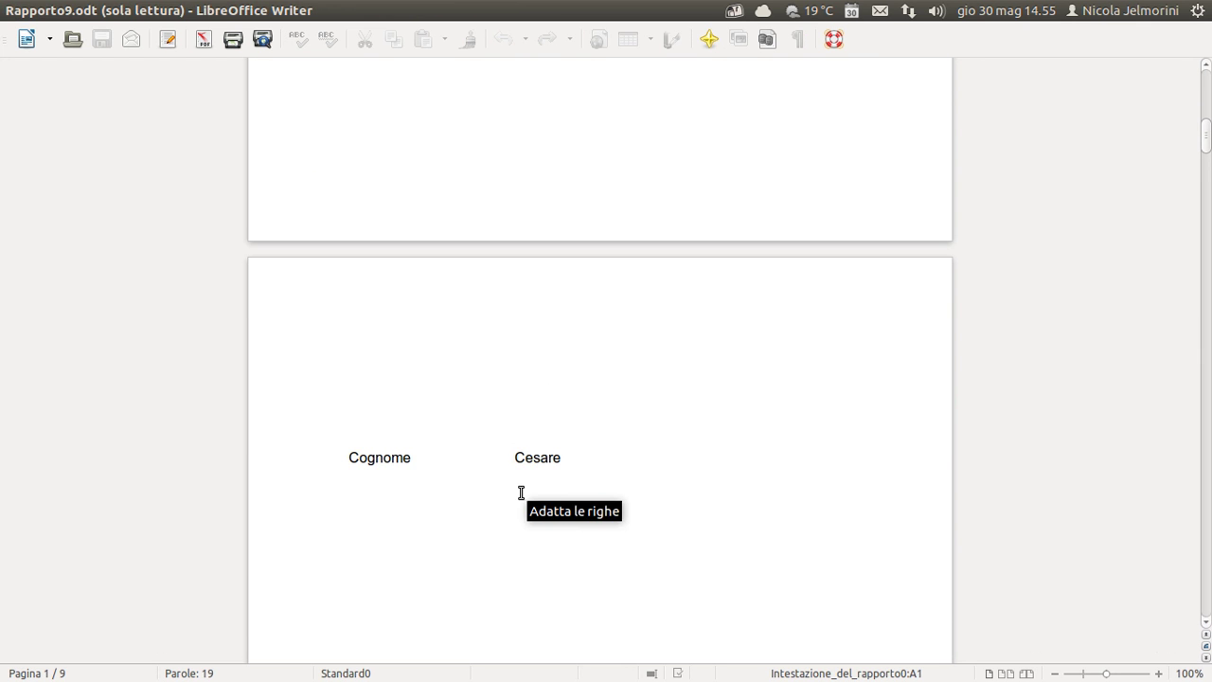
scroll(532, 454, "down", 6)
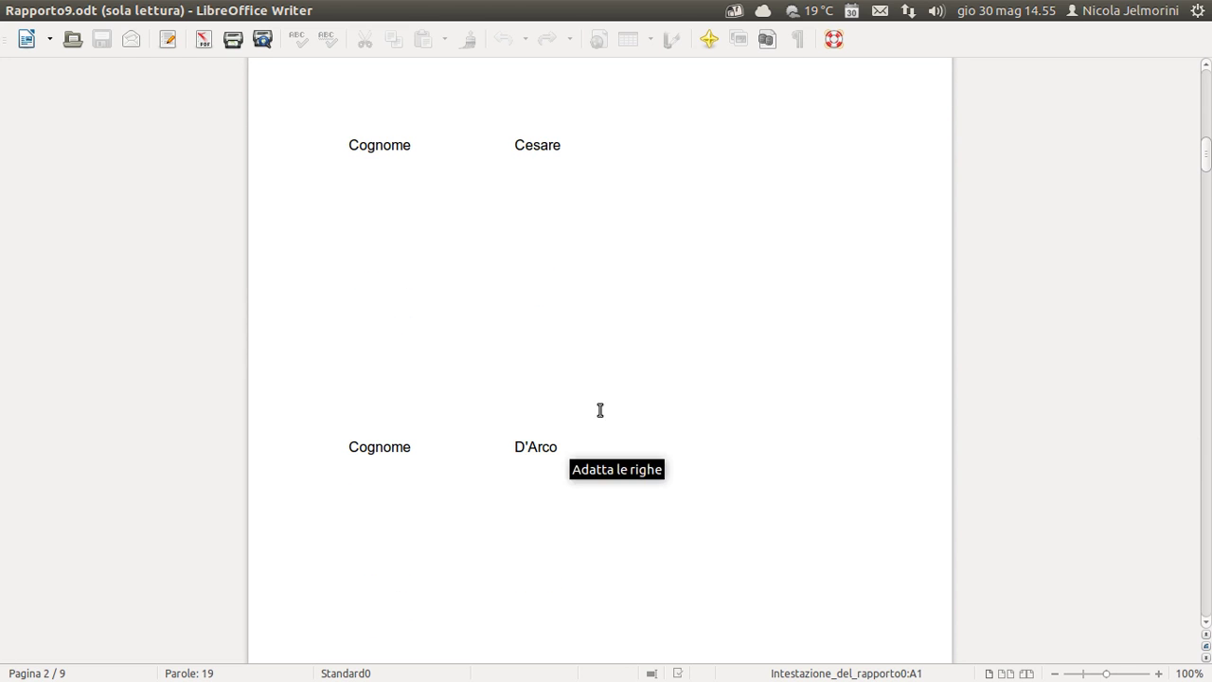
scroll(547, 448, "down", 18)
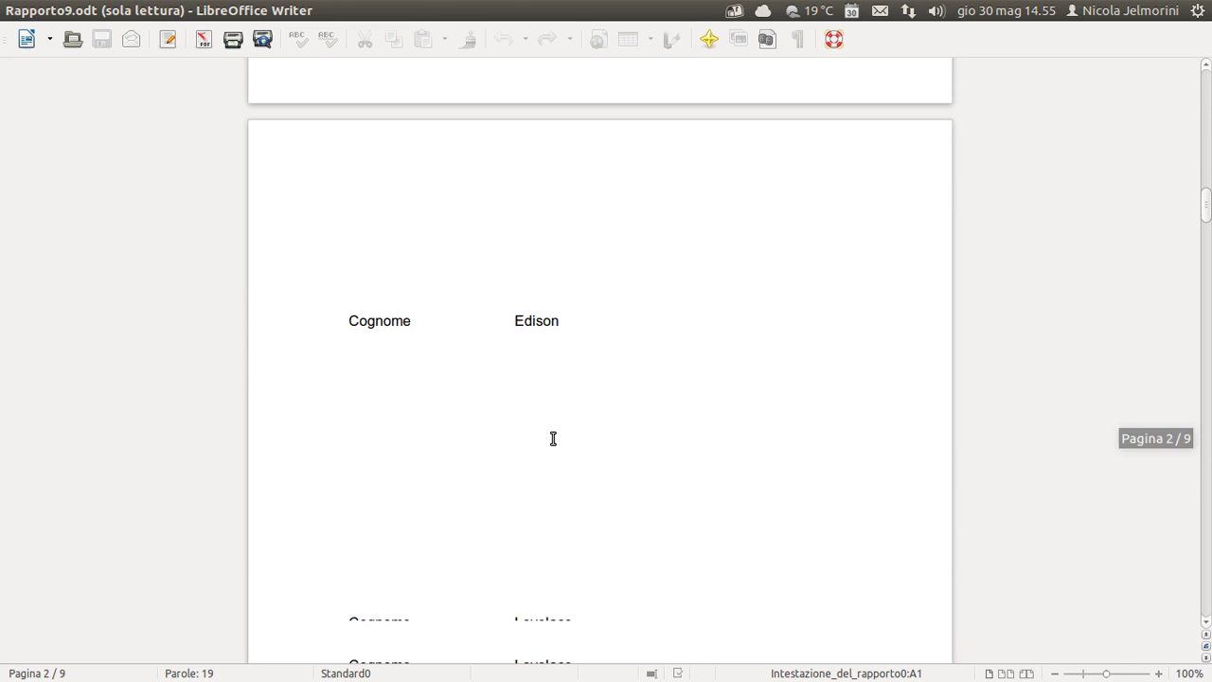
scroll(689, 517, "down", 7)
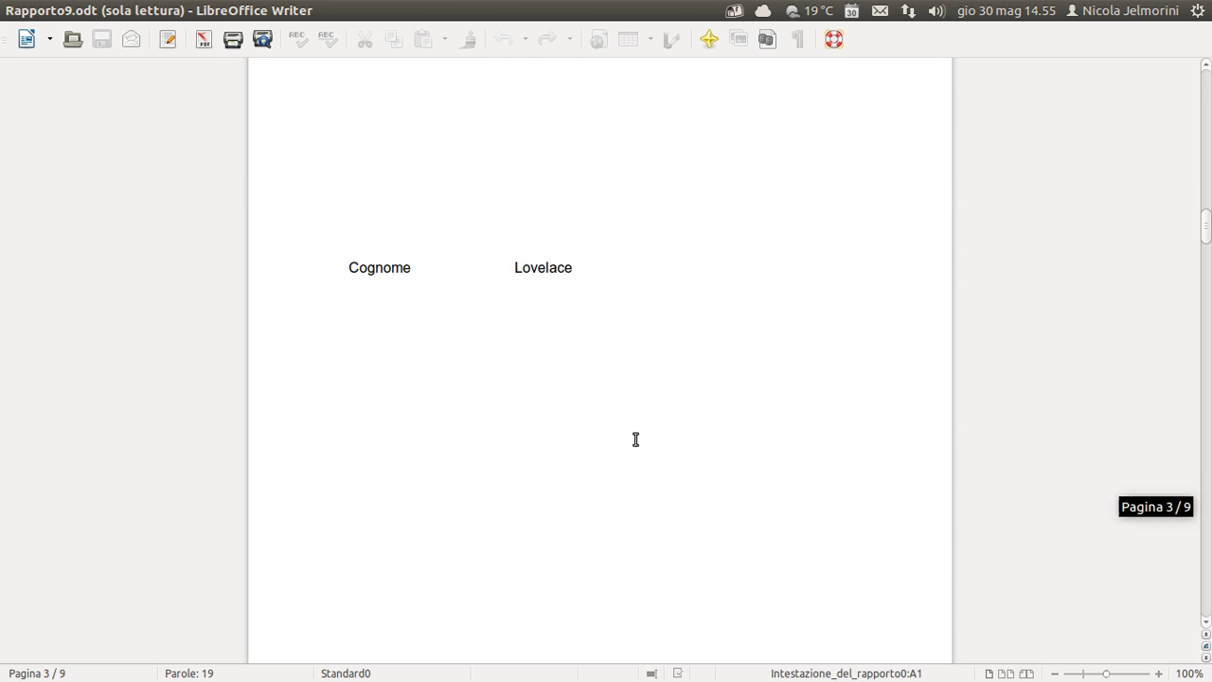
scroll(631, 430, "down", 8)
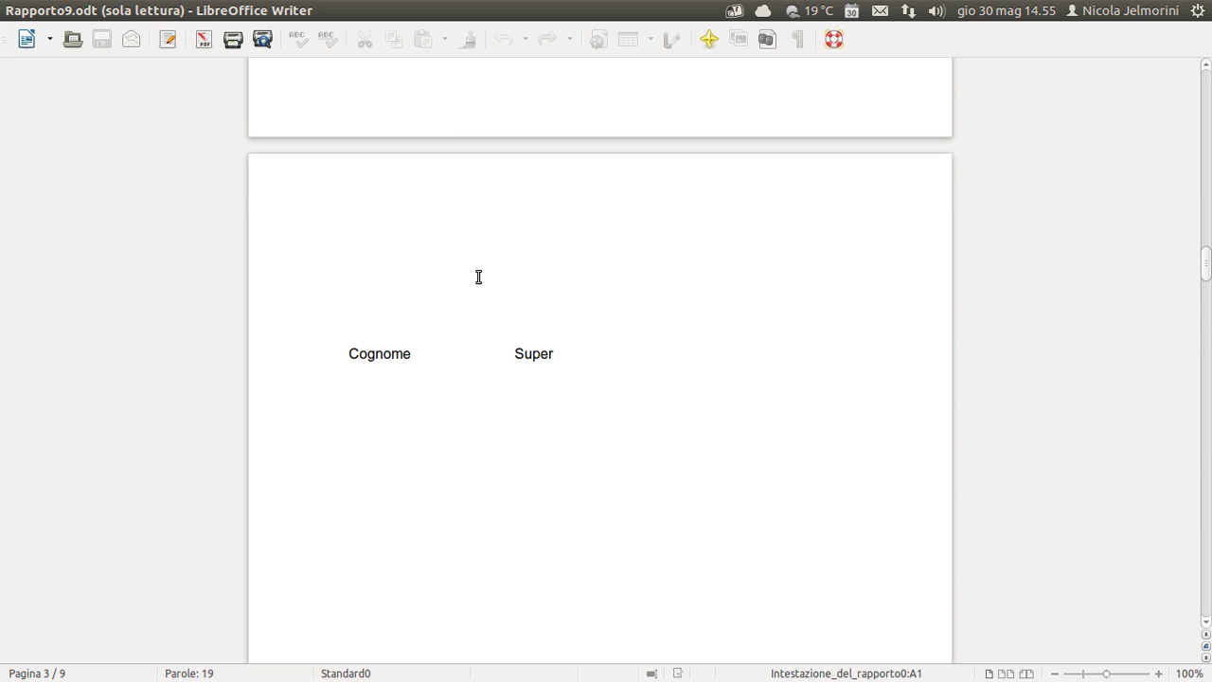
scroll(564, 329, "down", 16)
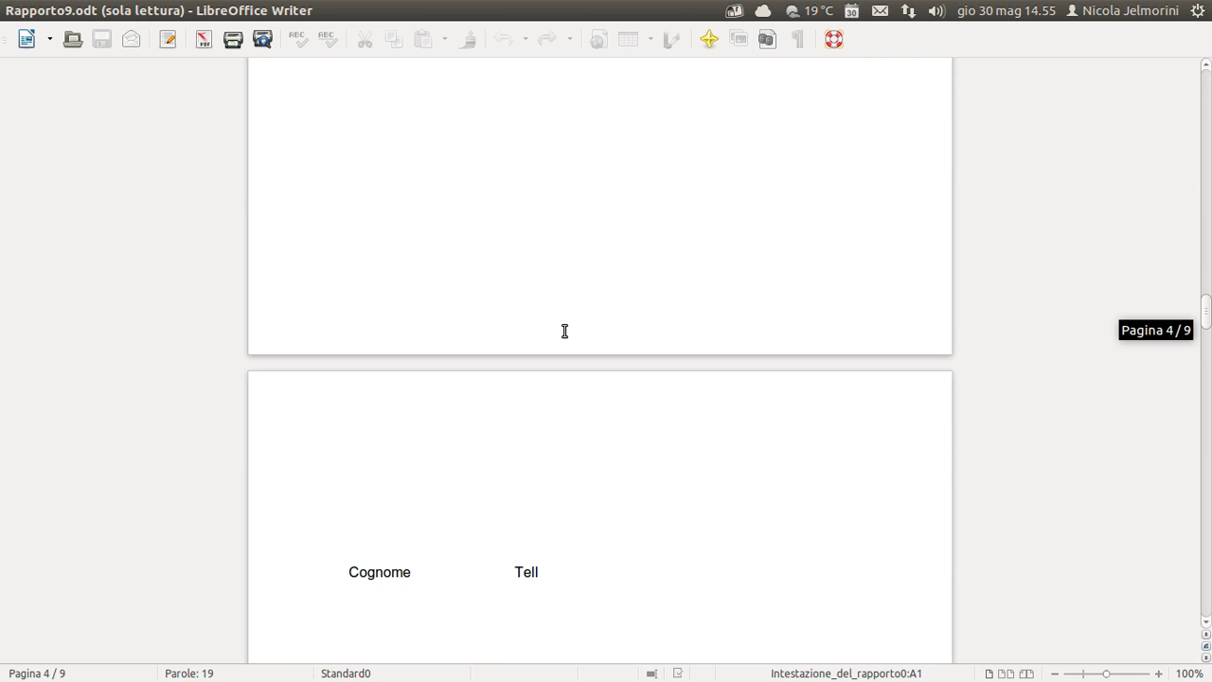
scroll(564, 330, "down", 16)
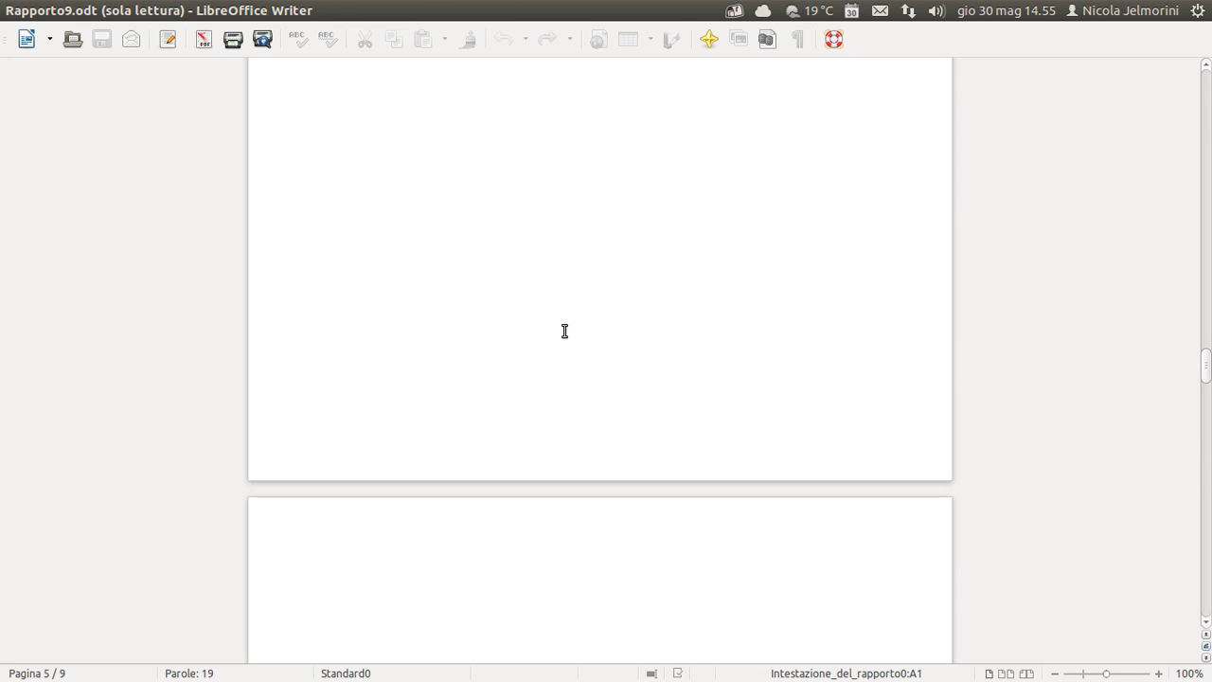
scroll(564, 330, "down", 16)
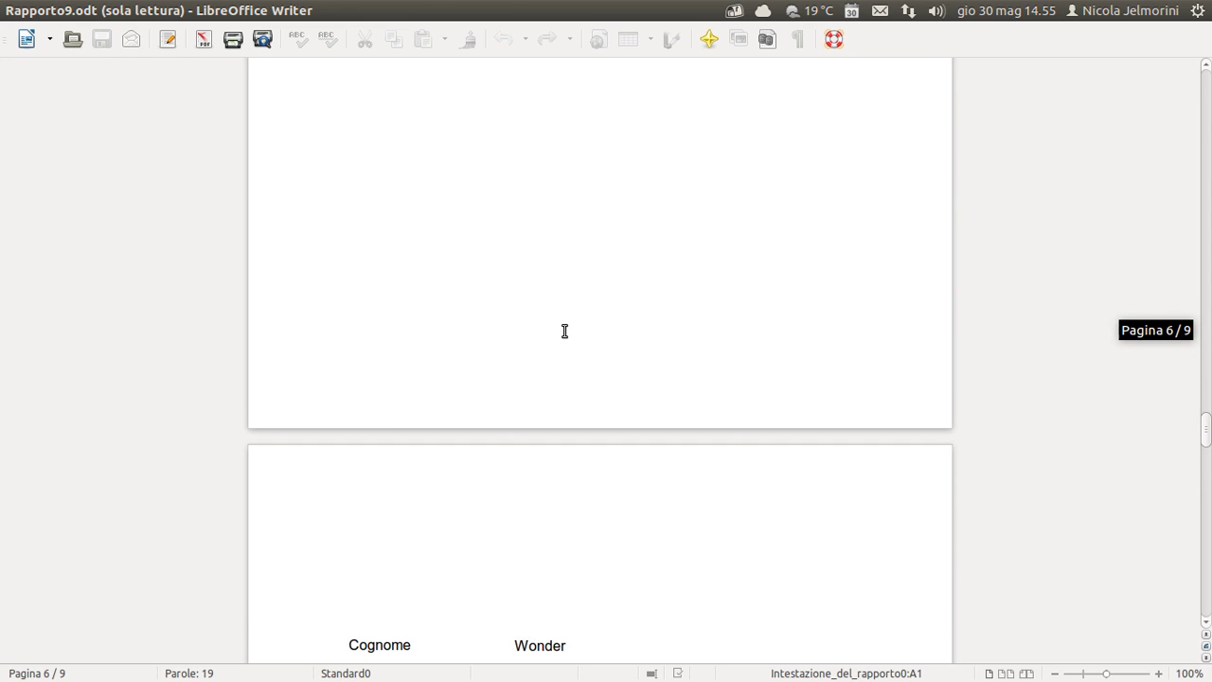
scroll(564, 331, "down", 16)
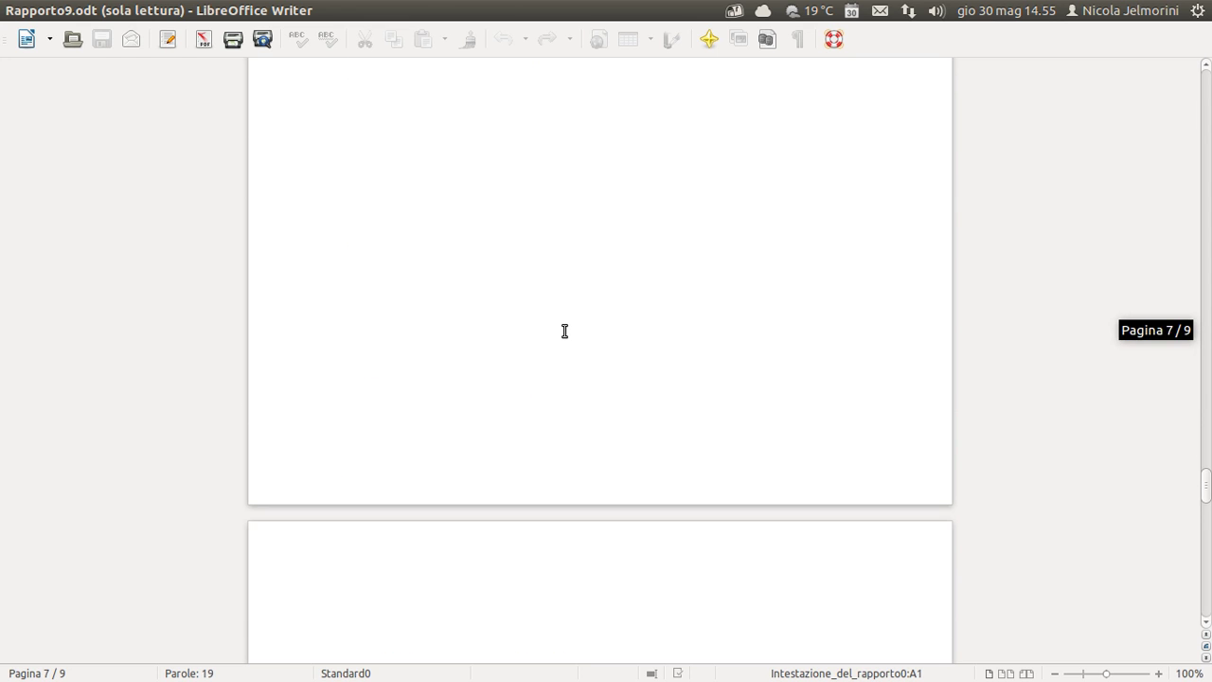
scroll(564, 330, "down", 16)
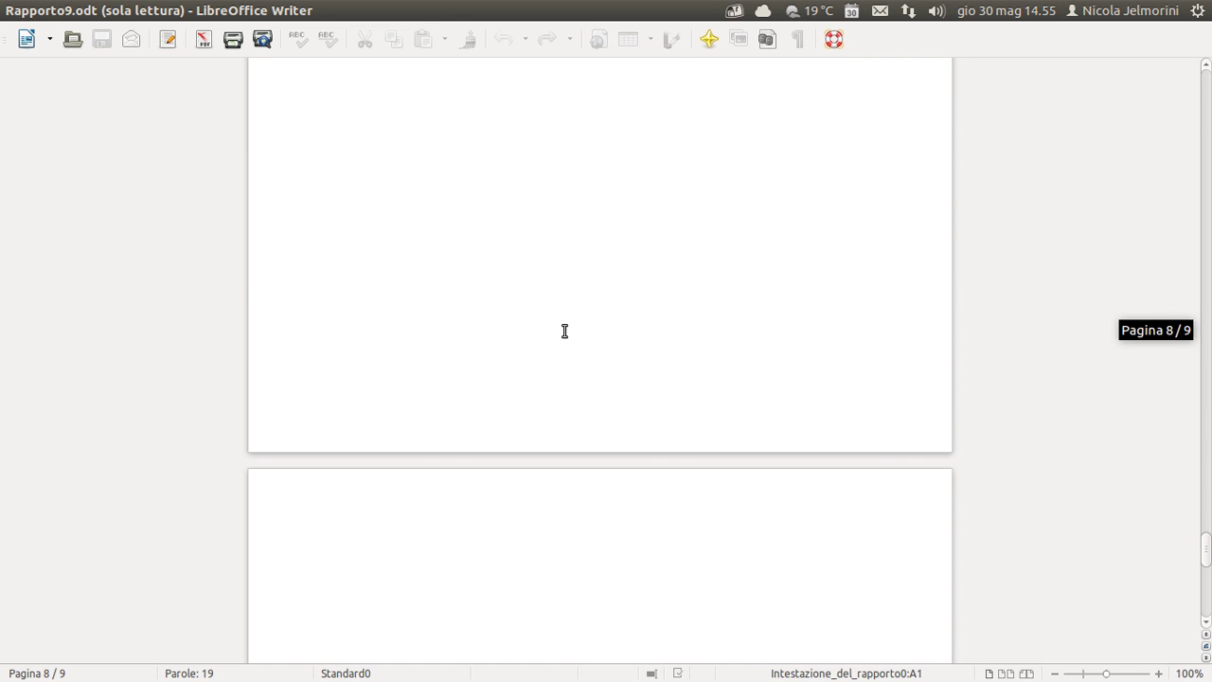
scroll(564, 330, "down", 2)
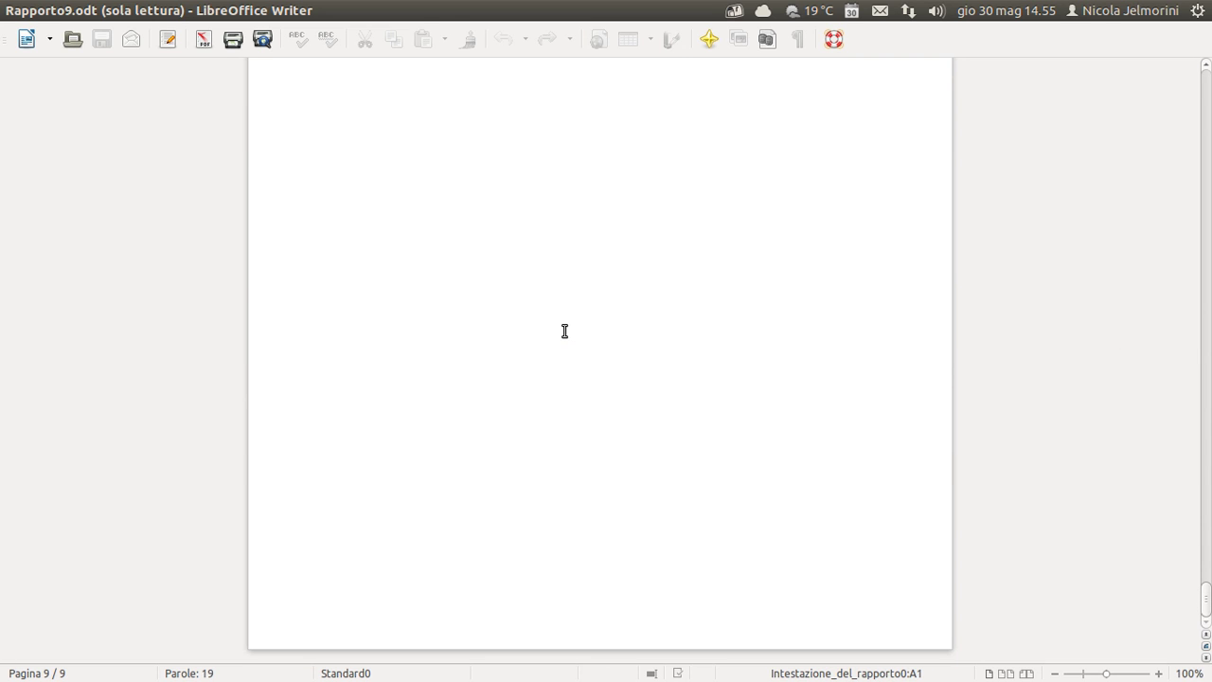
left_click(14, 11)
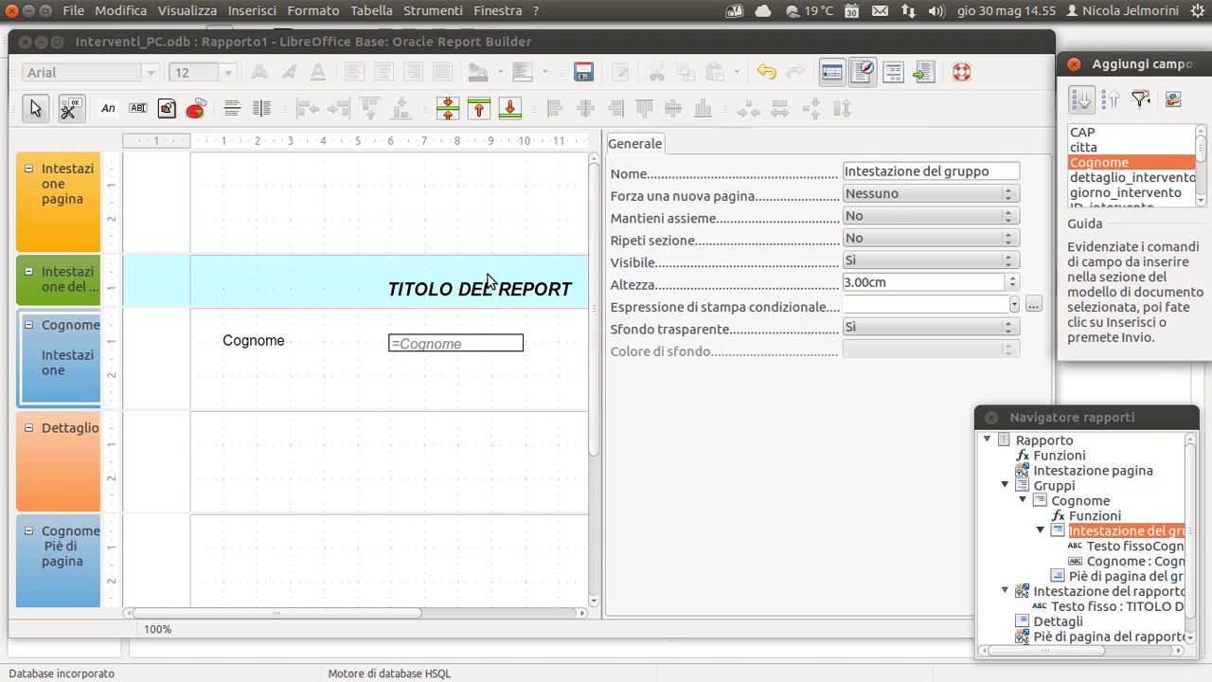
left_click(470, 476)
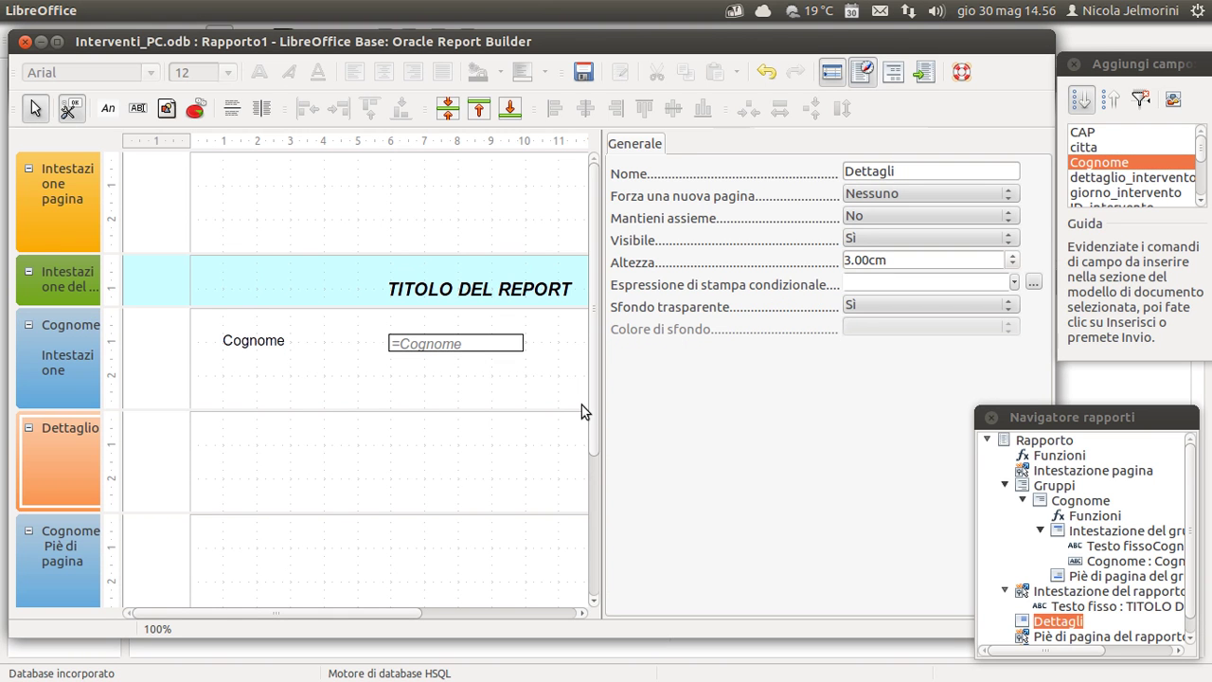
scroll(596, 390, "down", 1)
scroll(605, 428, "down", 3)
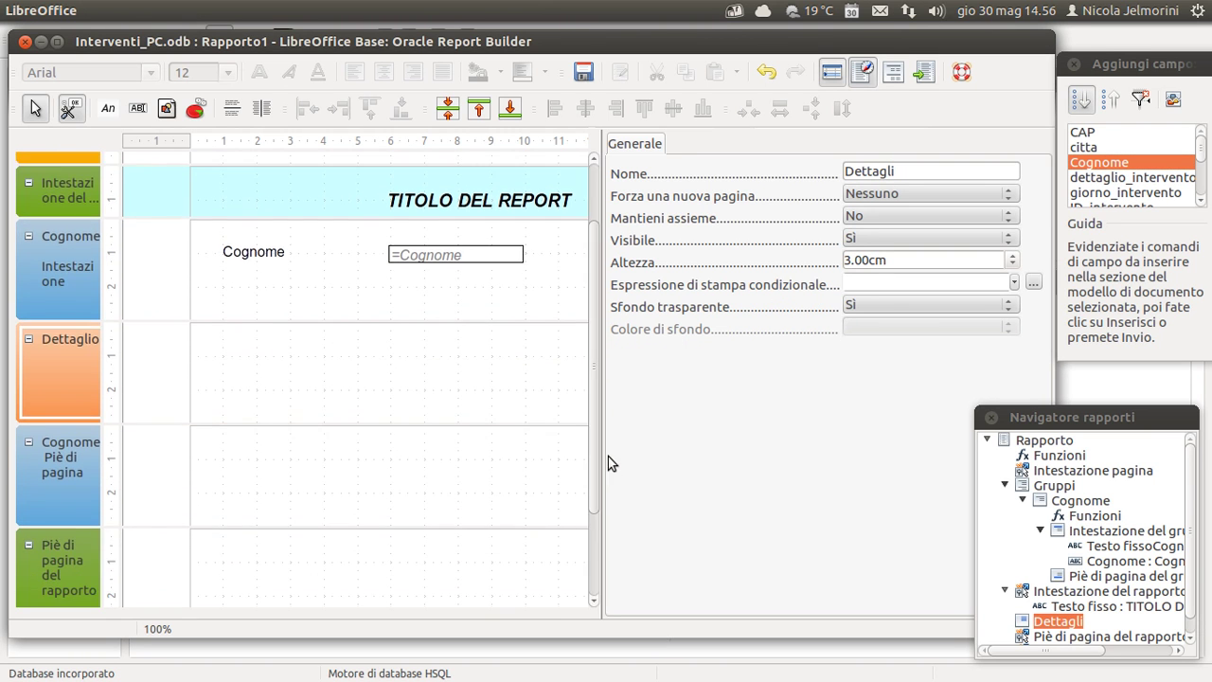
scroll(609, 512, "down", 3)
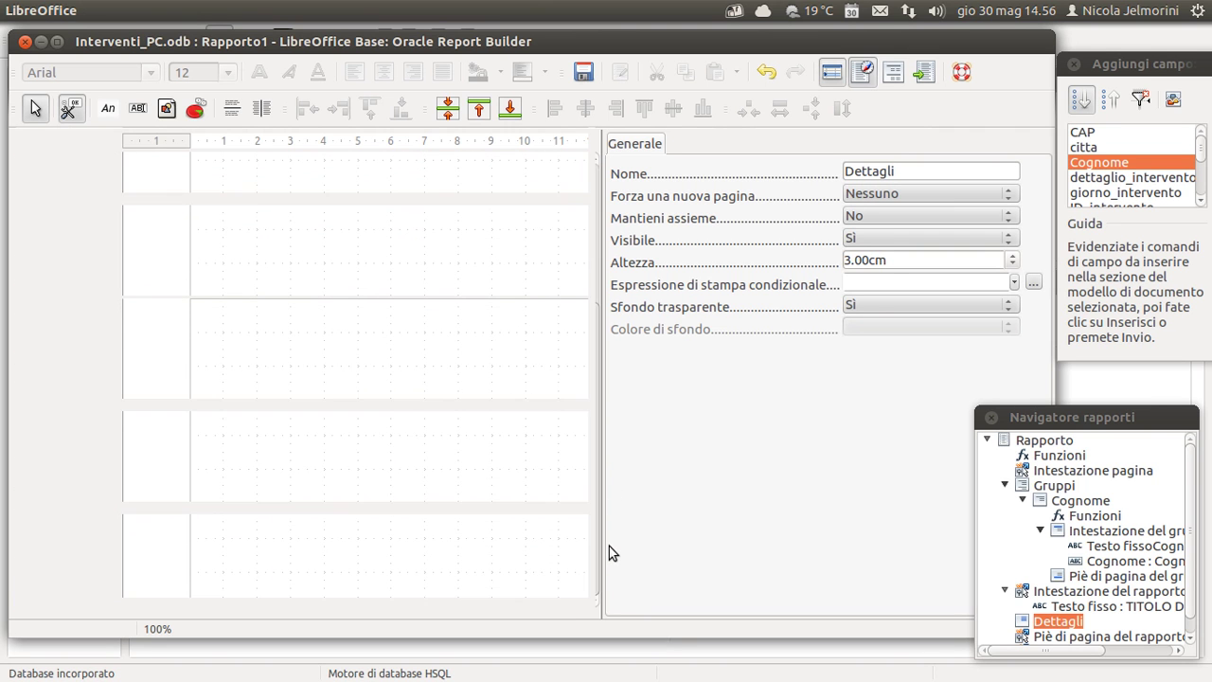
left_click_drag(609, 547, 609, 317)
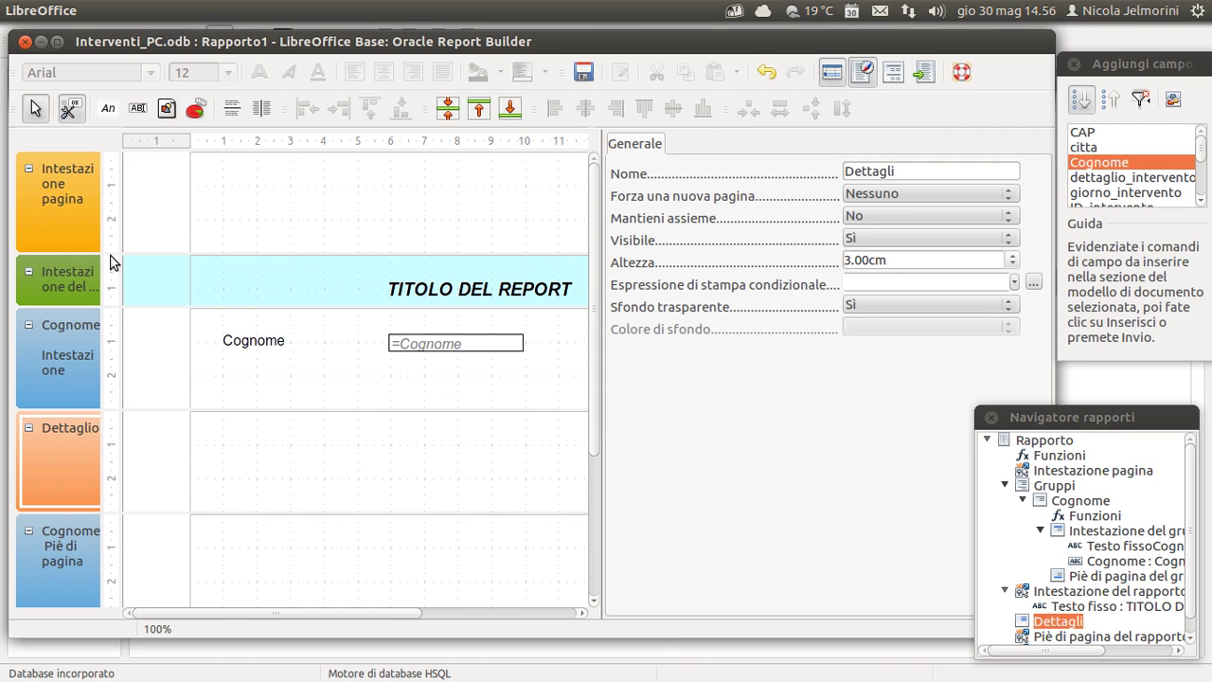
- Shrink the Intestazione pagina section to about 1.5 cm high and the Cognome Intestazione section to just below its field
left_click(138, 312)
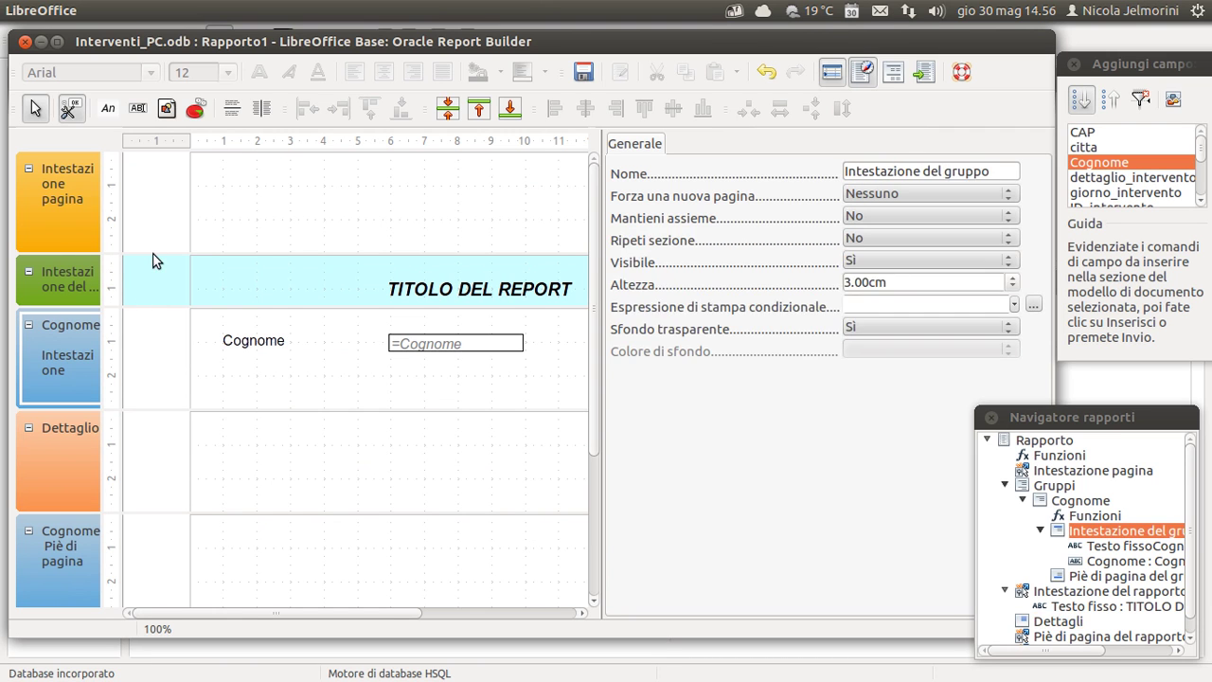
left_click(154, 261)
left_click_drag(153, 253, 157, 196)
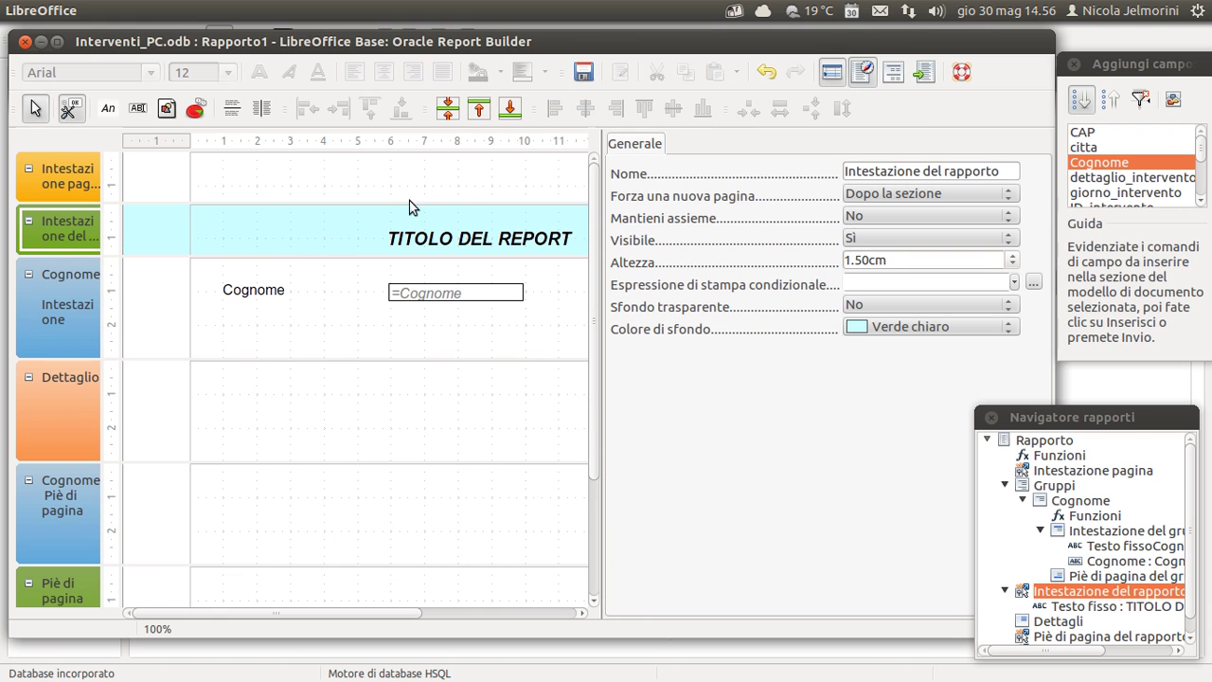
left_click_drag(297, 614, 533, 618)
left_click_drag(451, 615, 282, 613)
left_click_drag(146, 357, 169, 321)
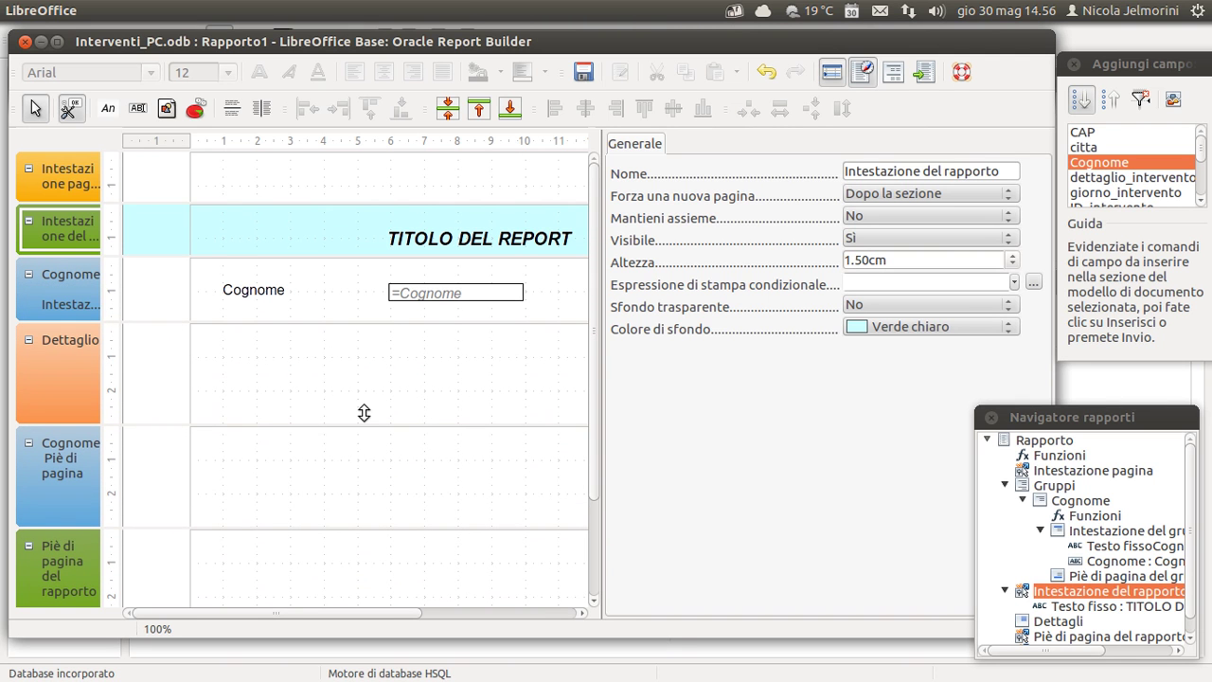
- Insert the dettaglio_intervento field with its label into the Dettaglio section, at about Y 0.71 cm
left_click(375, 372)
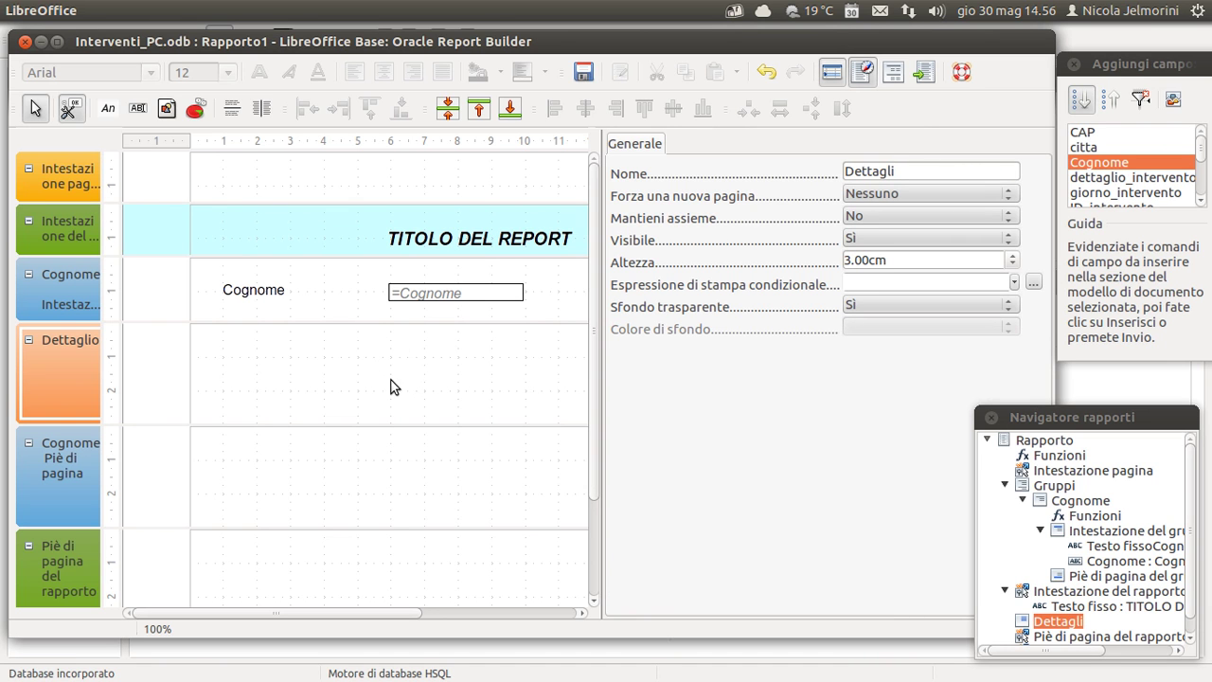
left_click_drag(1172, 185, 248, 344)
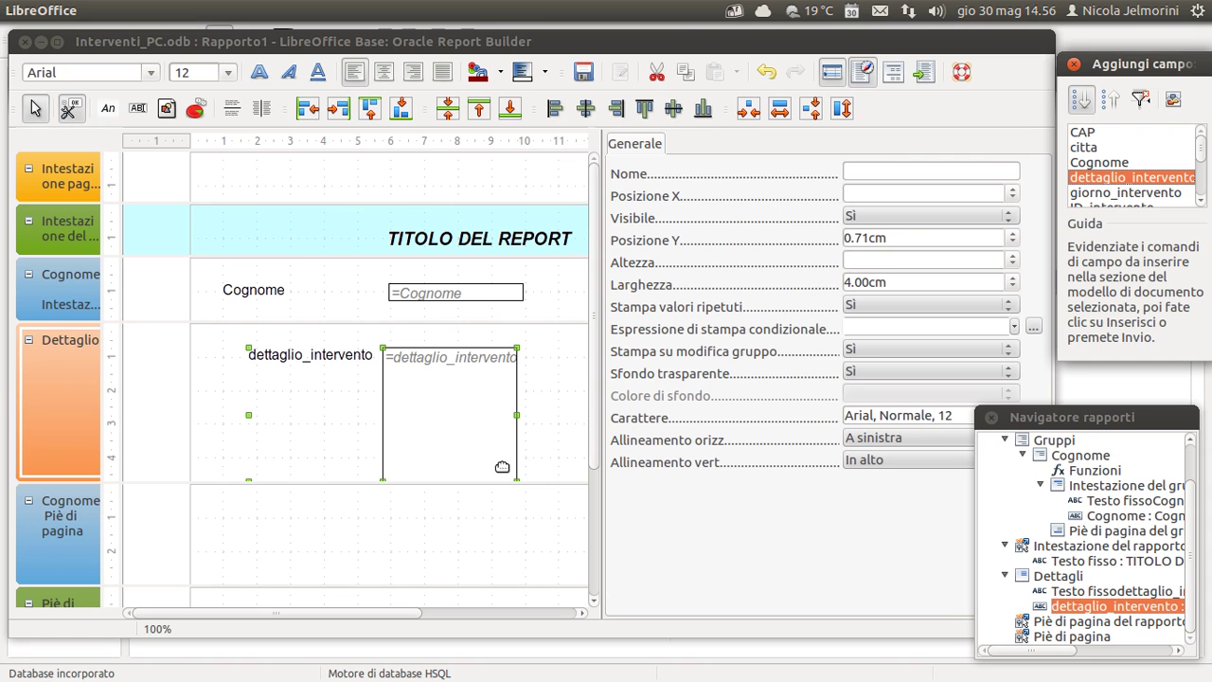
- Extend the Dettaglio section to about 5.5 cm high, ending just below the dettaglio_intervento field, and run the report
left_click_drag(181, 482, 179, 503)
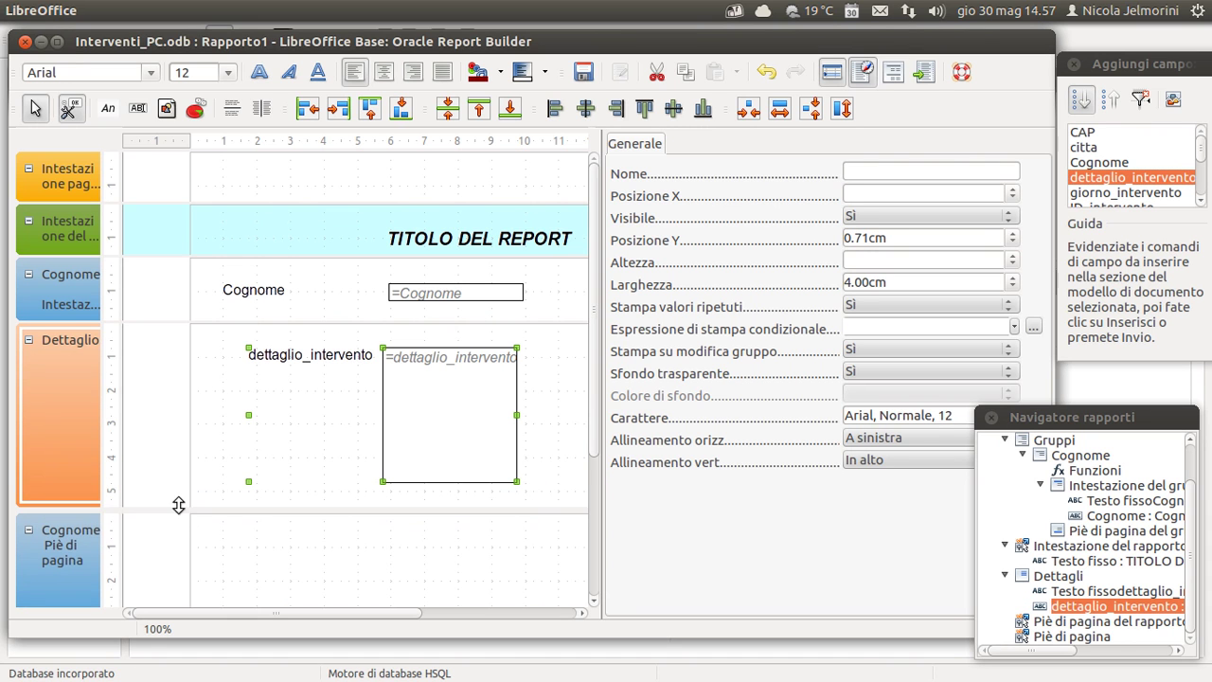
left_click(925, 74)
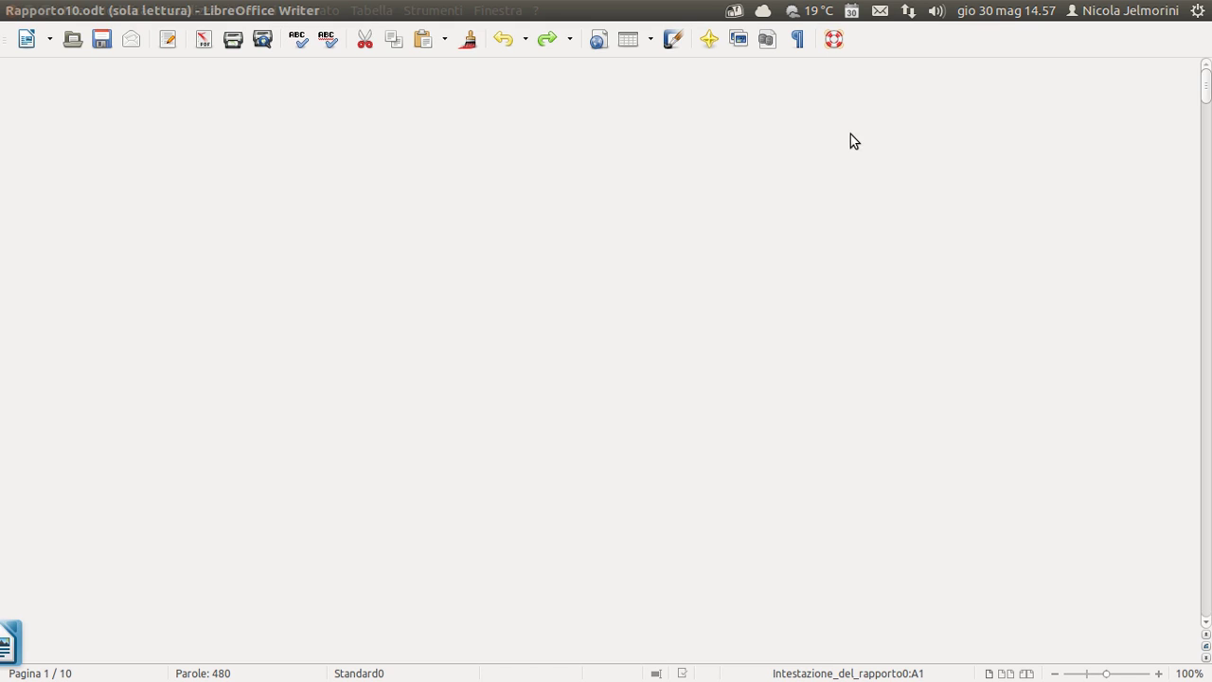
- Examine how the Cognome headings and dettaglio_intervento texts are laid out across the report's pages, and close the generated document
scroll(570, 369, "down", 10)
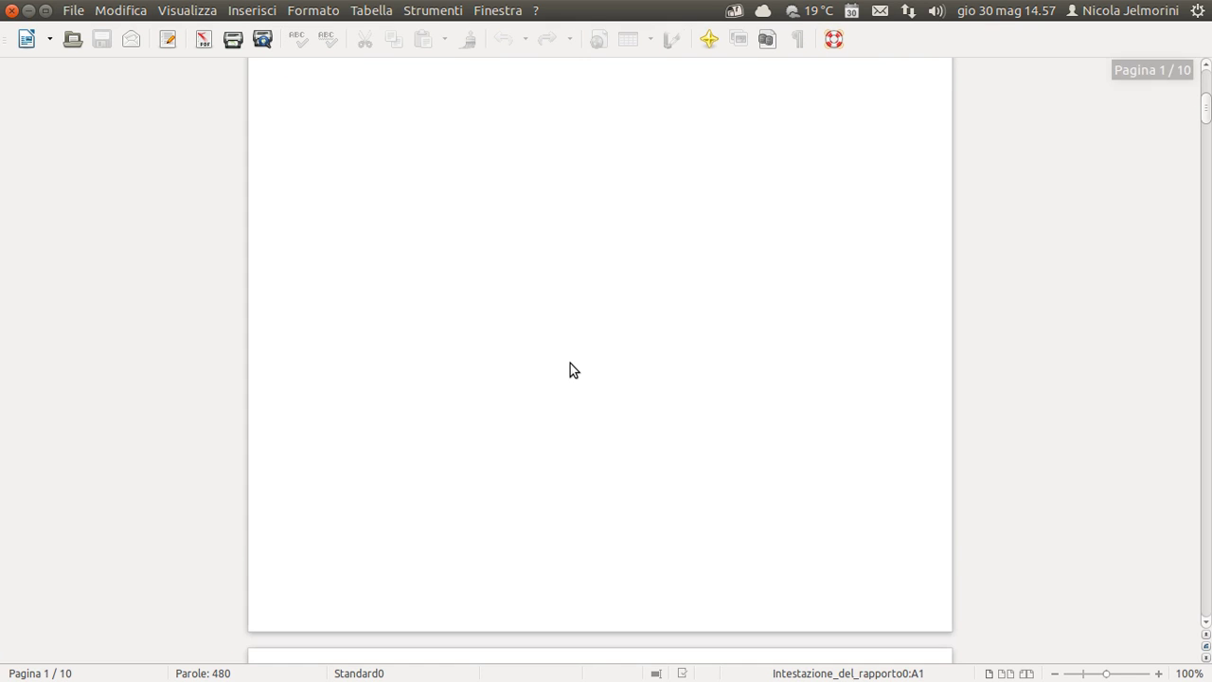
scroll(570, 369, "down", 5)
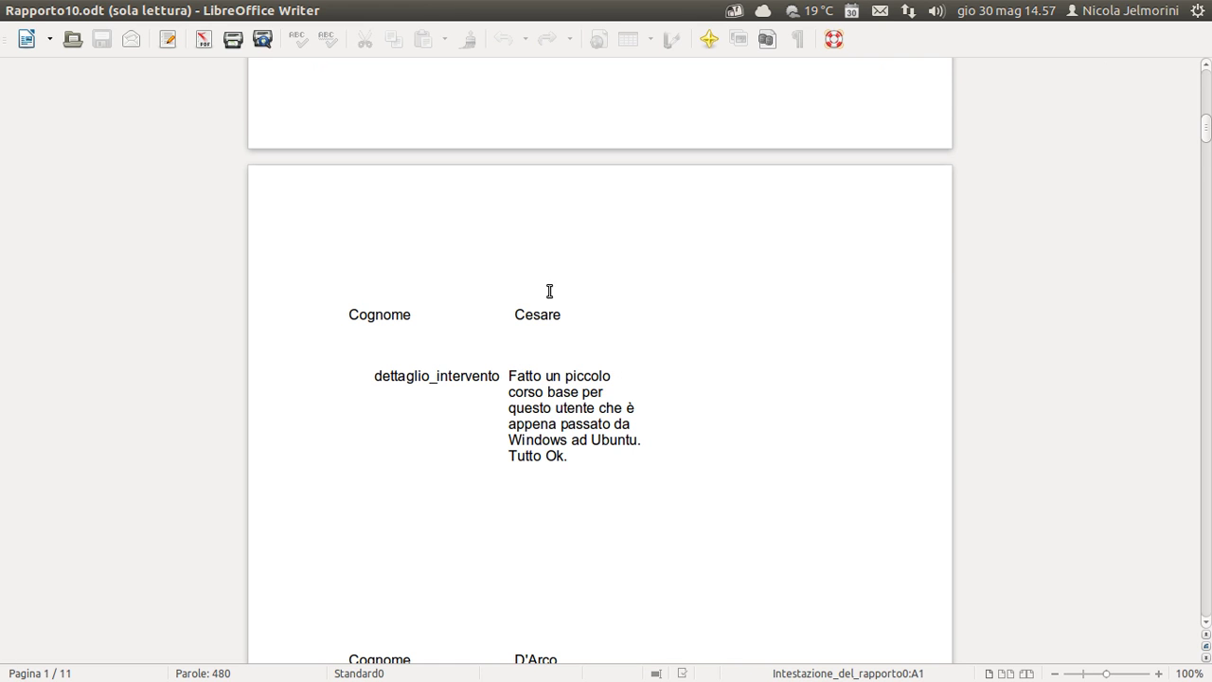
scroll(671, 344, "down", 6)
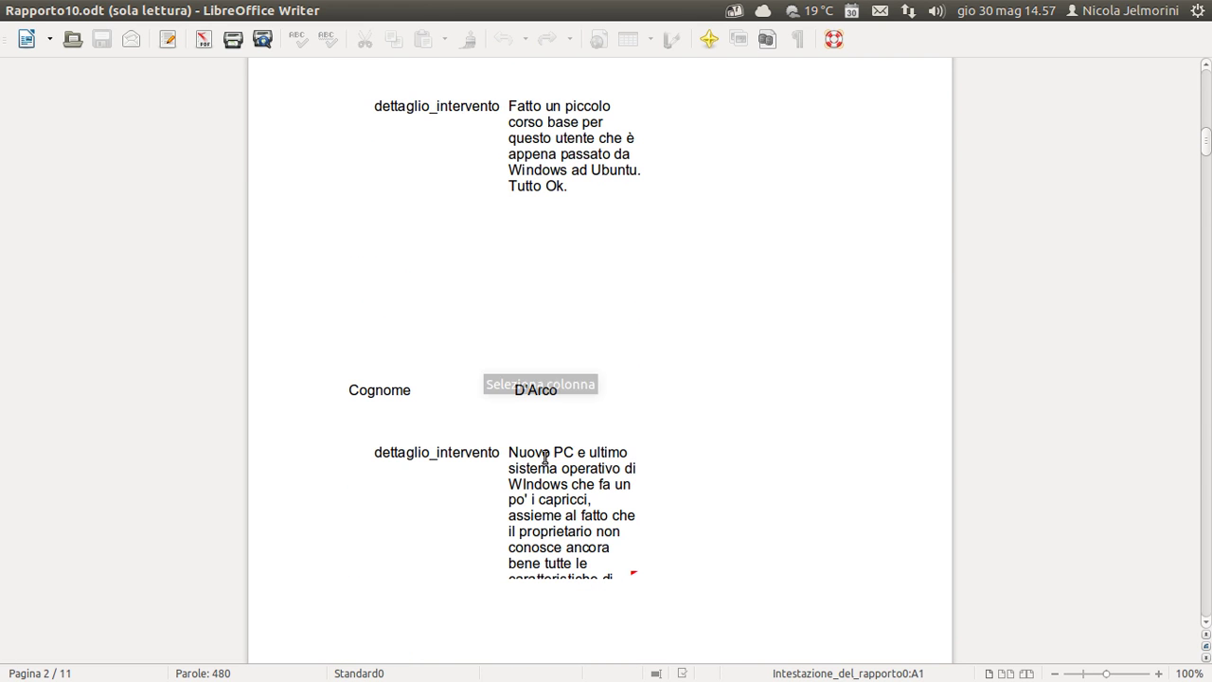
scroll(545, 458, "down", 2)
scroll(606, 359, "down", 3)
scroll(570, 301, "down", 10)
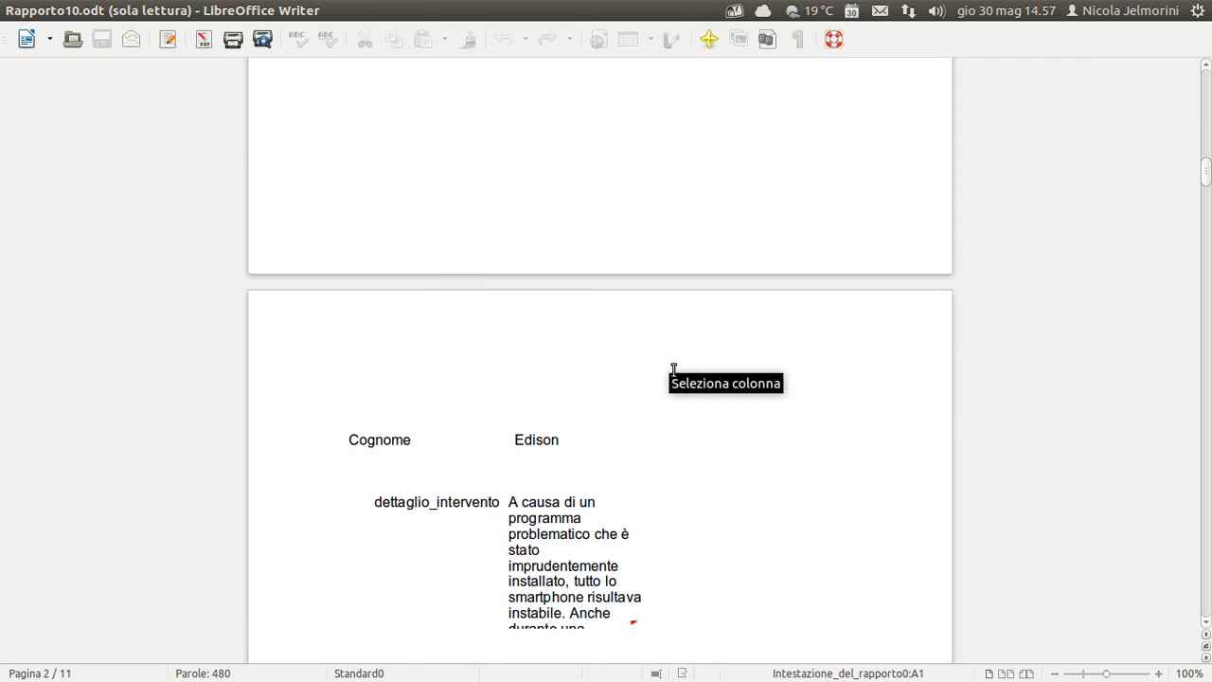
scroll(673, 369, "down", 3)
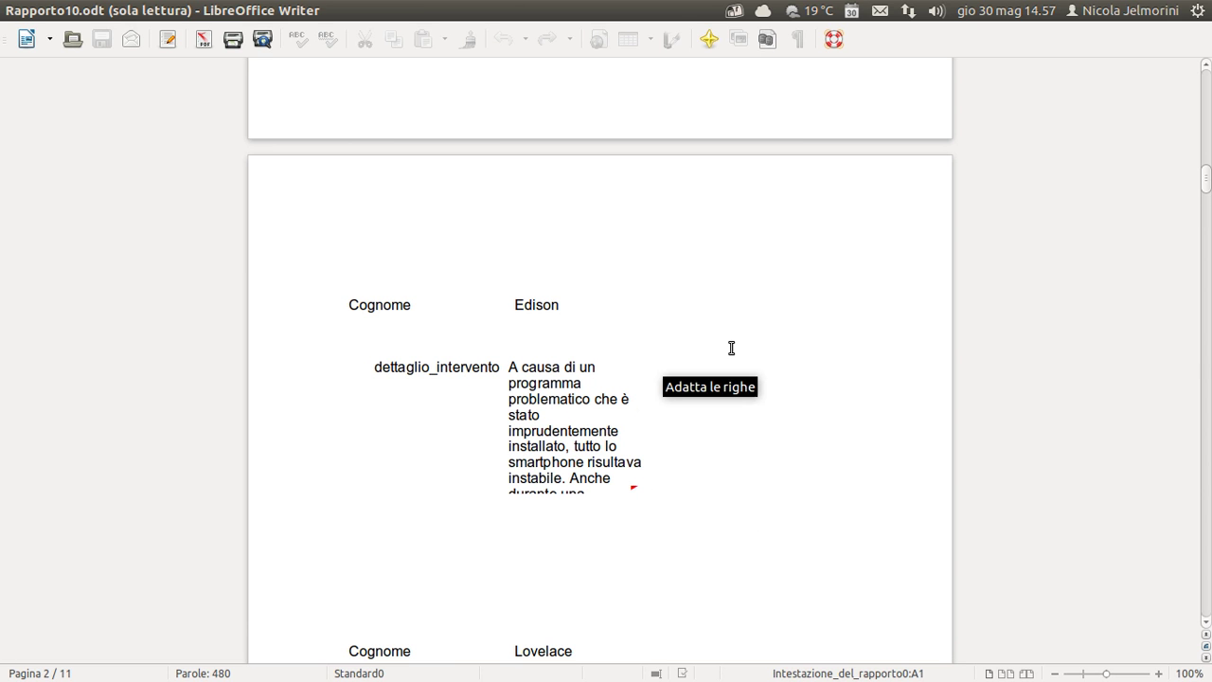
scroll(730, 347, "down", 4)
scroll(730, 347, "down", 3)
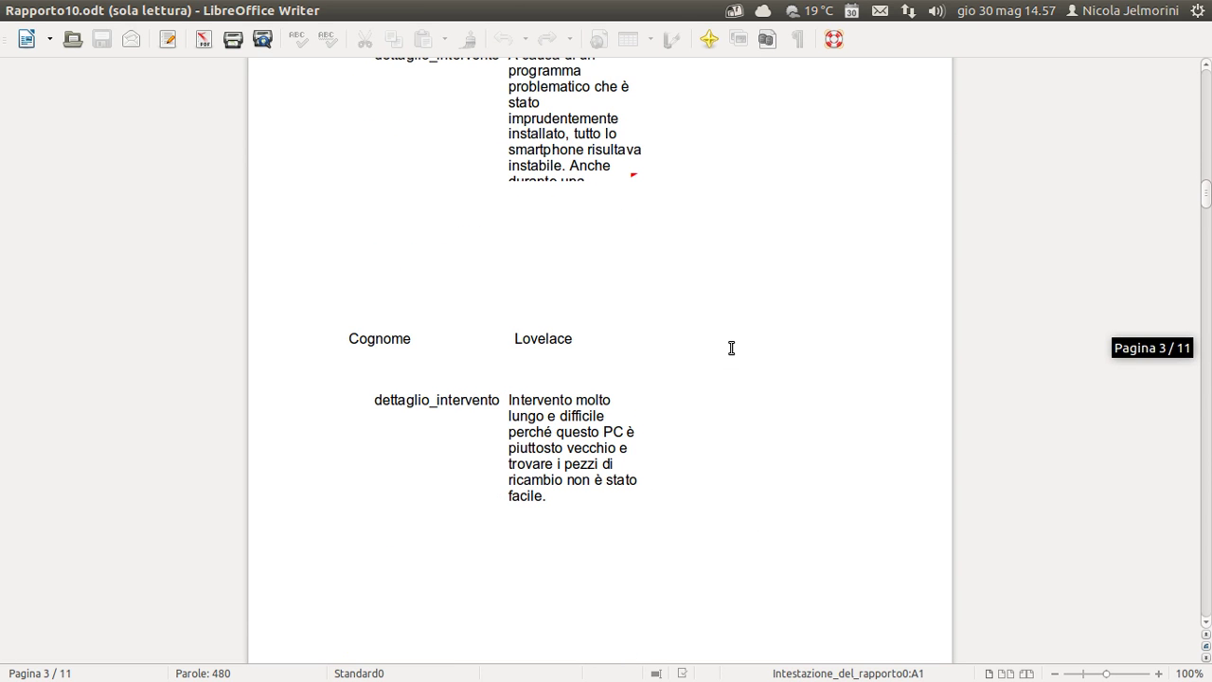
scroll(731, 348, "down", 2)
scroll(731, 347, "down", 18)
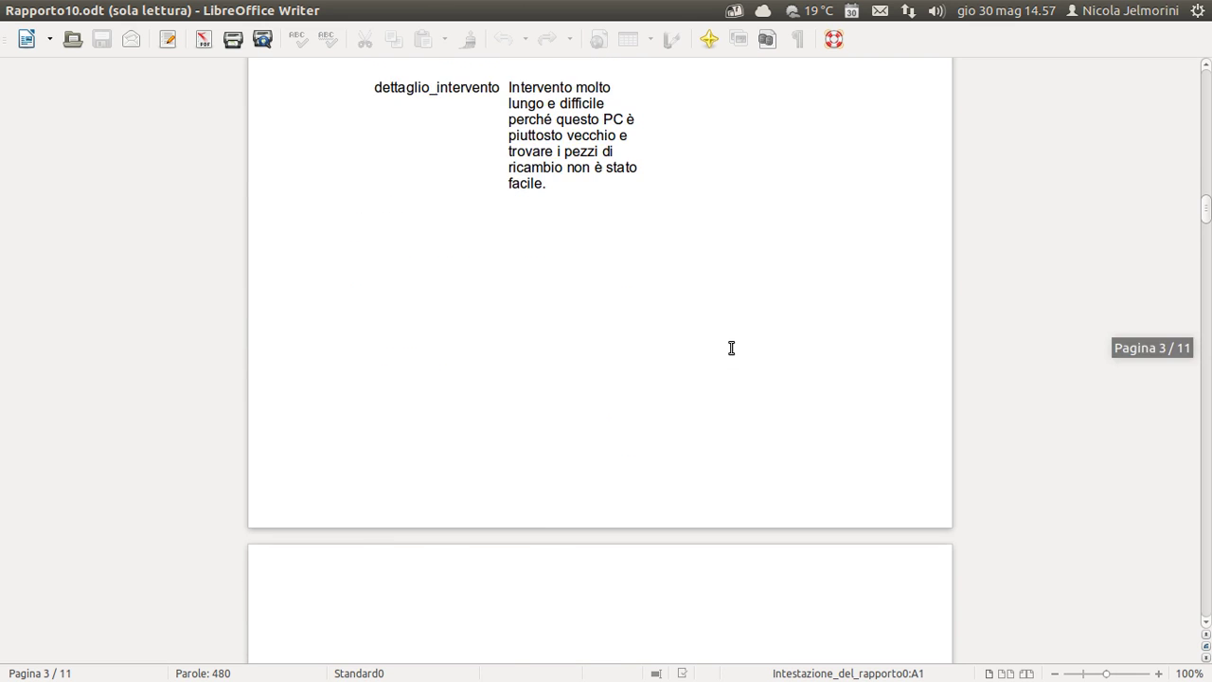
scroll(731, 348, "down", 20)
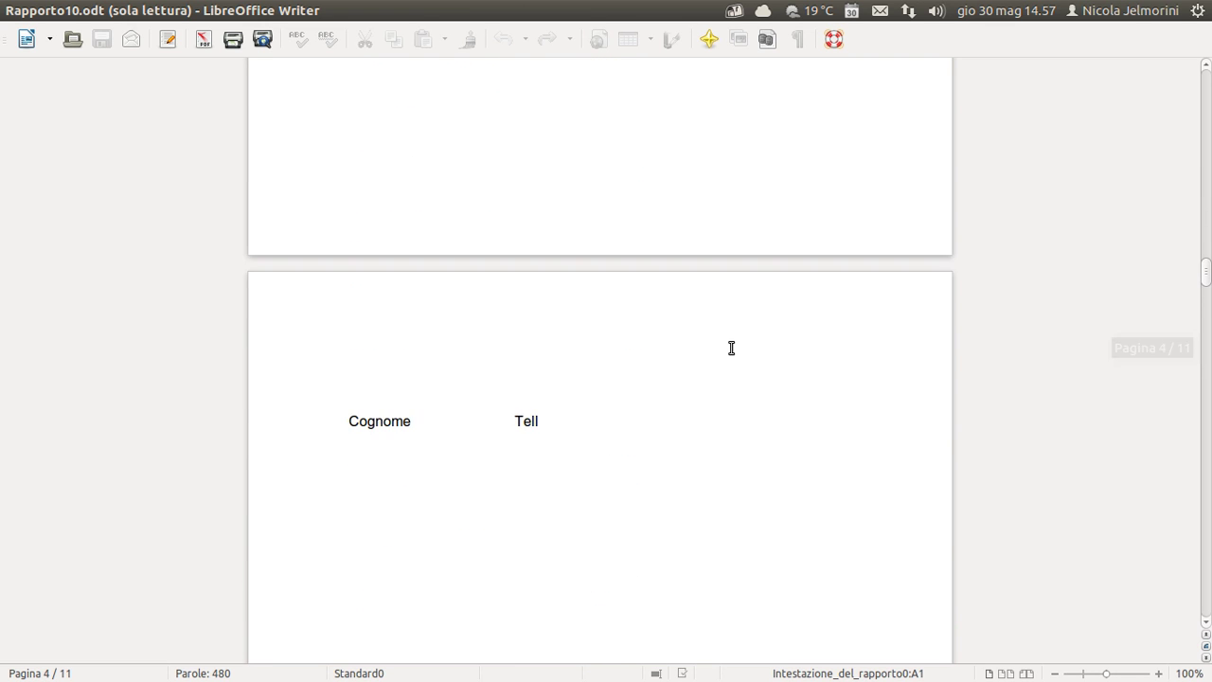
scroll(731, 348, "down", 9)
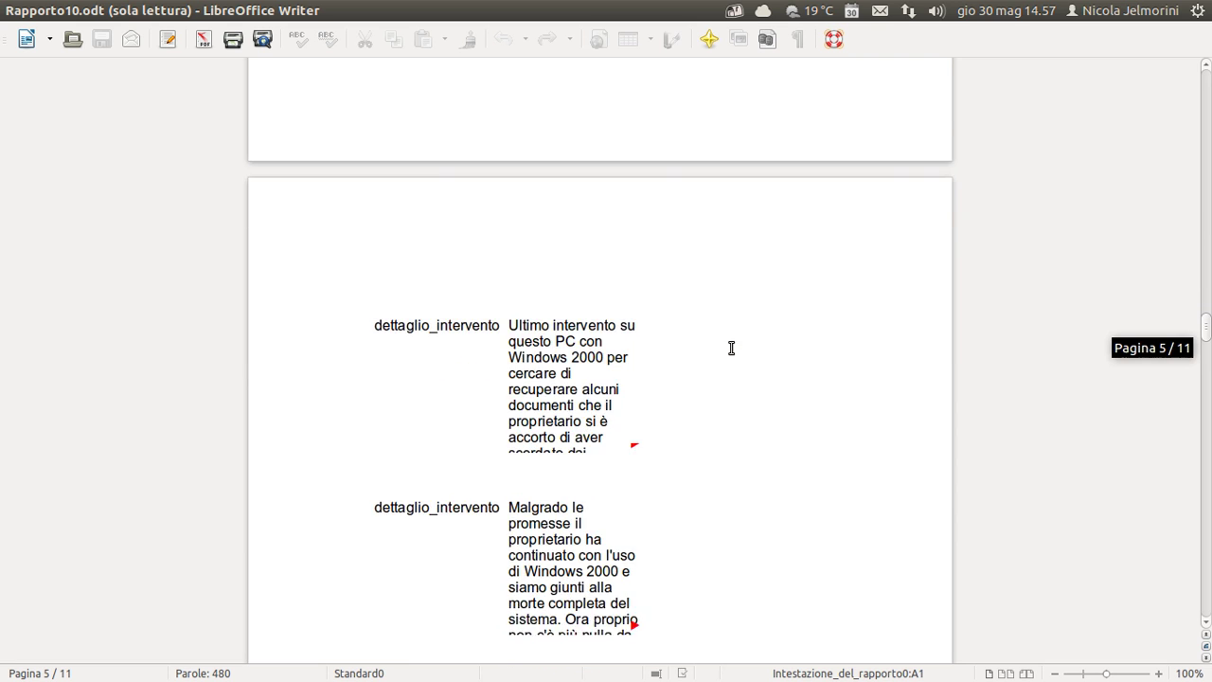
scroll(730, 348, "up", 20)
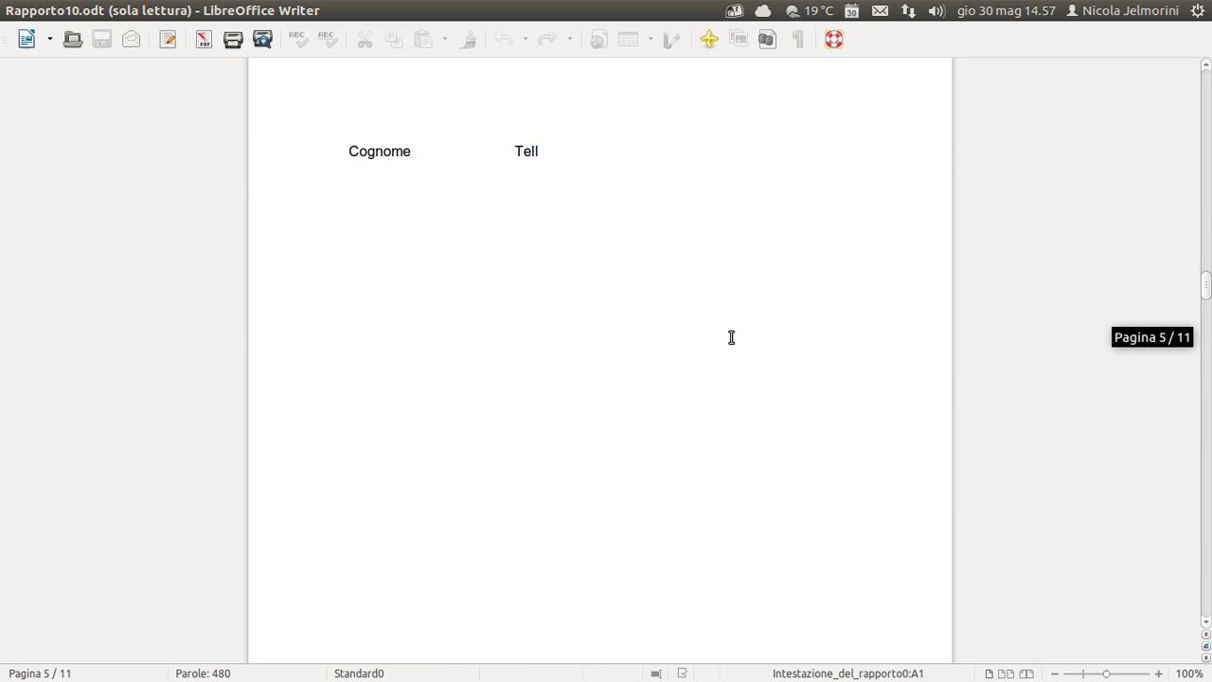
scroll(573, 288, "down", 20)
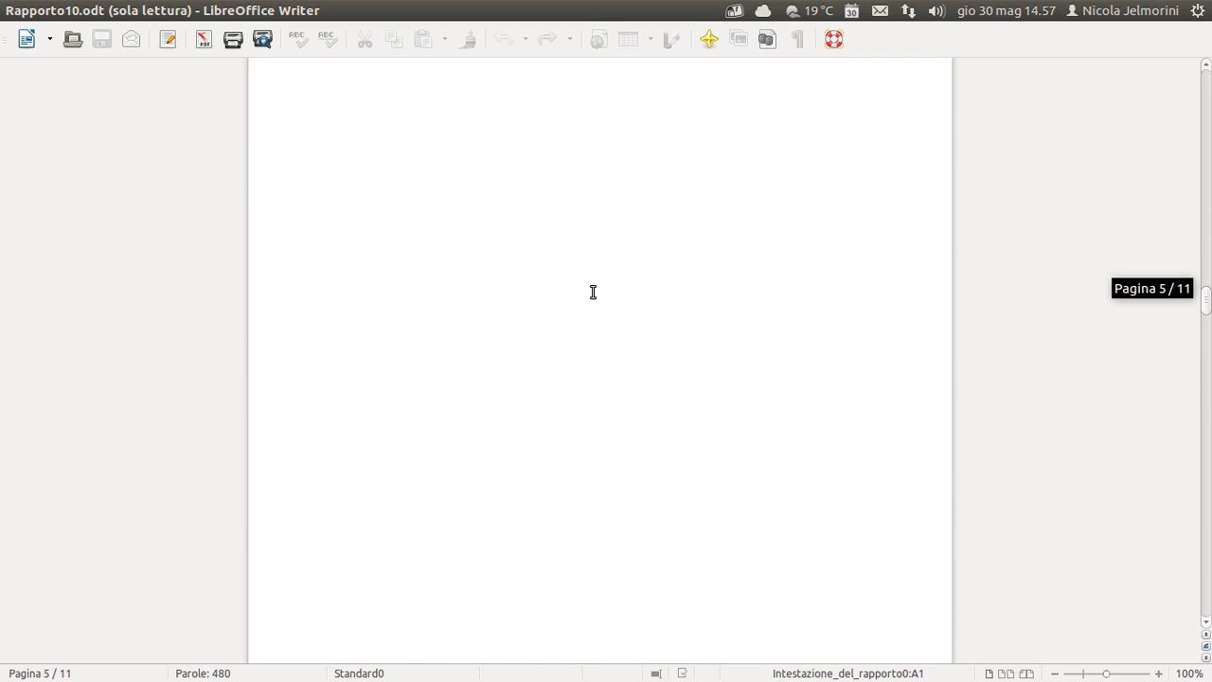
scroll(610, 308, "down", 4)
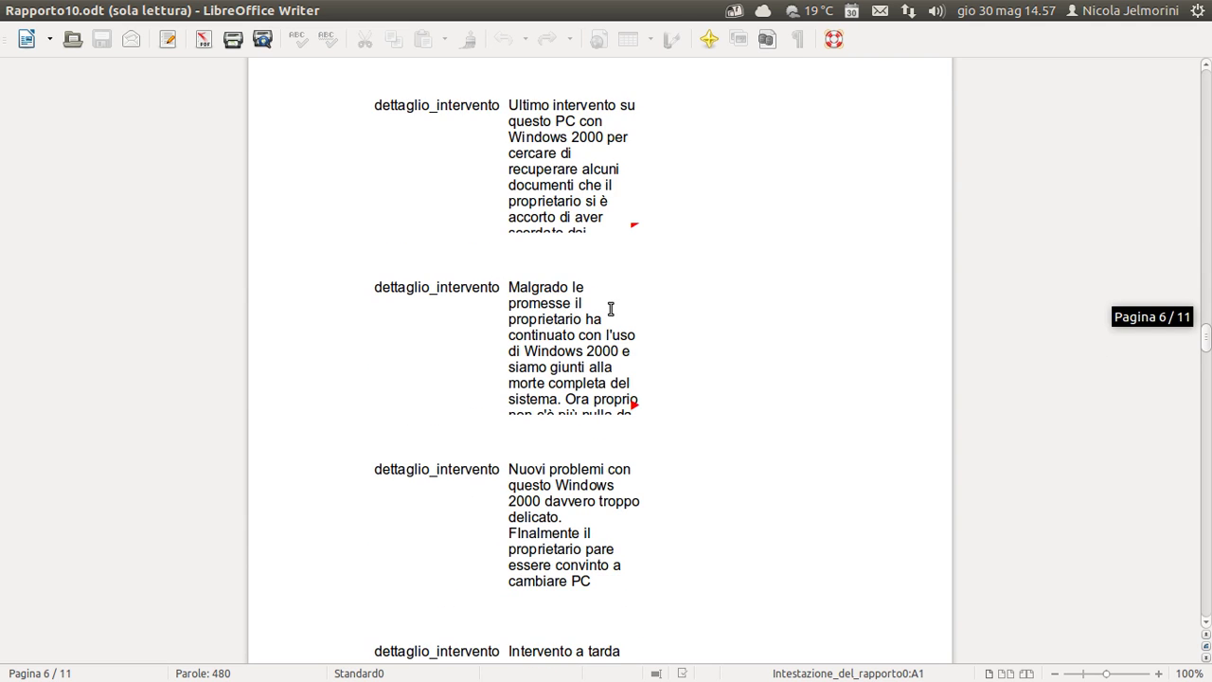
scroll(613, 352, "down", 20)
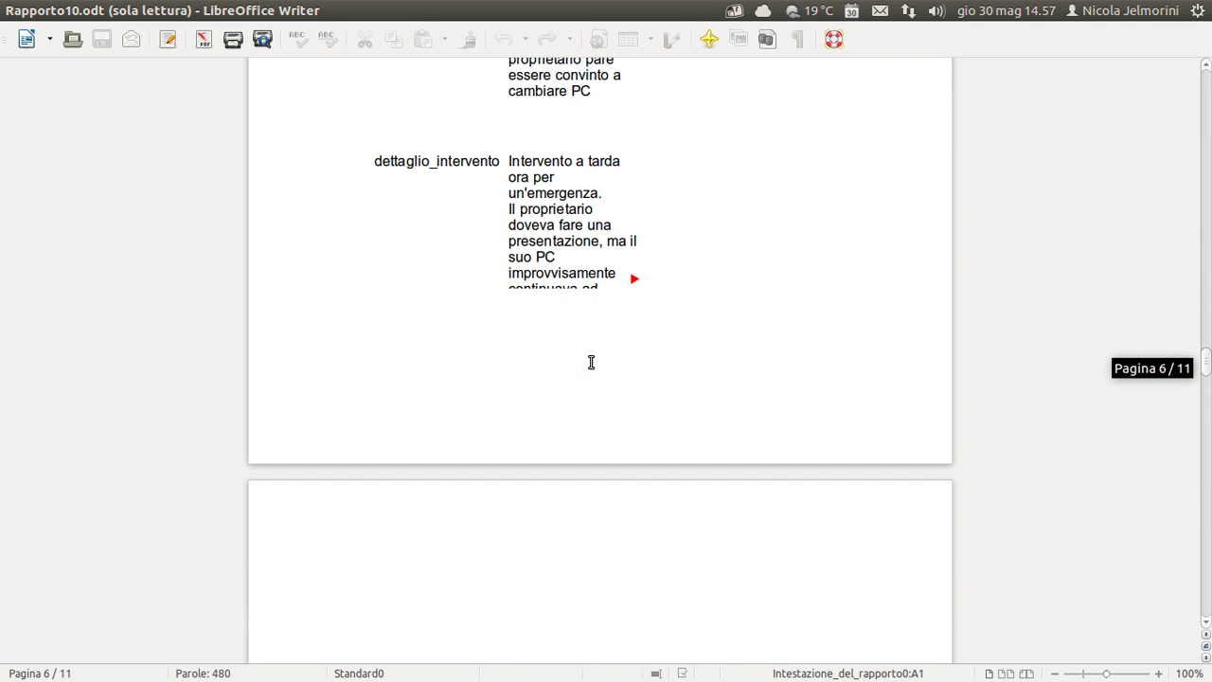
scroll(647, 408, "down", 20)
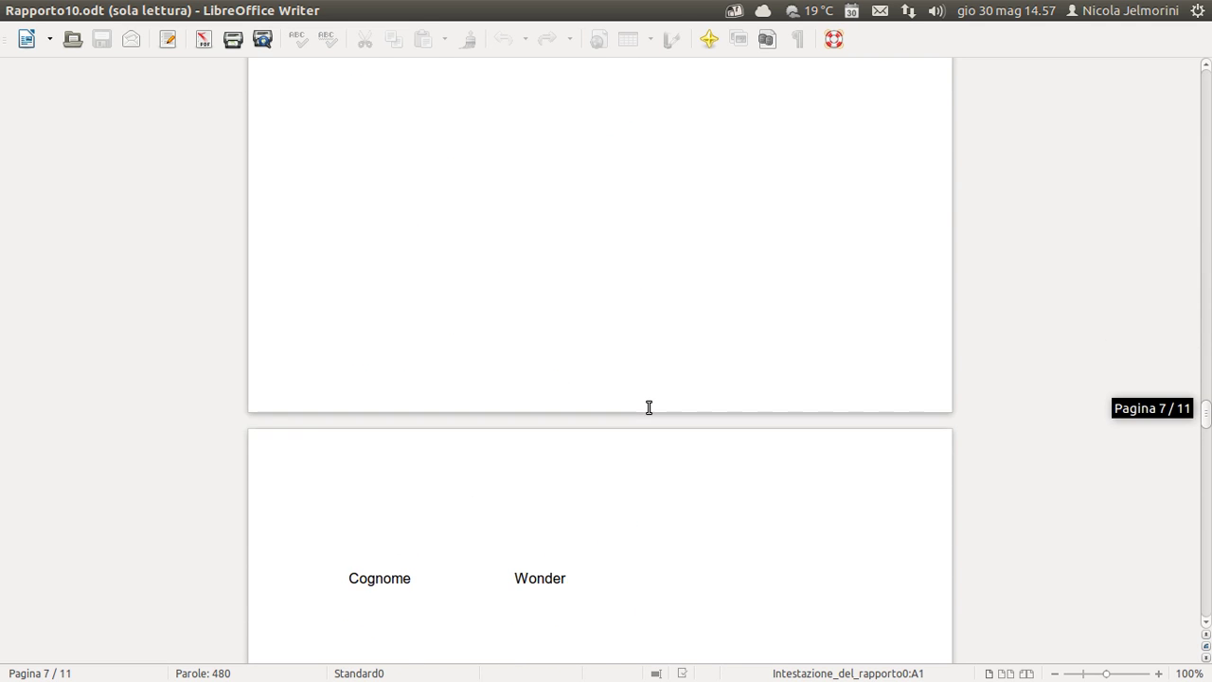
scroll(648, 407, "down", 20)
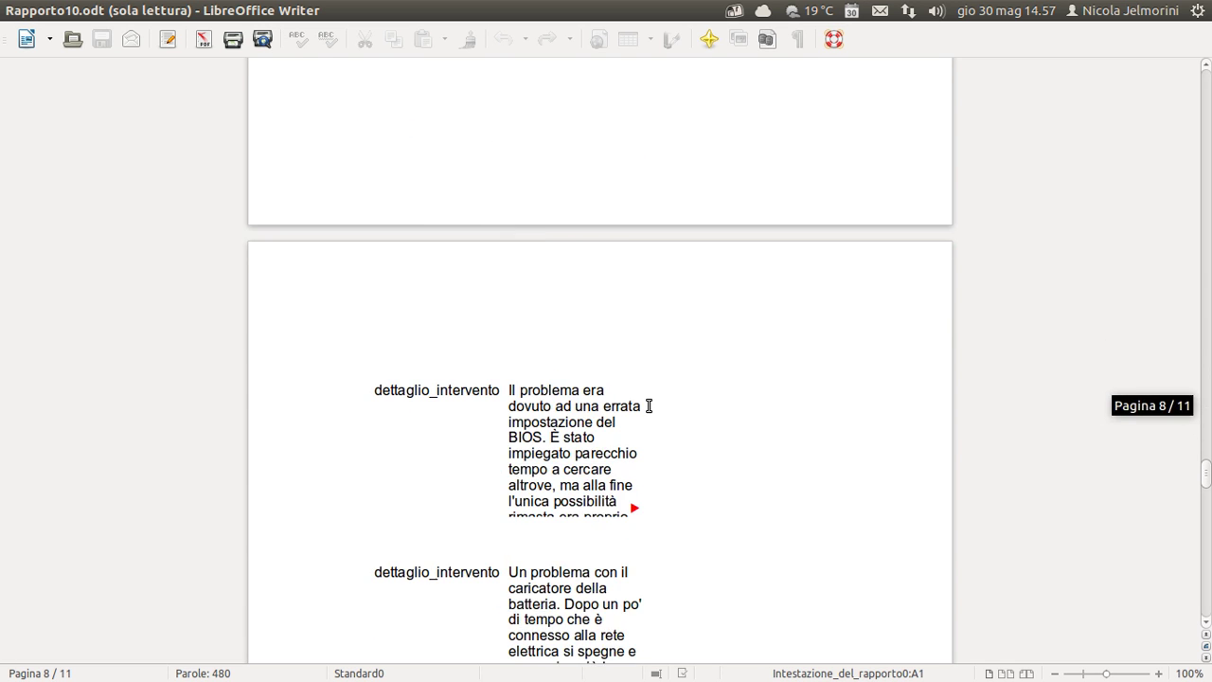
scroll(663, 358, "up", 20)
scroll(568, 366, "down", 5)
scroll(587, 367, "down", 20)
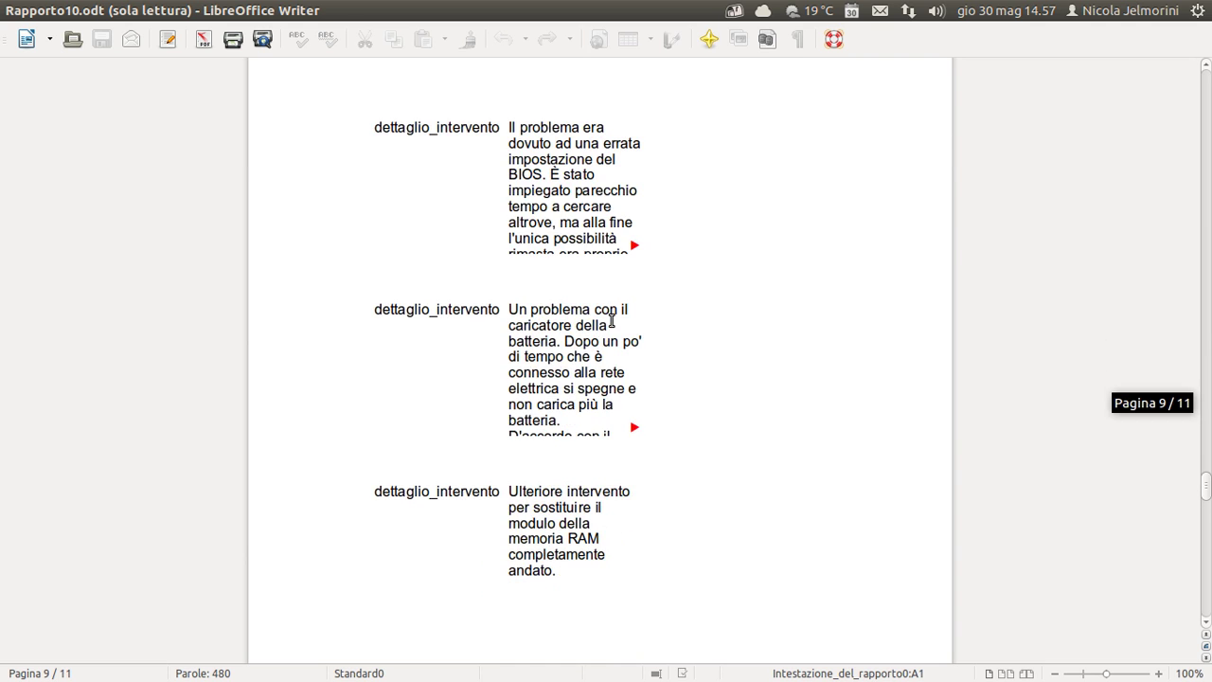
scroll(611, 322, "down", 4)
scroll(576, 324, "down", 11)
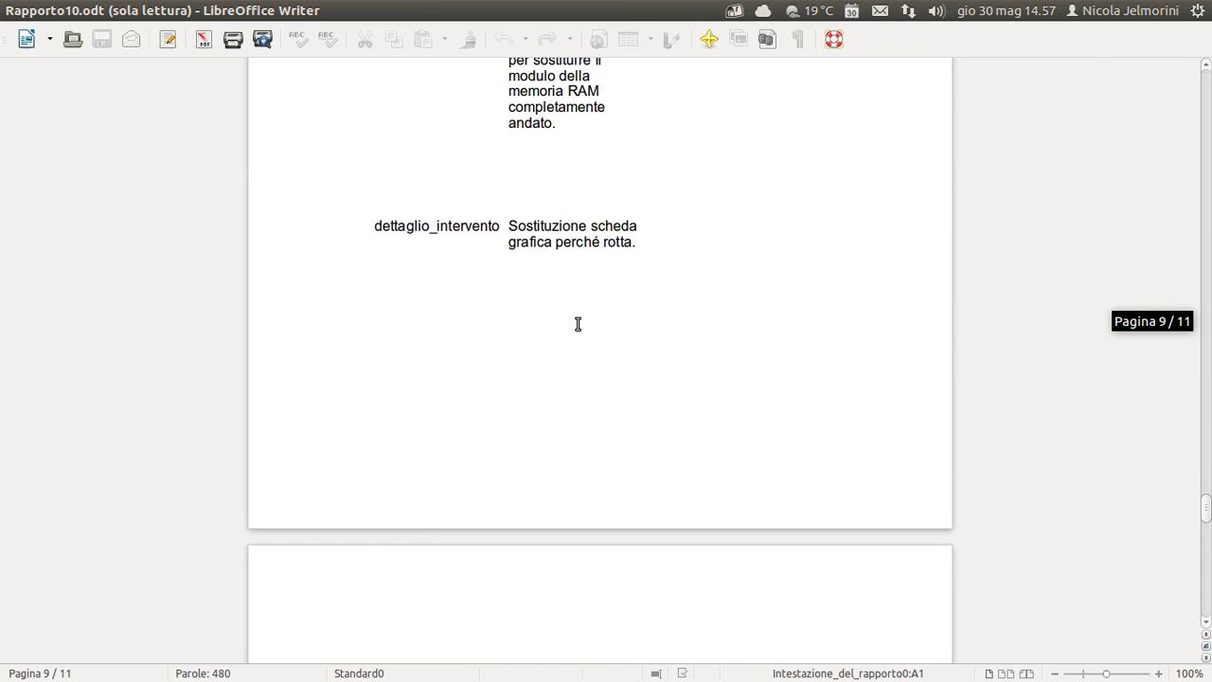
scroll(625, 372, "down", 6)
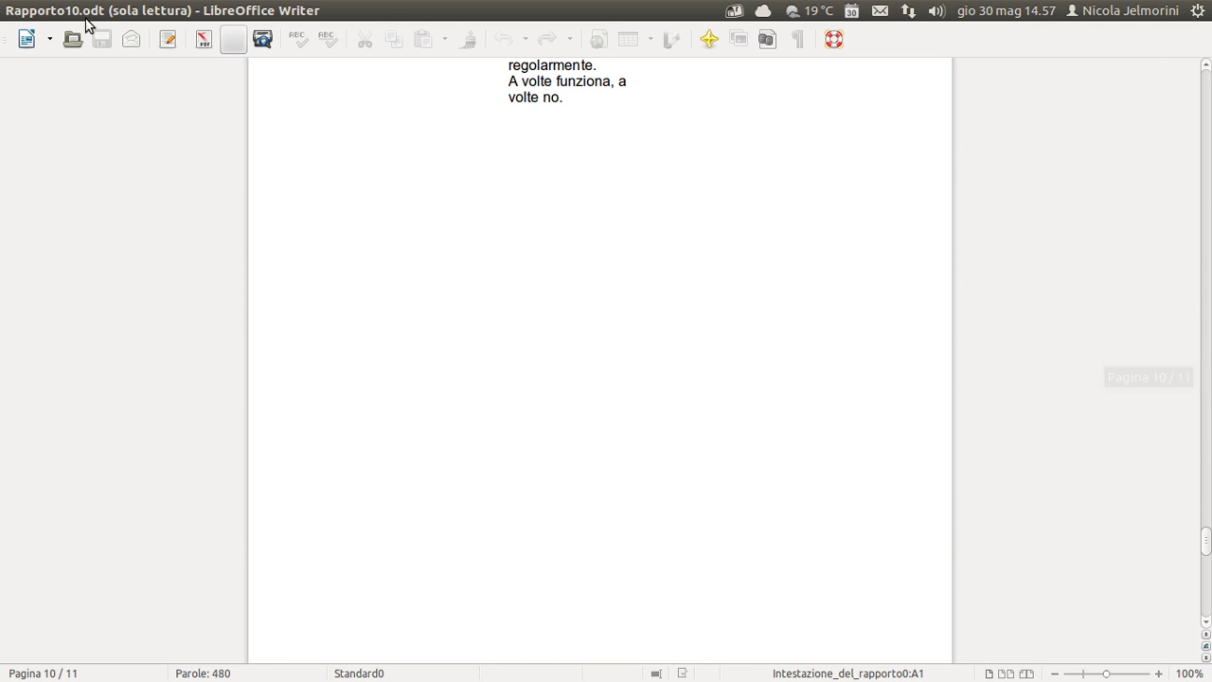
left_click(13, 10)
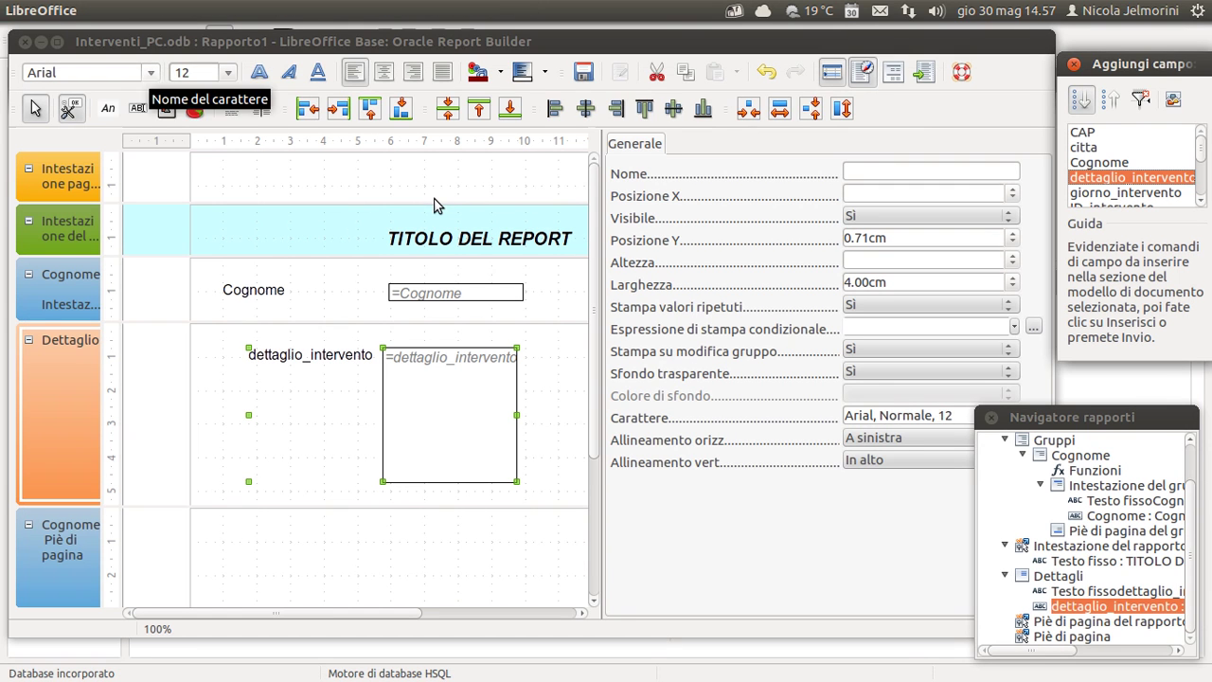
- Set Mantieni assieme to Sì for the Cognome Intestazione section, leaving Forza una nuova pagina at Nessuno
left_click(416, 556)
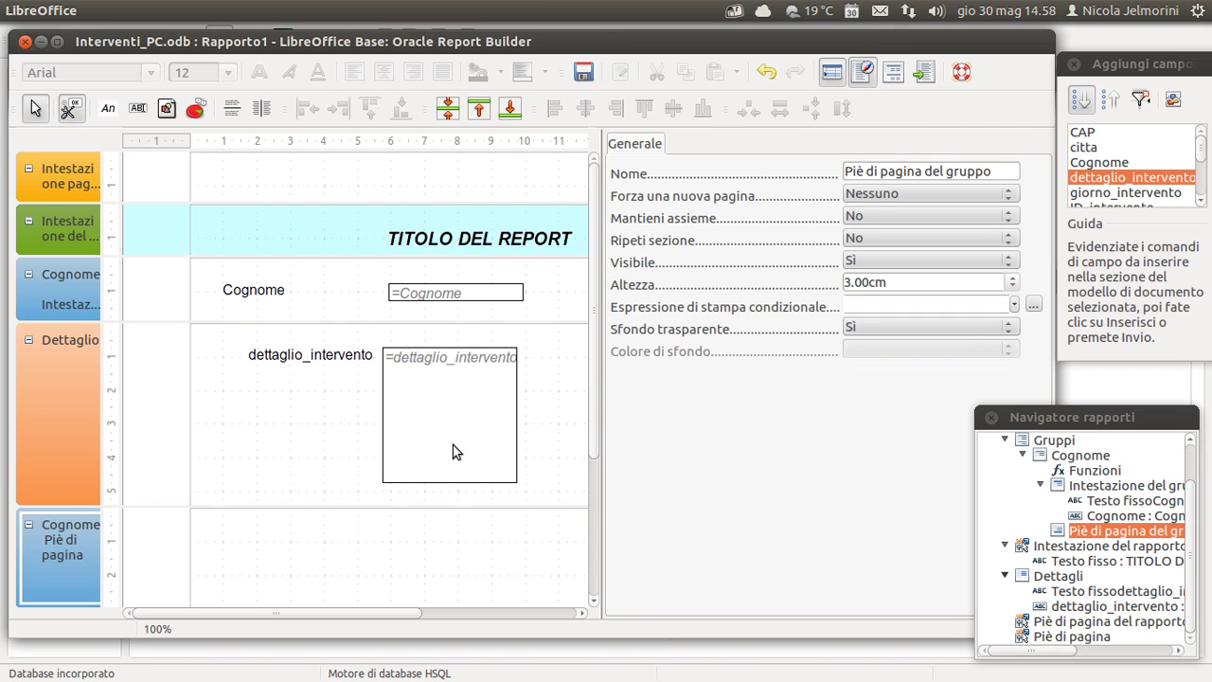
left_click(28, 288)
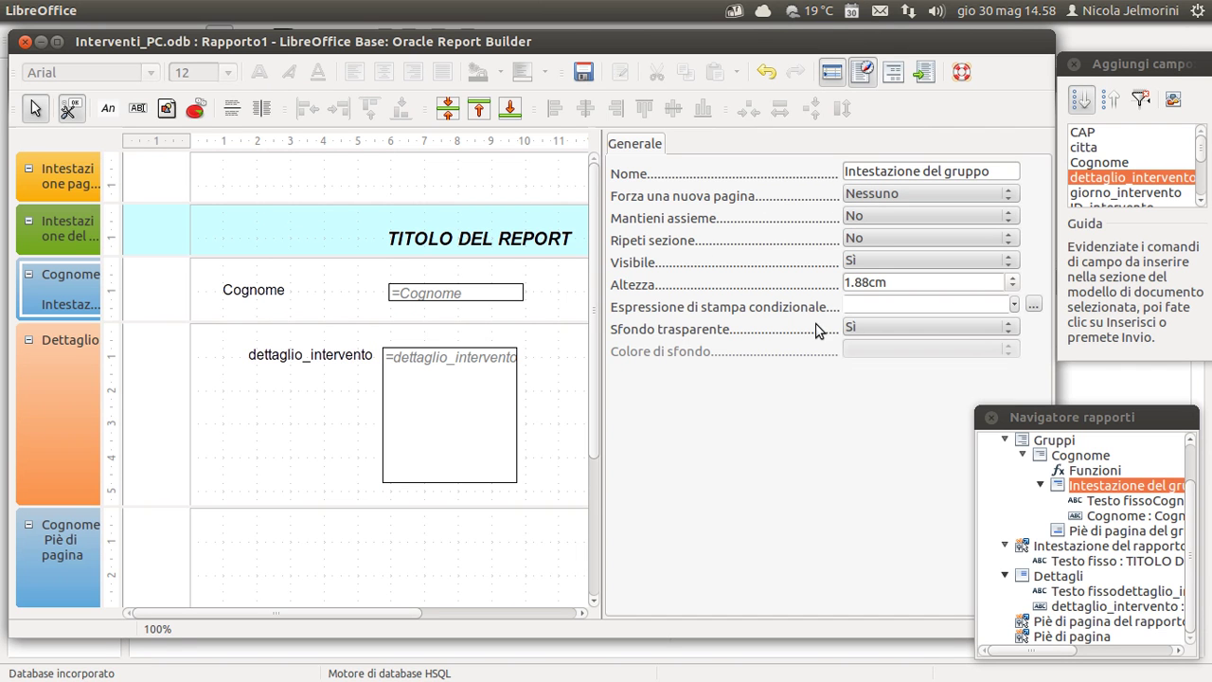
left_click(891, 196)
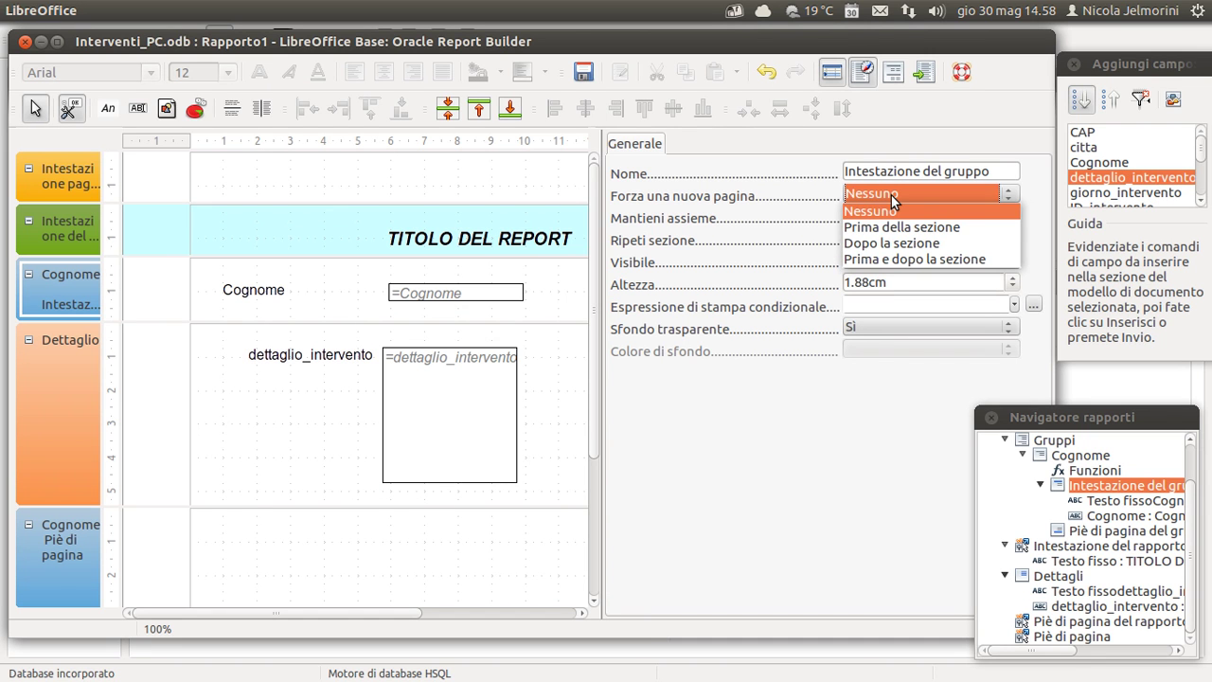
left_click(892, 203)
left_click(902, 219)
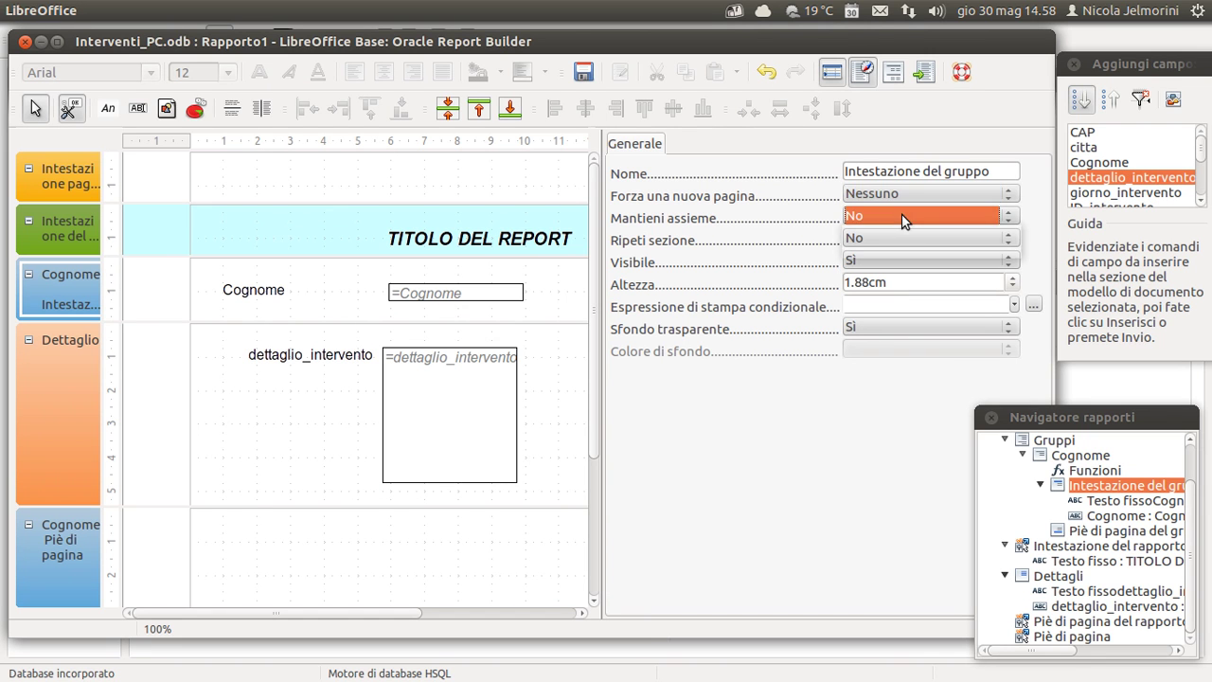
left_click(884, 251)
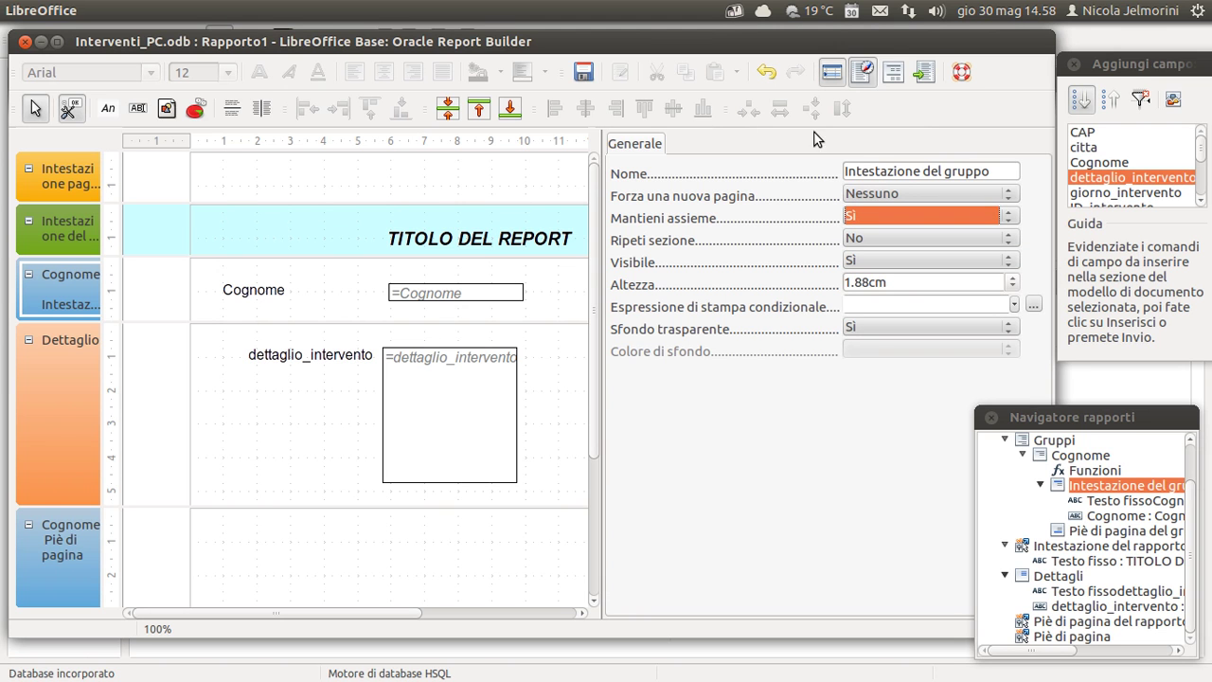
- Run the report, examine how the Cognome headings and dettaglio_intervento texts fall across its pages, and close the generated document
left_click(925, 74)
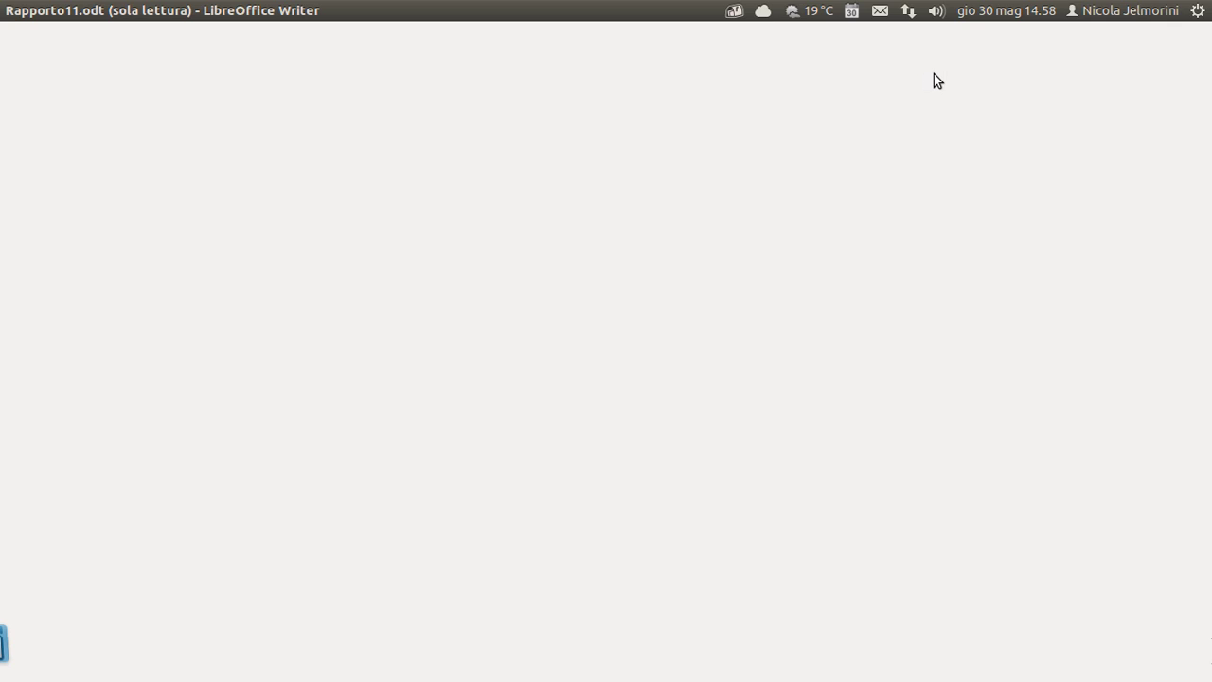
scroll(620, 410, "down", 15)
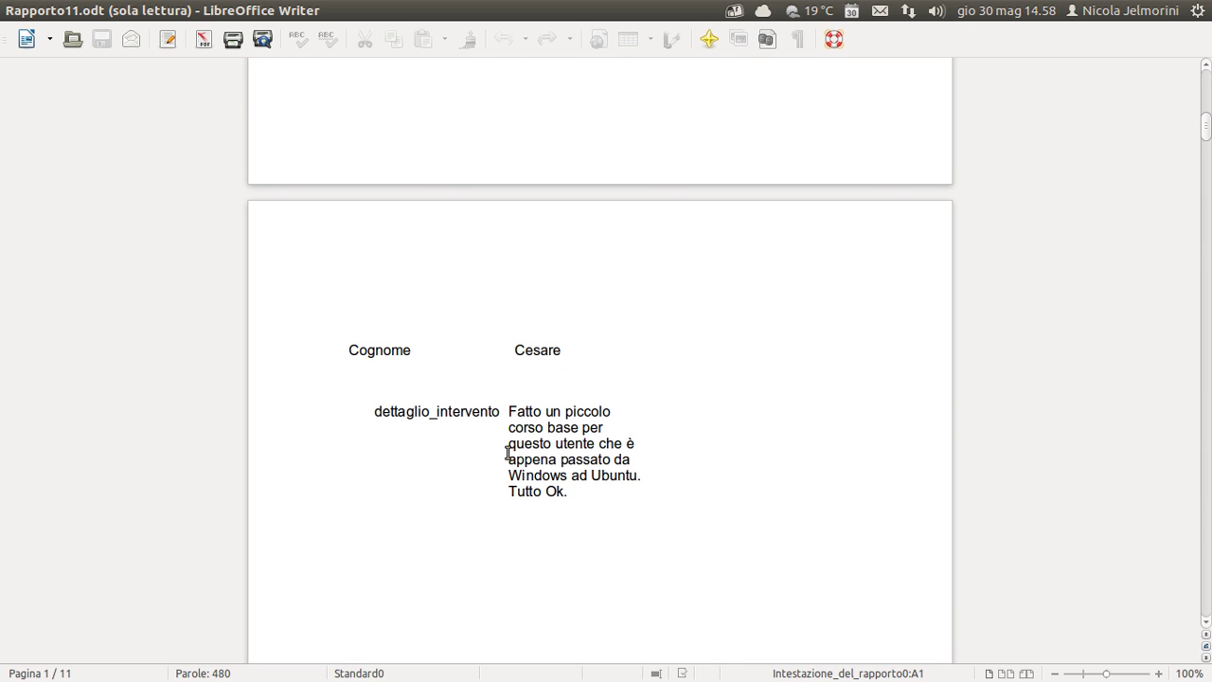
left_click_drag(324, 349, 541, 347)
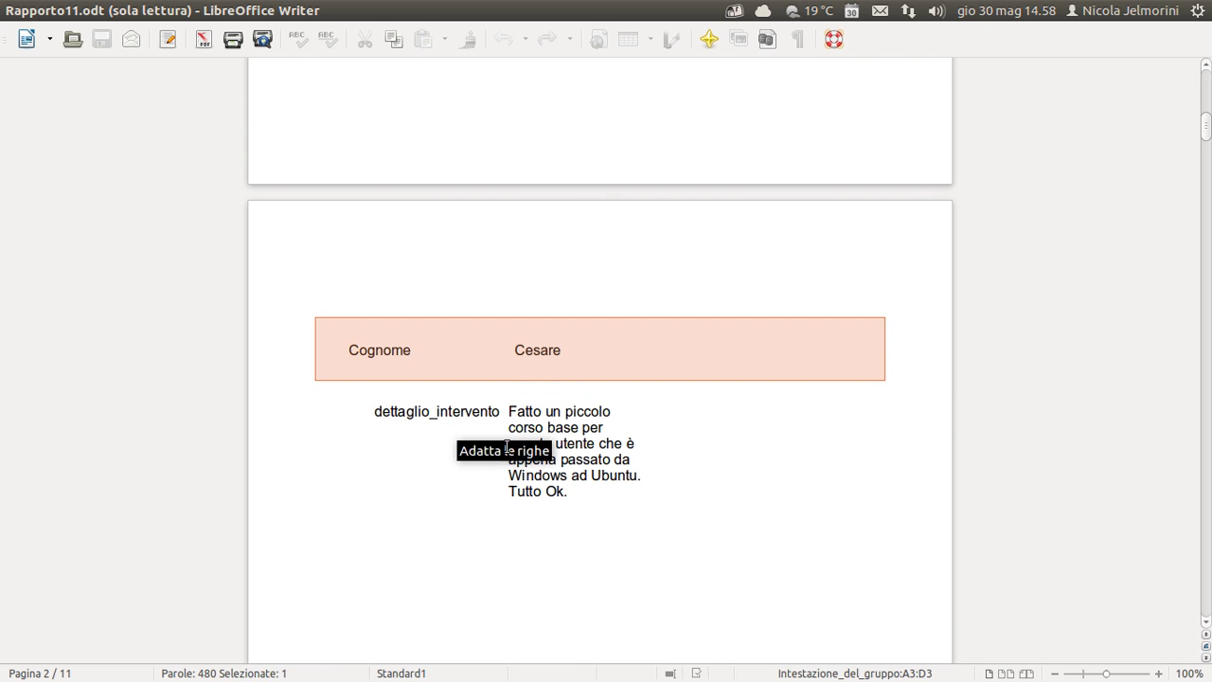
left_click(541, 420)
scroll(418, 407, "down", 5)
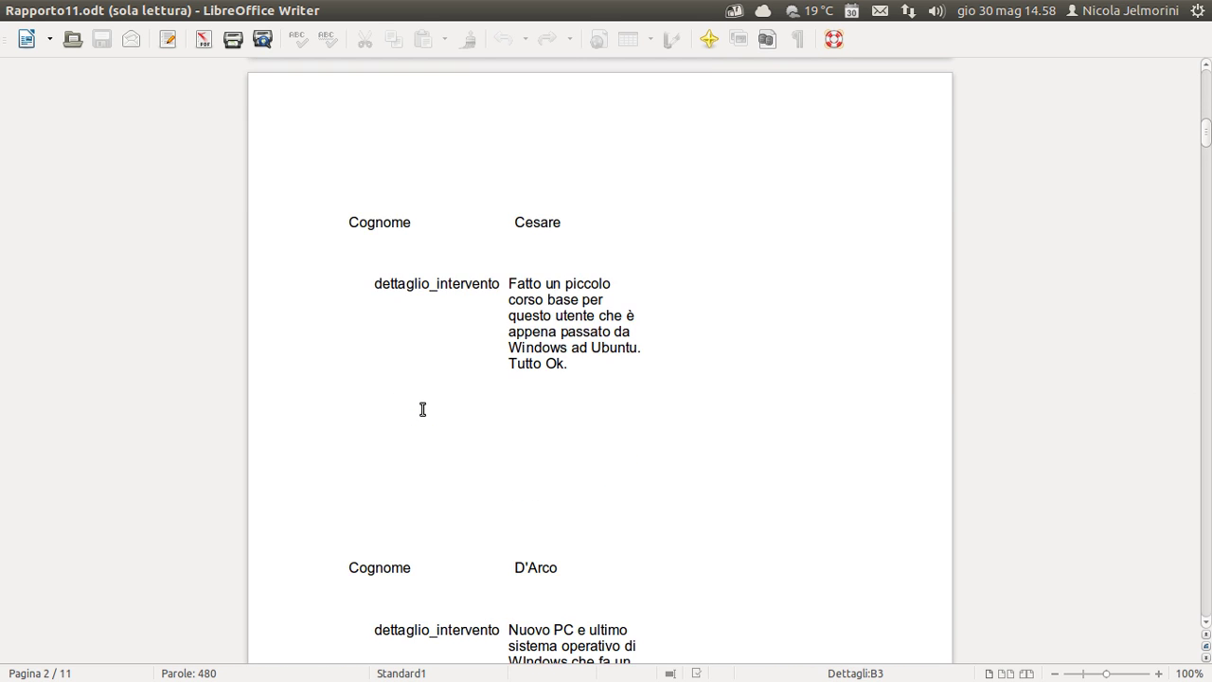
scroll(481, 454, "down", 5)
scroll(605, 391, "down", 5)
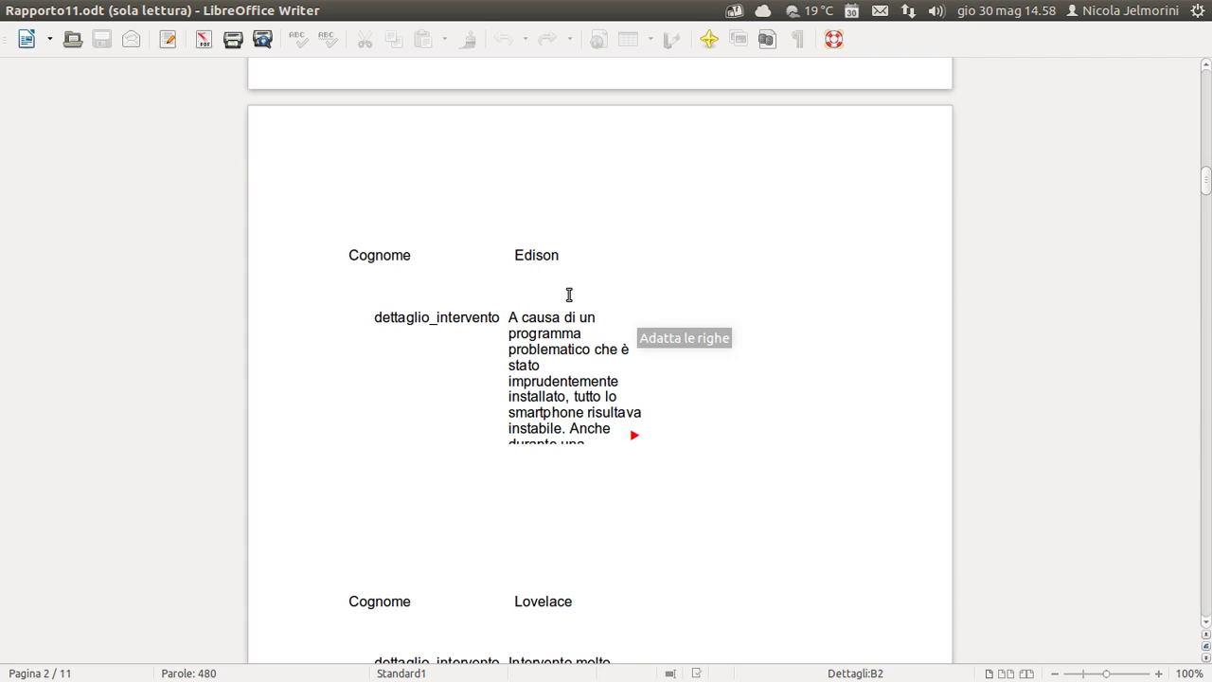
scroll(578, 341, "down", 10)
scroll(550, 341, "up", 9)
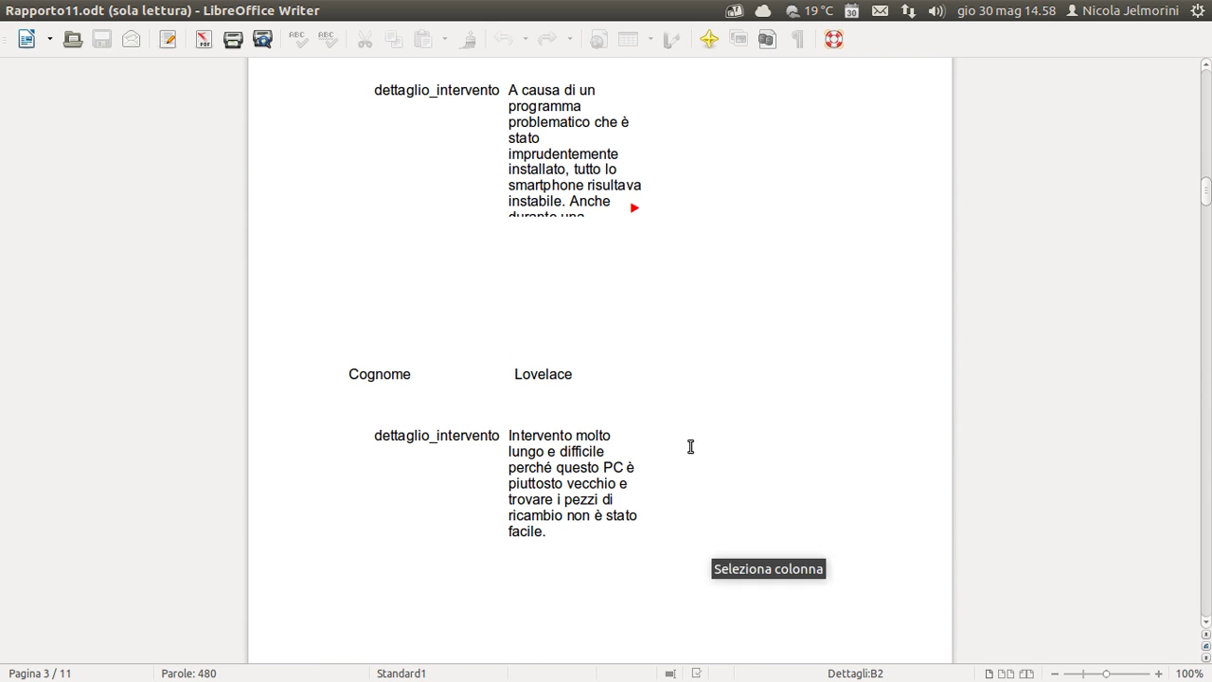
scroll(526, 417, "down", 20)
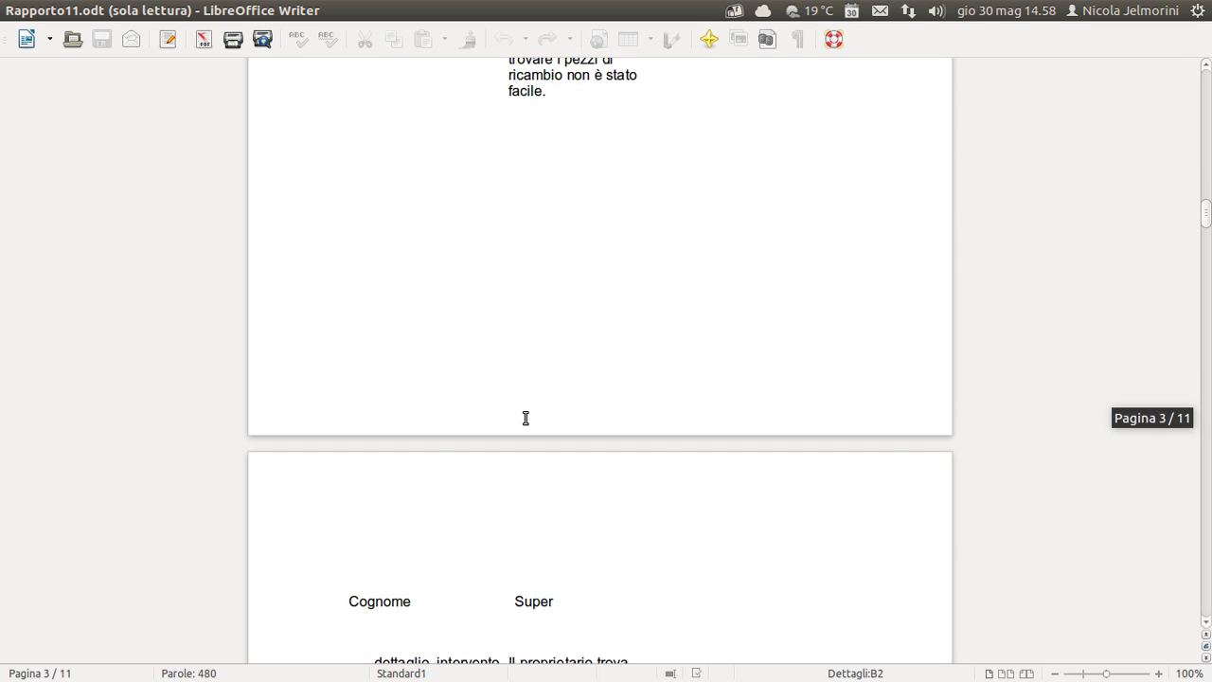
scroll(525, 417, "down", 20)
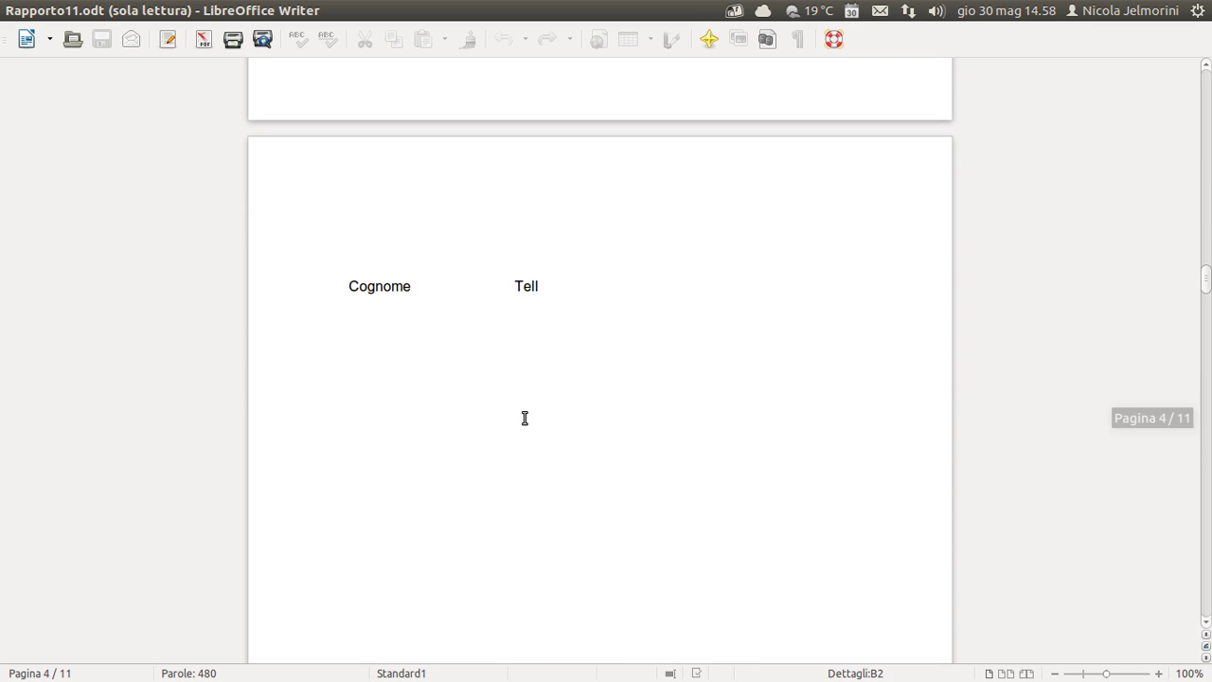
scroll(525, 418, "down", 20)
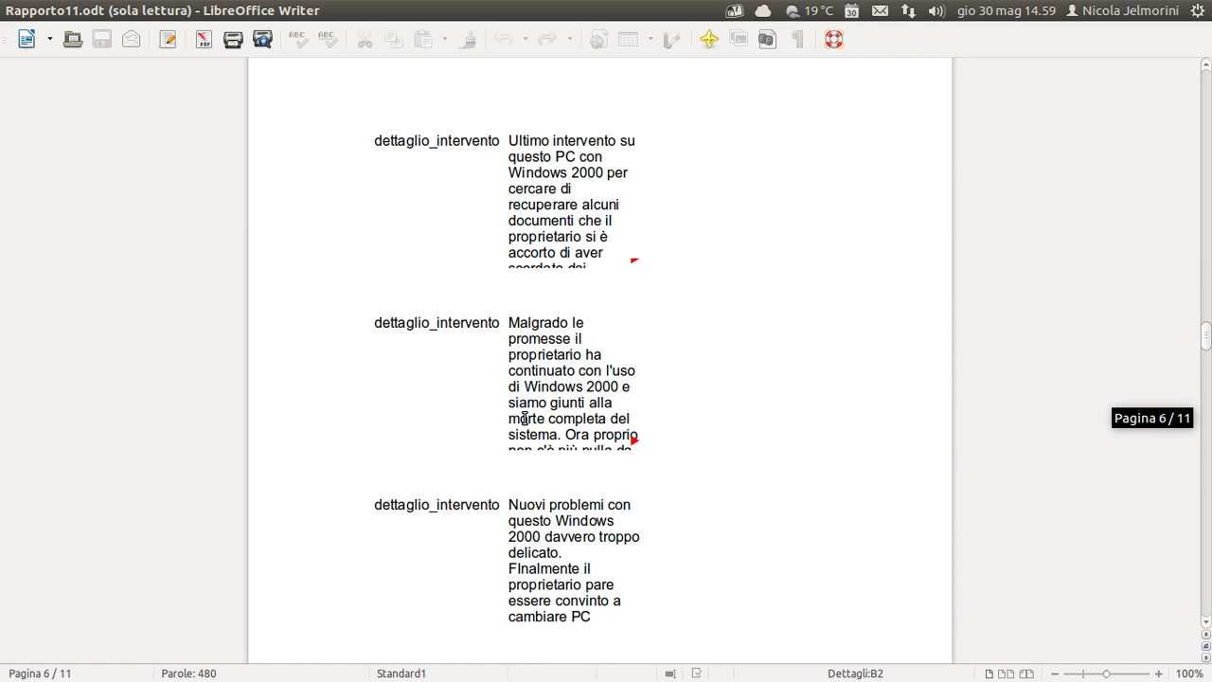
scroll(524, 418, "down", 1)
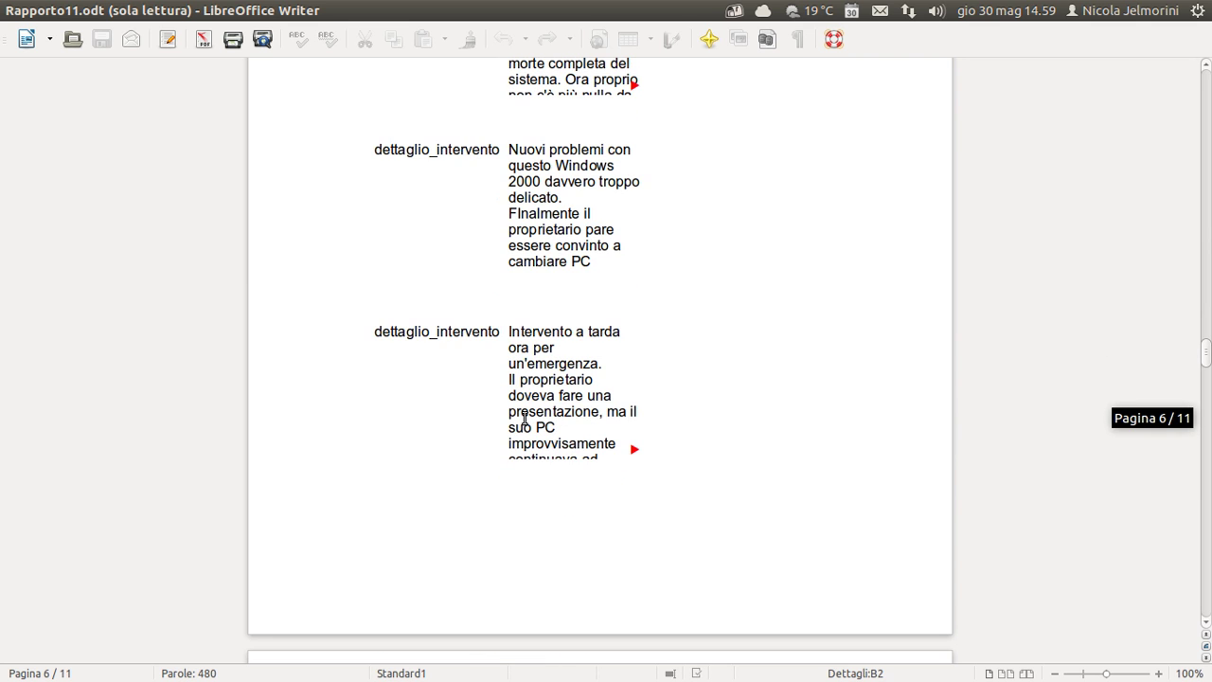
scroll(524, 418, "down", 20)
scroll(525, 417, "down", 20)
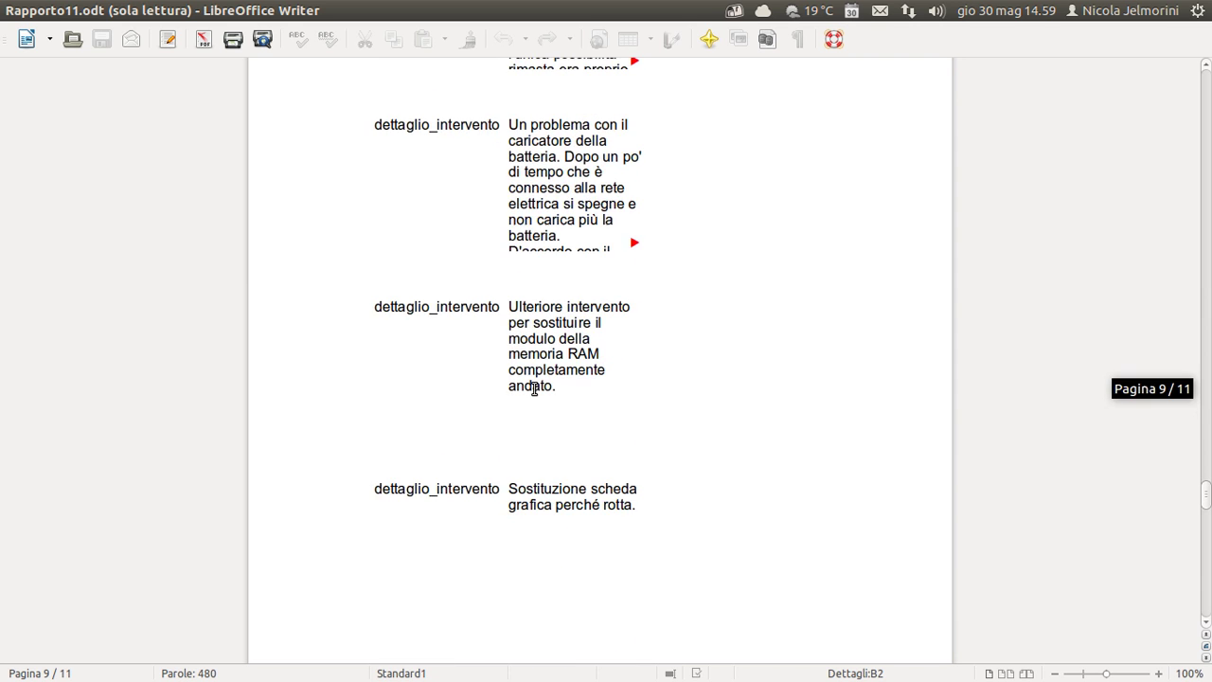
scroll(534, 389, "down", 17)
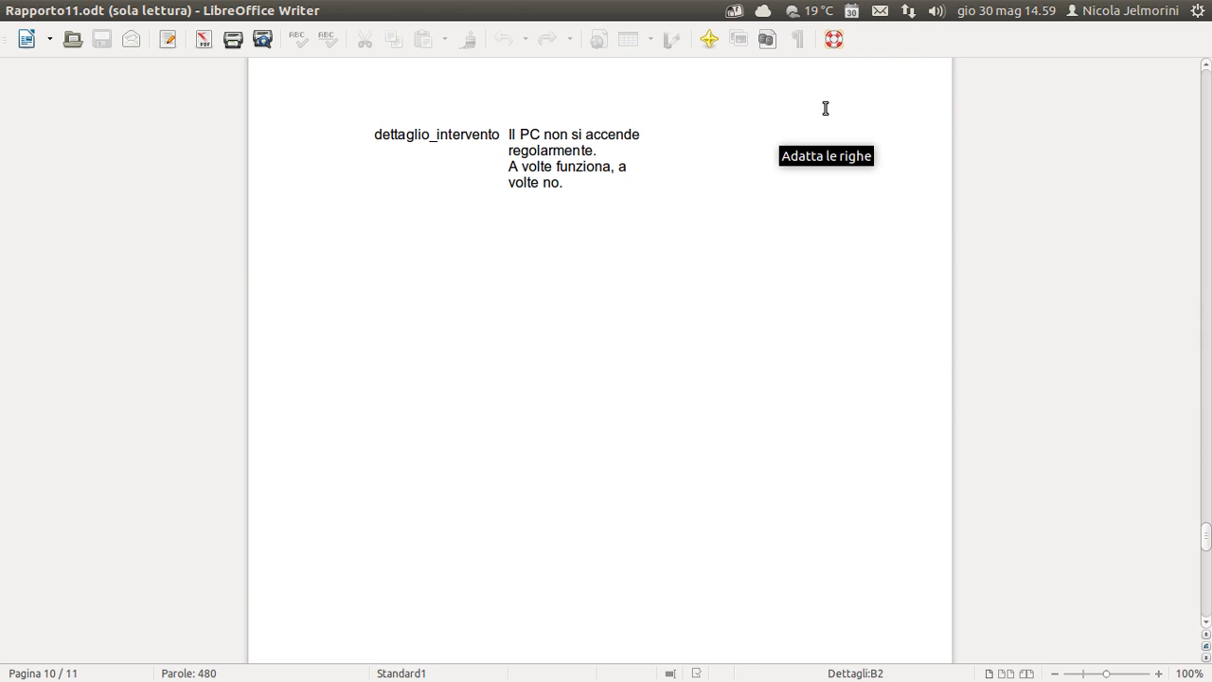
left_click(18, 10)
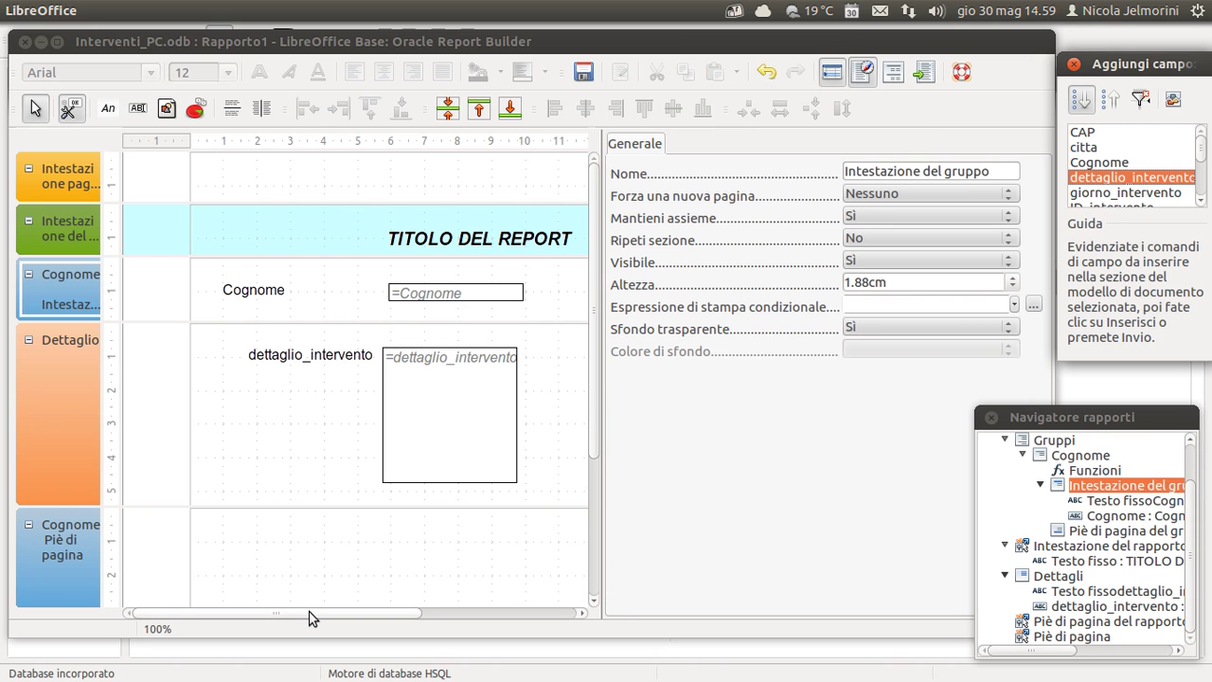
left_click_drag(311, 621, 445, 642)
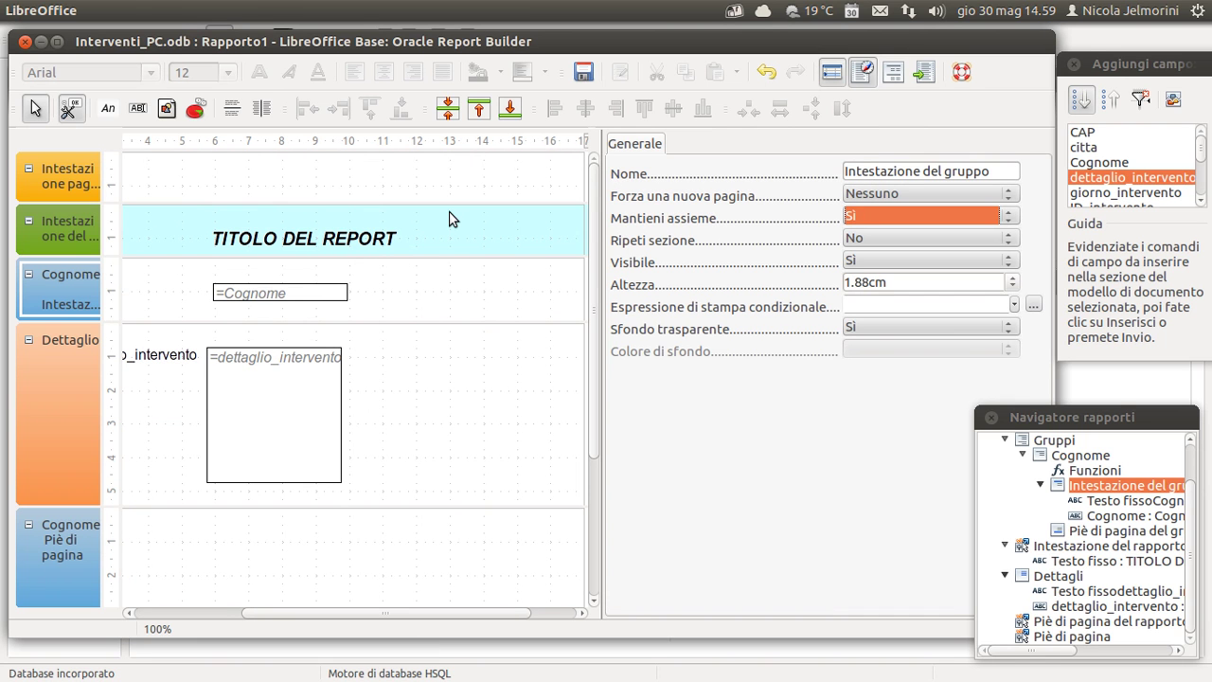
left_click(313, 11)
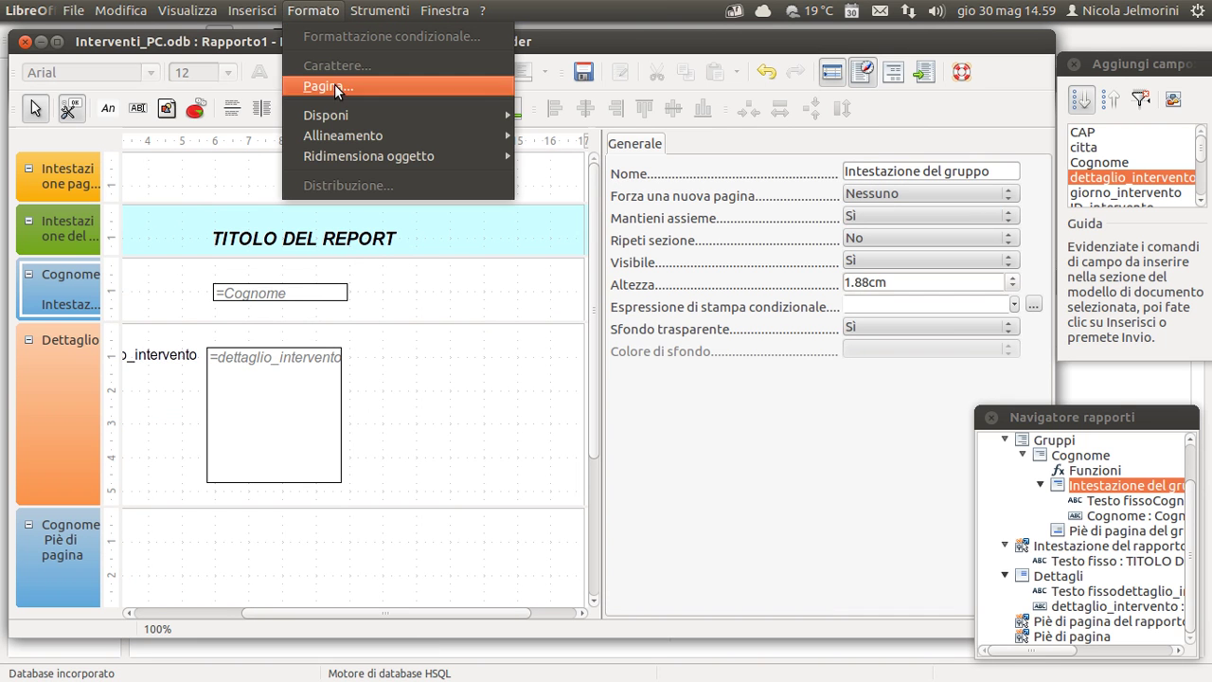
left_click(668, 463)
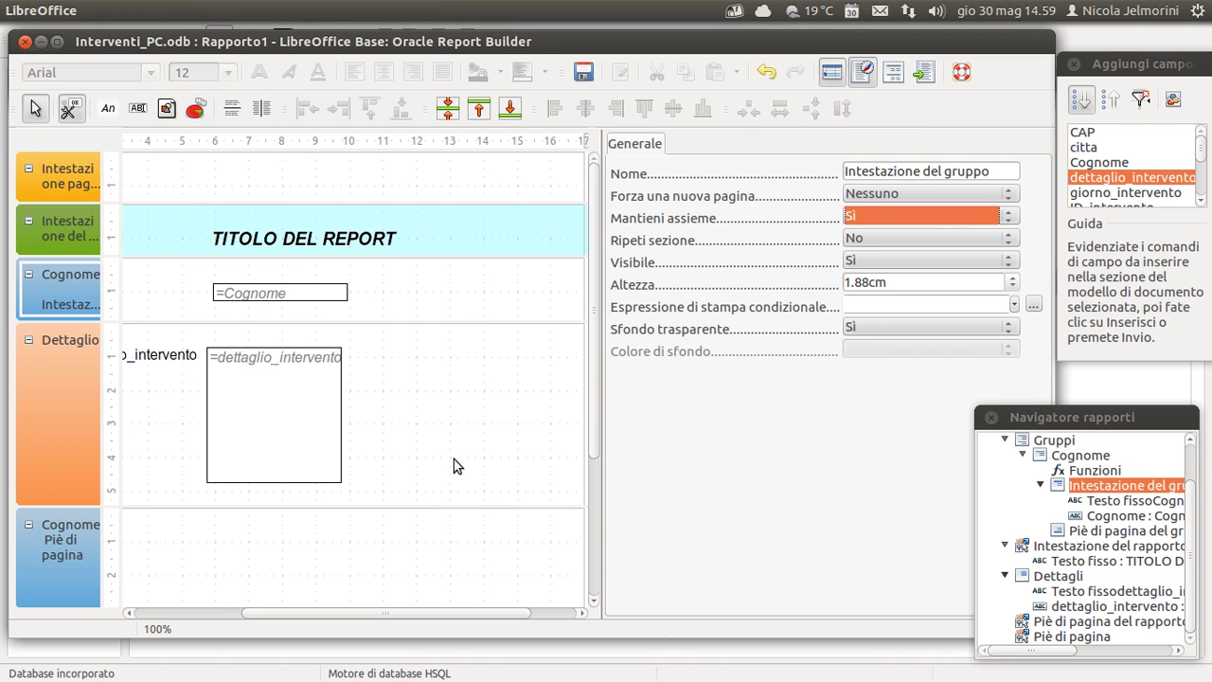
scroll(379, 414, "down", 1)
scroll(351, 407, "up", 1)
left_click_drag(414, 612, 294, 616)
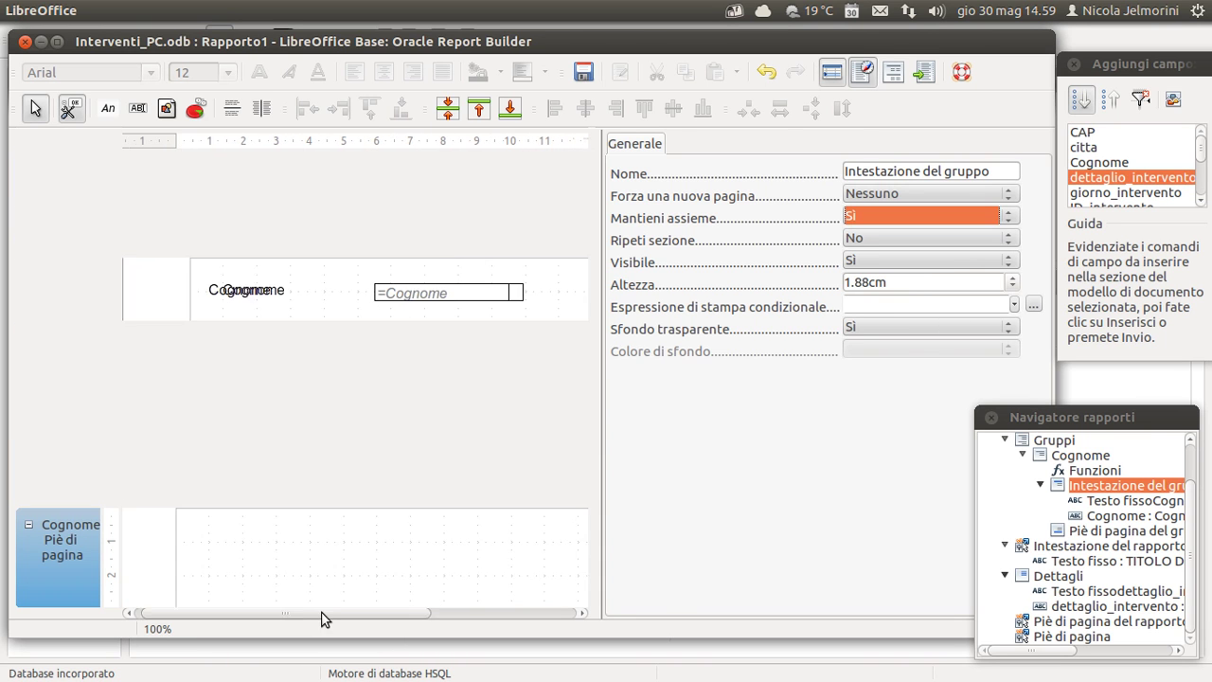
left_click_drag(313, 620, 300, 618)
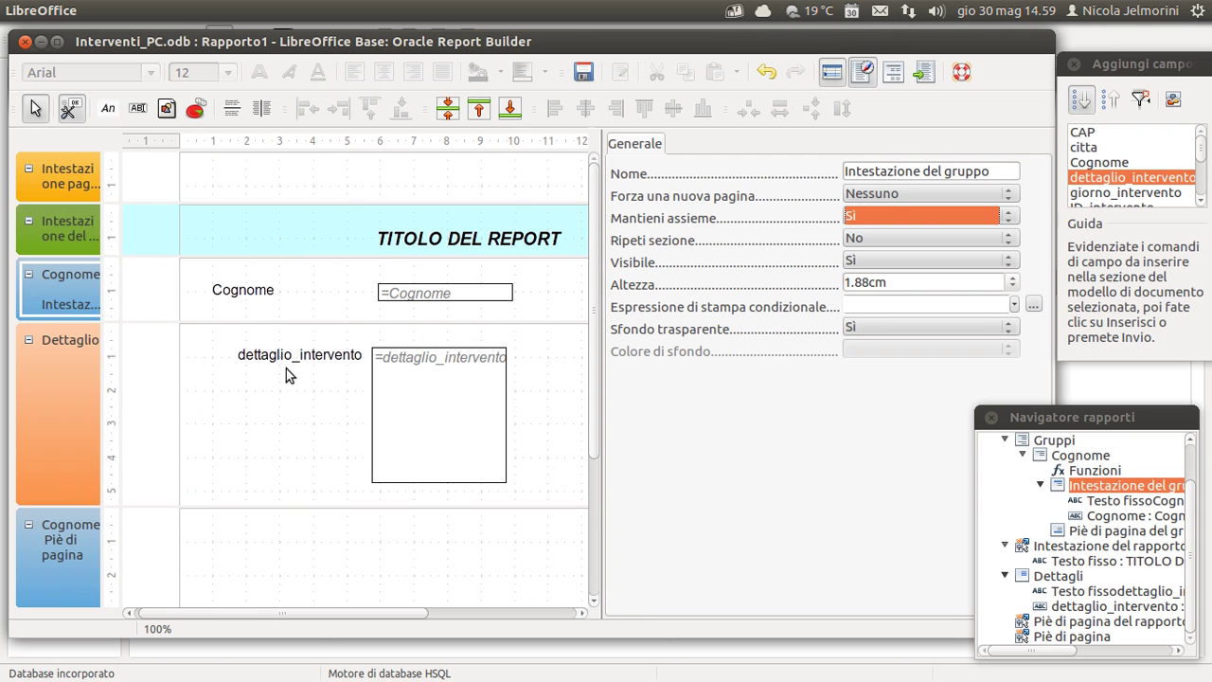
left_click(469, 482)
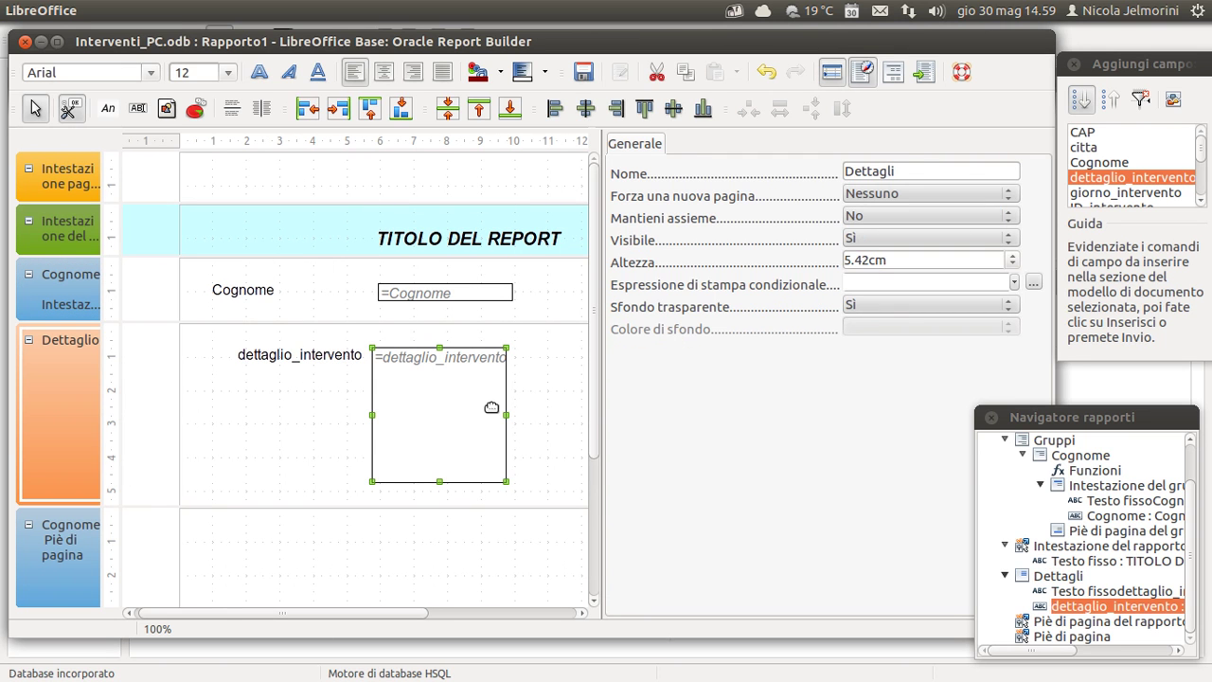
left_click(227, 409)
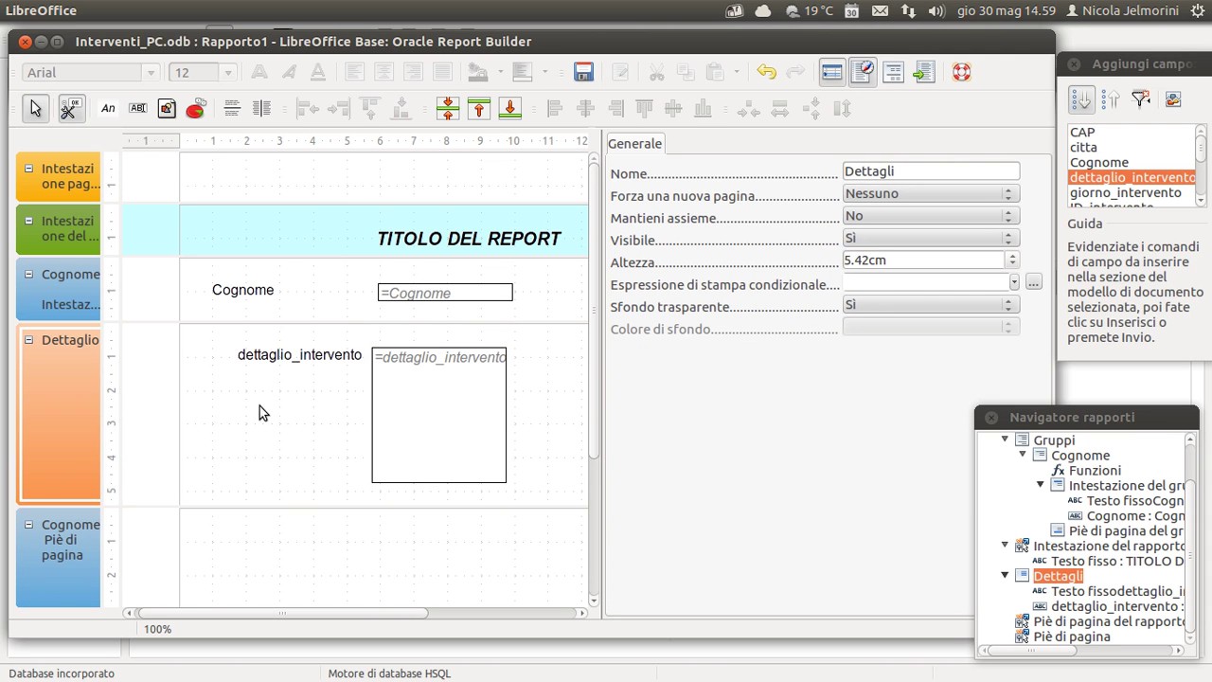
scroll(217, 393, "down", 1)
scroll(282, 414, "up", 1)
scroll(284, 408, "down", 1)
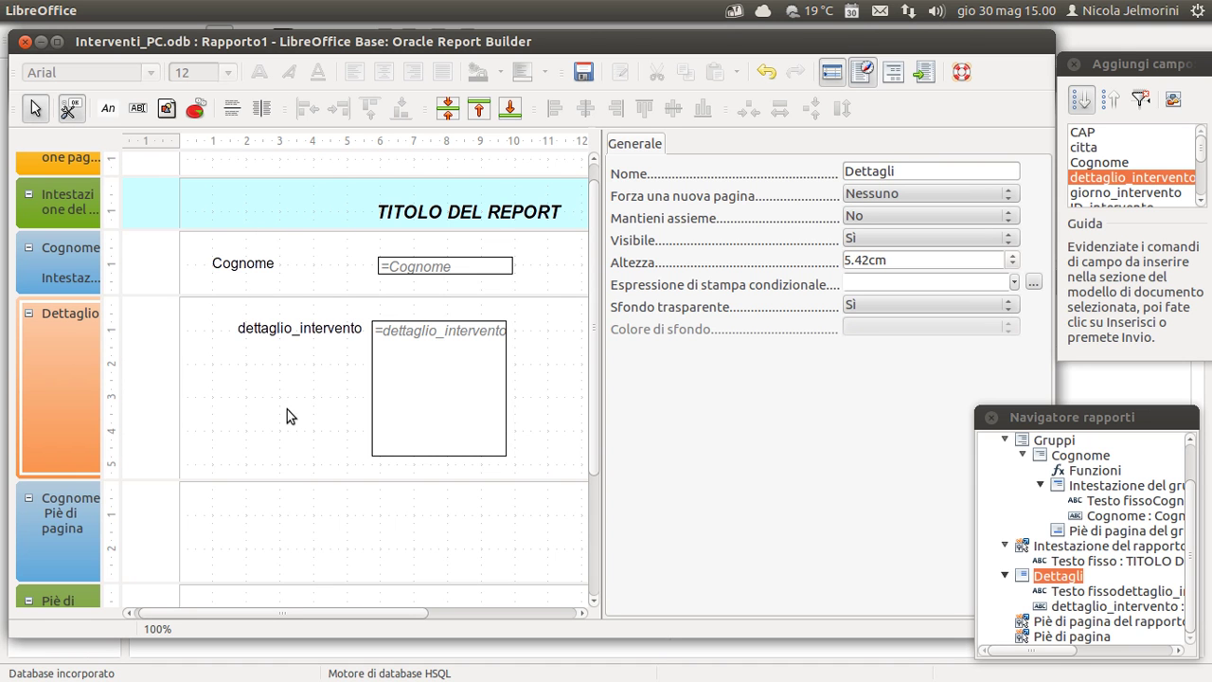
scroll(313, 423, "down", 3)
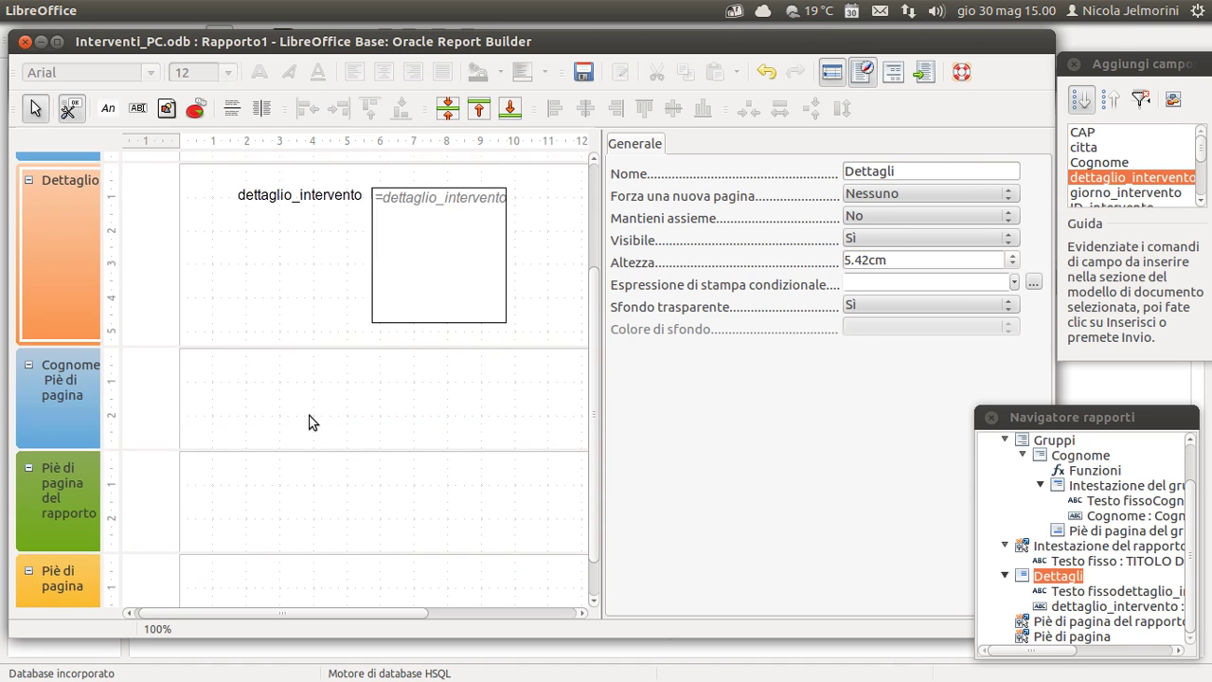
scroll(313, 423, "down", 1)
scroll(313, 422, "up", 5)
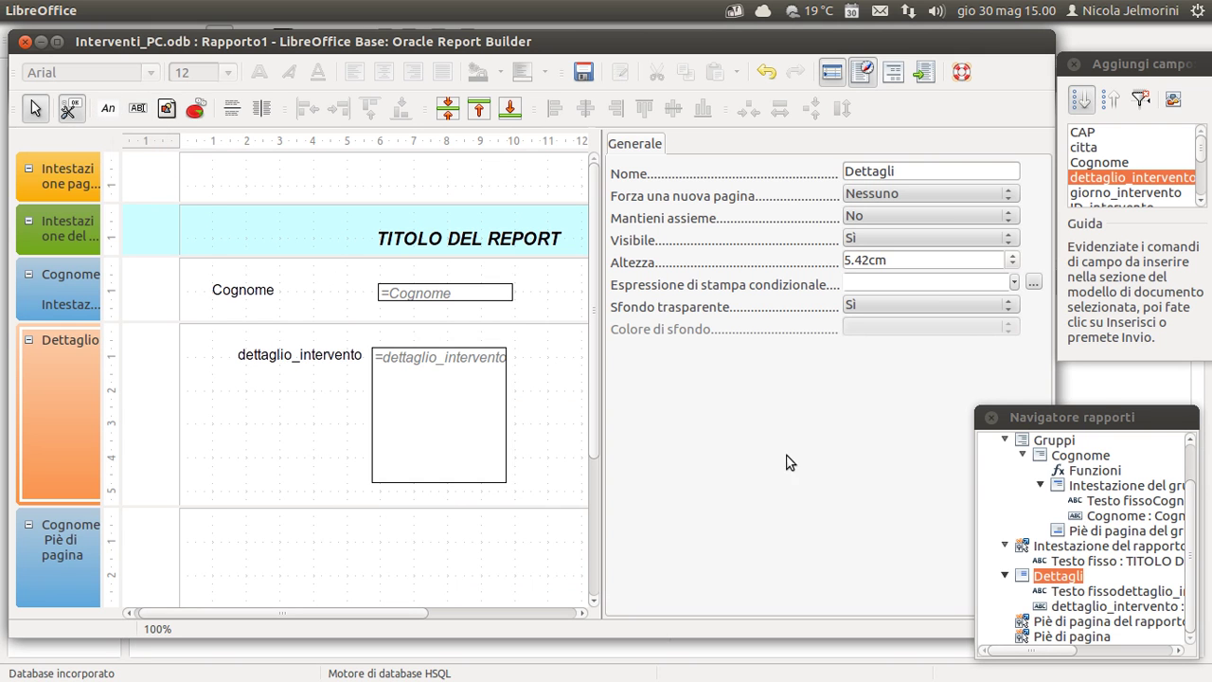
- Move the Aggiungi campo window fully into view, look through its field list and select Cognome
left_click_drag(1153, 65, 1113, 65)
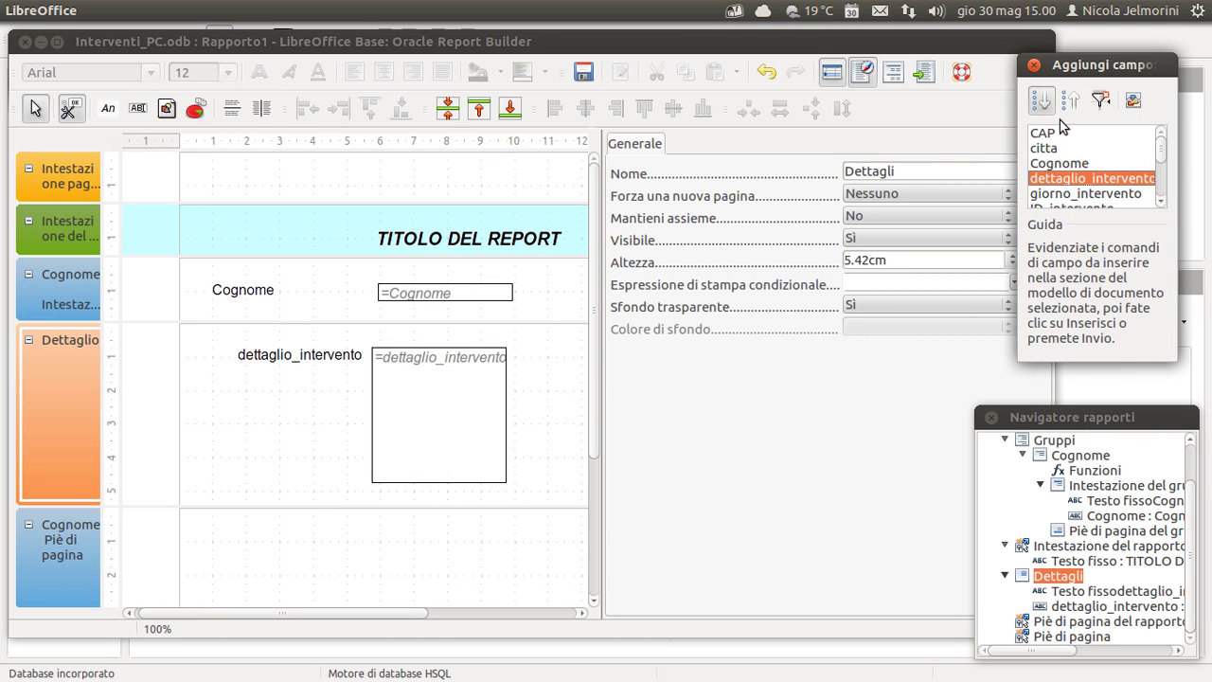
scroll(1166, 187, "down", 1)
scroll(1166, 187, "down", 3)
scroll(1166, 188, "up", 4)
left_click_drag(1103, 69, 1122, 60)
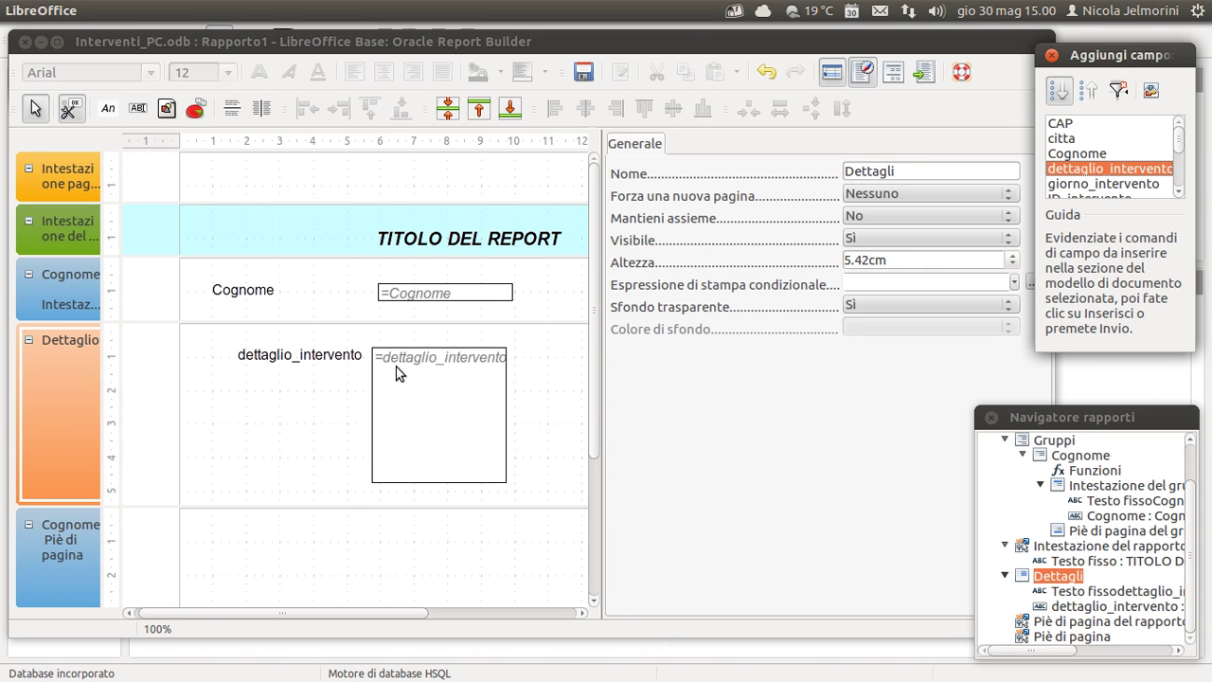
left_click(1079, 153)
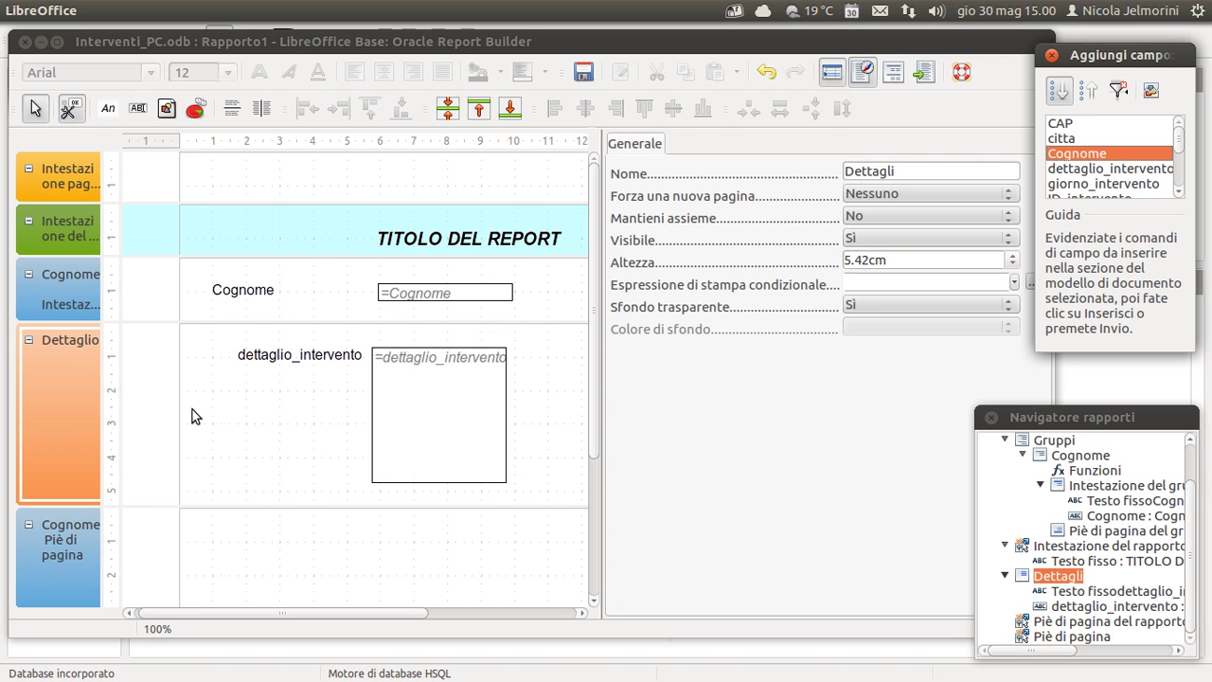
- Draw an image control about 3.50 × 1.00 cm in the Intestazione pagina section, at about X 0.50 cm, Y 0.25 cm
left_click(474, 238)
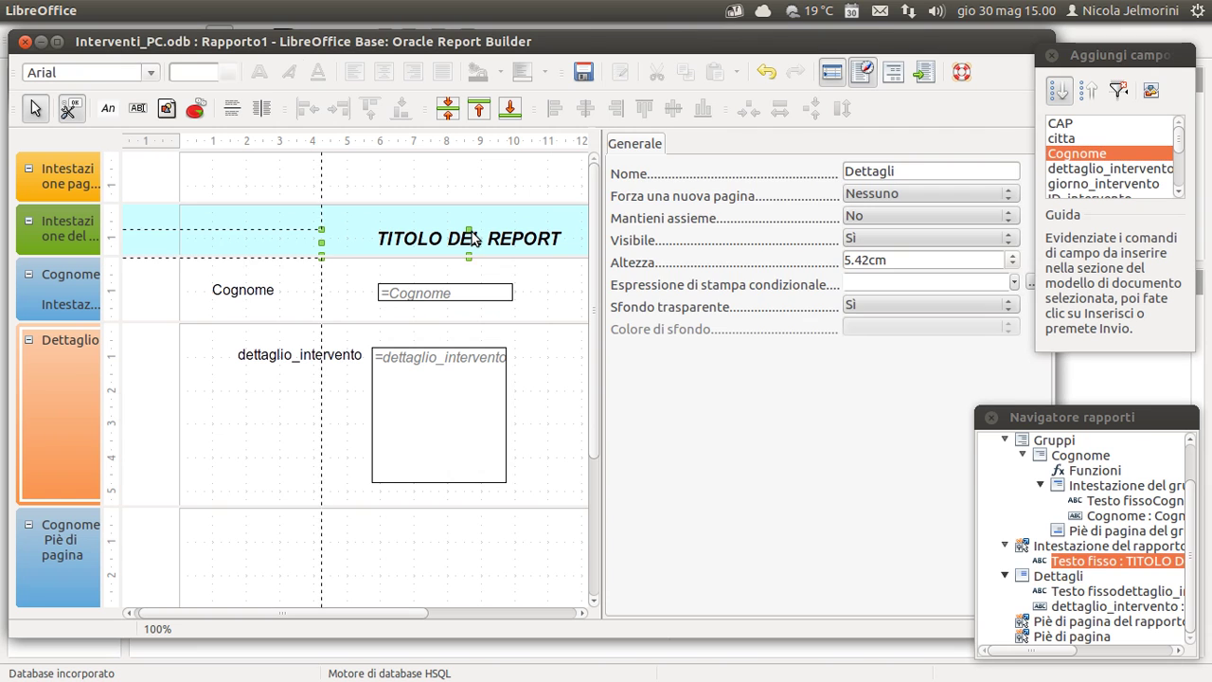
left_click(139, 110)
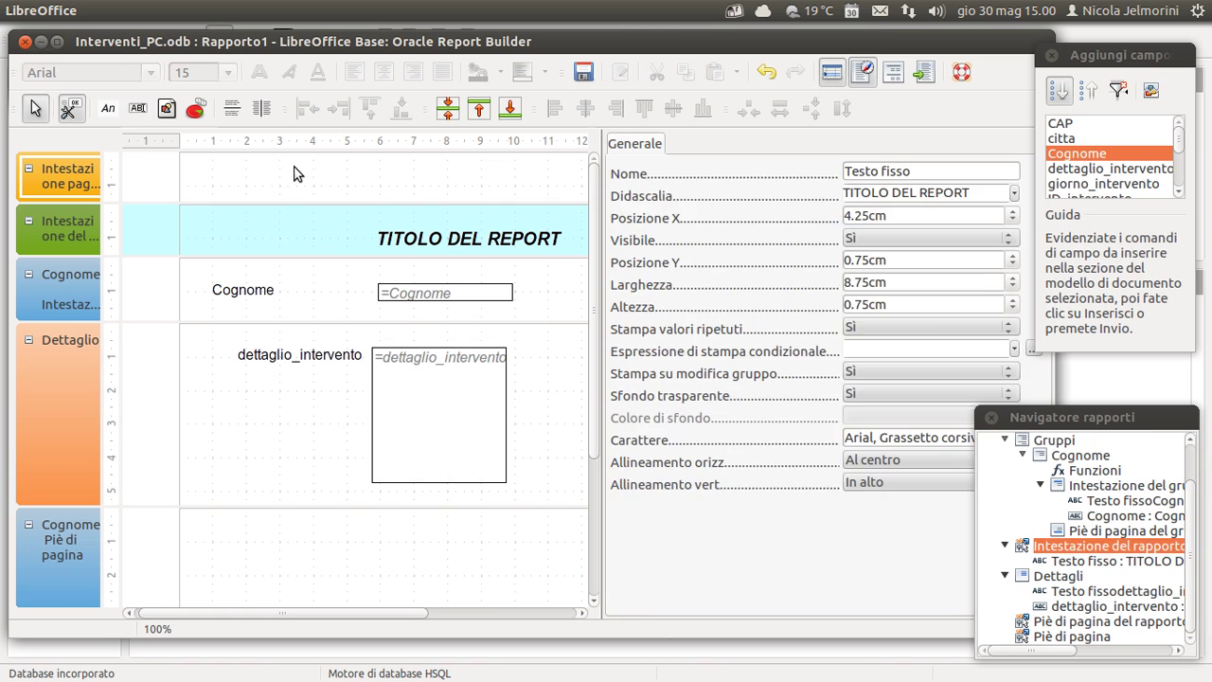
left_click(168, 110)
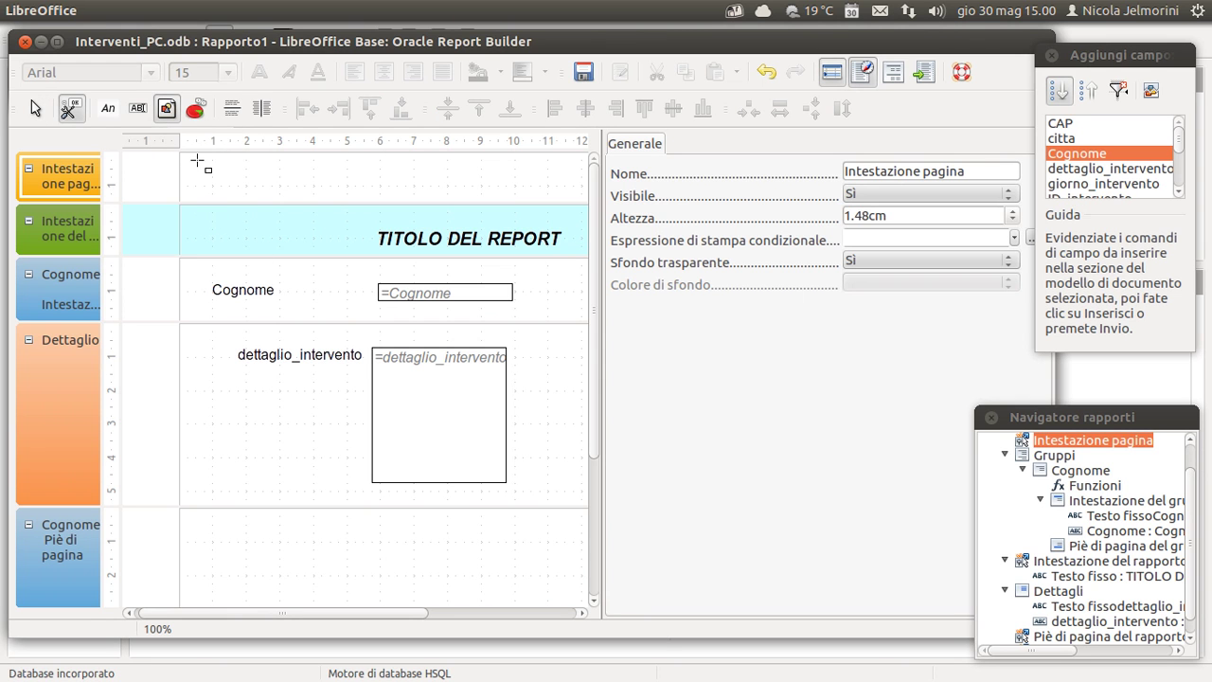
left_click_drag(272, 195, 315, 194)
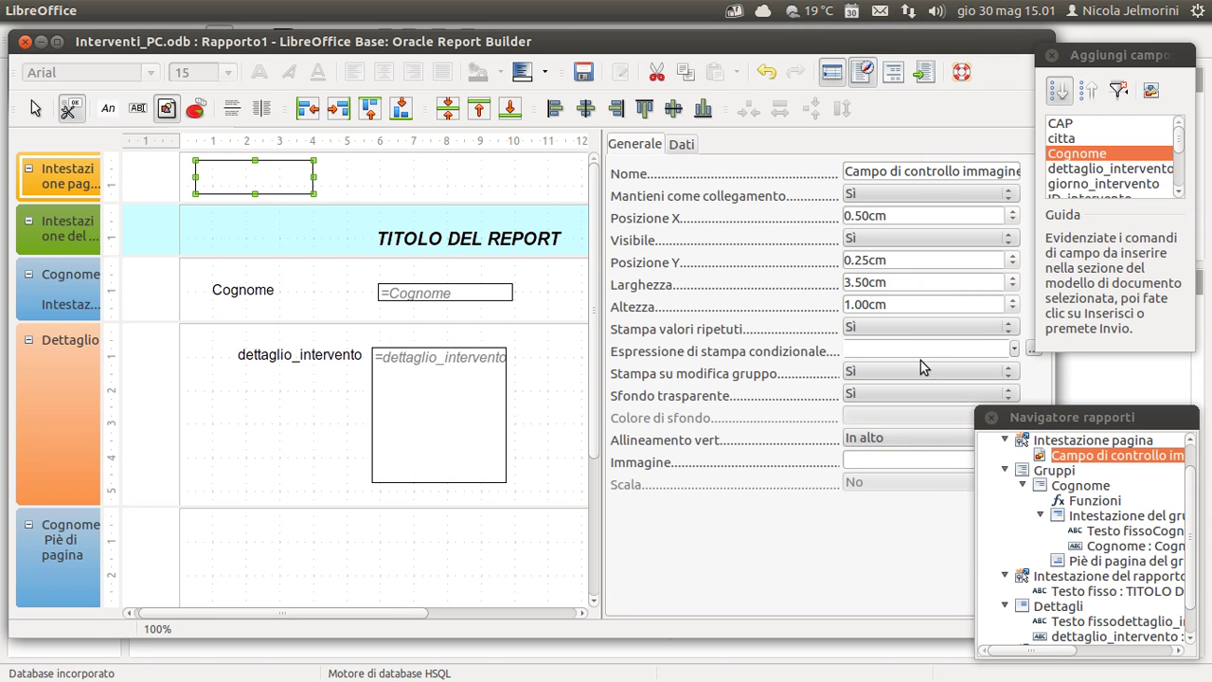
- Review the Campo di dati choices for the image control without picking one, and return to its general properties
left_click(685, 147)
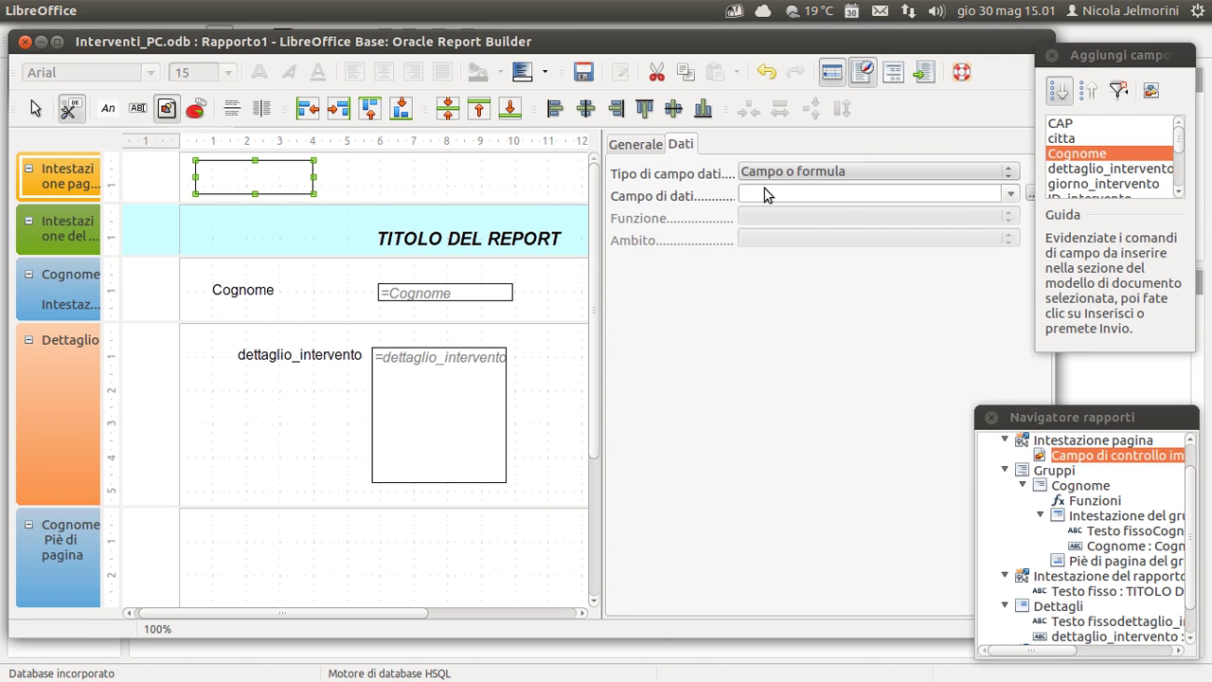
left_click(1012, 195)
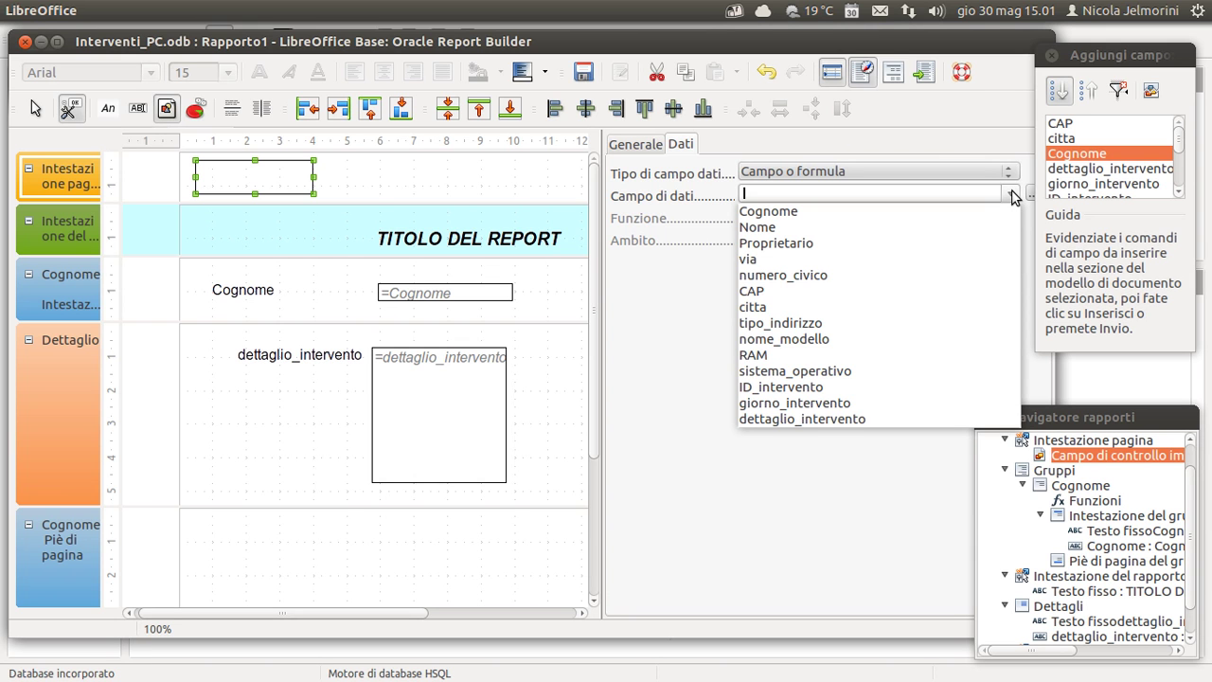
left_click(1012, 195)
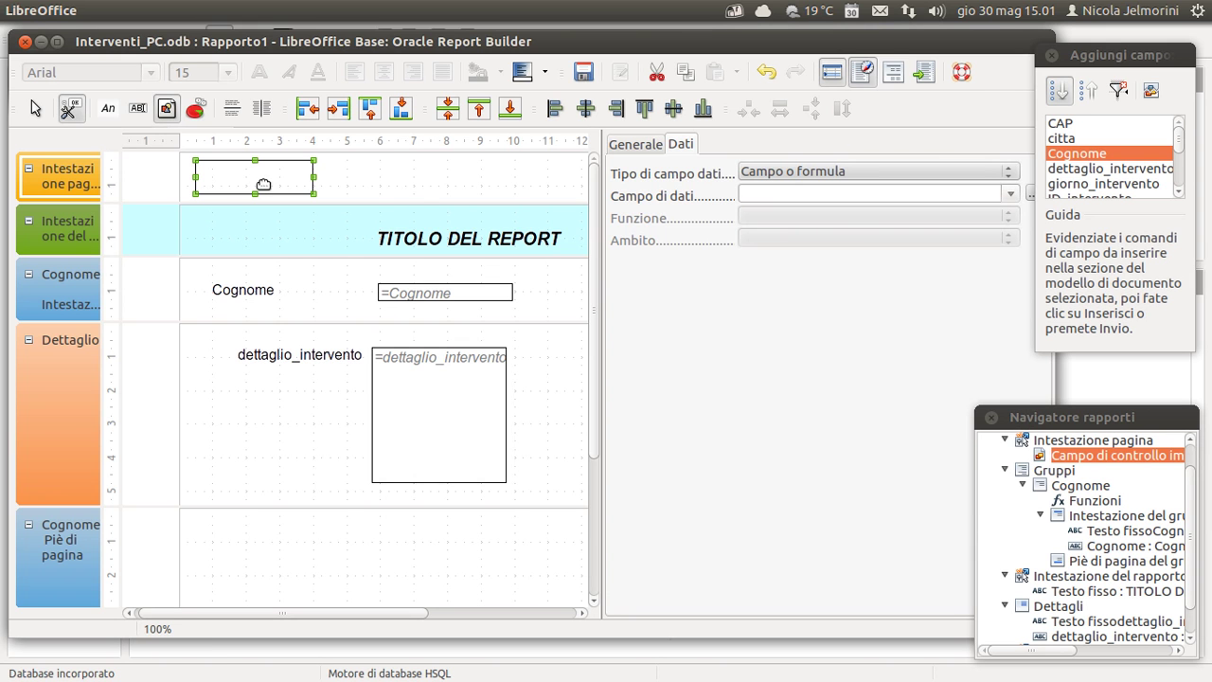
left_click(652, 144)
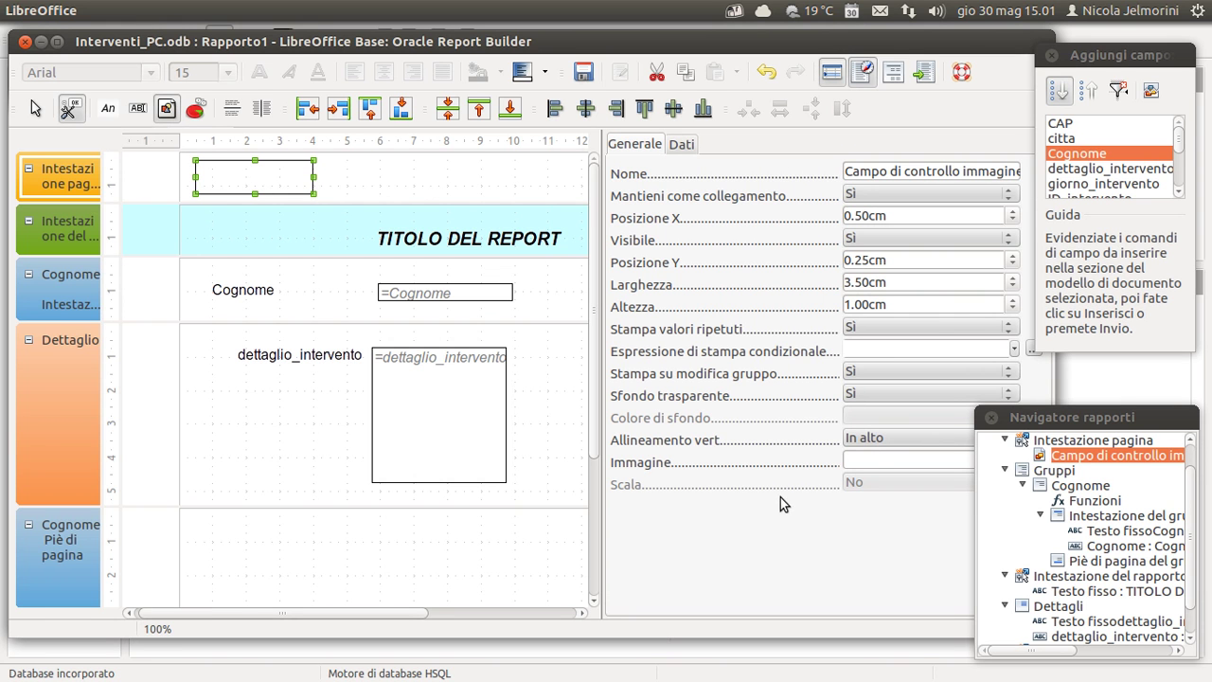
- Move the Navigatore rapporti window aside, open the file chooser for the image control's Immagine property, look at esempio_immagine_locale.jpg, and cancel
left_click(875, 456)
left_click_drag(1010, 416, 1090, 419)
left_click(1012, 460)
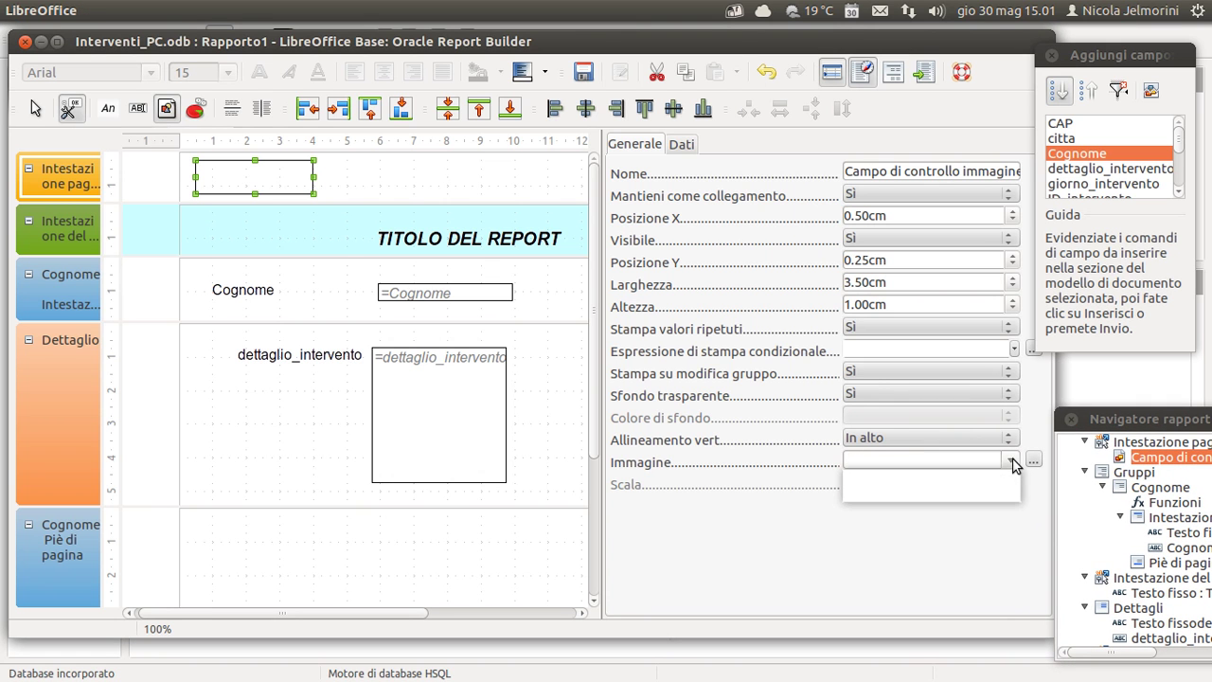
left_click(1012, 460)
left_click(1032, 459)
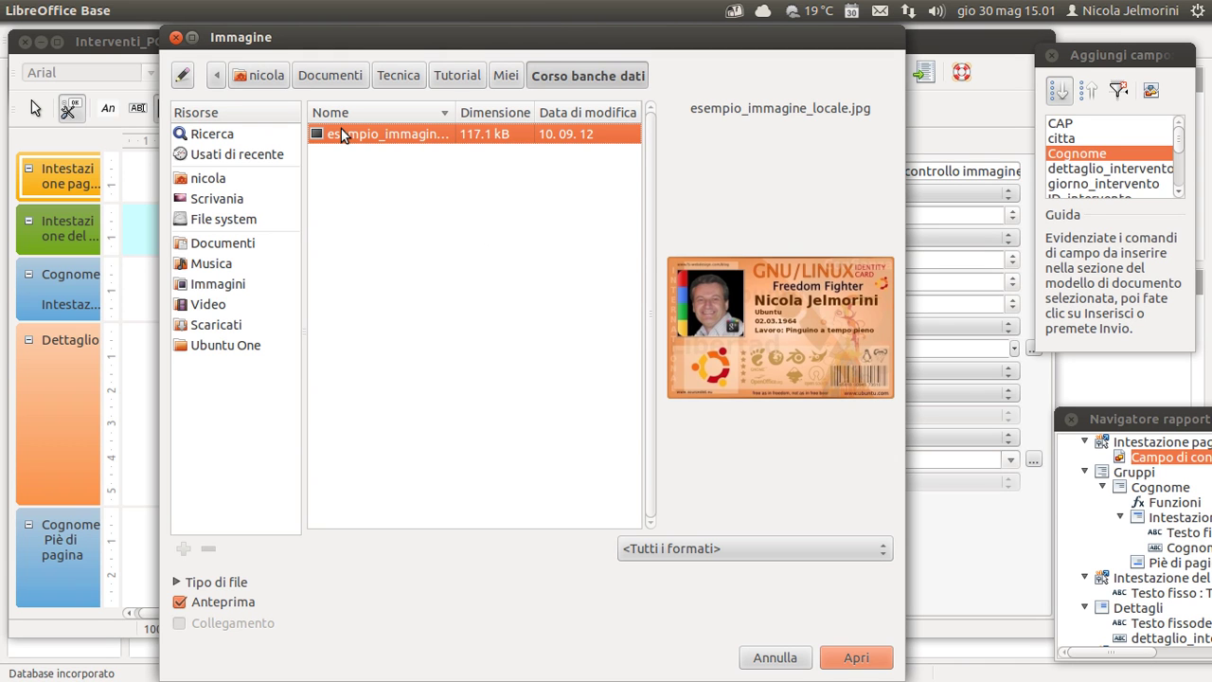
left_click(795, 660)
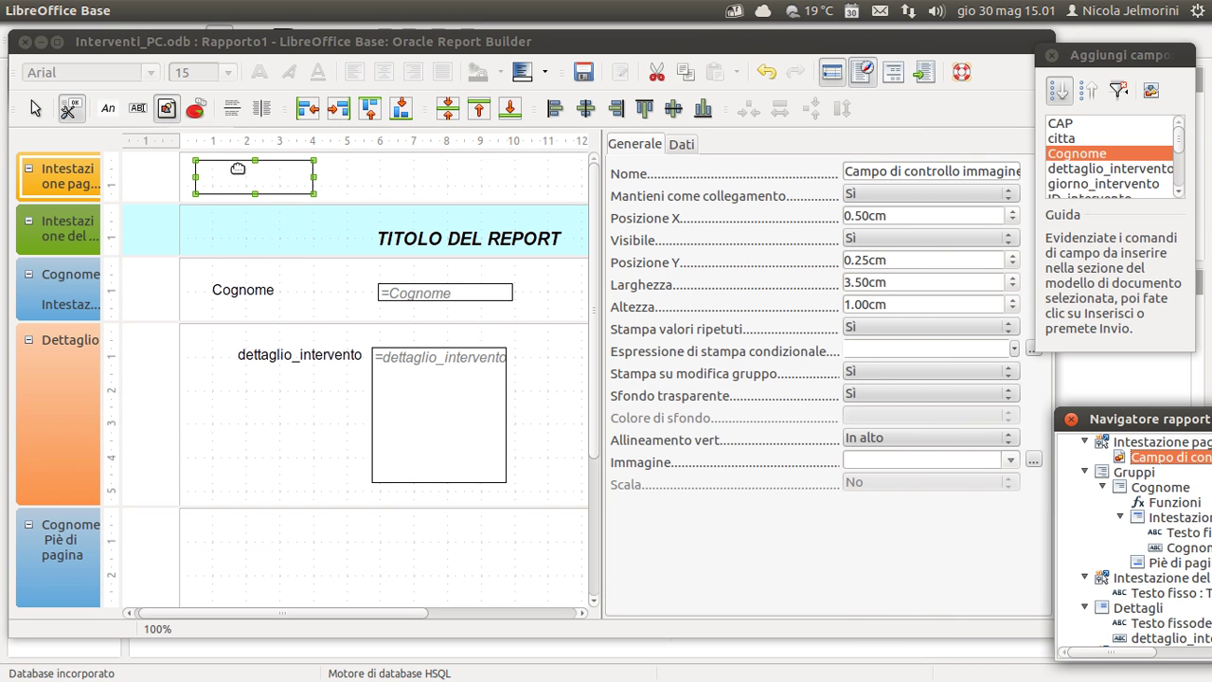
- Resize the image control to about 2.25 cm wide at X 0.25 cm and enlarge the Intestazione pagina section to about 3.02 cm high
left_click_drag(243, 176, 265, 177)
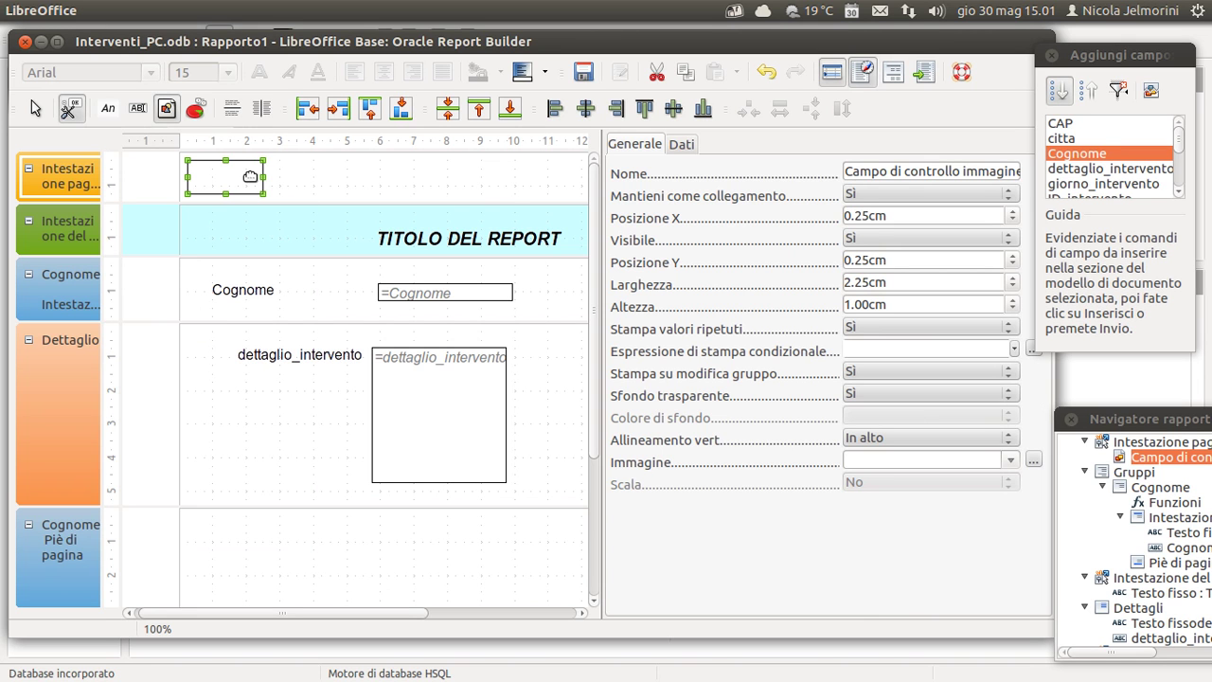
left_click(197, 110)
scroll(303, 426, "down", 3)
scroll(284, 462, "up", 3)
left_click(233, 107)
left_click_drag(167, 202, 162, 254)
- Draw a horizontal line below the image control in the Intestazione pagina section and lengthen it to about 11.00 cm
left_click(233, 107)
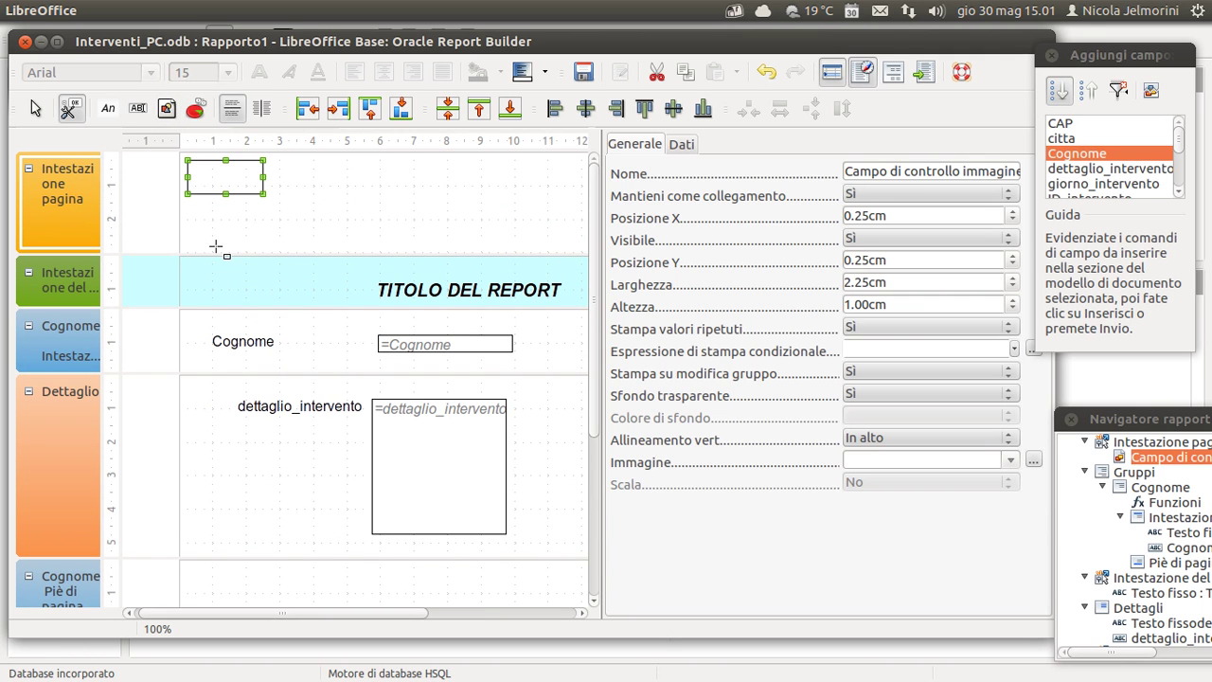
mouse_move(204, 217)
left_mouse_down()
mouse_move(465, 217)
mouse_move(525, 243)
mouse_move(464, 216)
left_mouse_up()
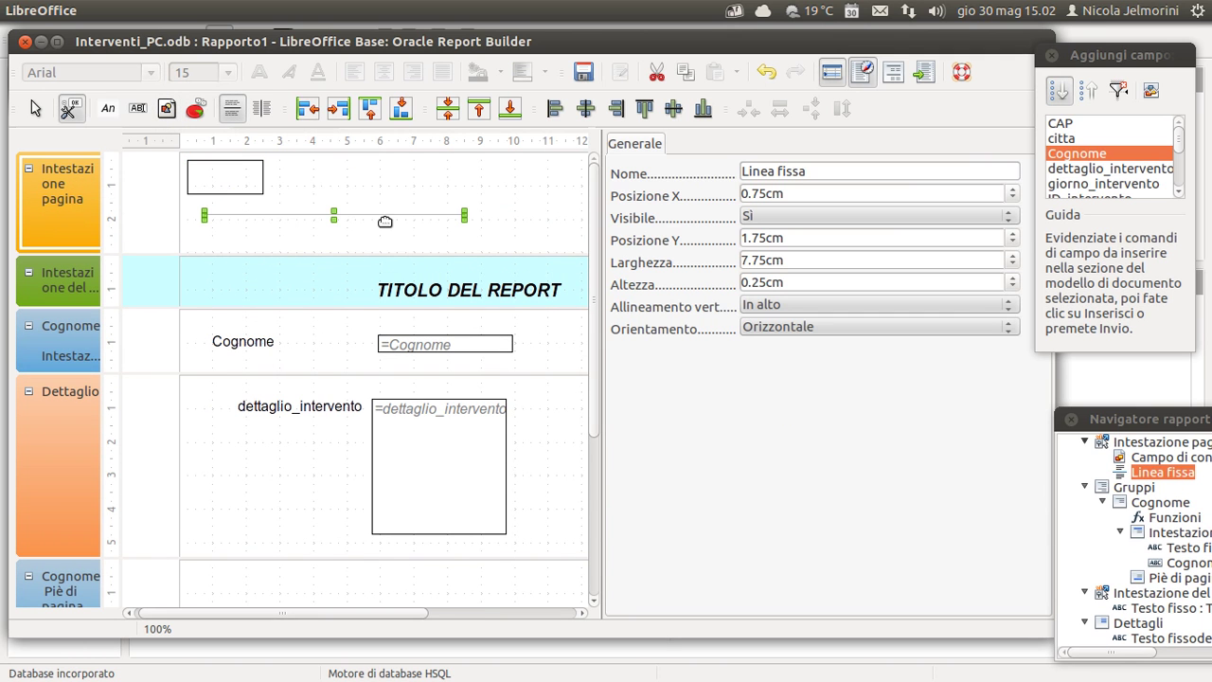
left_click_drag(369, 222, 367, 224)
left_click_drag(452, 225, 557, 223)
left_click(373, 195)
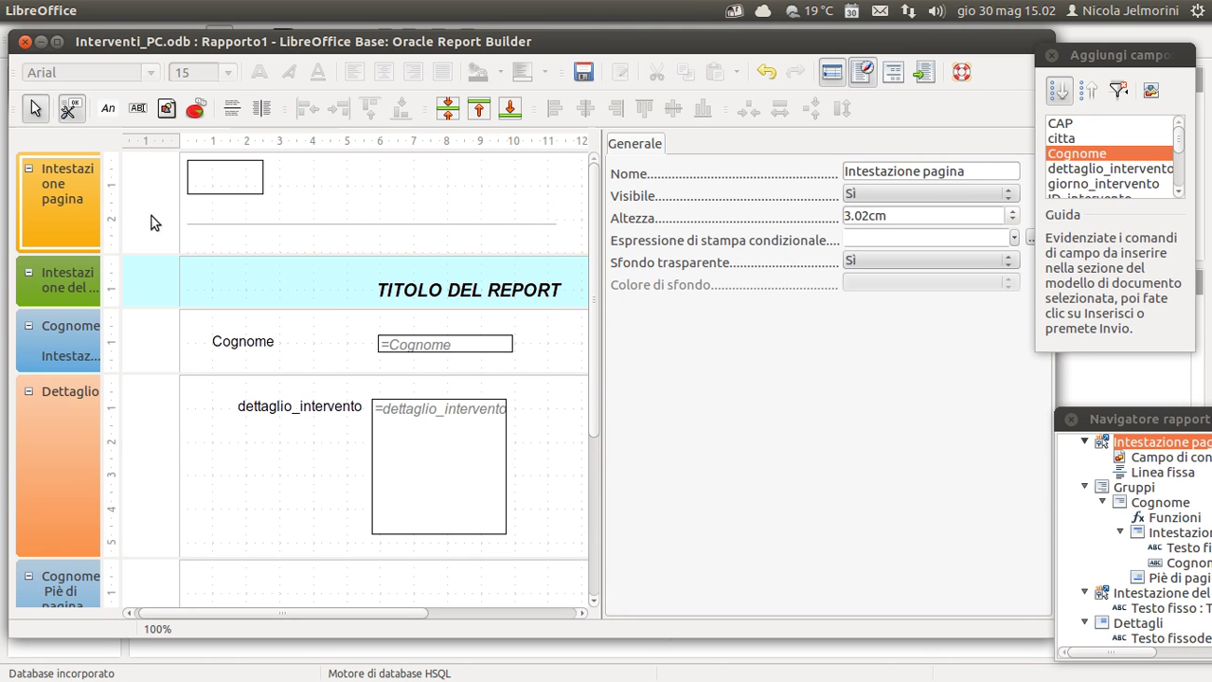
- Move the horizontal line into the Dettaglio section below the dettaglio_intervento field, at about X 0.33 cm, Y 4.89 cm, and widen the design area
left_click(330, 223)
left_click_drag(330, 224, 431, 286)
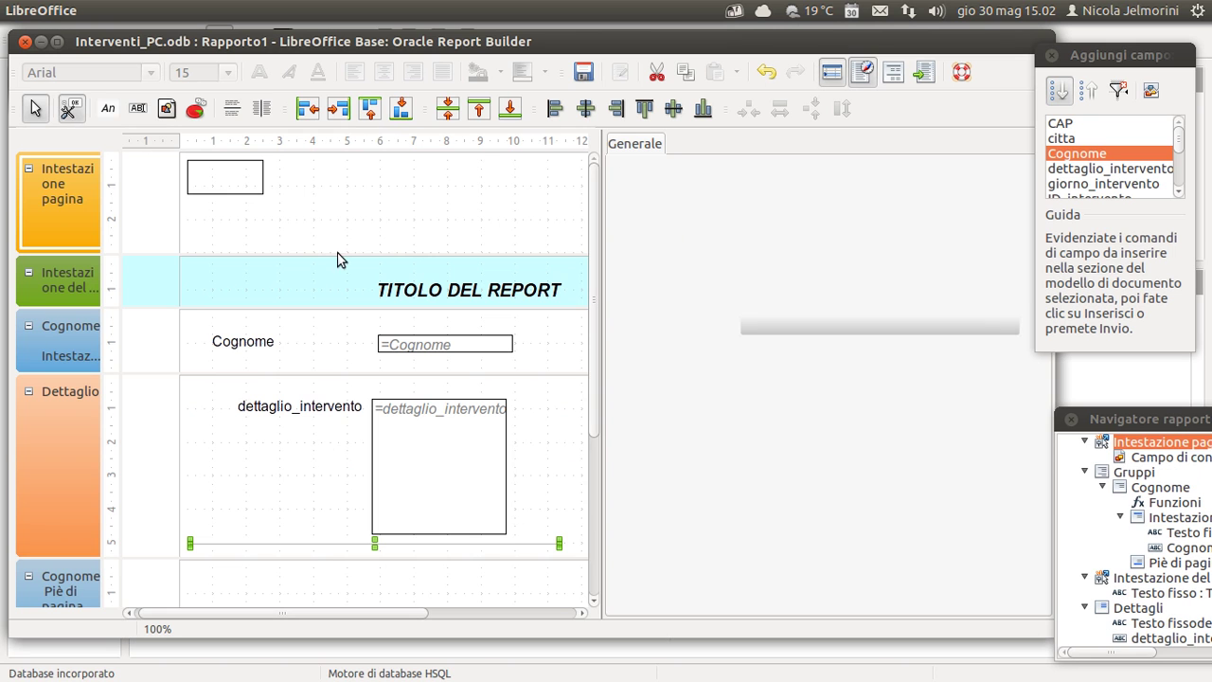
left_click_drag(592, 391, 599, 447)
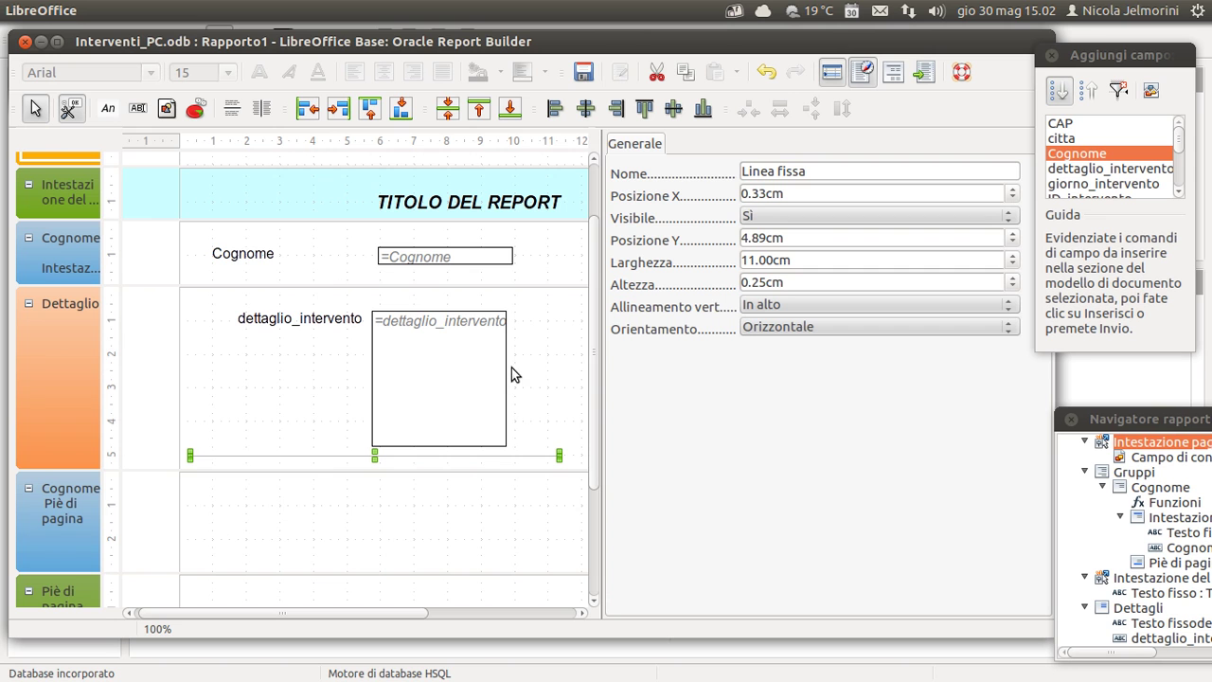
left_click_drag(598, 355, 782, 355)
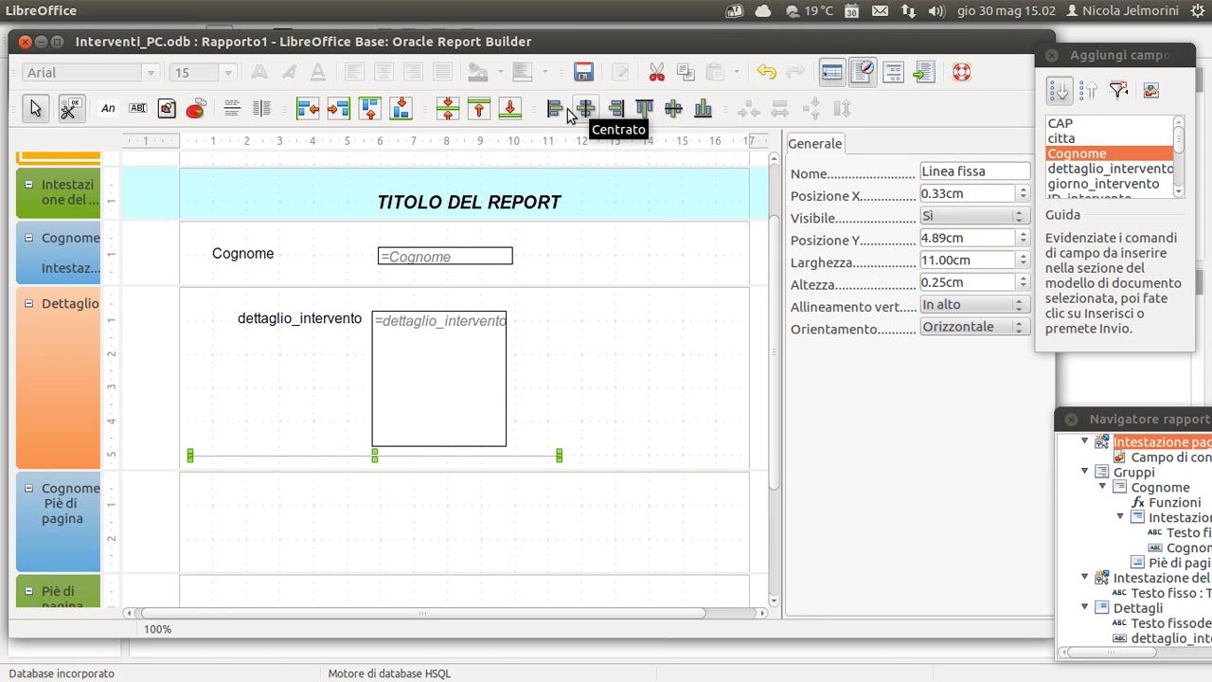
- Shrink the Cognome group header section to fit its label and field using Riduci
left_click(585, 368)
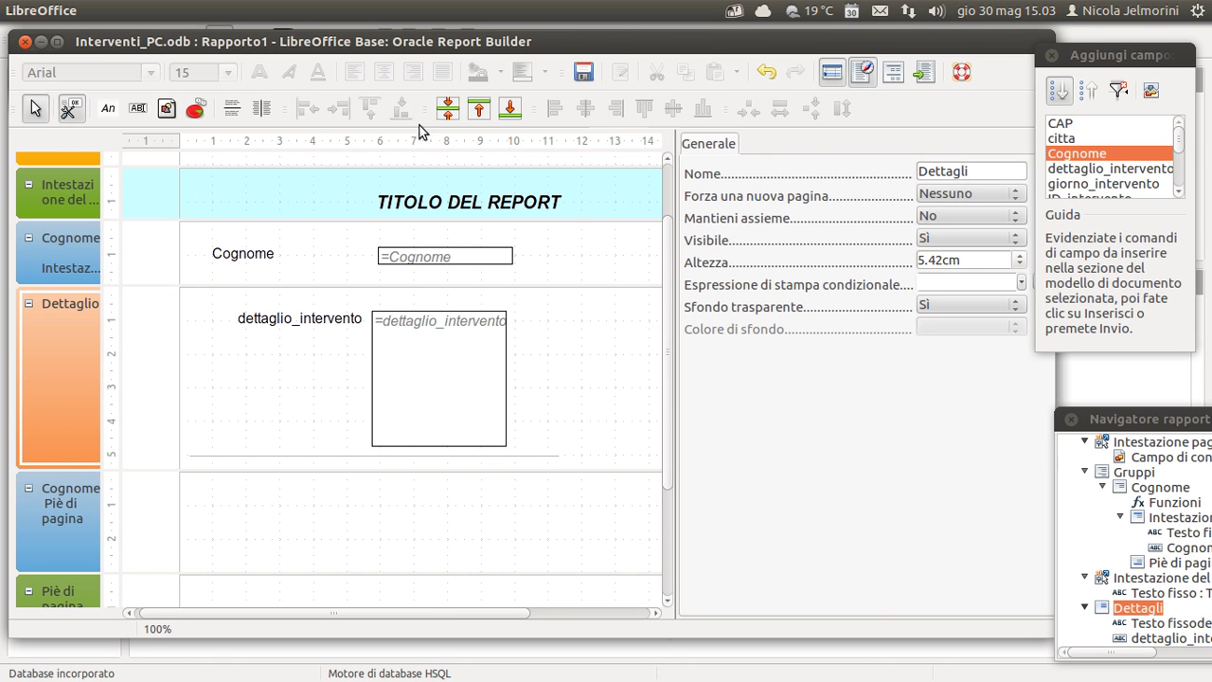
left_click(433, 327)
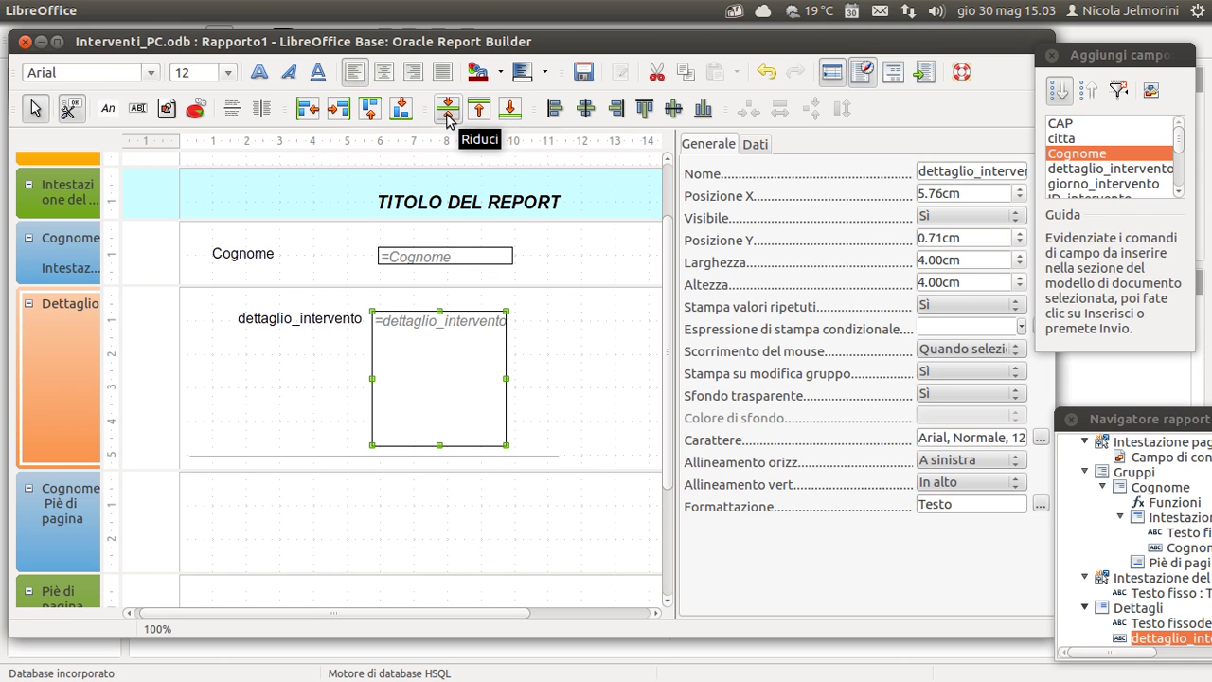
left_click(74, 246)
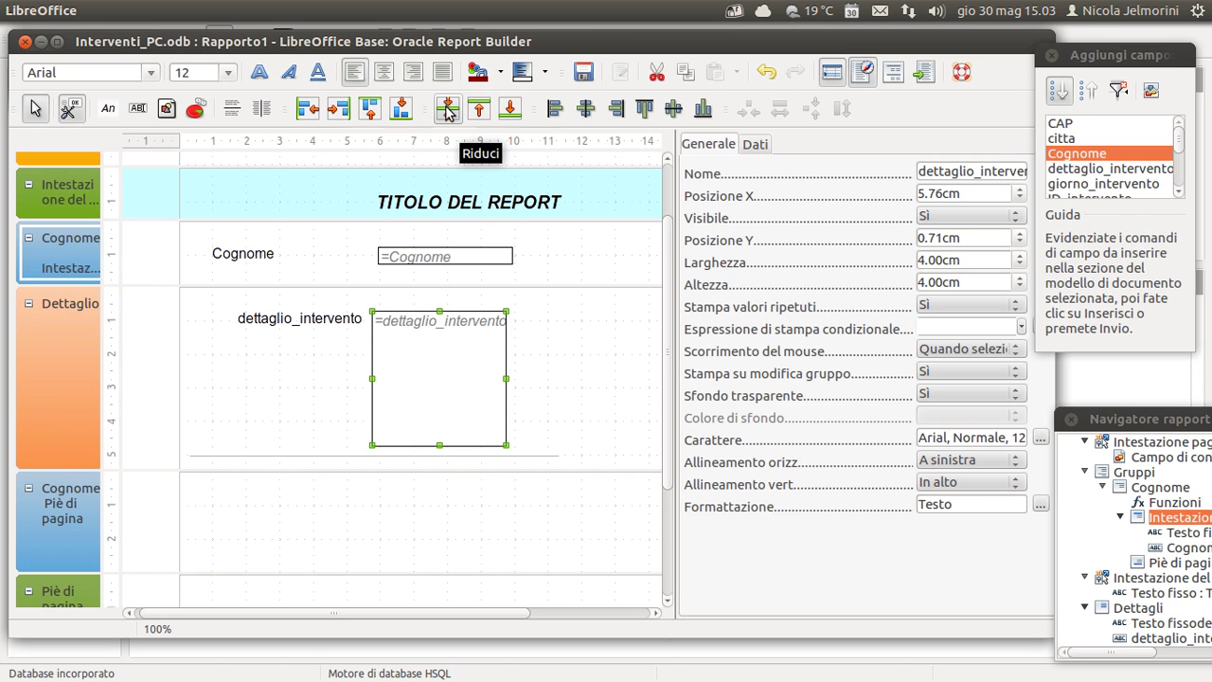
left_click(446, 110)
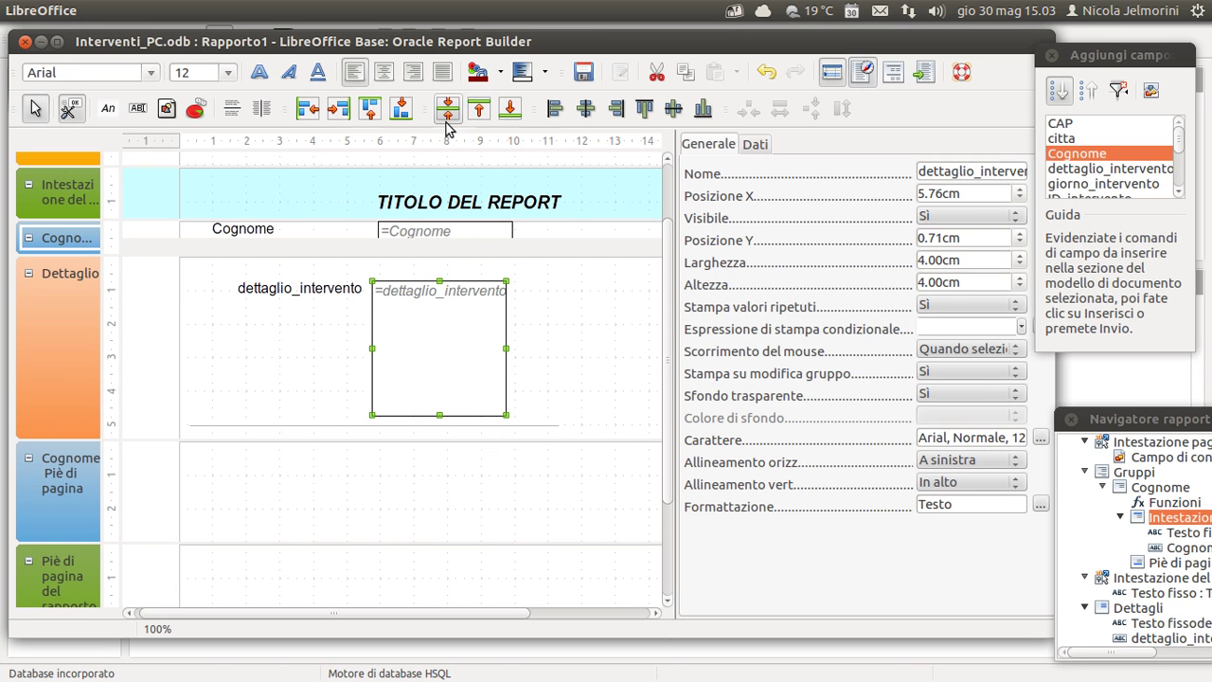
- Enlarge the Cognome group header section slightly to leave space below the Cognome label and field
left_click(162, 216)
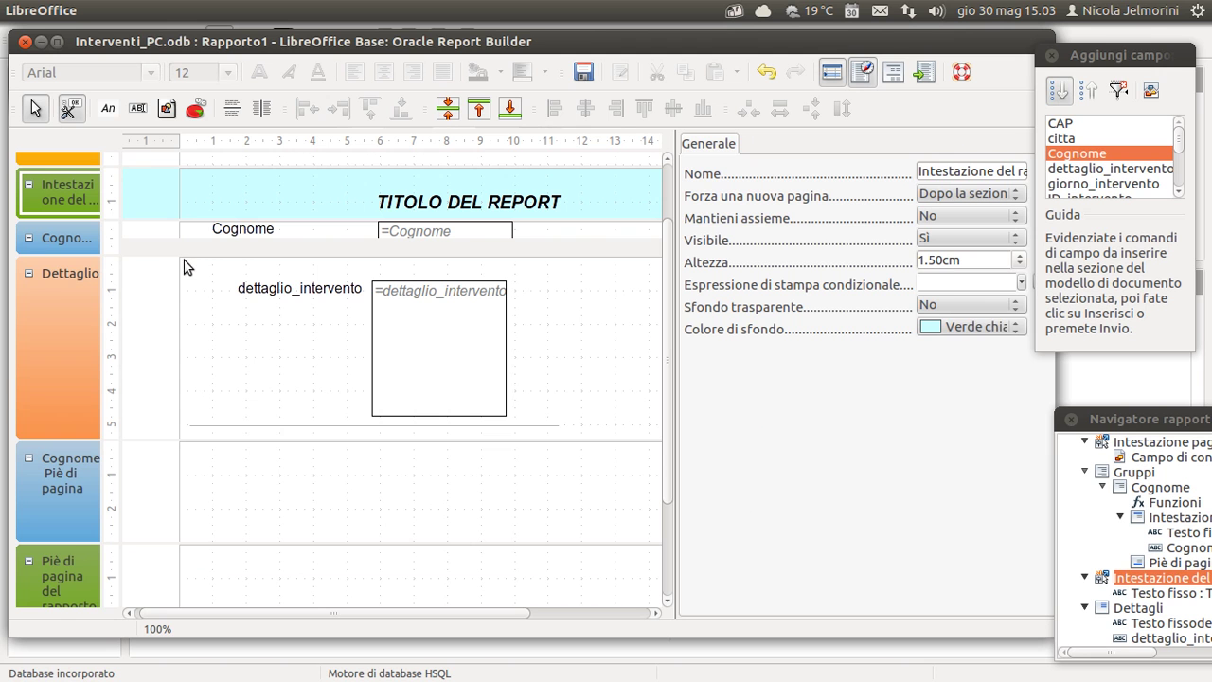
left_click(163, 257)
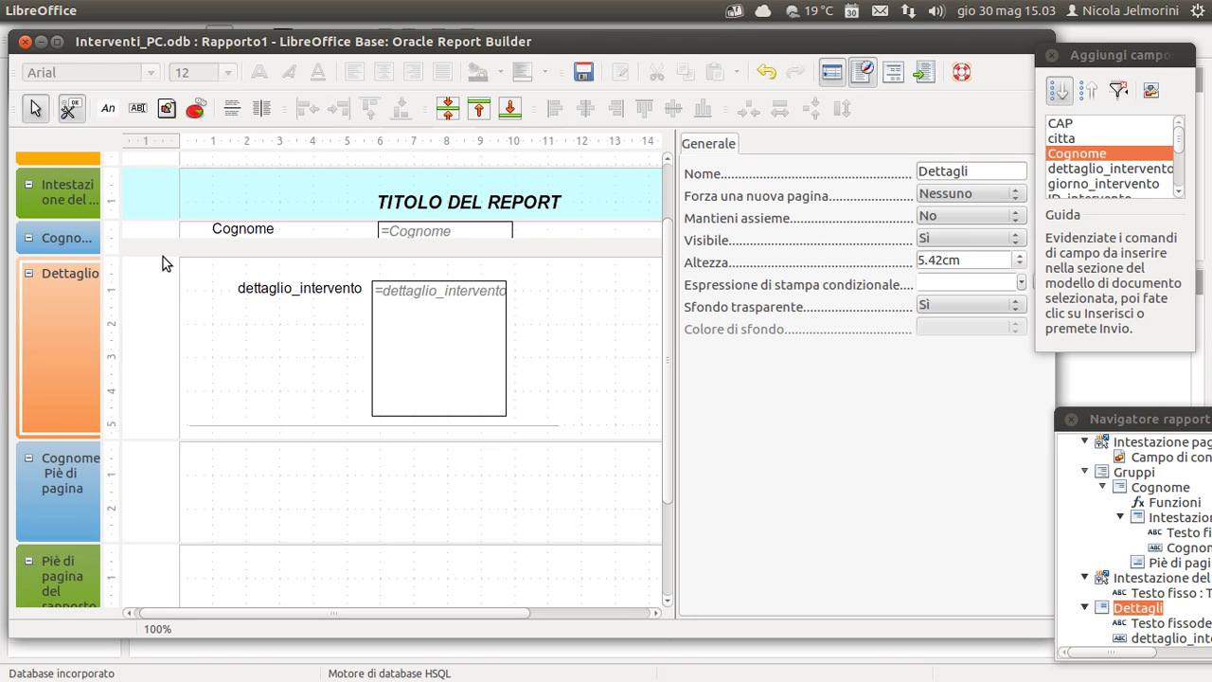
left_click(241, 232)
left_click_drag(145, 238, 148, 264)
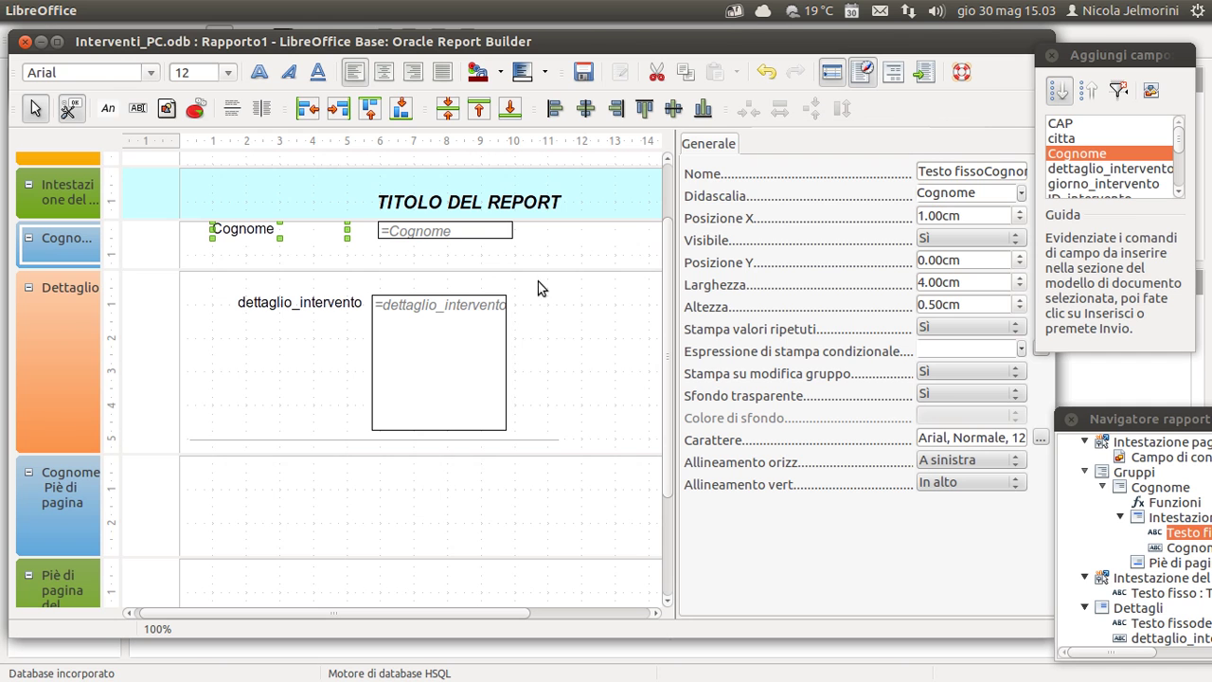
- Select the Cognome and dettaglio_intervento fields together, examine their shared properties and alignment options, and move the Navigatore rapporti window into view
left_click(480, 233)
left_click(525, 347)
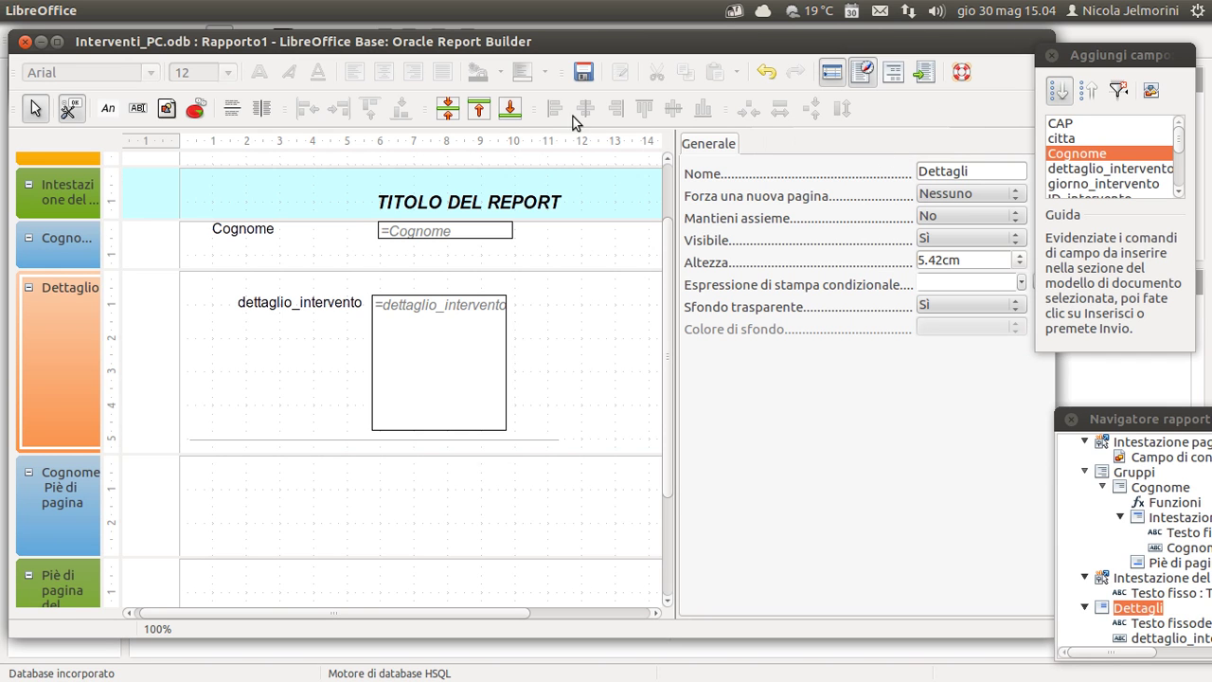
left_click(428, 231)
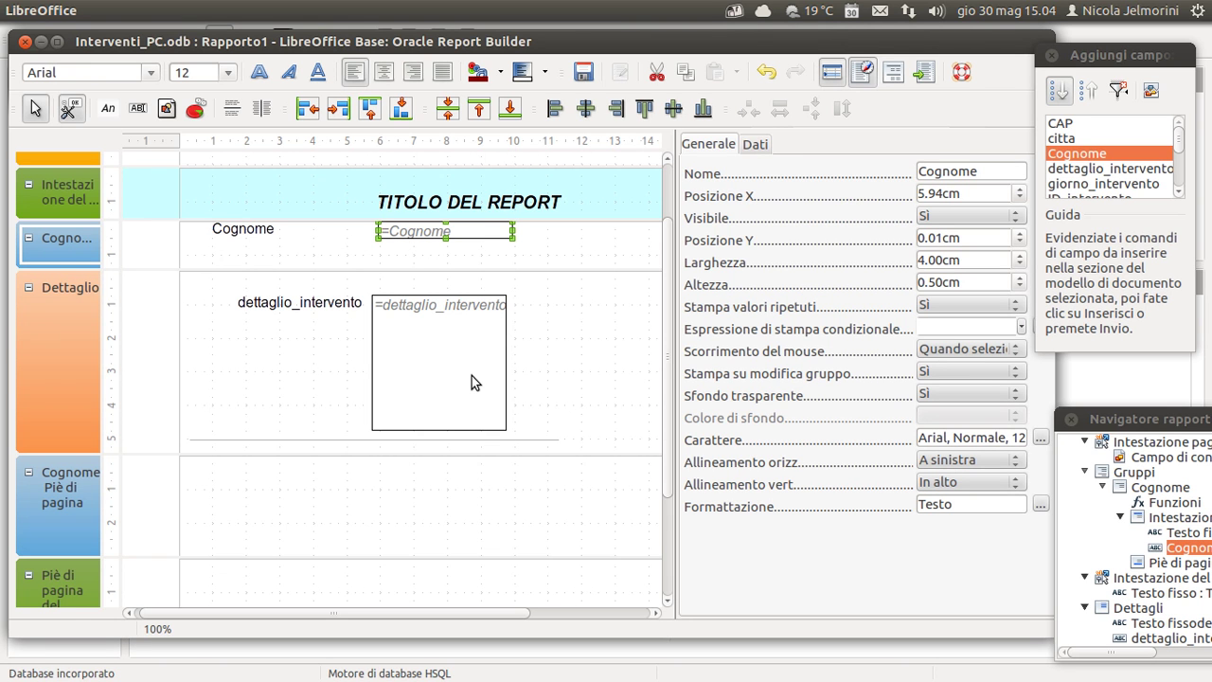
left_click(504, 377, "shift")
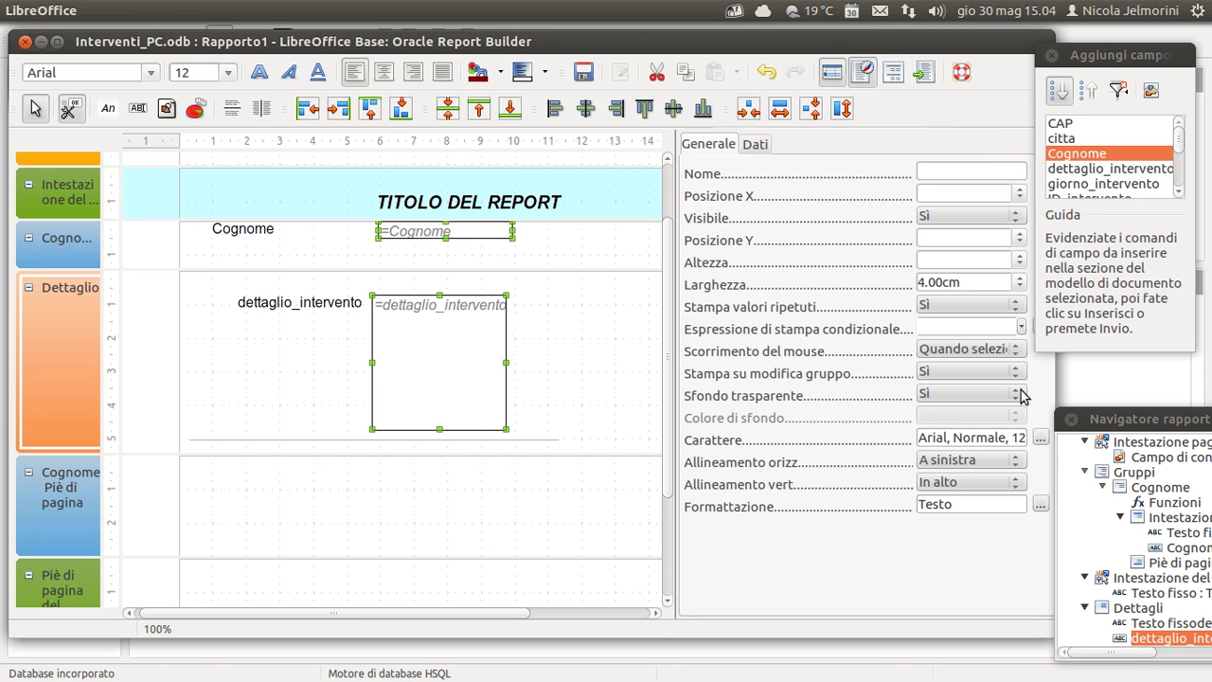
left_click_drag(1141, 422, 1069, 371)
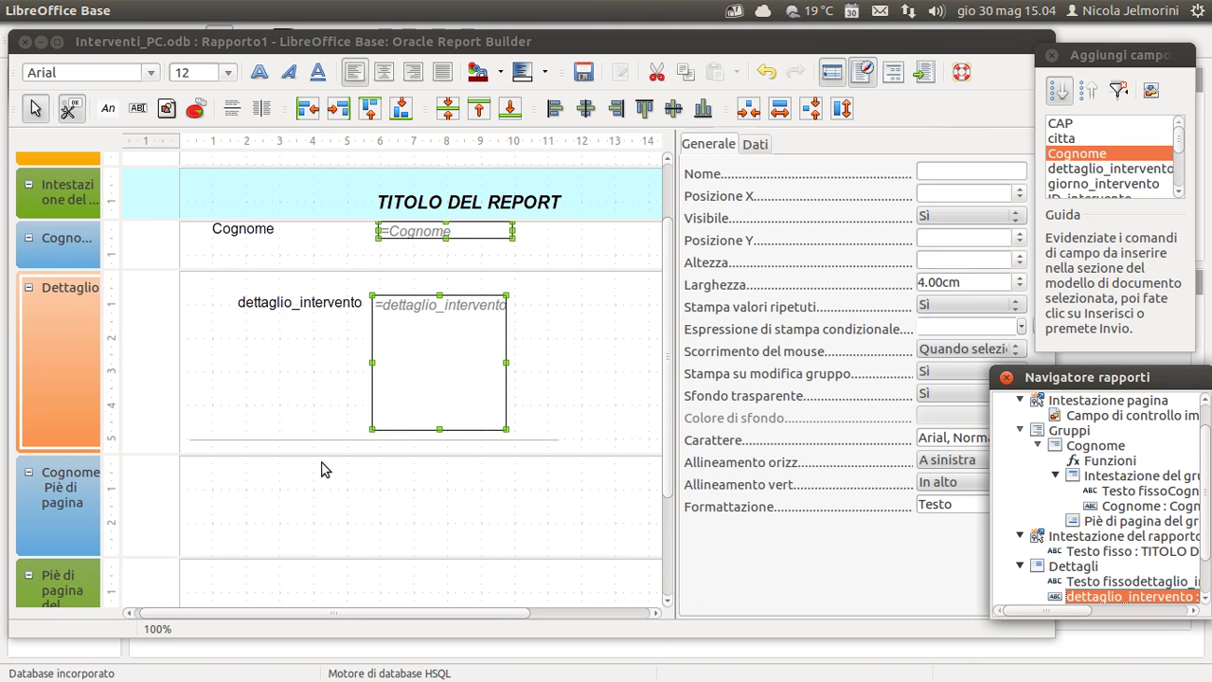
- Clear the field selection and look over the report layout from the footer sections back up to the page header
left_click(142, 339)
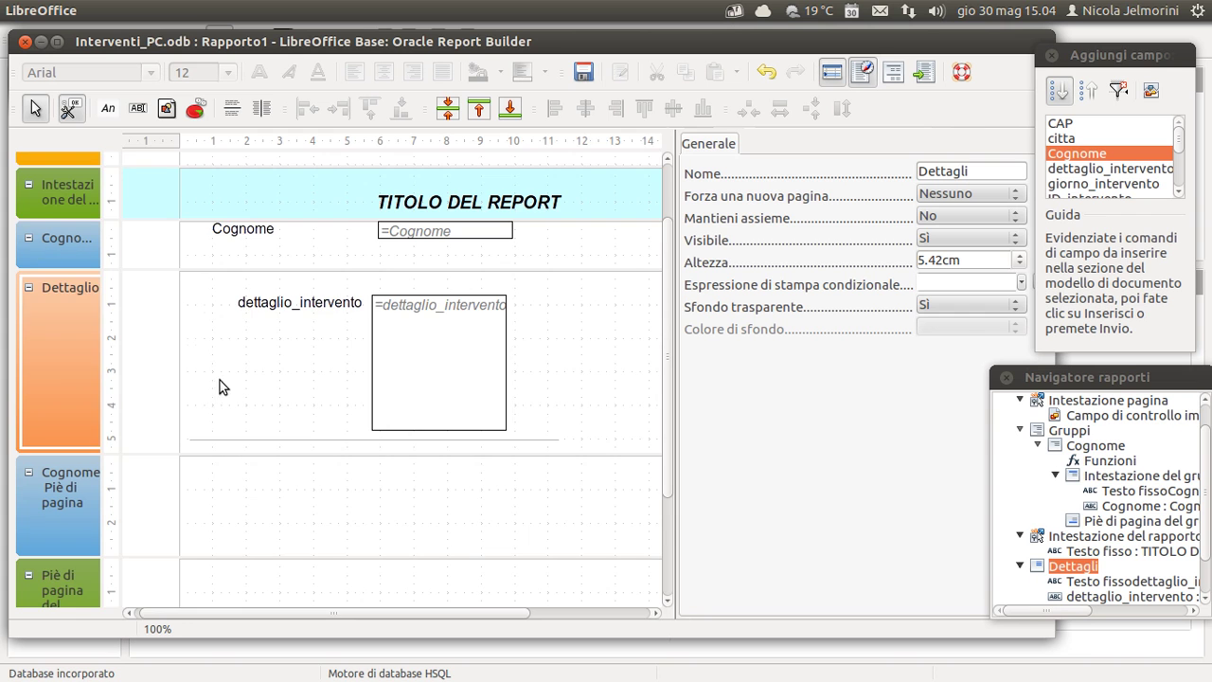
scroll(246, 402, "down", 5)
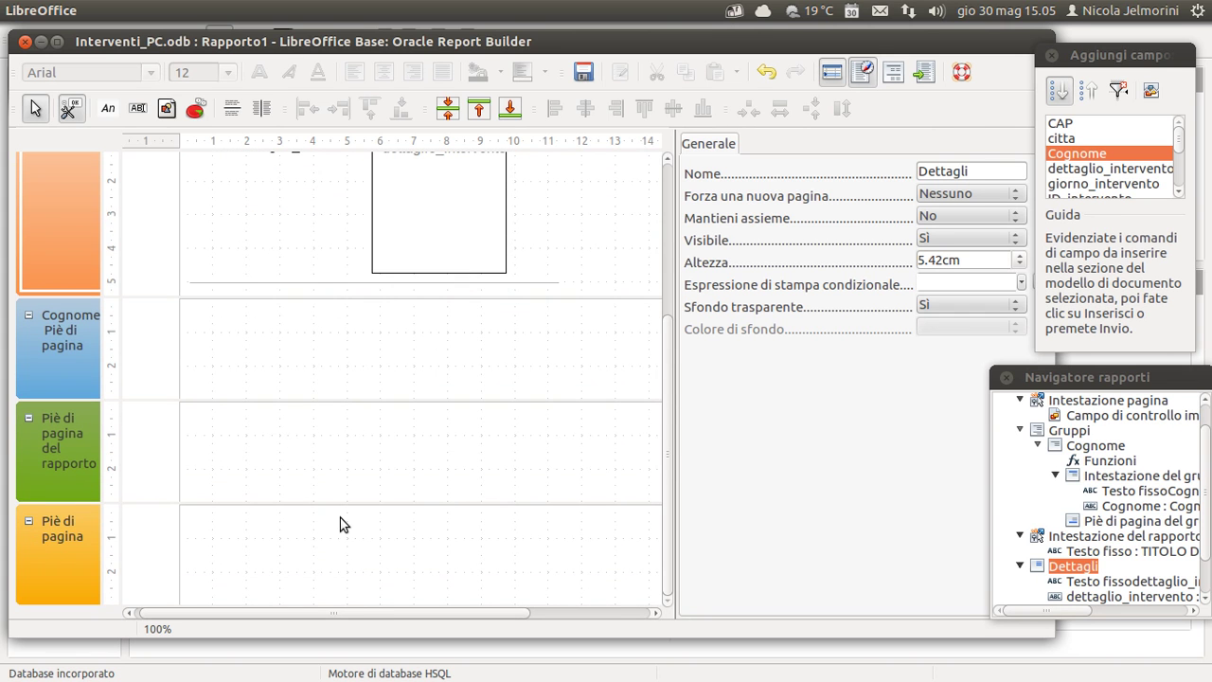
scroll(343, 525, "up", 5)
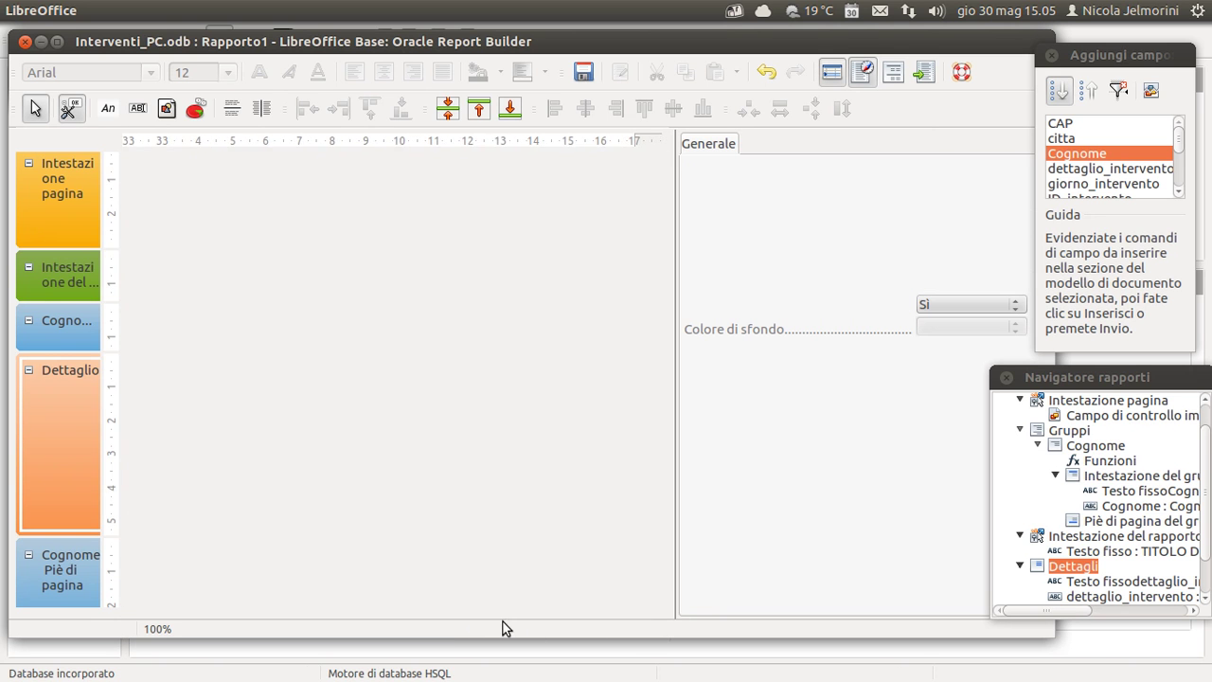
scroll(400, 611, "left", 2)
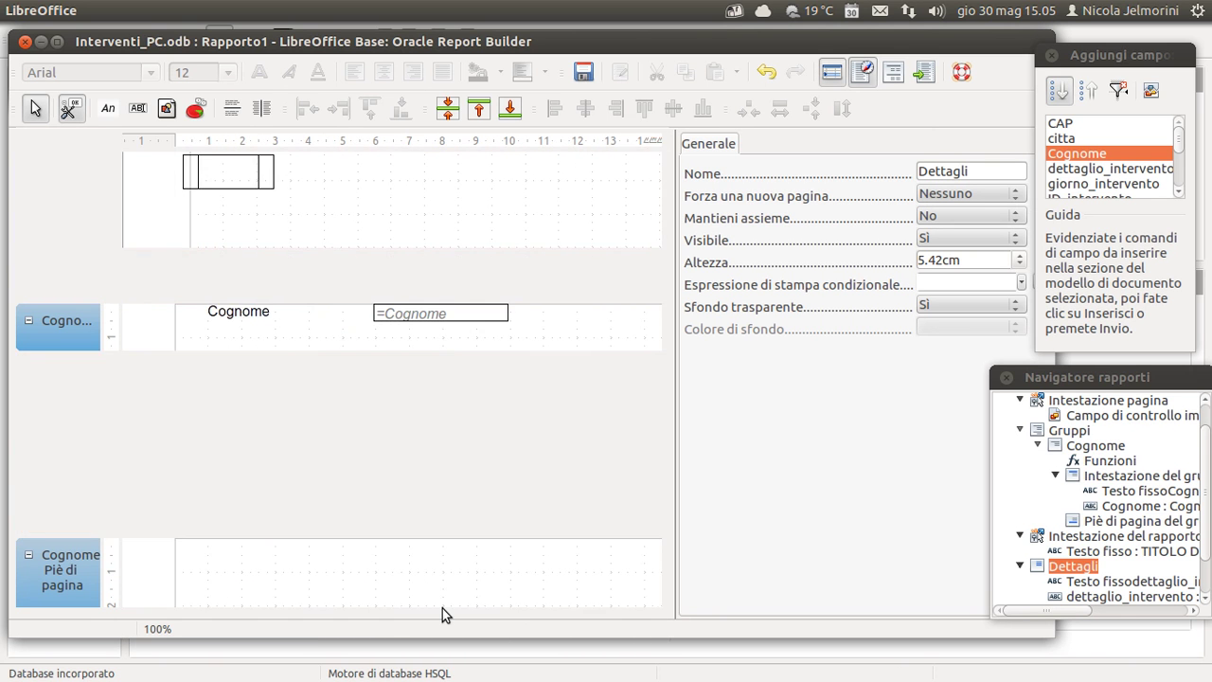
scroll(432, 616, "left", 1)
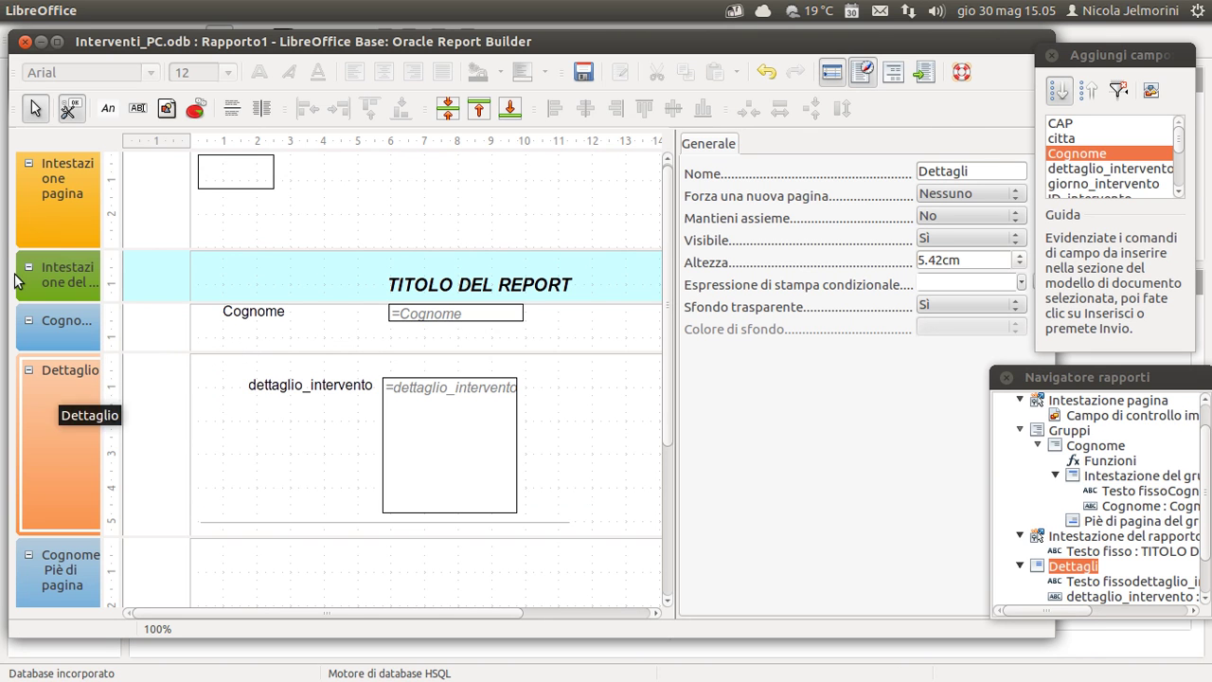
- Switch to the Zim notes and read the Nota importante about pagination in the dettaglio section and working with groups
mouse_move(2, 237)
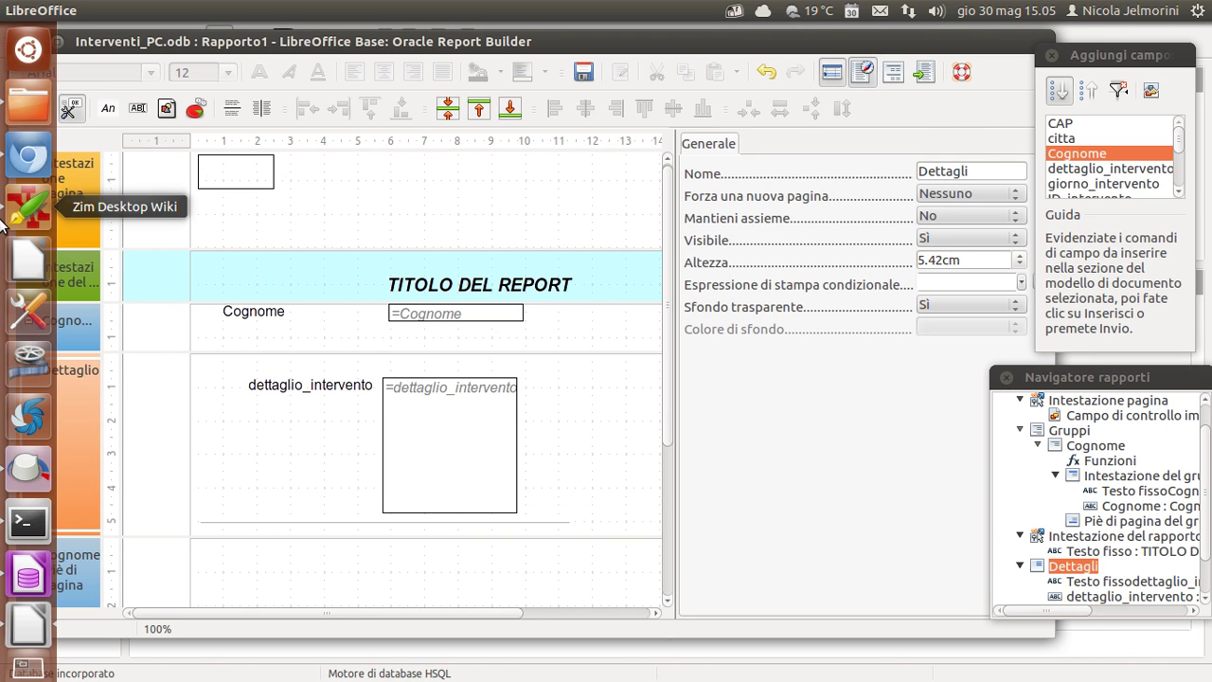
left_click(17, 214)
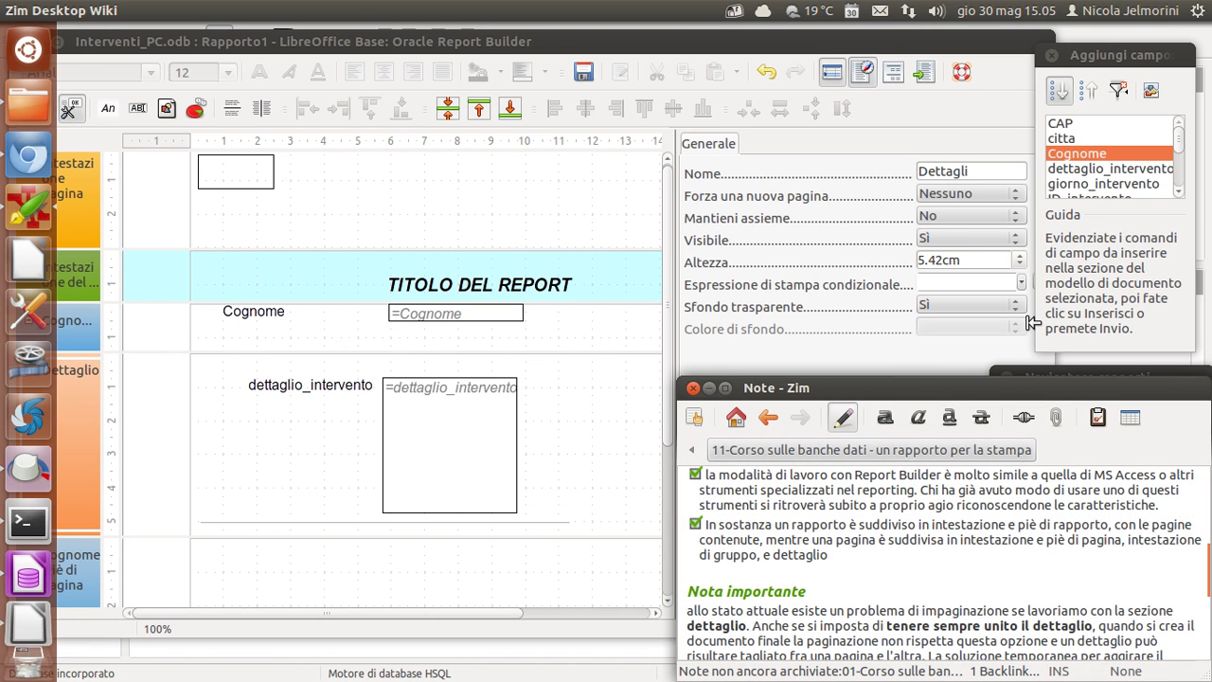
scroll(932, 551, "down", 1)
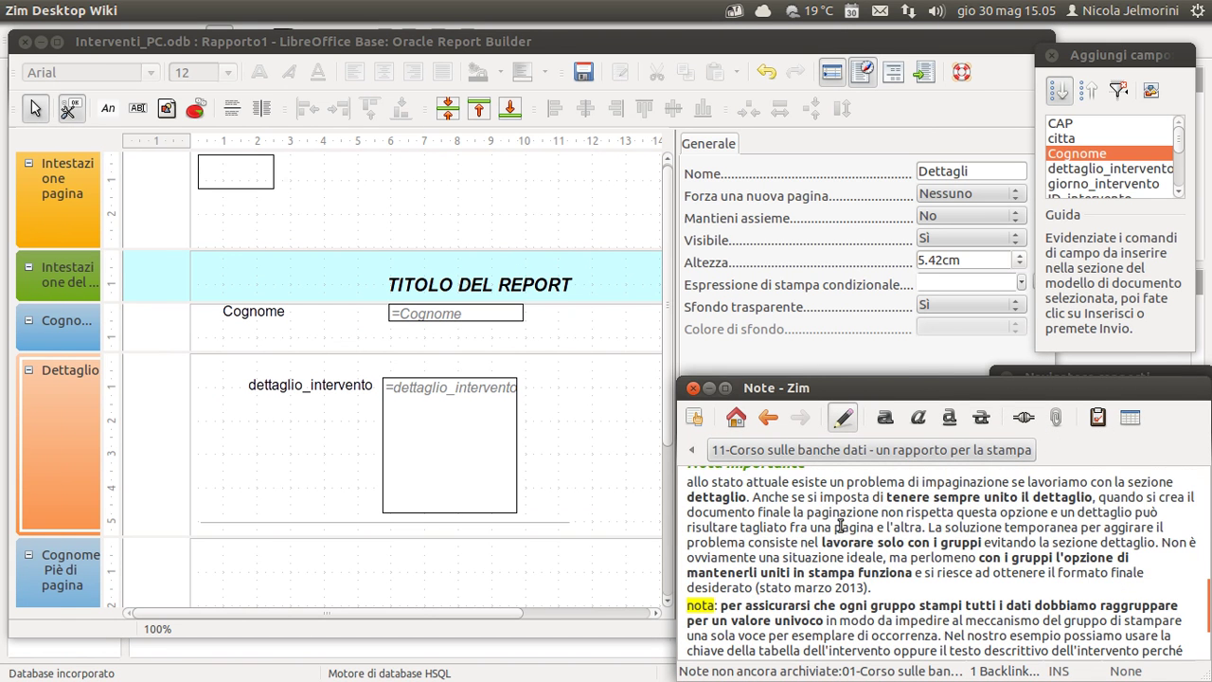
scroll(850, 554, "up", 1)
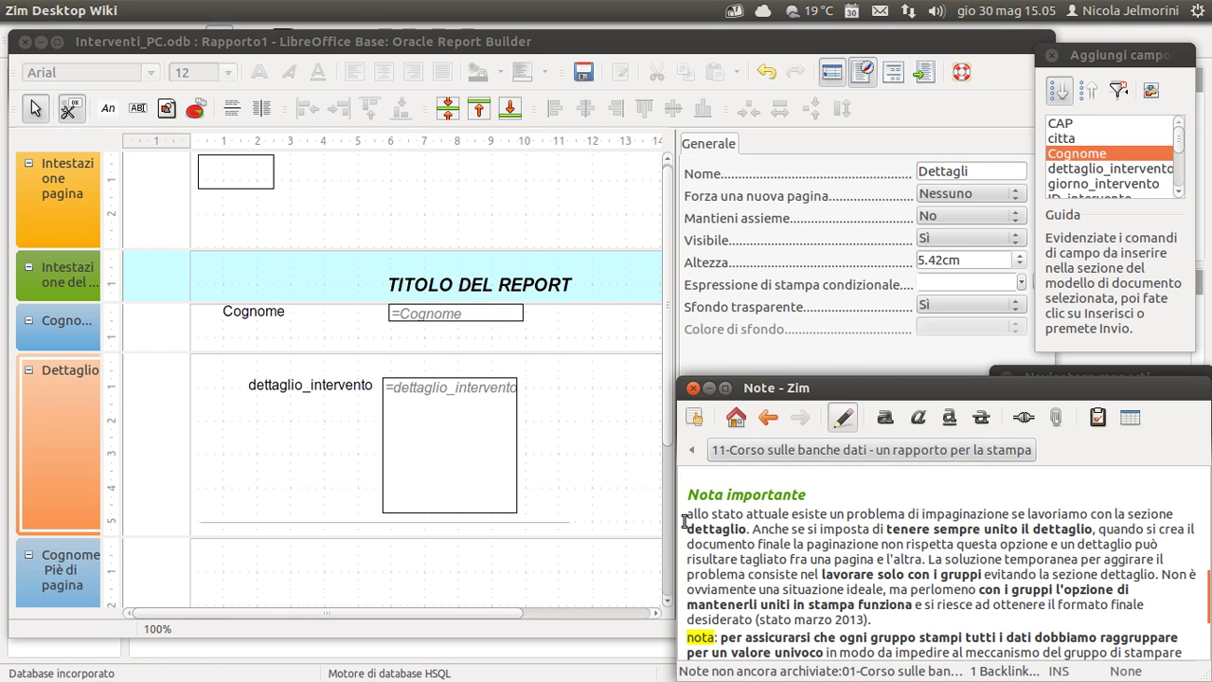
left_click_drag(687, 514, 919, 653)
scroll(930, 597, "up", 2)
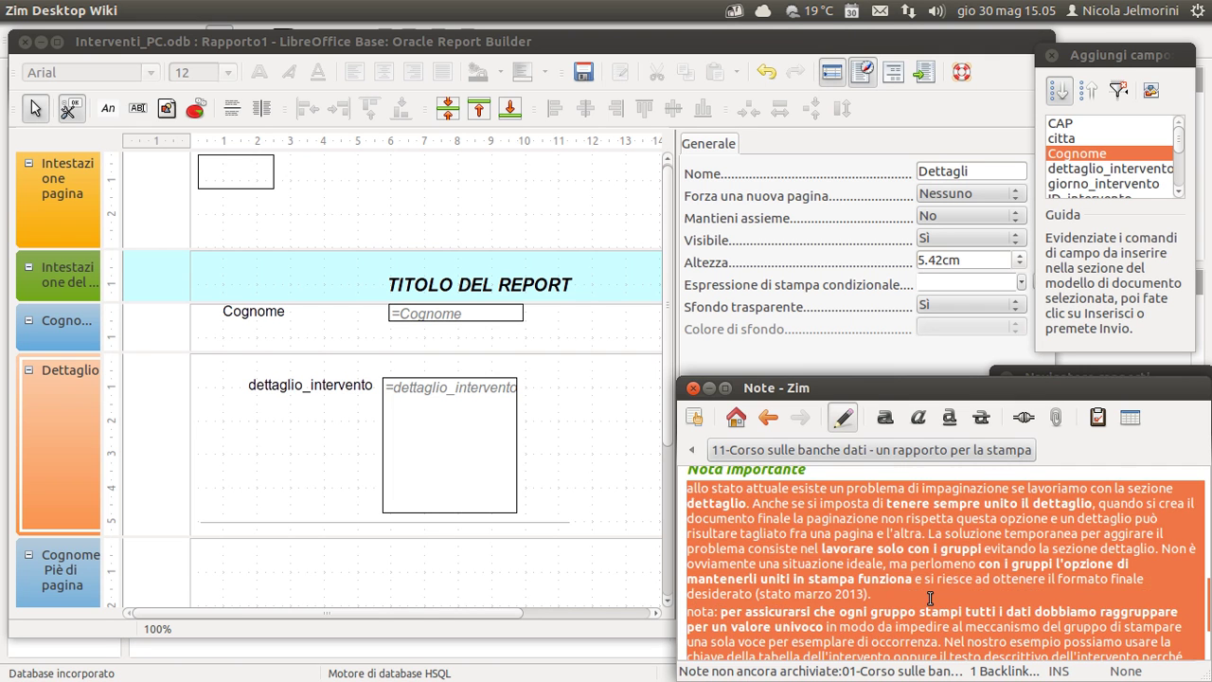
left_click(857, 547)
scroll(712, 535, "up", 1)
left_click(687, 523)
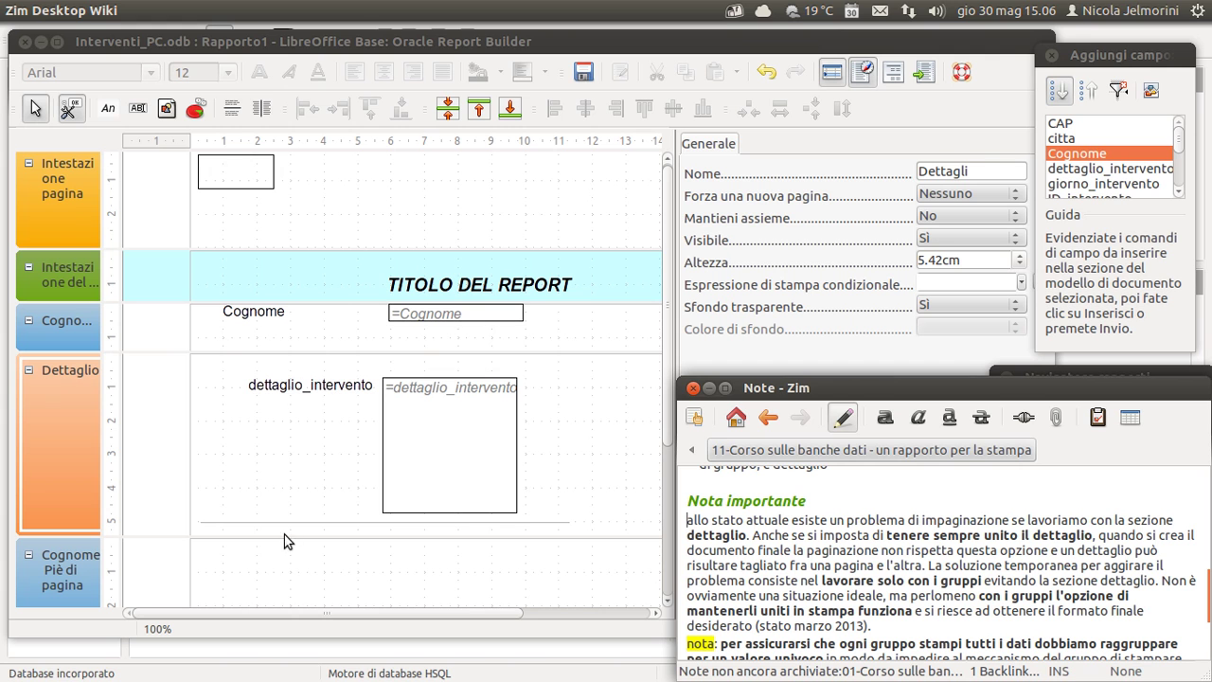
- Reduce the Dettagli section's height to about 5.24 cm and reread the Zim note, highlighting "stato marzo 2013"
mouse_move(132, 537)
left_mouse_down()
mouse_move(136, 511)
mouse_move(136, 526)
left_mouse_up()
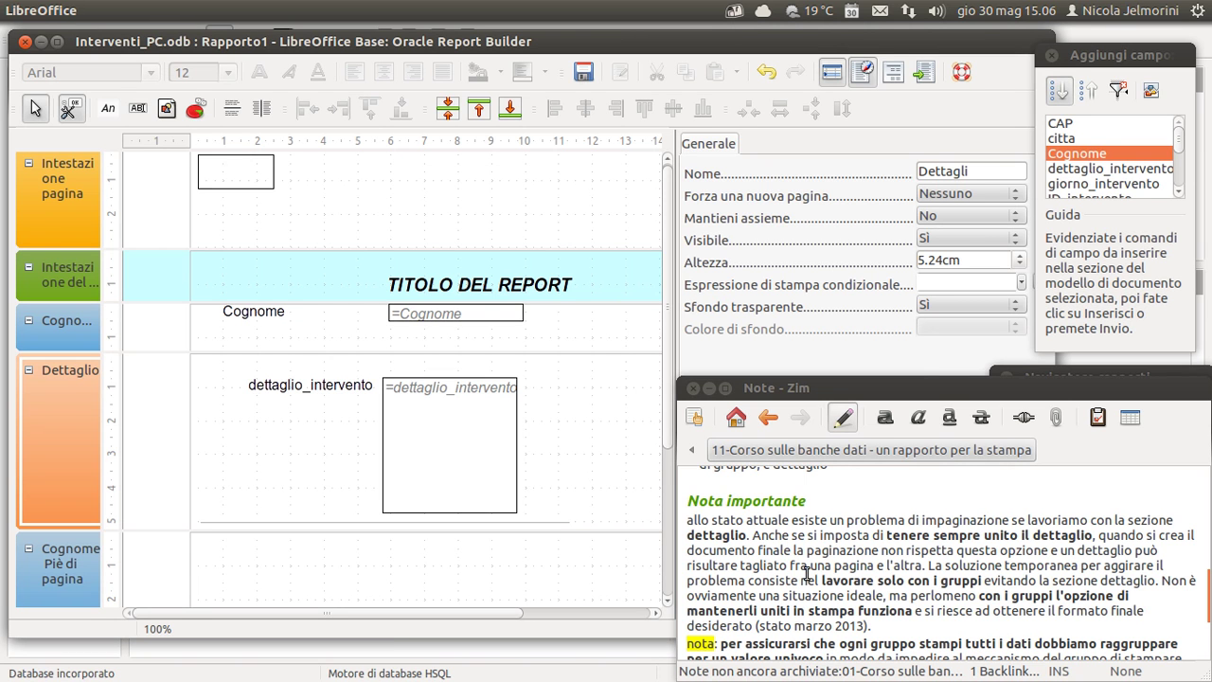
left_click_drag(867, 625, 762, 625)
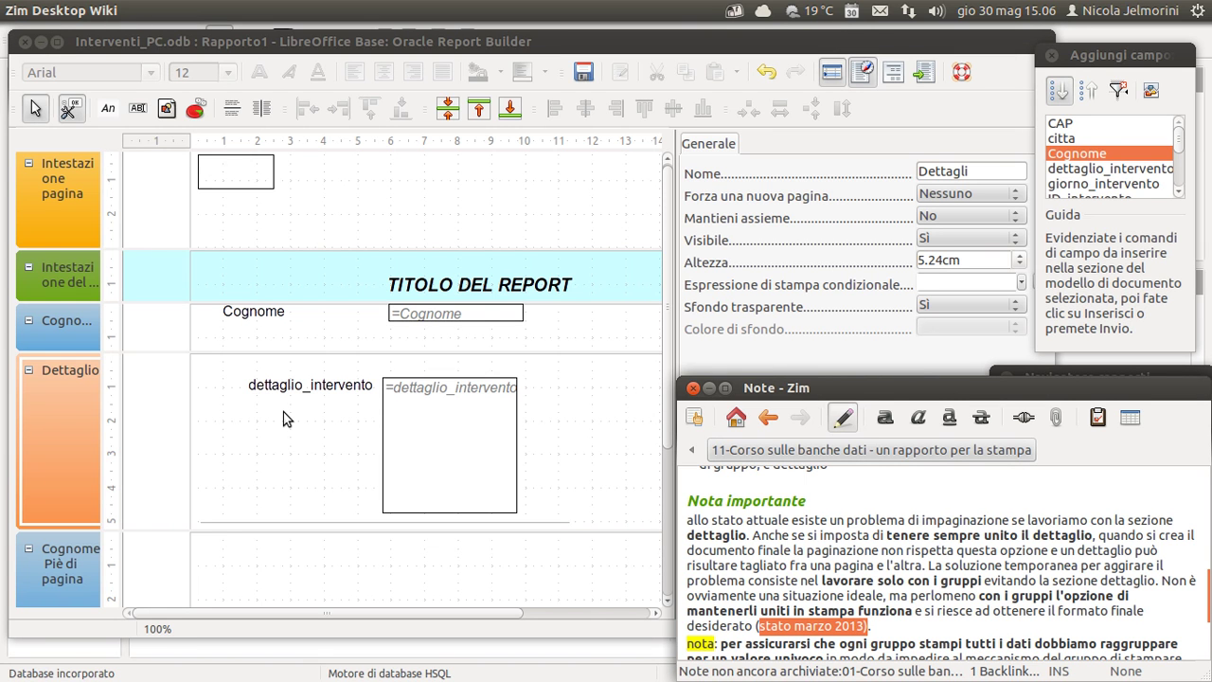
left_click(831, 551)
scroll(829, 552, "down", 1)
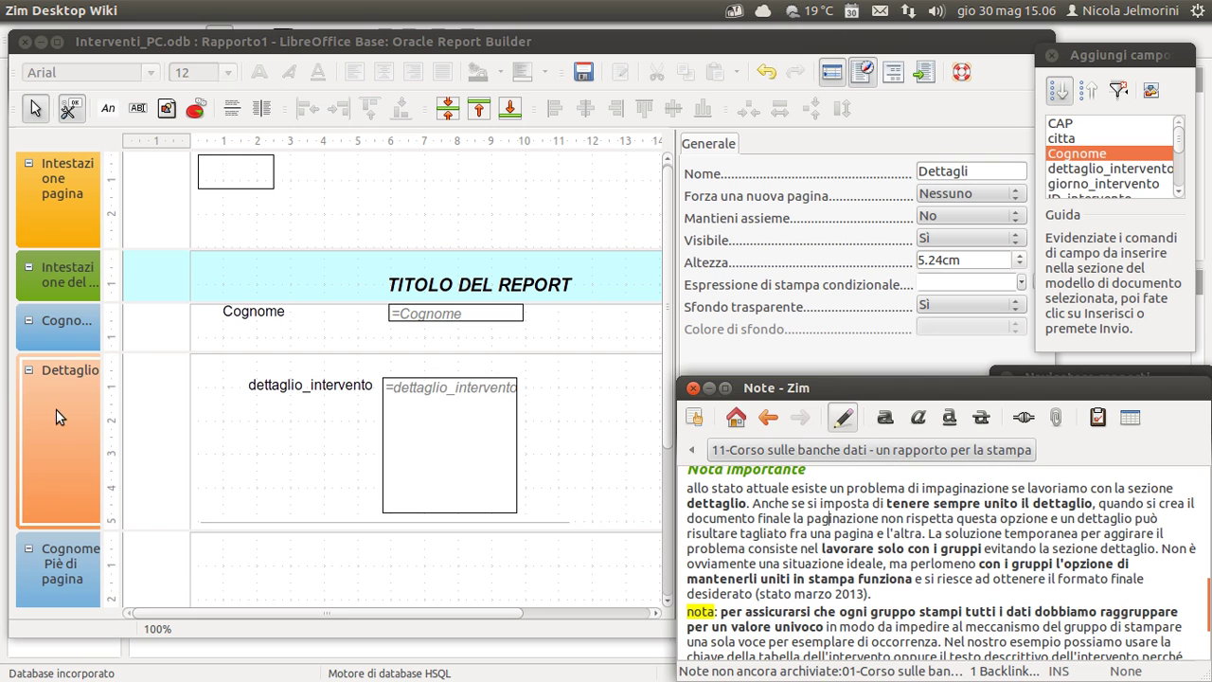
- Collapse the Dettaglio section, increase the Cognome group header's height to about 4.31 cm, and reread the Zim note on groups
left_click(29, 371)
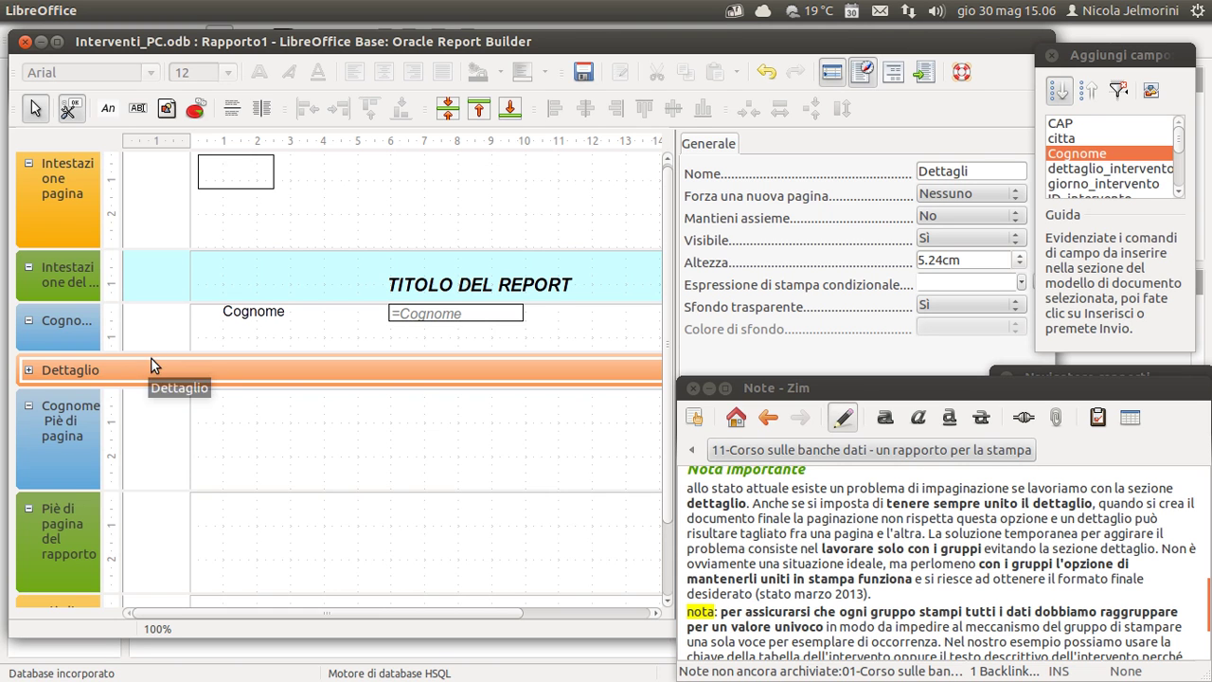
left_click_drag(153, 363, 148, 427)
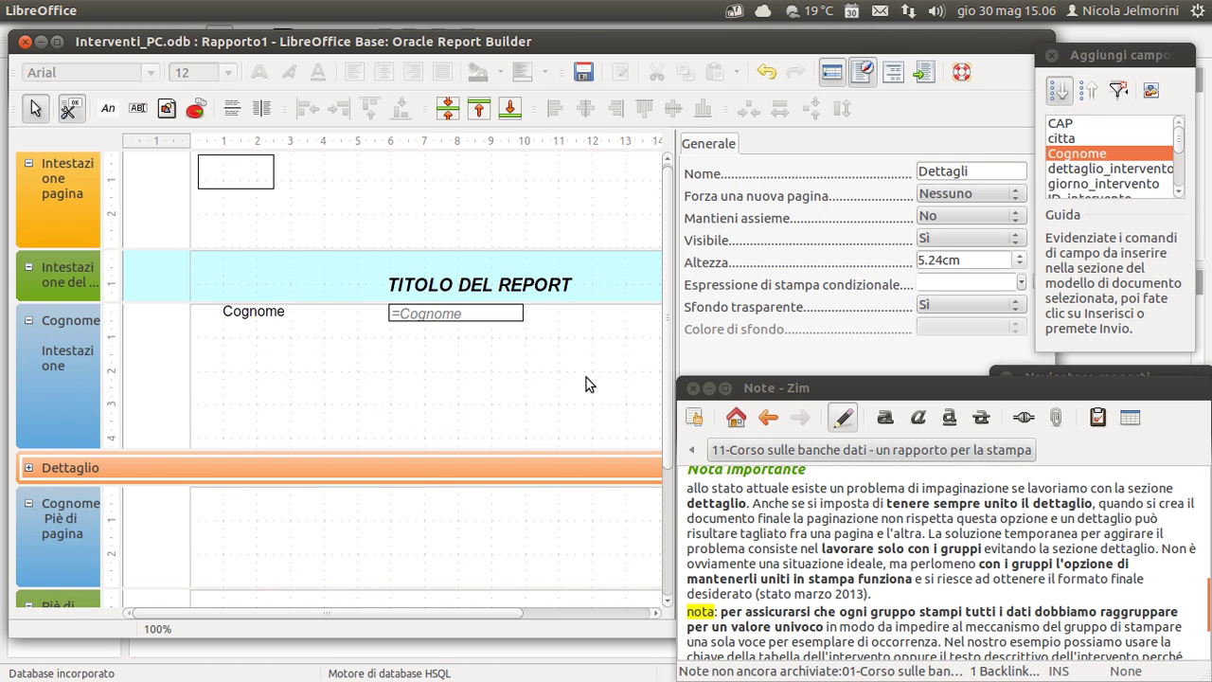
left_click(519, 384)
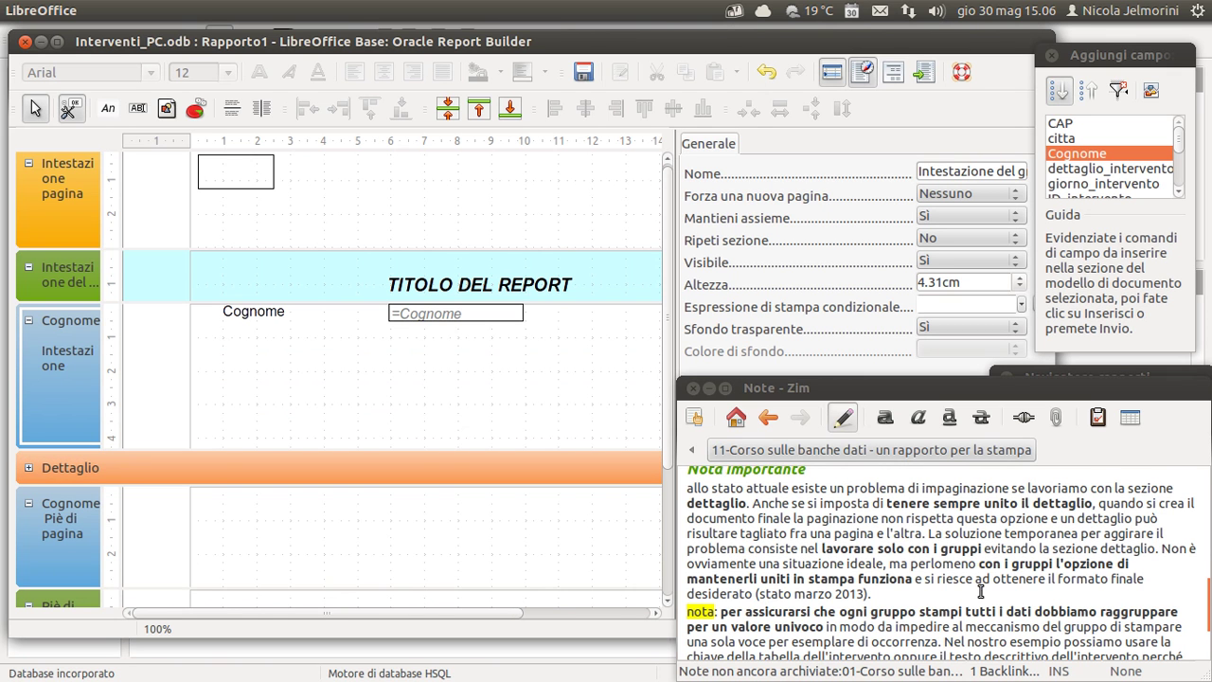
scroll(980, 590, "down", 2)
scroll(980, 590, "up", 2)
- Close Rapporto1 without saving its changes and delete it from the database's reports
left_click(26, 43)
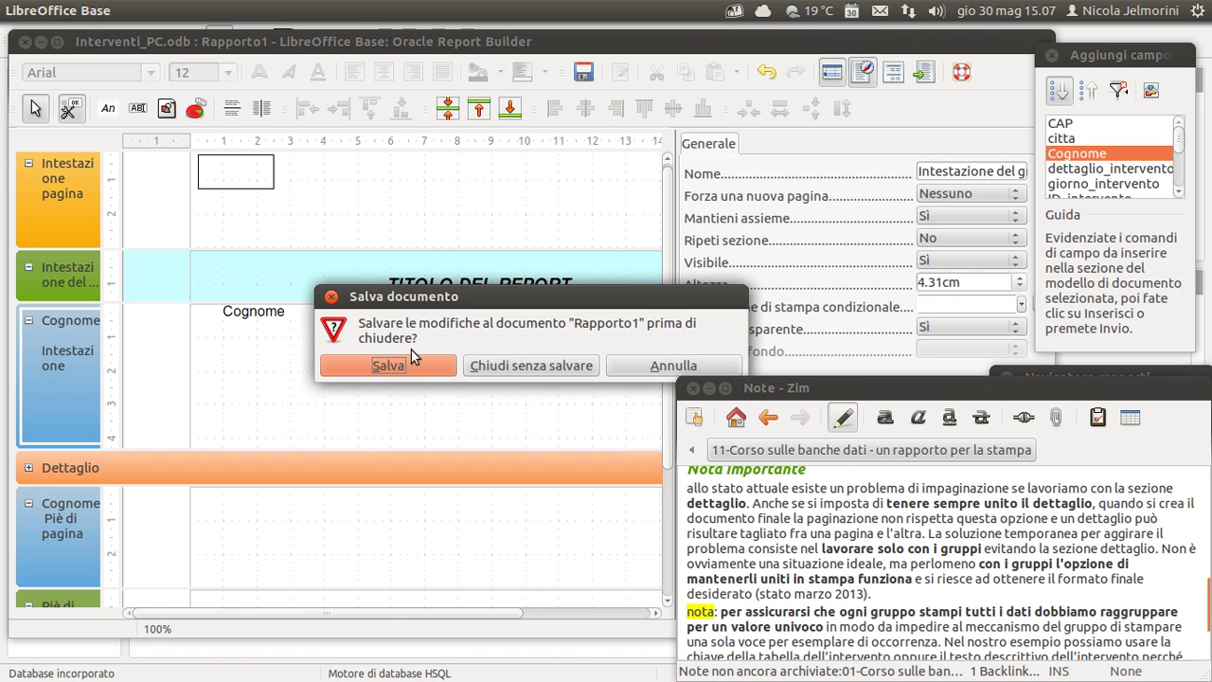
left_click(518, 366)
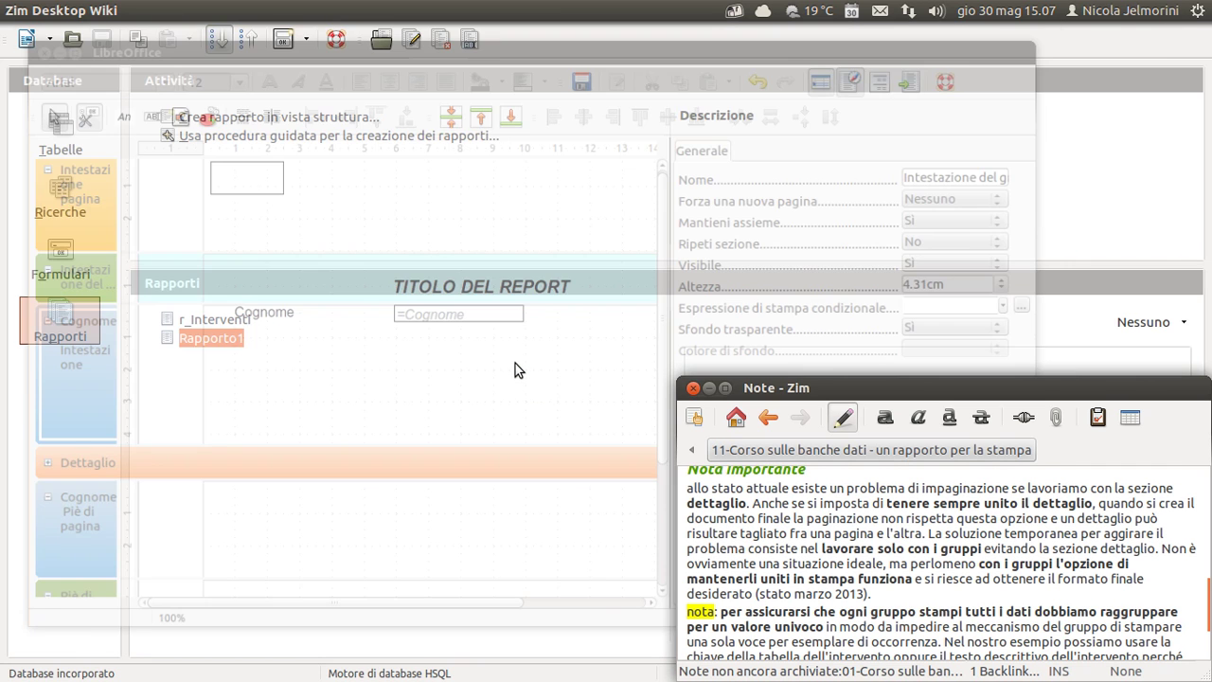
right_click(203, 344)
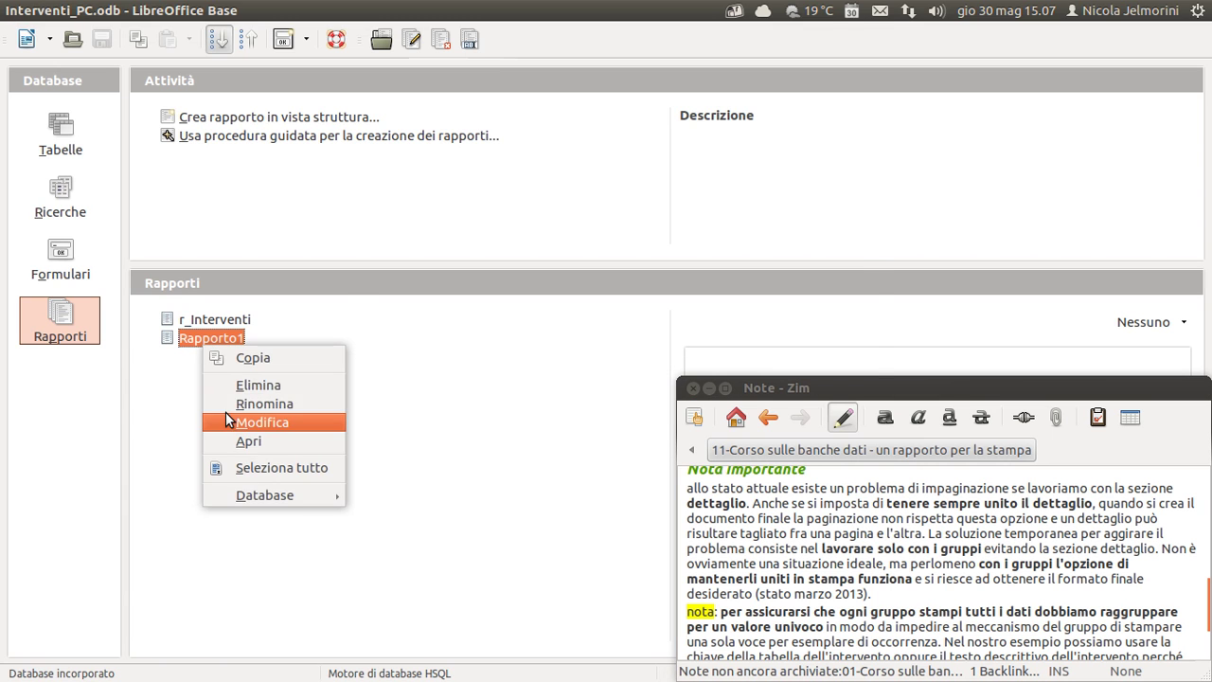
left_click(236, 385)
left_click(440, 392)
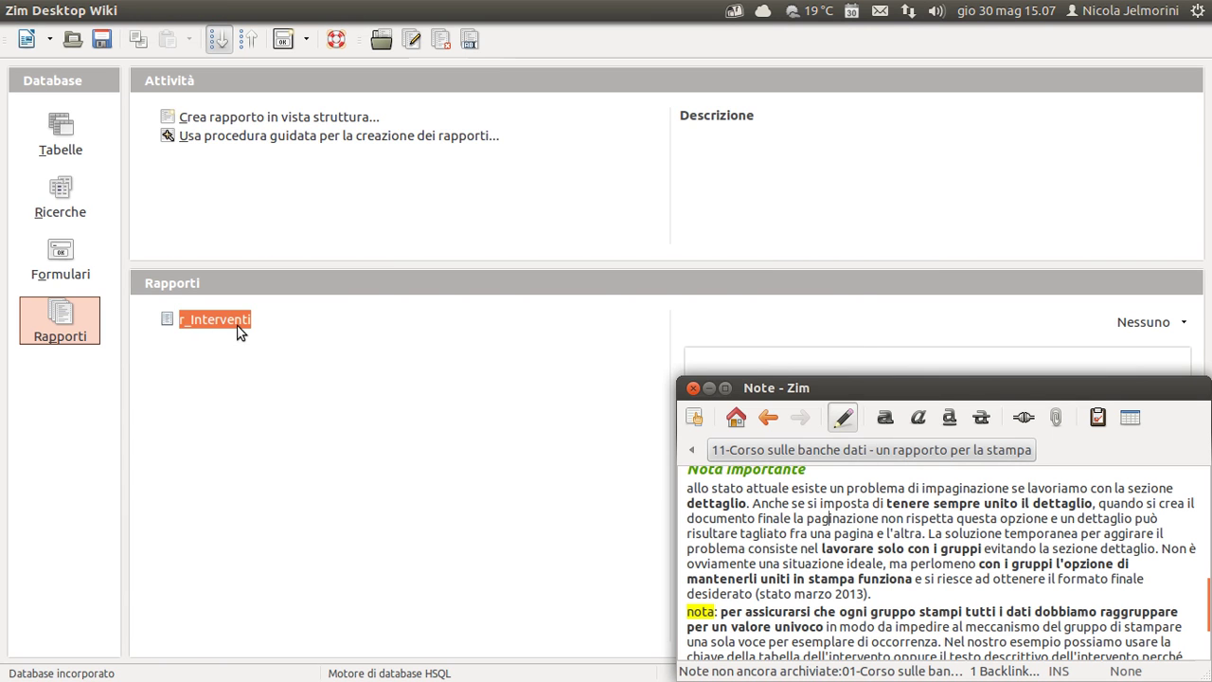
- Open the r_Interventi report for editing, widen its window to show the full layout, and minimize the Zim notes
left_click(409, 44)
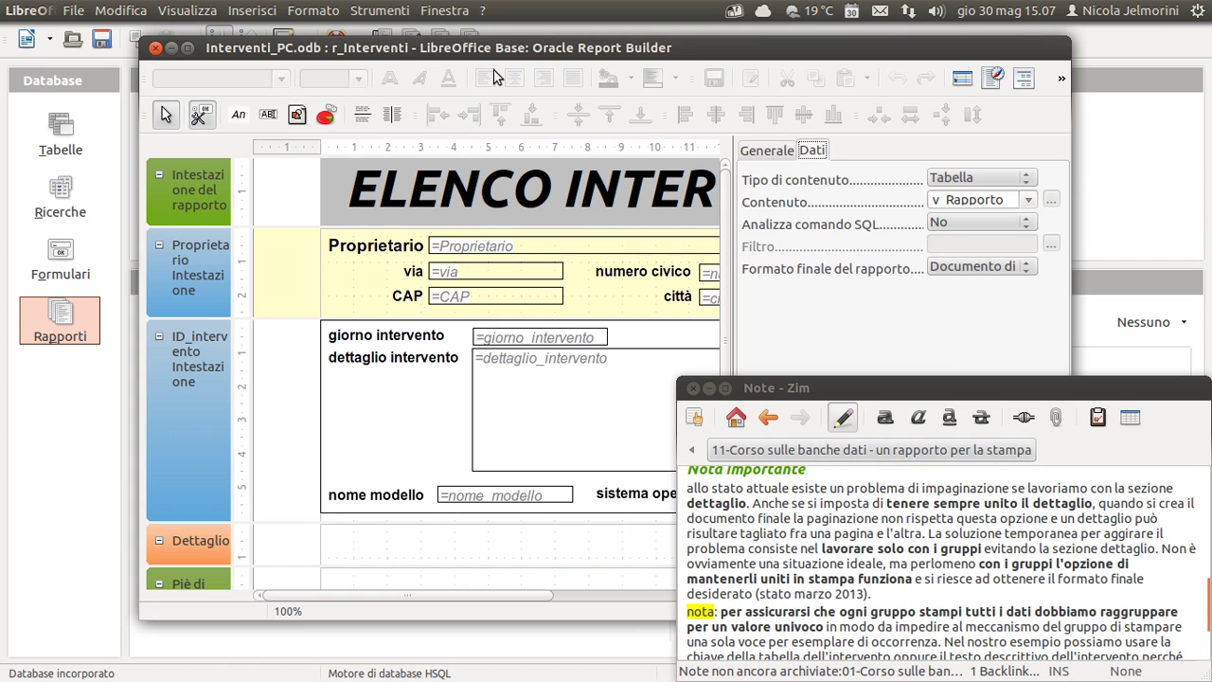
left_click_drag(499, 52, 369, 40)
left_click_drag(968, 114, 1146, 103)
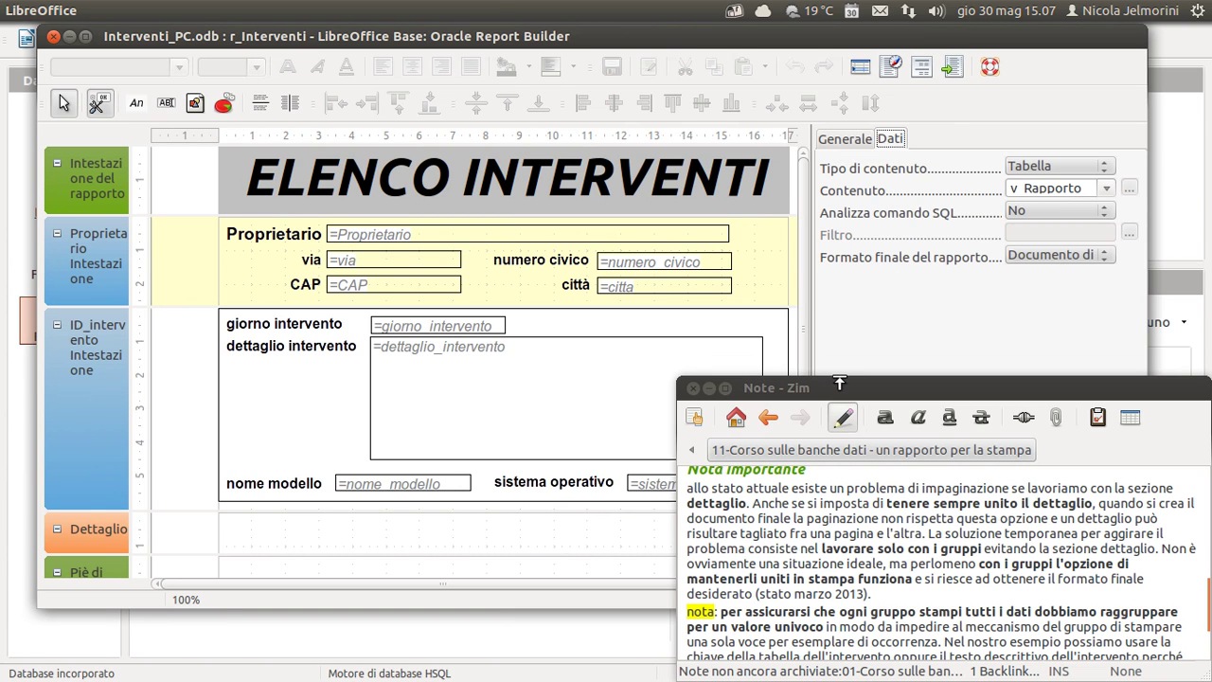
left_click(710, 389)
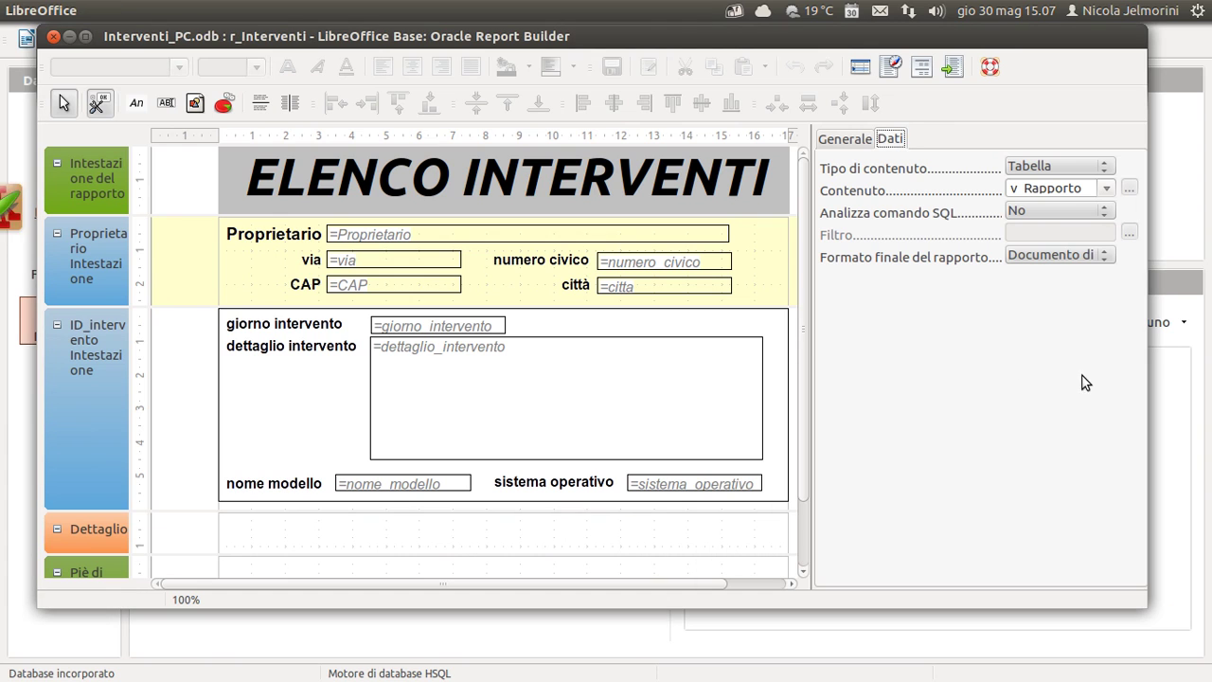
- Show the Navigatore rapporti clear of the layout and expand its Intestazione del rapporto and Gruppi entries
left_click(890, 72)
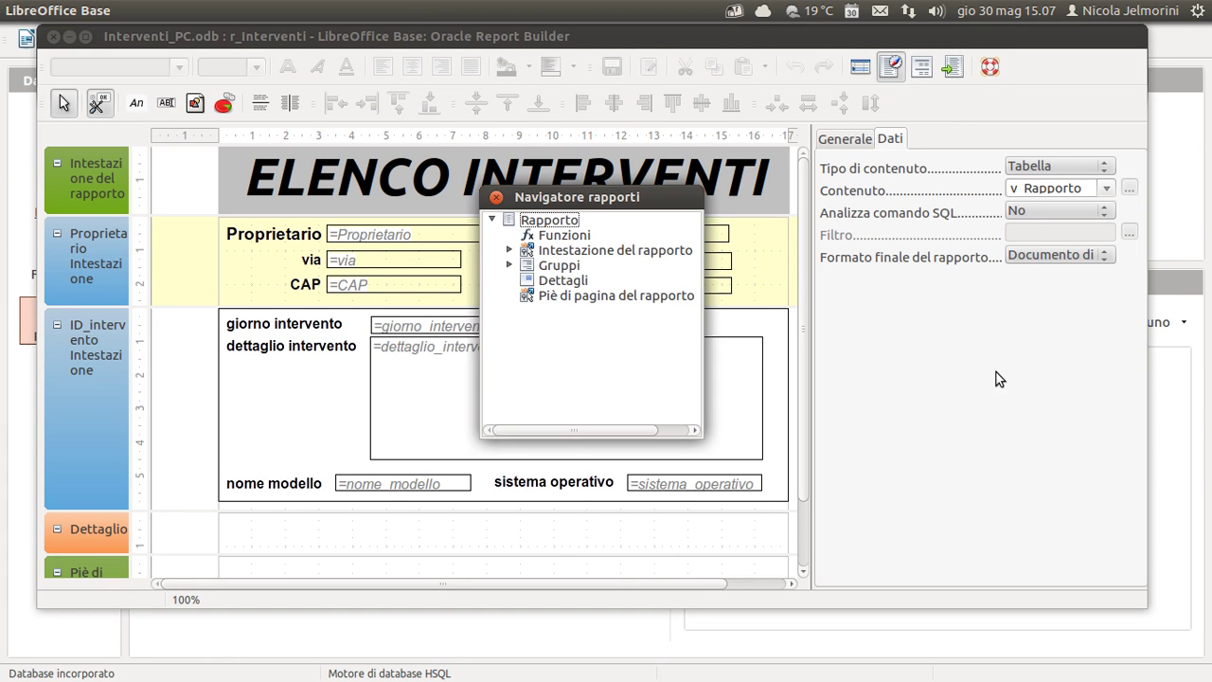
left_click_drag(554, 198, 1032, 386)
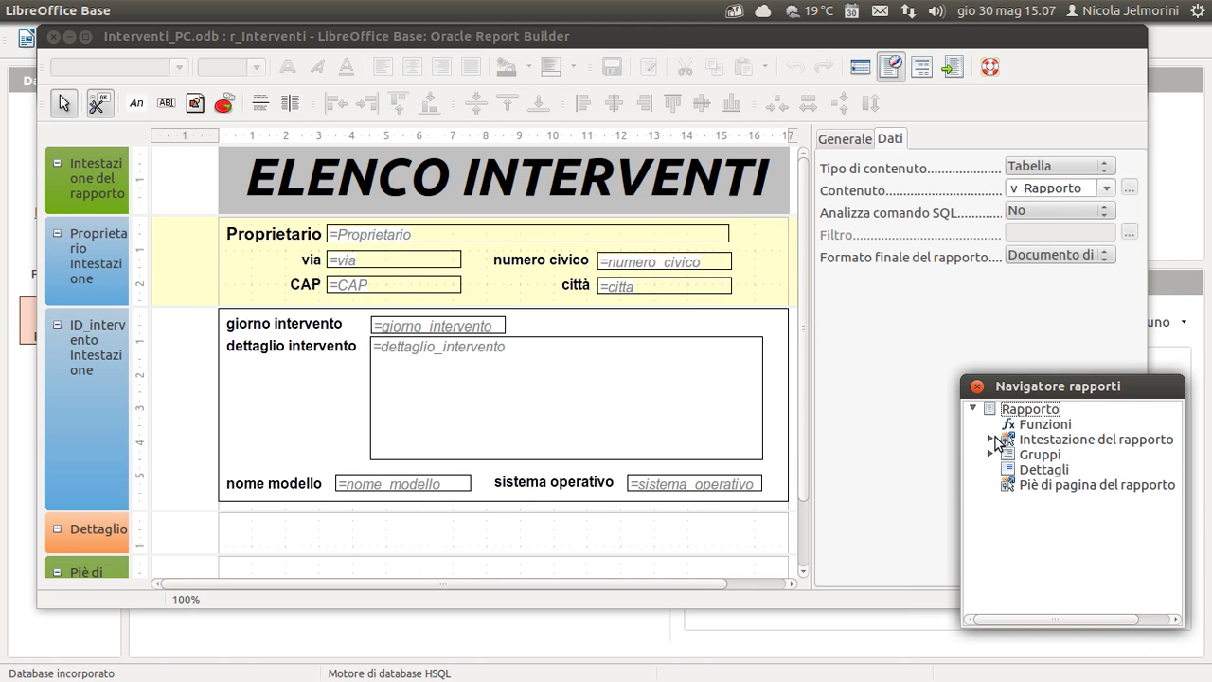
left_click(989, 439)
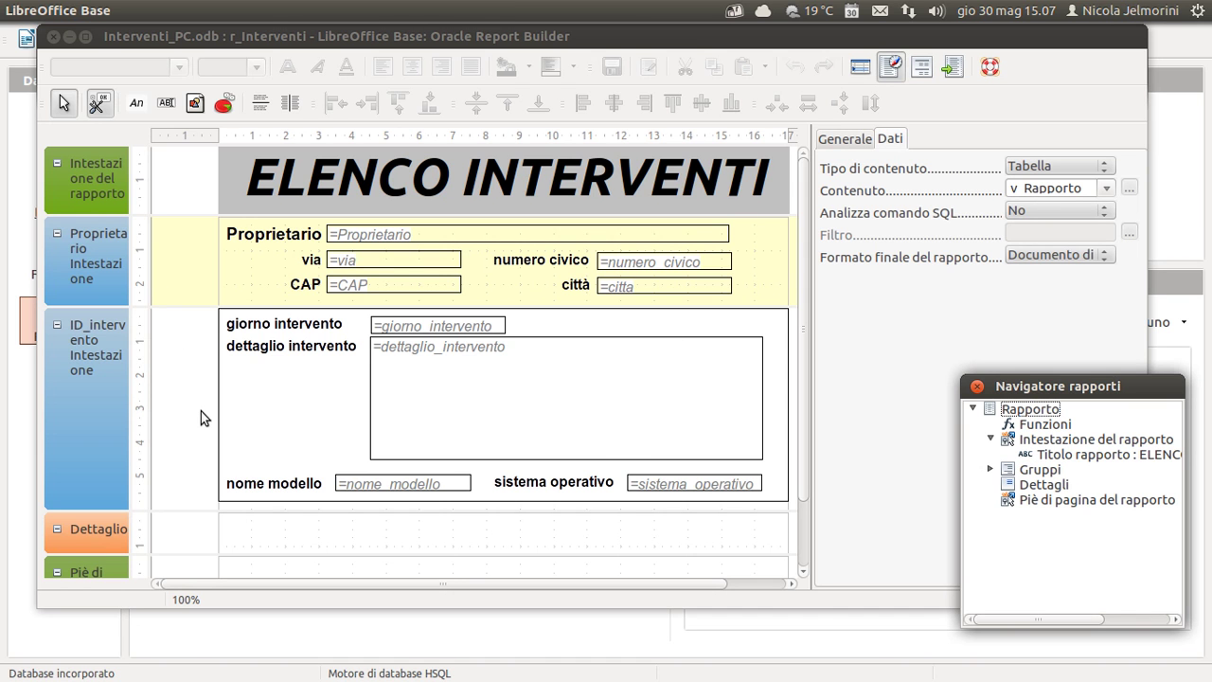
scroll(200, 418, "down", 2)
scroll(201, 411, "up", 2)
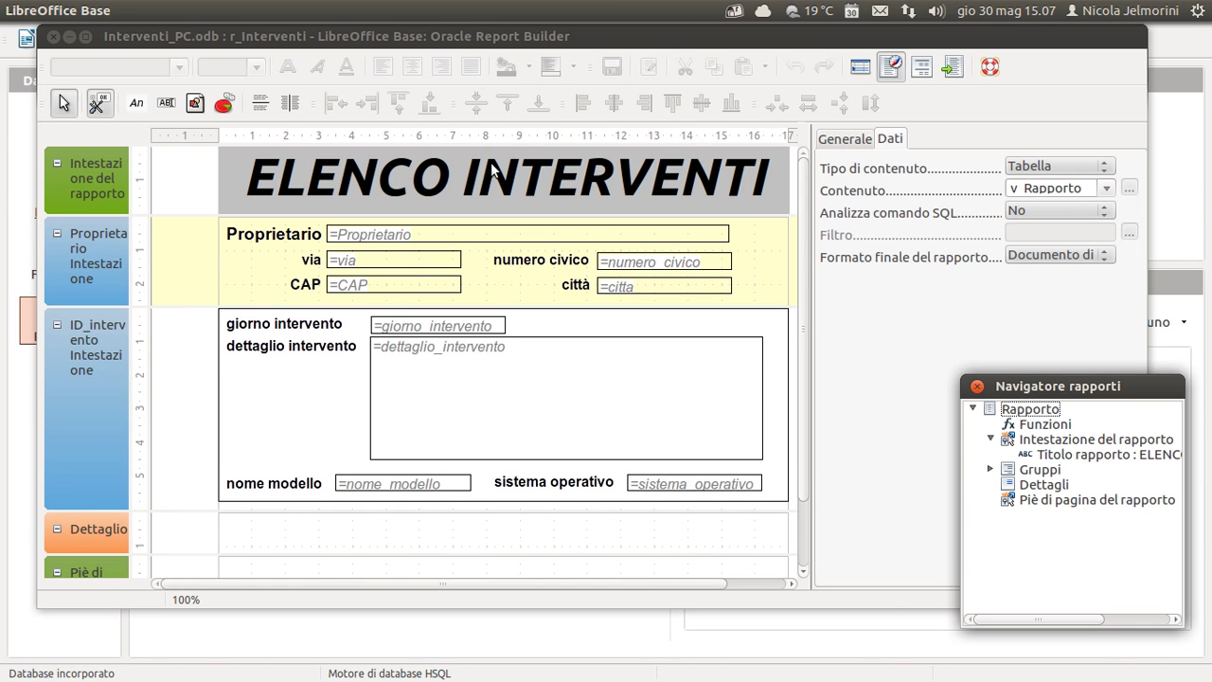
left_click(990, 469)
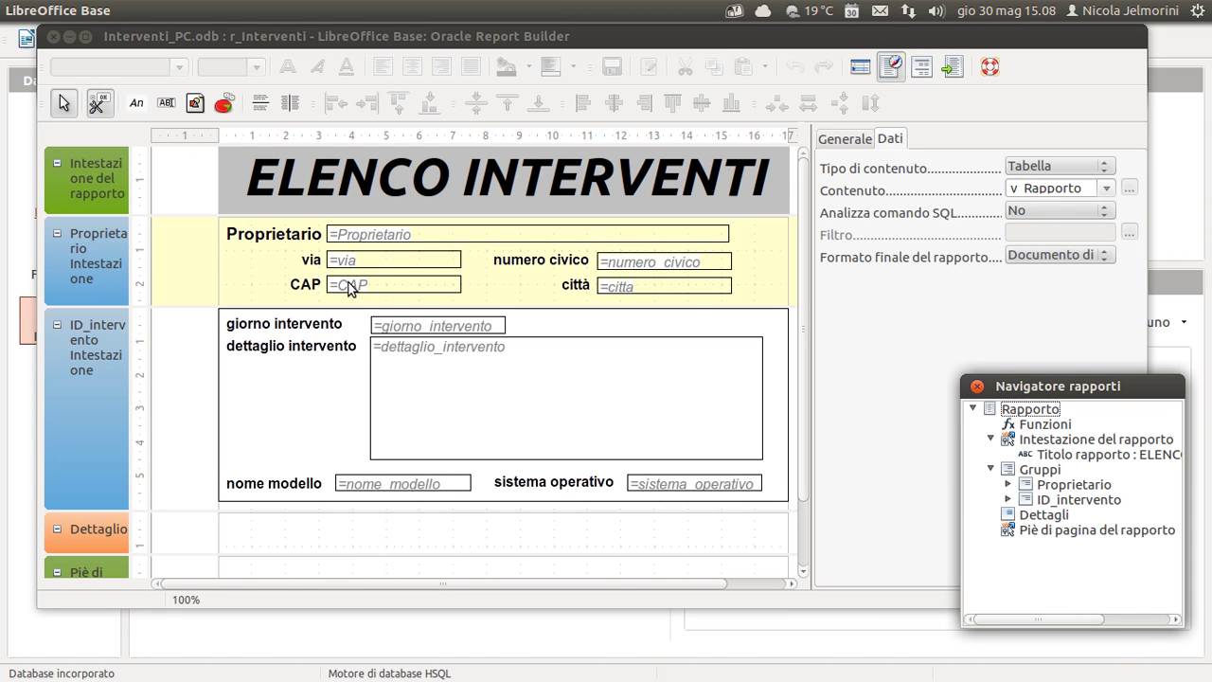
- Examine the properties of the Proprietario and ID_intervento groups and expand both groups in the report navigator
left_click(1026, 487)
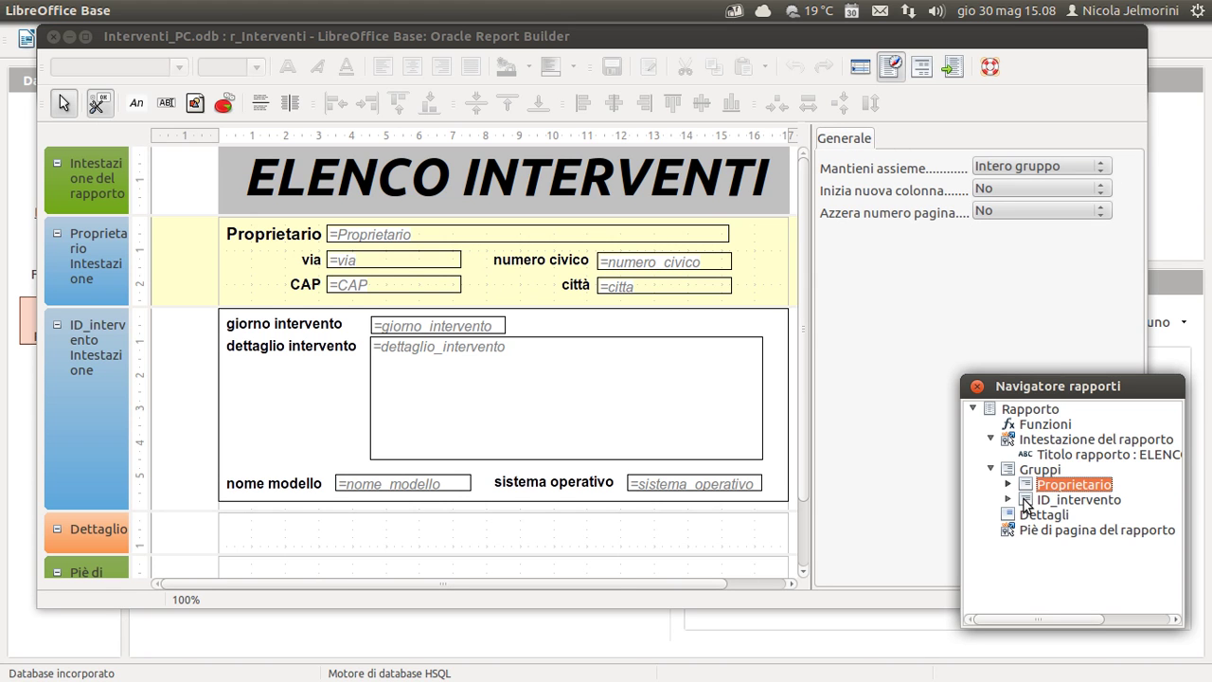
left_click(1025, 500)
left_click(1027, 488)
left_click(1026, 502)
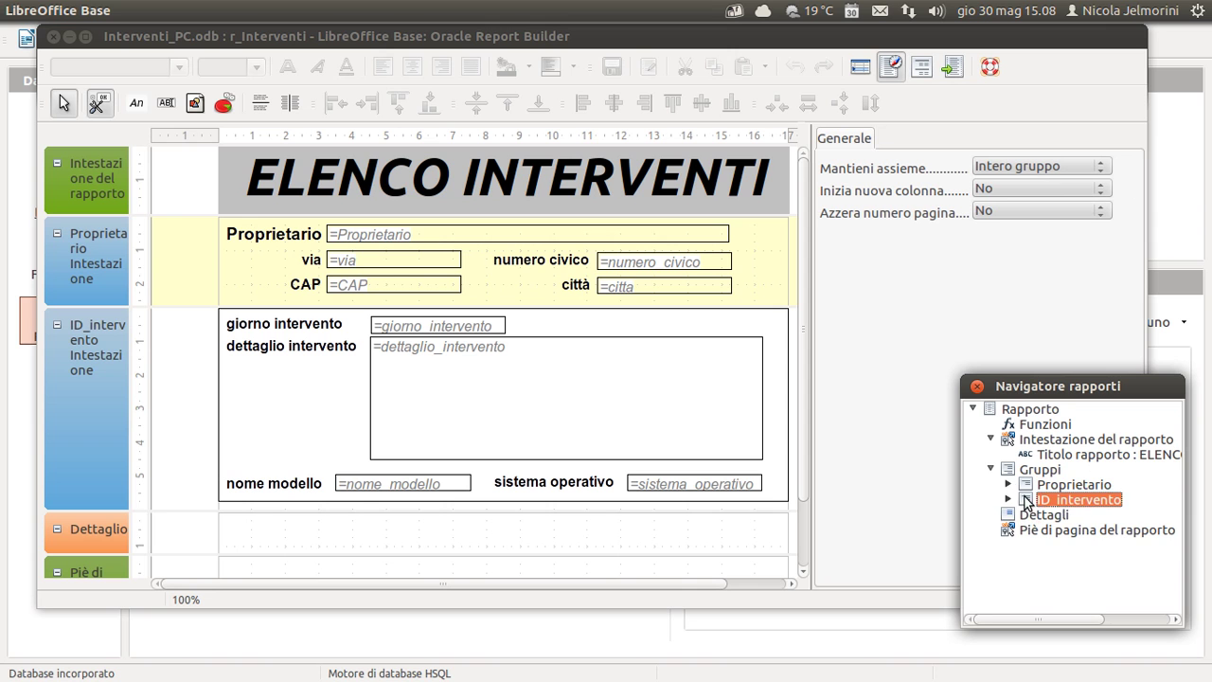
left_click(1010, 485)
left_click(1008, 529)
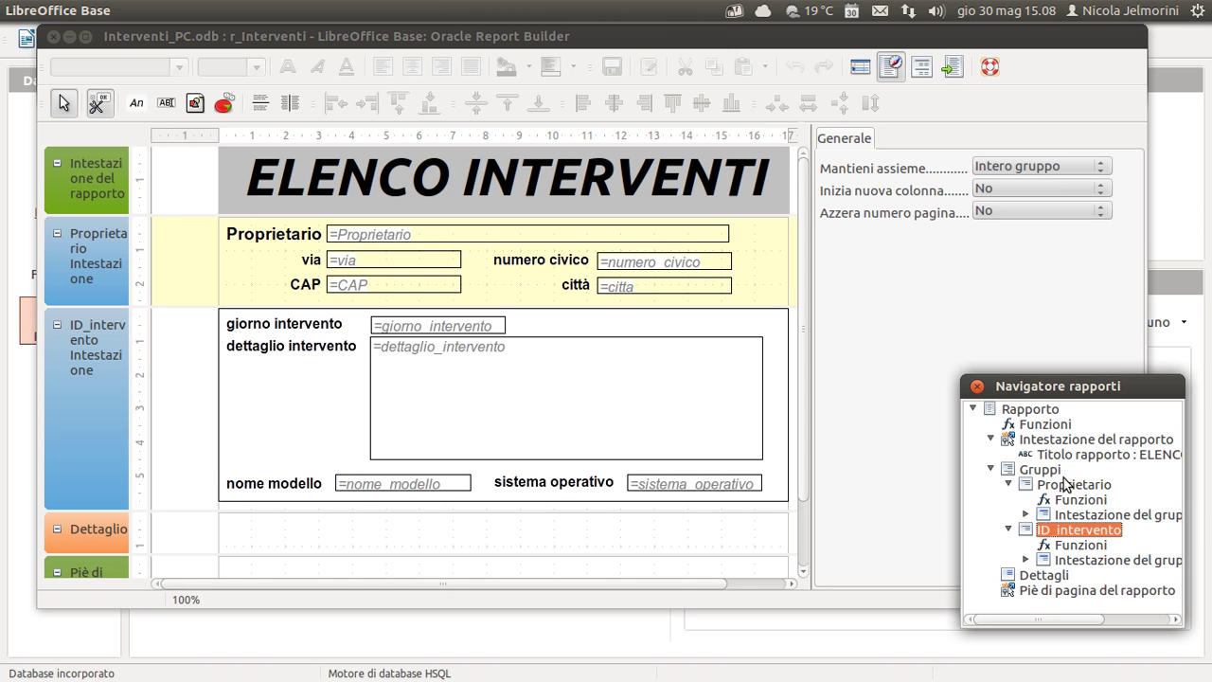
left_click(1047, 470)
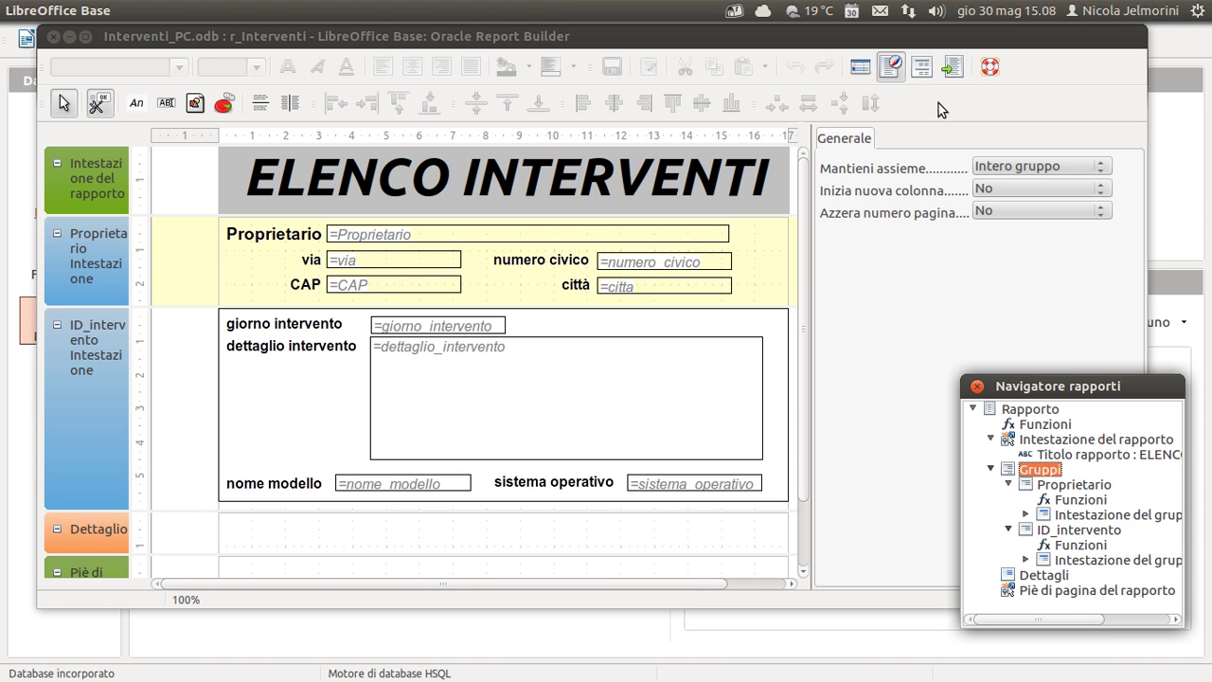
- Review the Ordine e raggruppamento settings of the Proprietario and ID_intervento groups, leaving them as they are
left_click(921, 66)
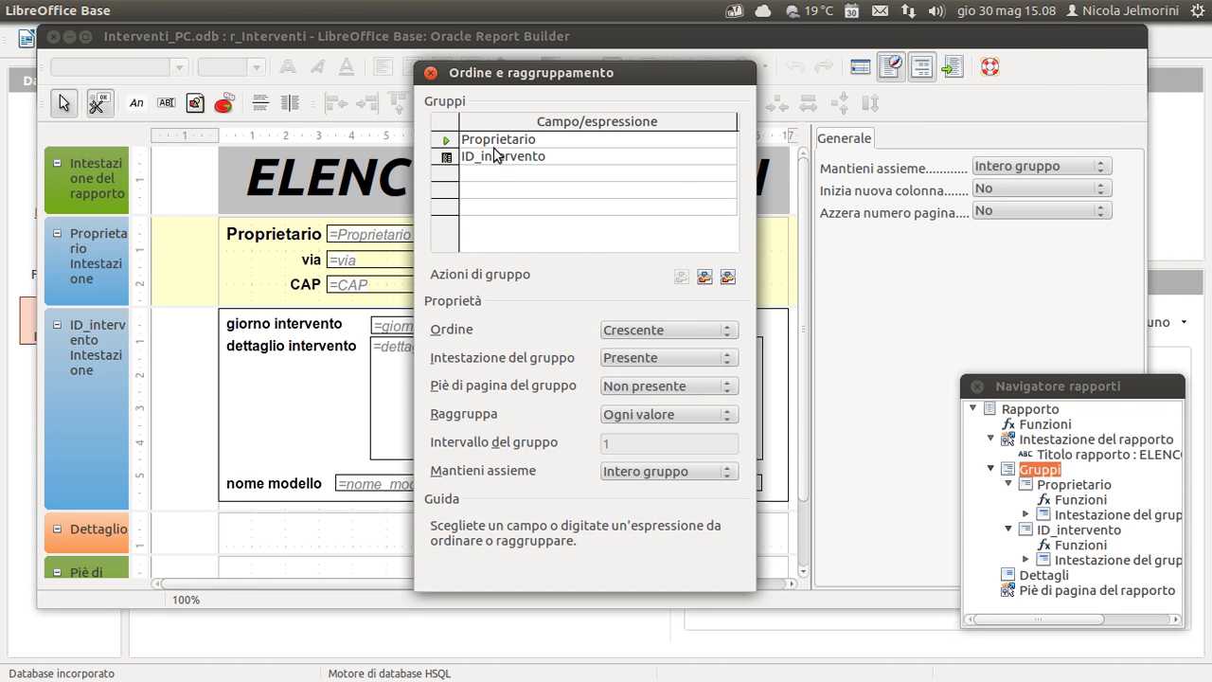
left_click(445, 142)
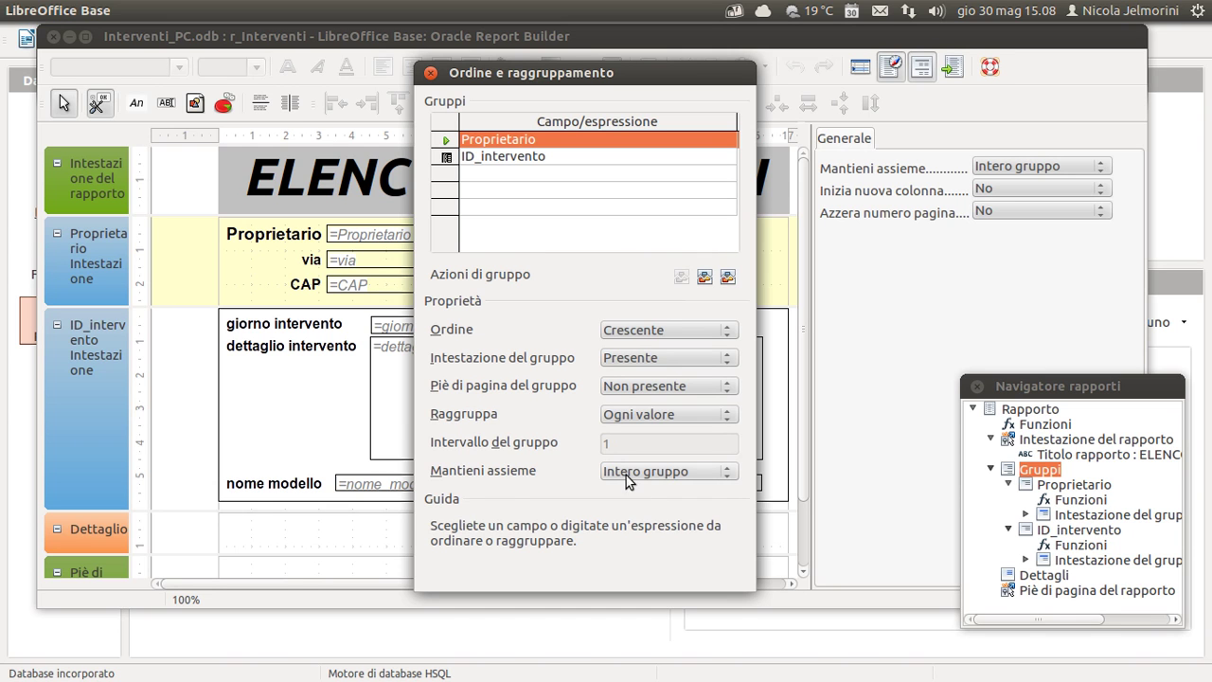
left_click(445, 159)
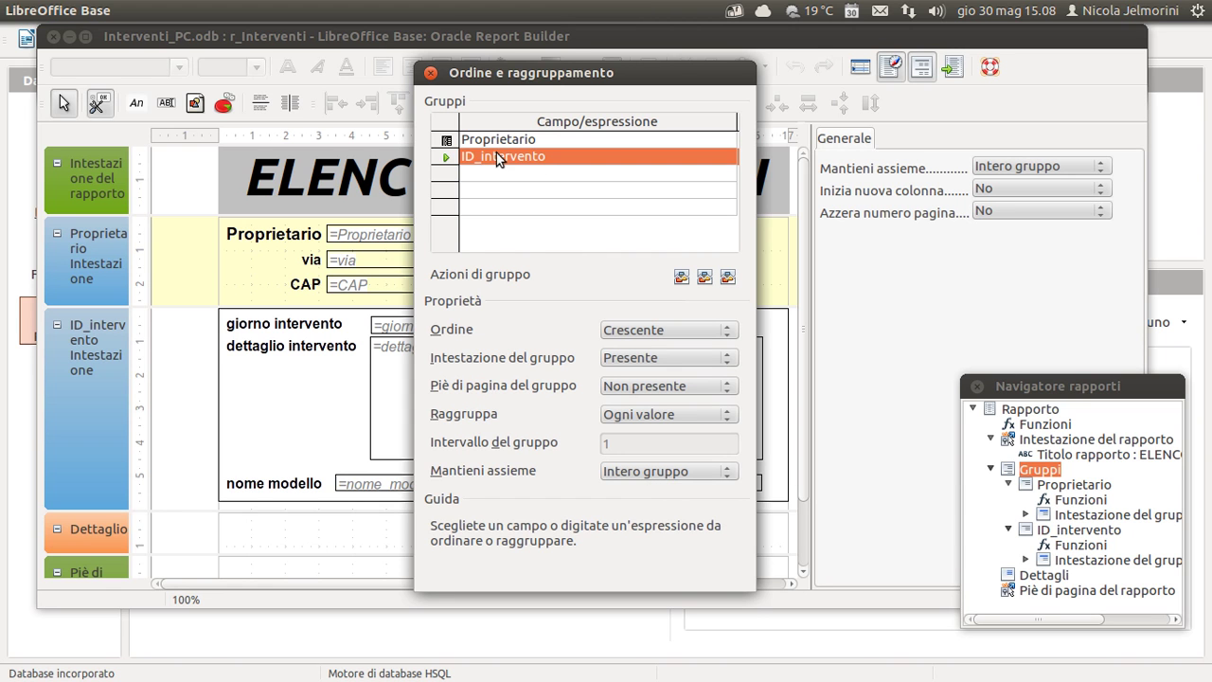
left_click(445, 140)
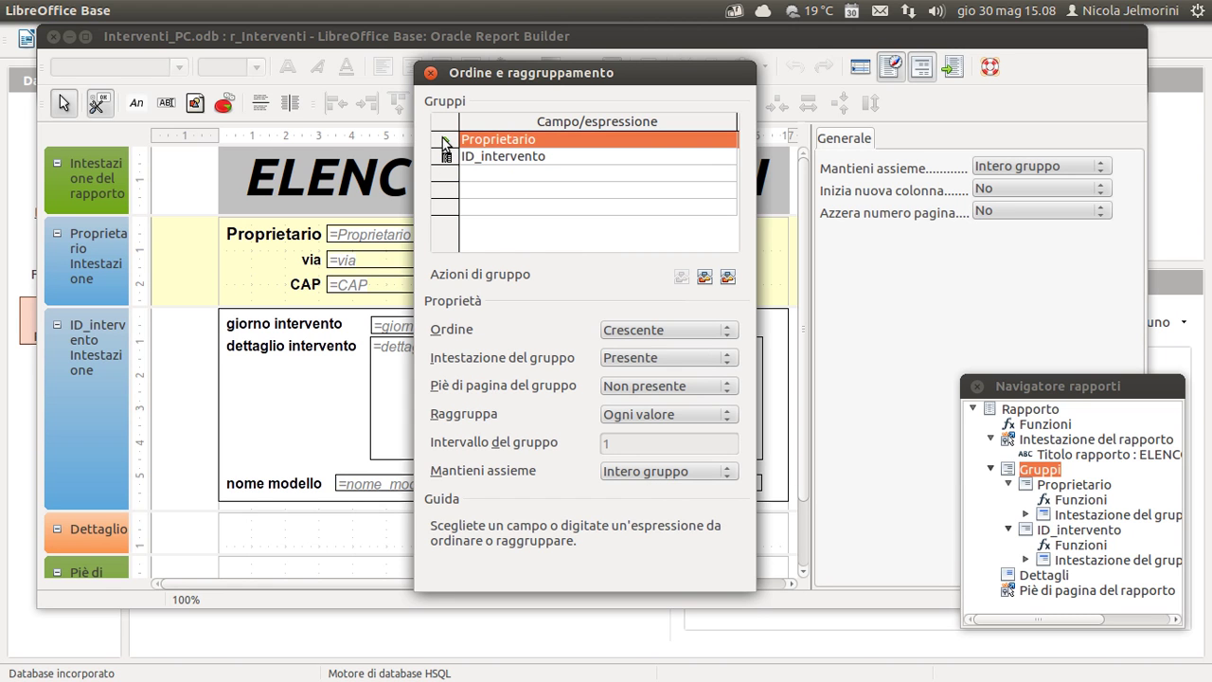
left_click(430, 74)
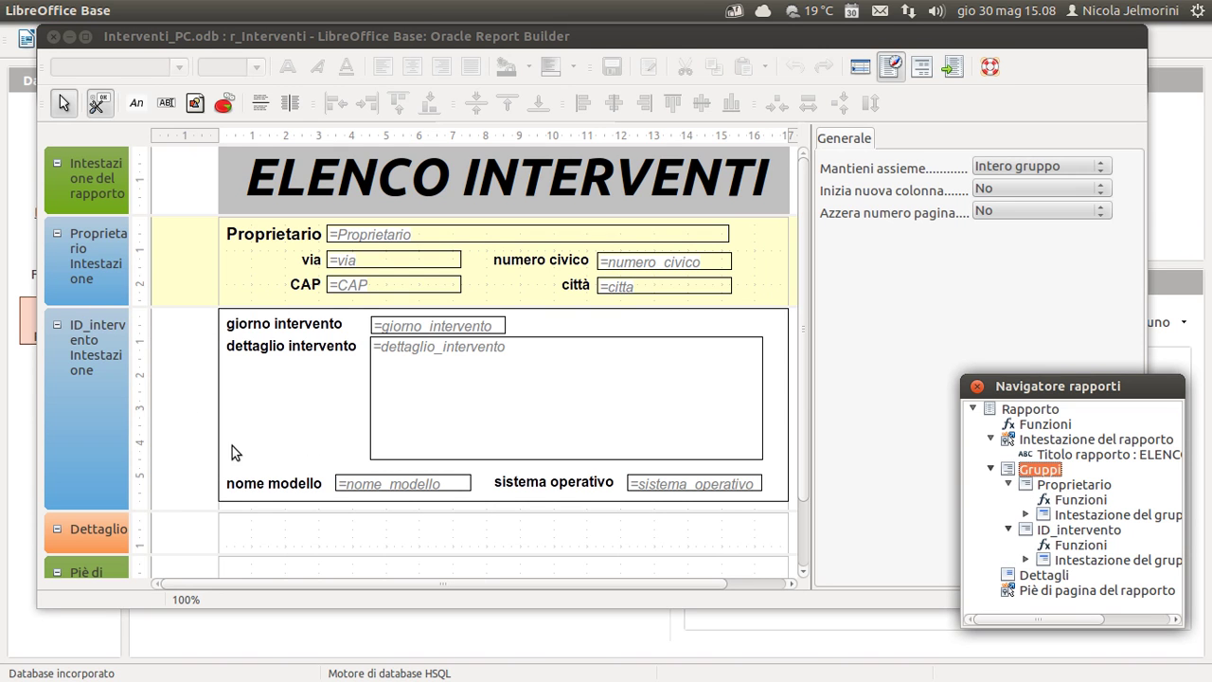
- Compare the Dettagli section's properties with those of both groups, and list the elements inside the ID_intervento group header
left_click(295, 528)
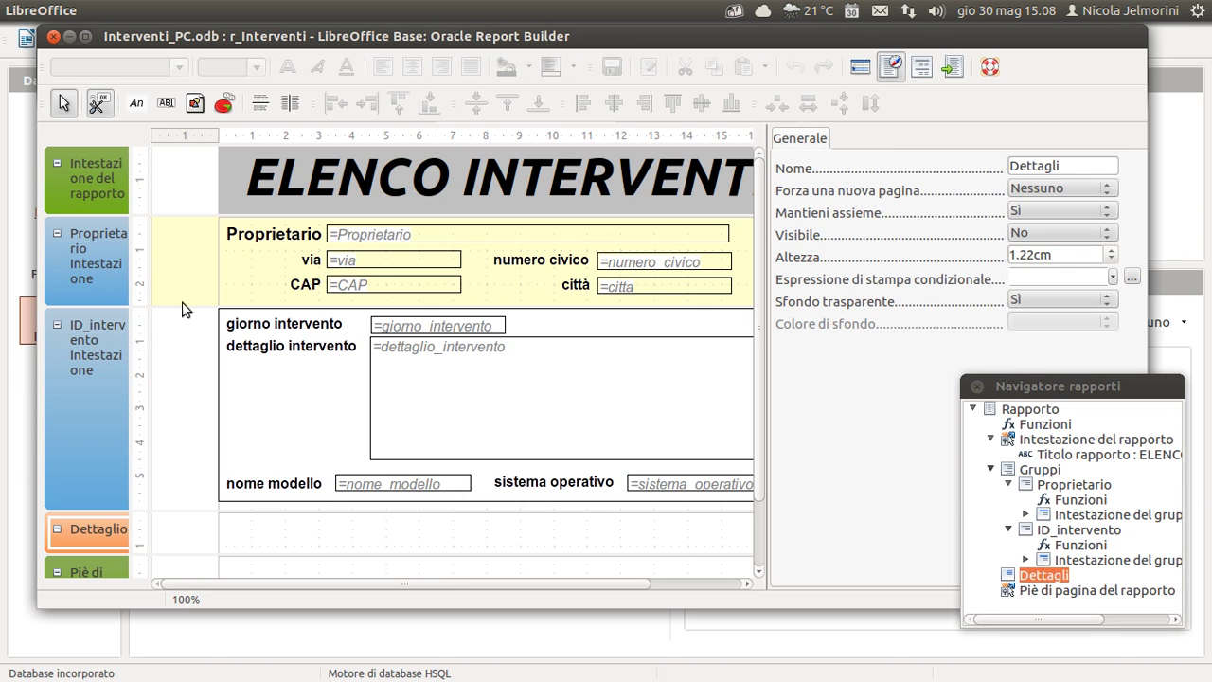
left_click(1090, 487)
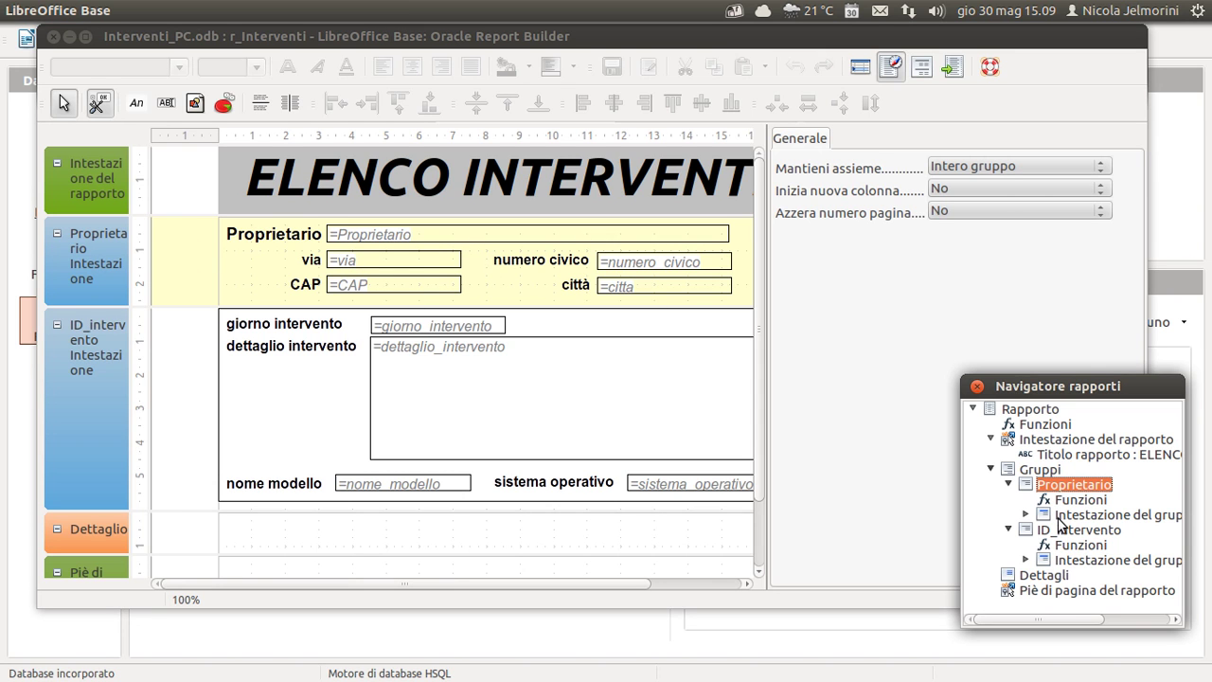
left_click(1086, 527)
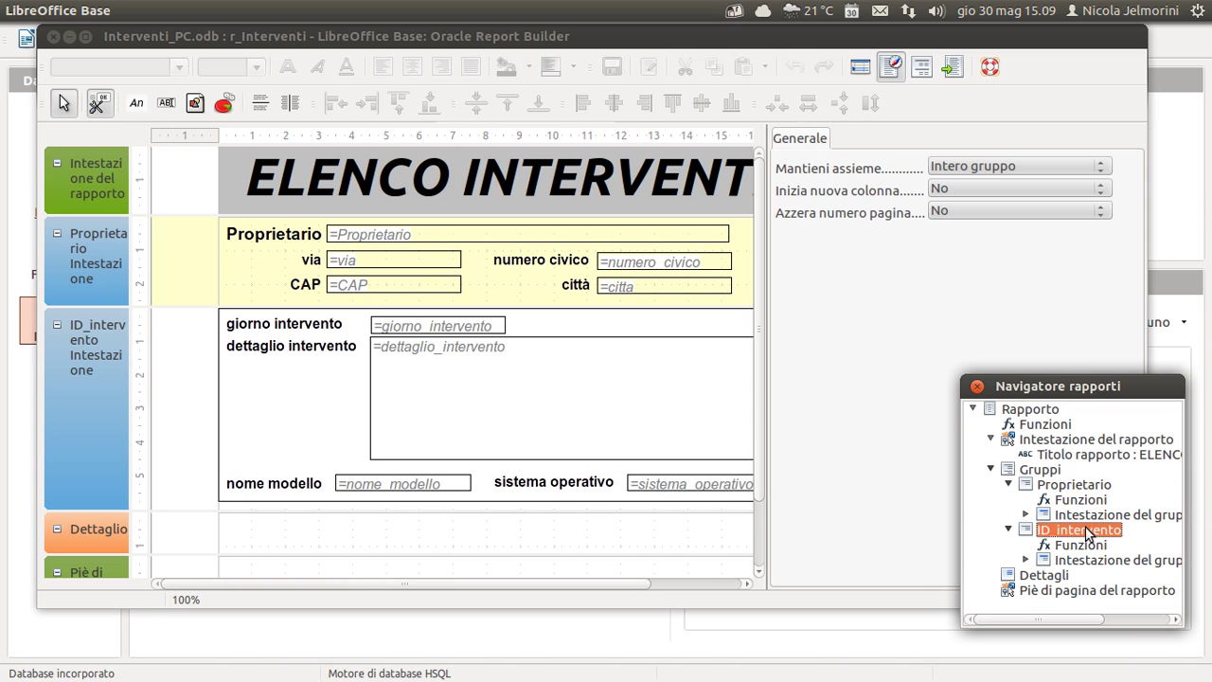
left_click(1028, 560)
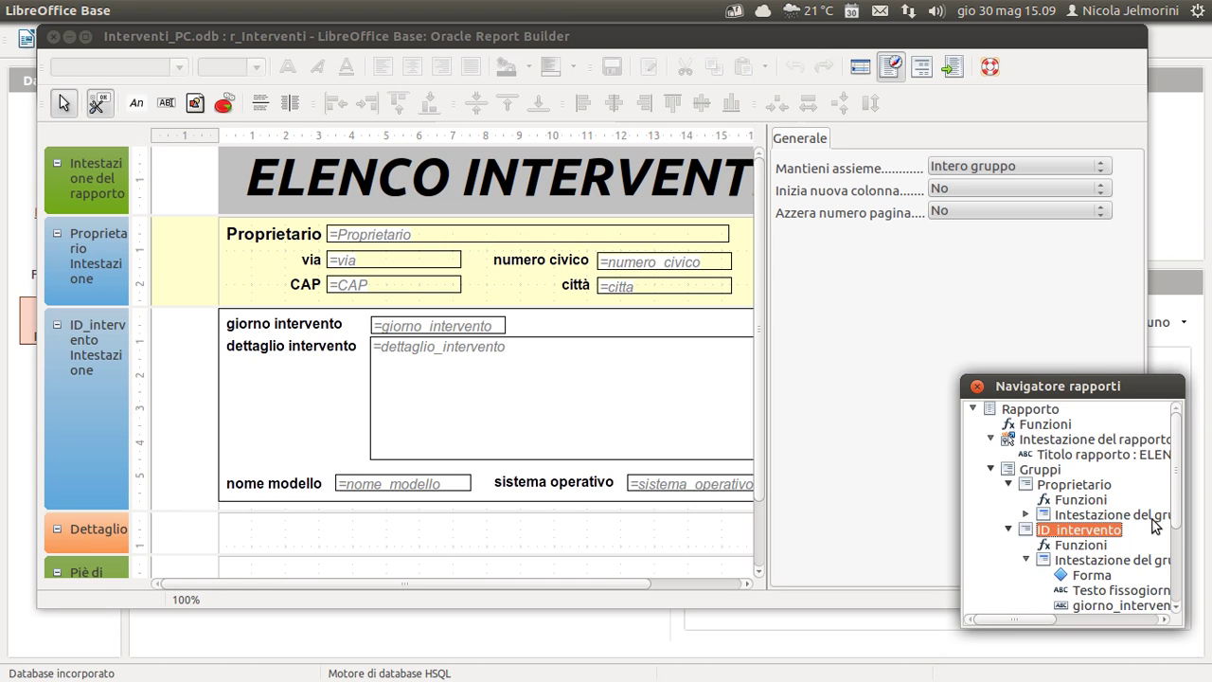
left_click_drag(1181, 519, 1190, 573)
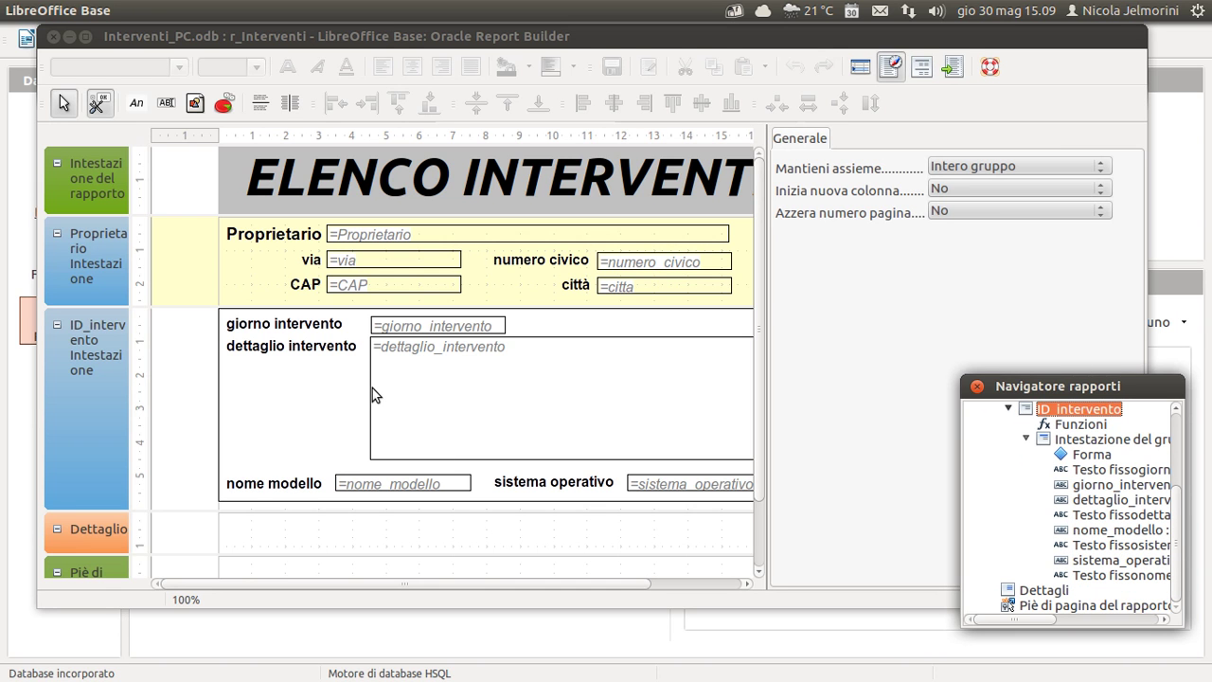
- Inspect the properties of the ID_intervento group header and the empty Dettaglio section, collapsing the header's element list in the navigator
left_click(85, 530)
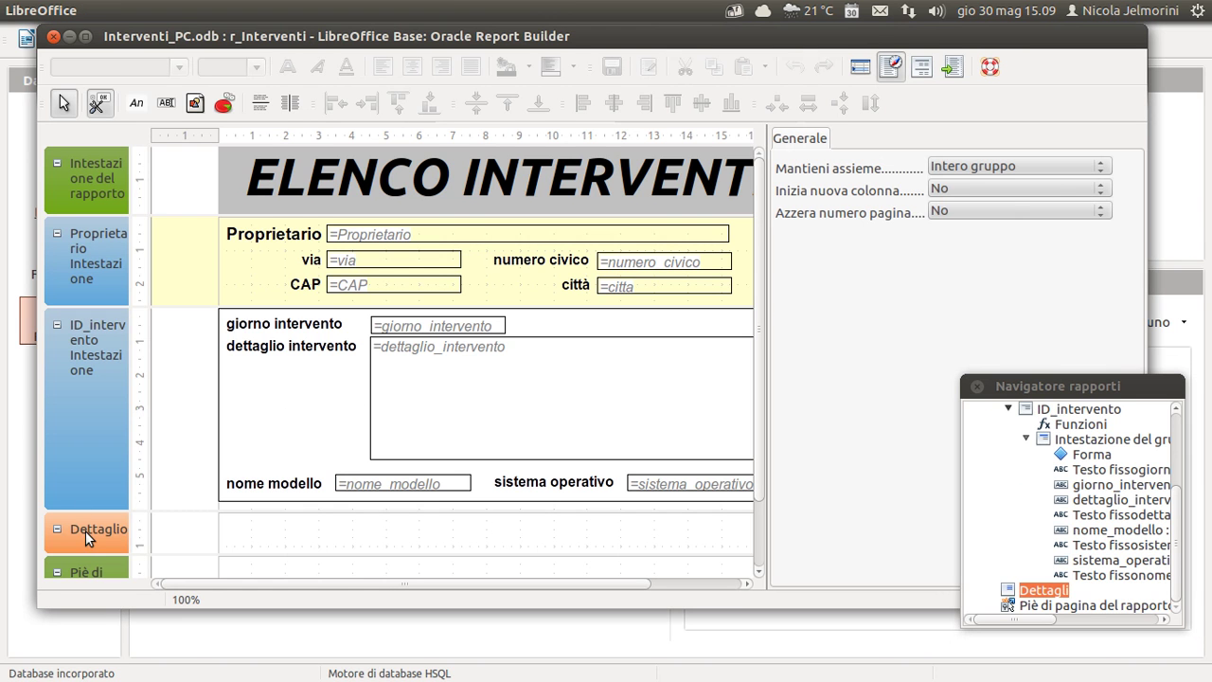
left_click(94, 427)
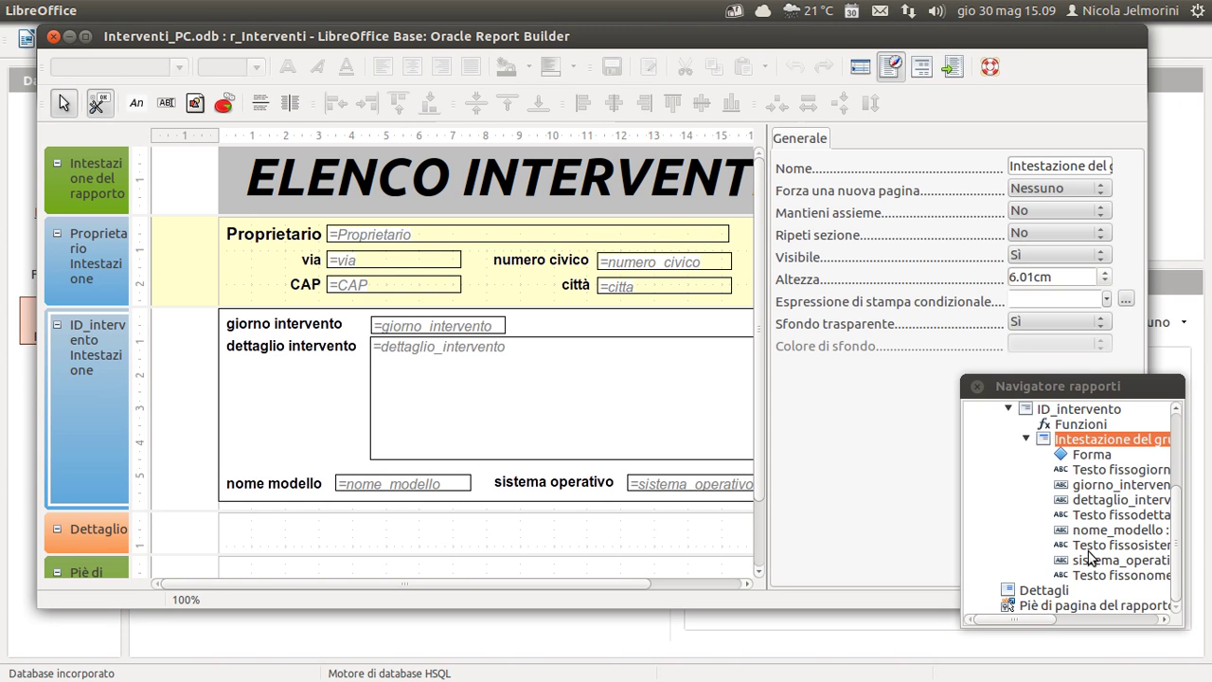
left_click(1026, 440)
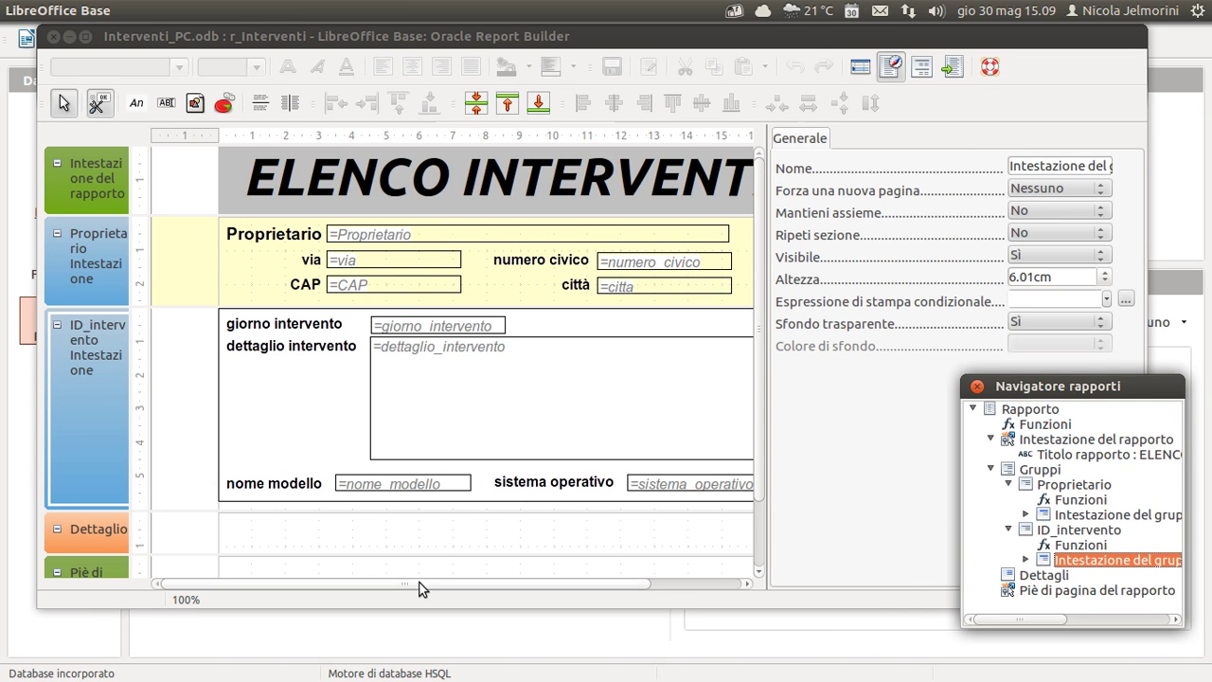
left_click(82, 526)
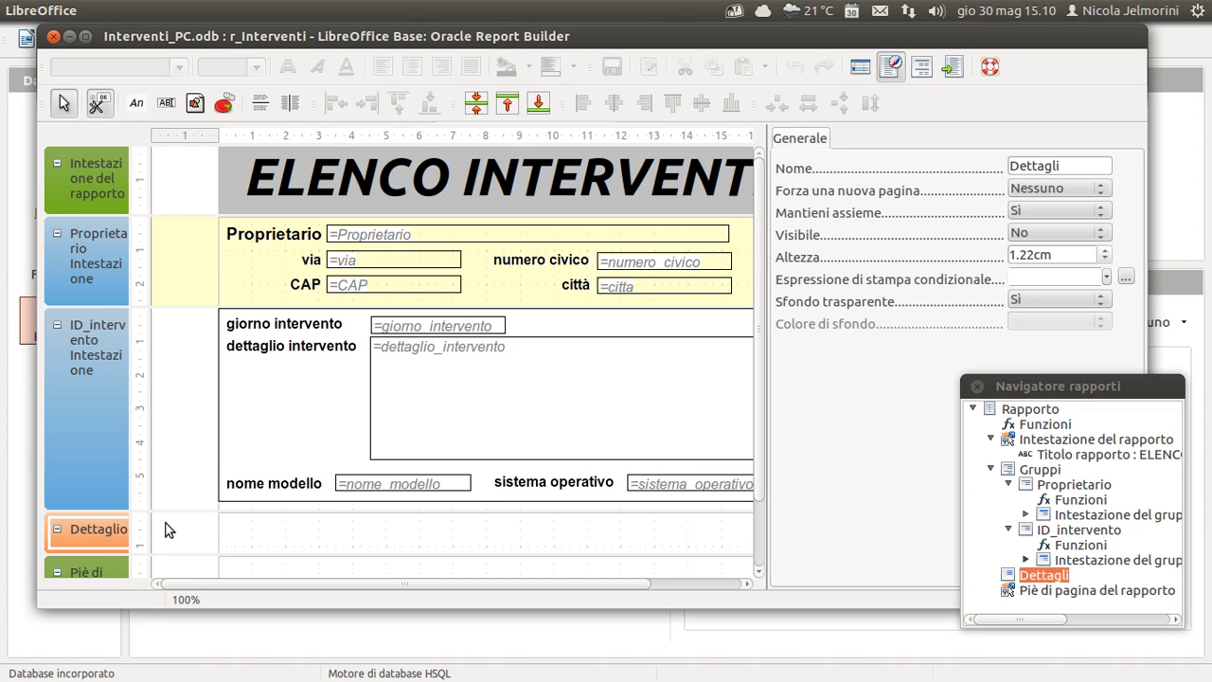
scroll(187, 503, "down", 2)
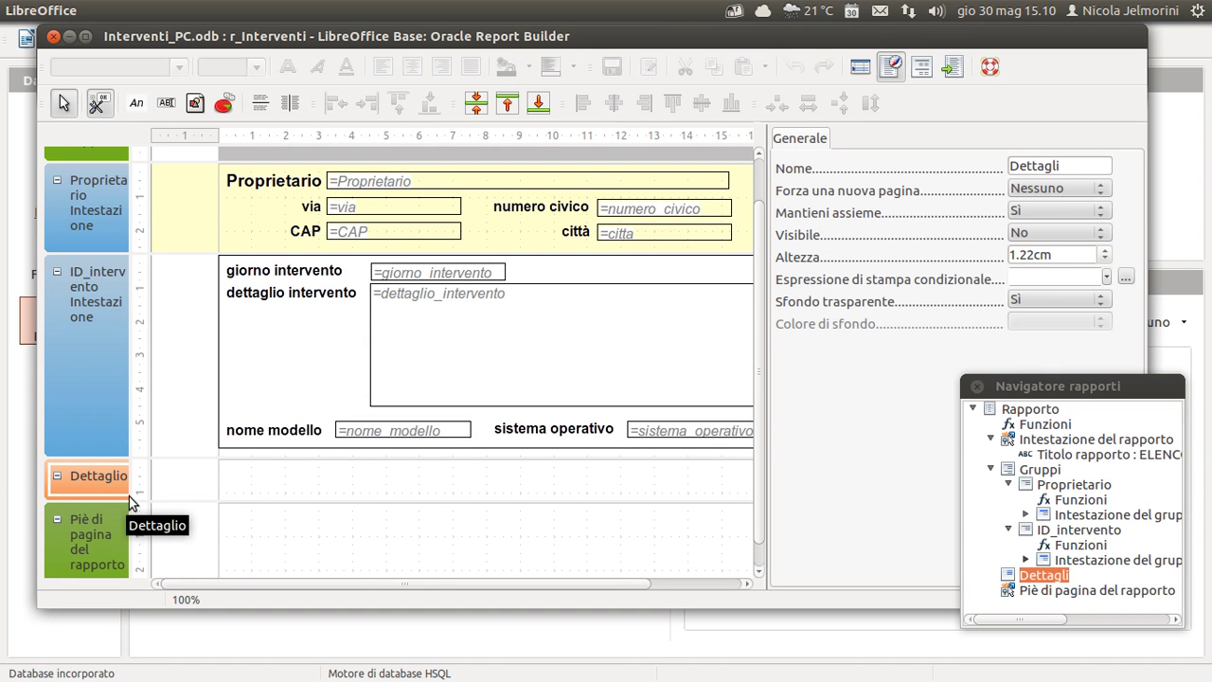
scroll(227, 496, "up", 2)
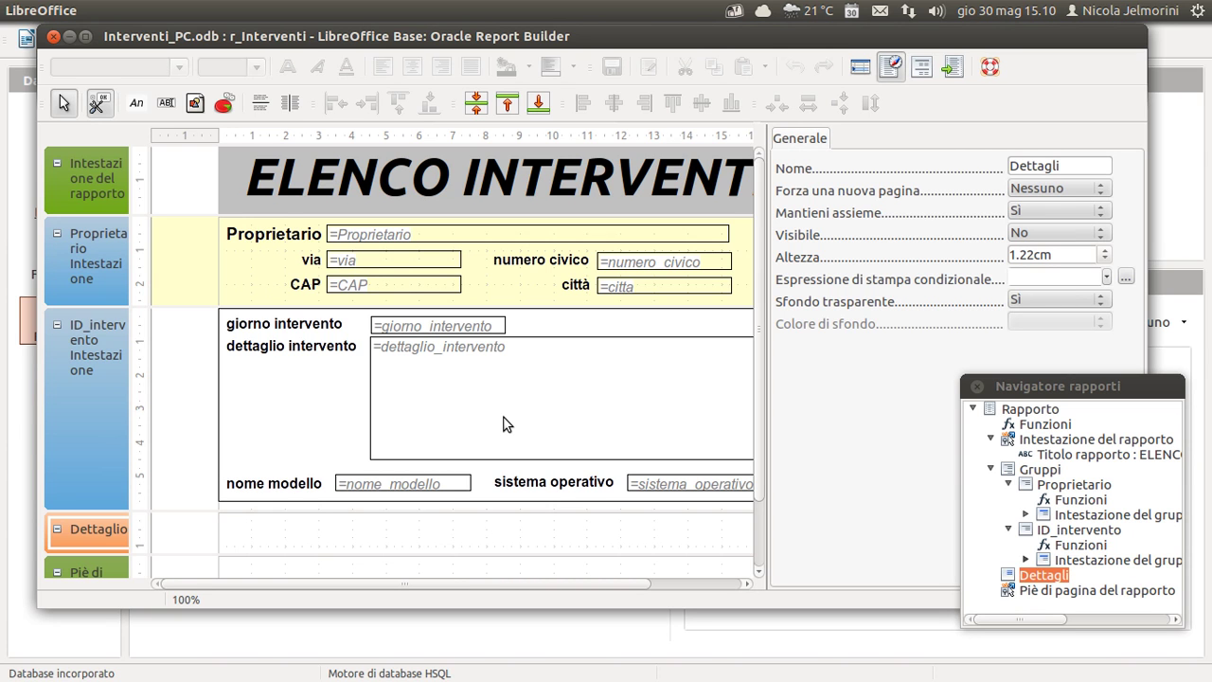
- Run the r_Interventi report and browse the generated document from the title page to the end of page 7
left_click(952, 68)
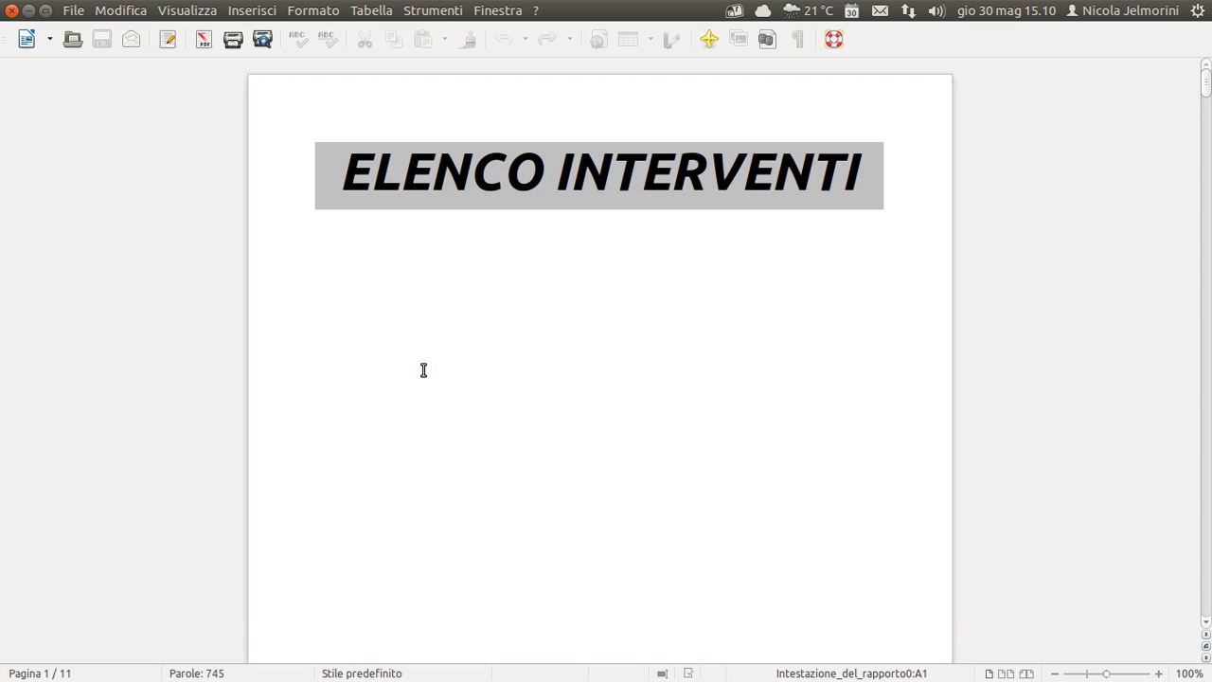
scroll(454, 369, "down", 20)
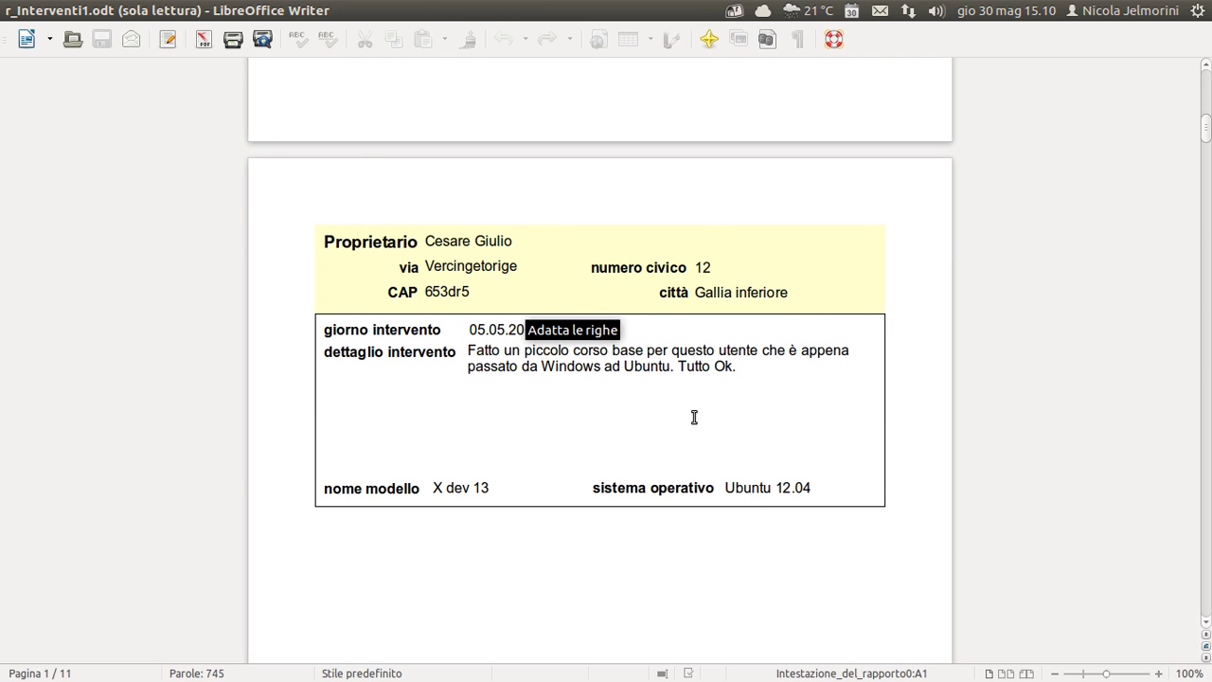
scroll(626, 433, "down", 20)
scroll(625, 434, "down", 20)
scroll(618, 426, "down", 18)
scroll(616, 419, "up", 6)
scroll(615, 419, "up", 8)
scroll(574, 300, "down", 14)
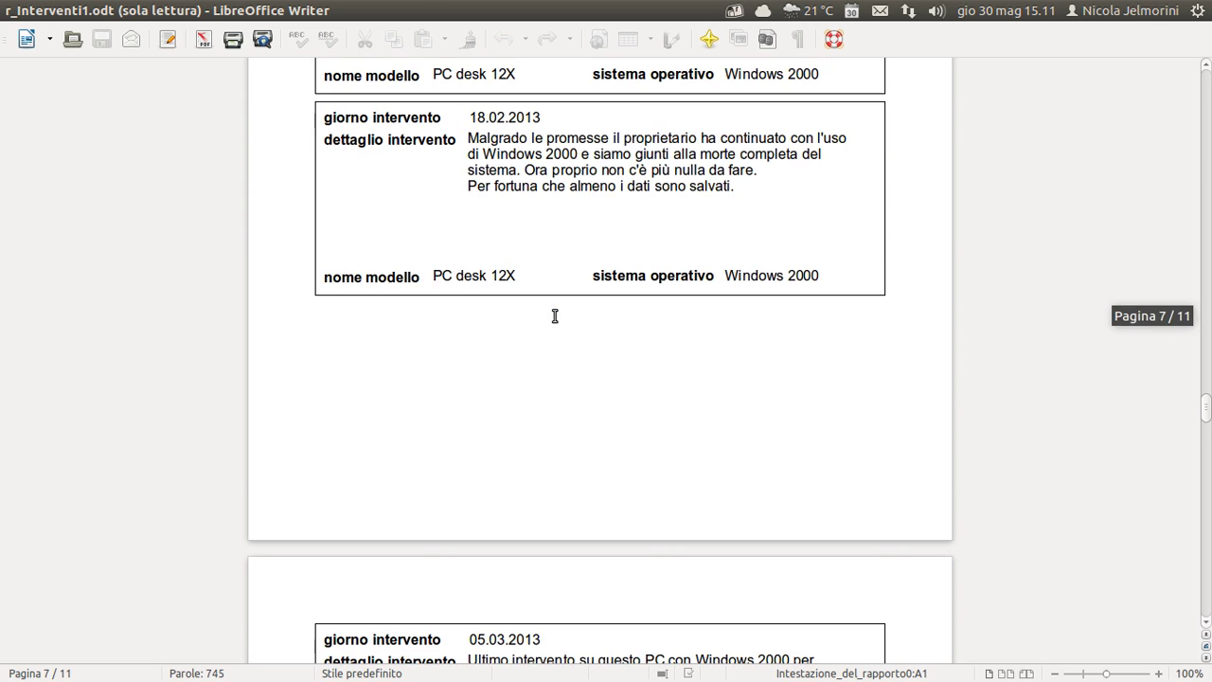
- Examine how the interventions dated 18.02.2013 and 05.03.2013 are divided at the page break after page 7, and close the generated document
scroll(554, 316, "down", 4)
scroll(394, 411, "up", 2)
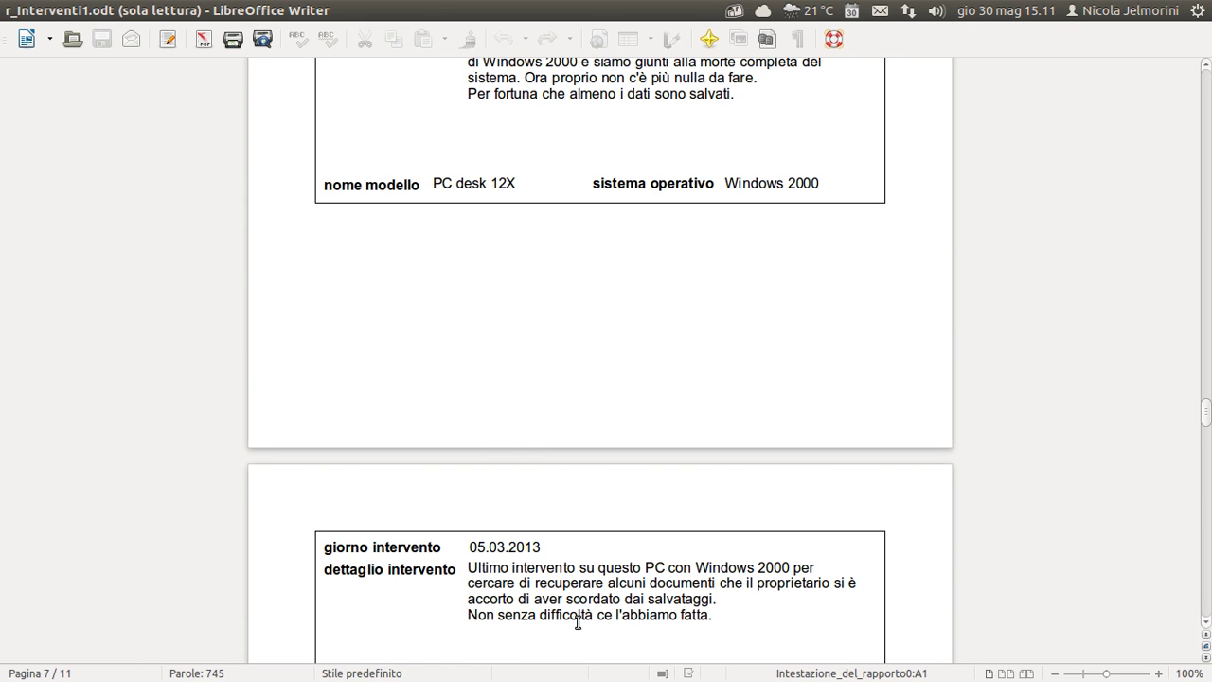
scroll(577, 622, "down", 2)
scroll(577, 604, "up", 1)
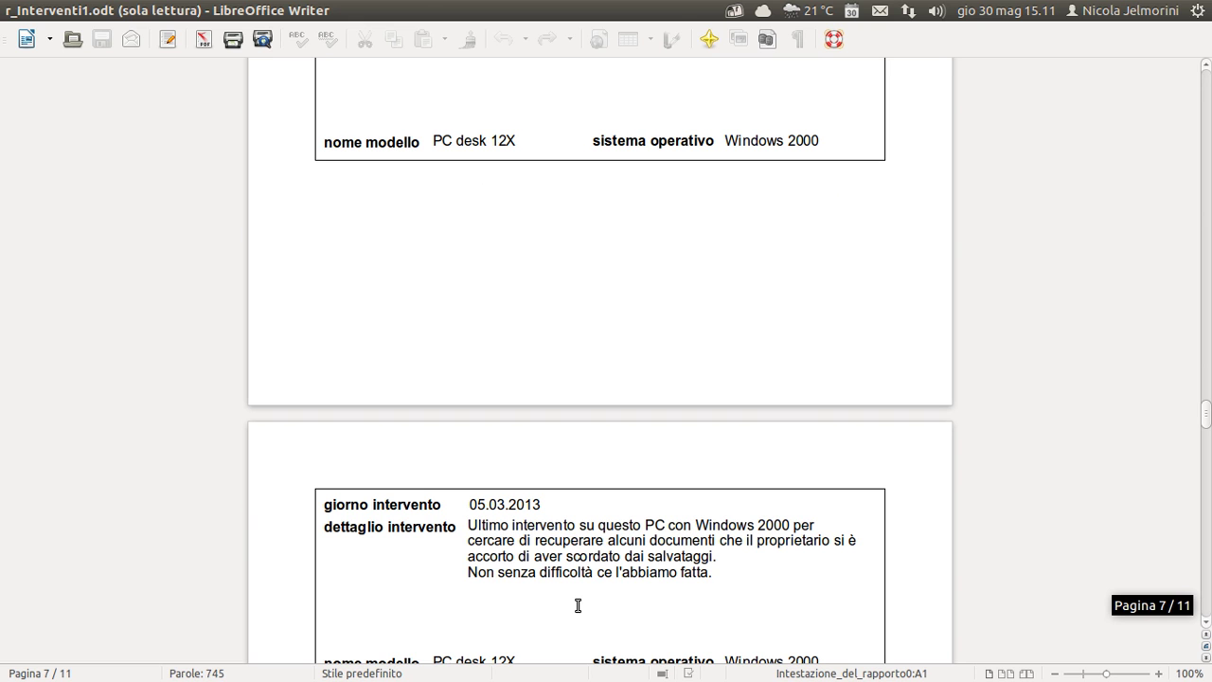
scroll(563, 539, "down", 2)
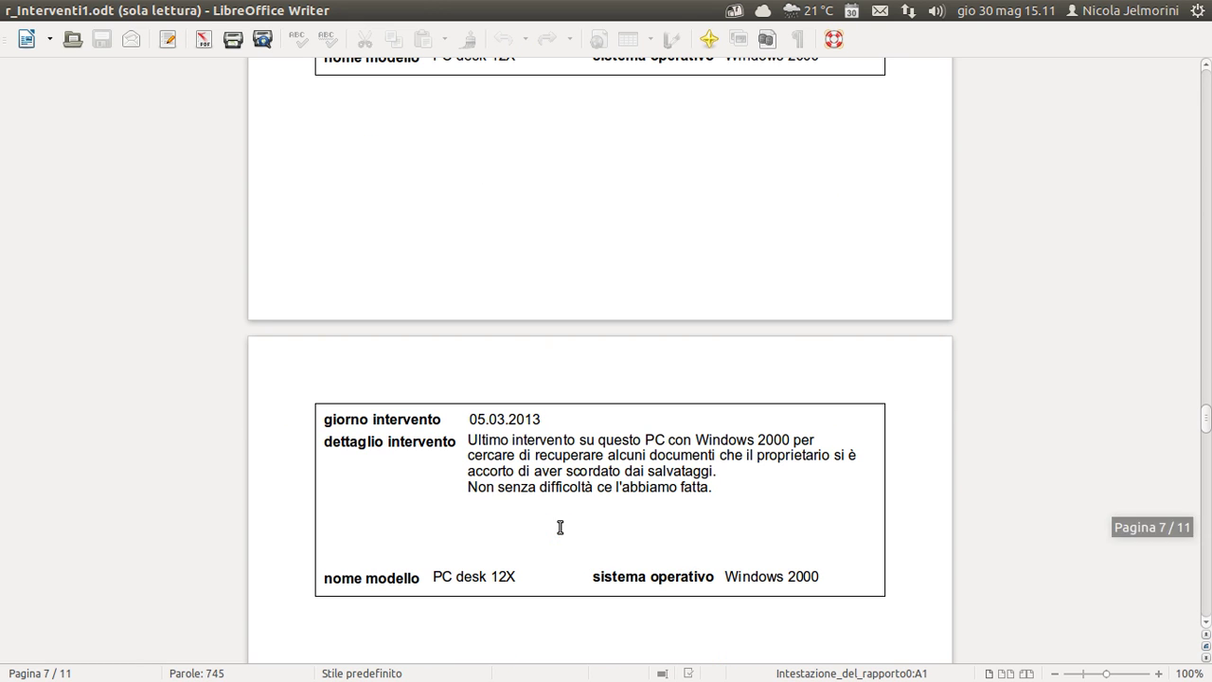
scroll(416, 525, "up", 3)
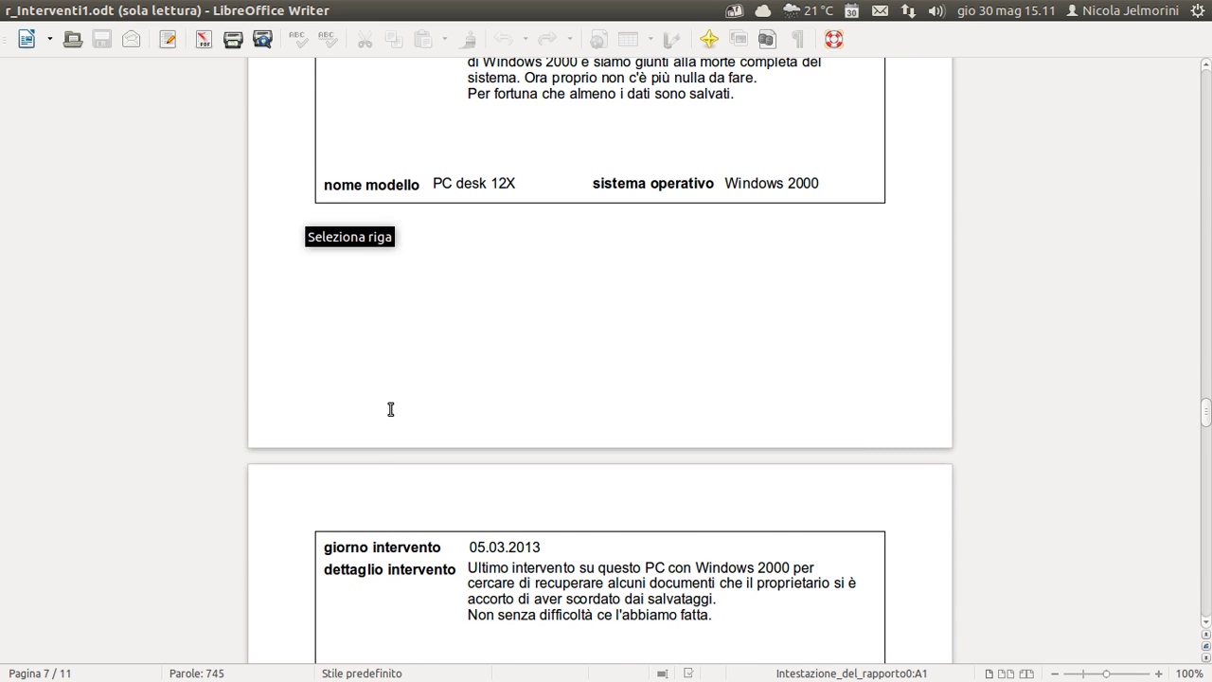
scroll(389, 408, "down", 1)
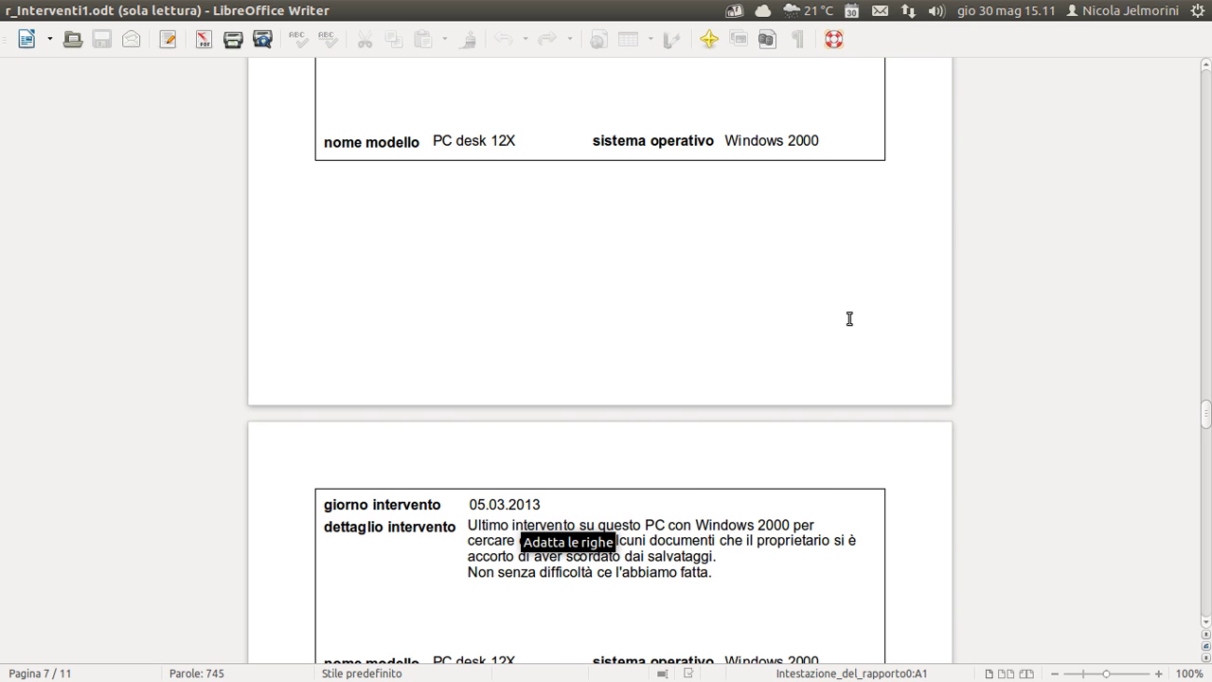
scroll(326, 314, "down", 1)
scroll(476, 414, "down", 2)
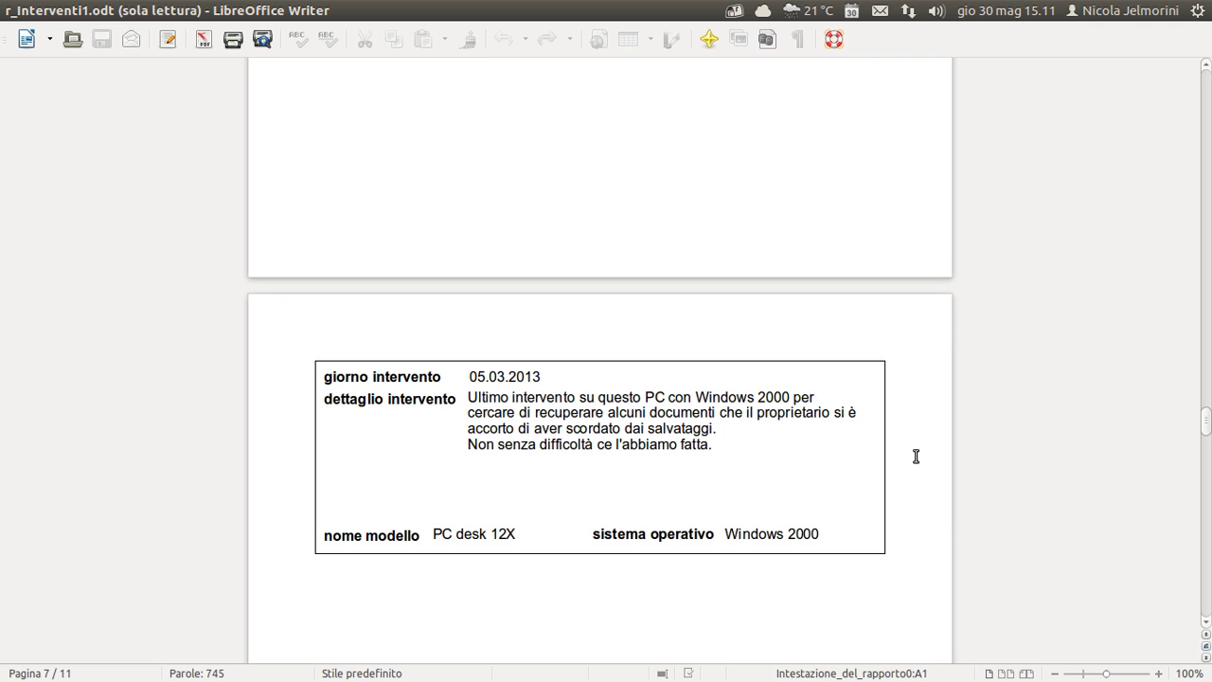
scroll(663, 465, "down", 3)
scroll(663, 464, "up", 9)
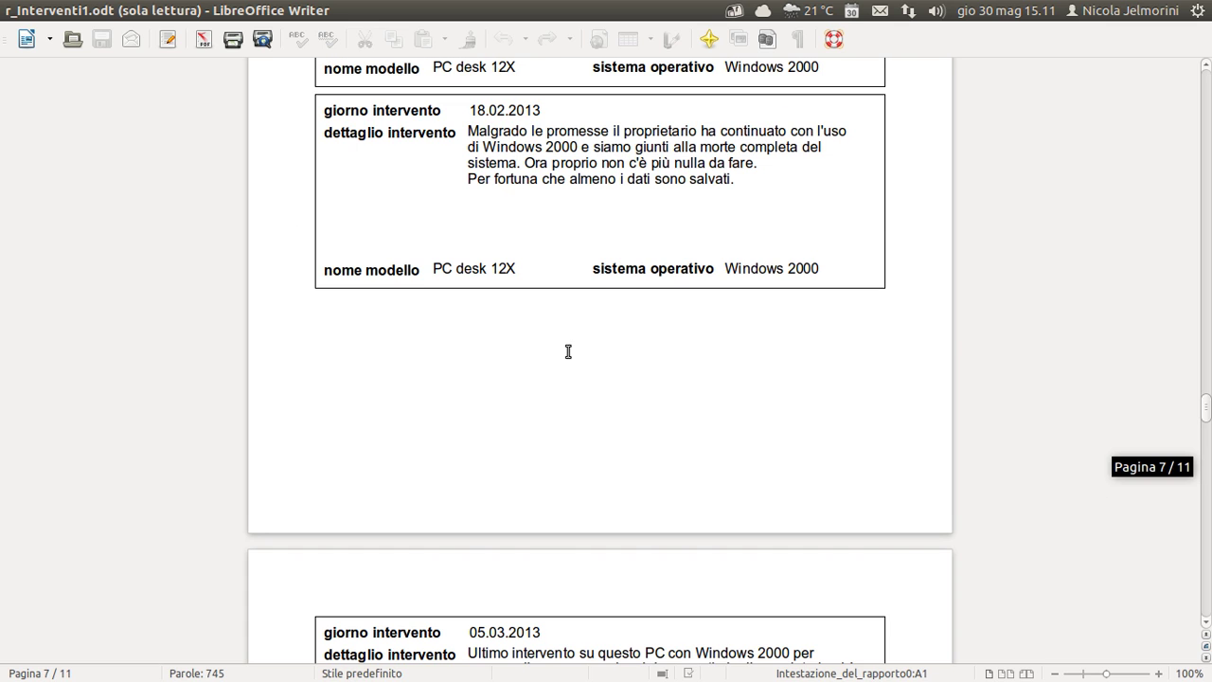
scroll(566, 369, "up", 3)
scroll(564, 363, "down", 6)
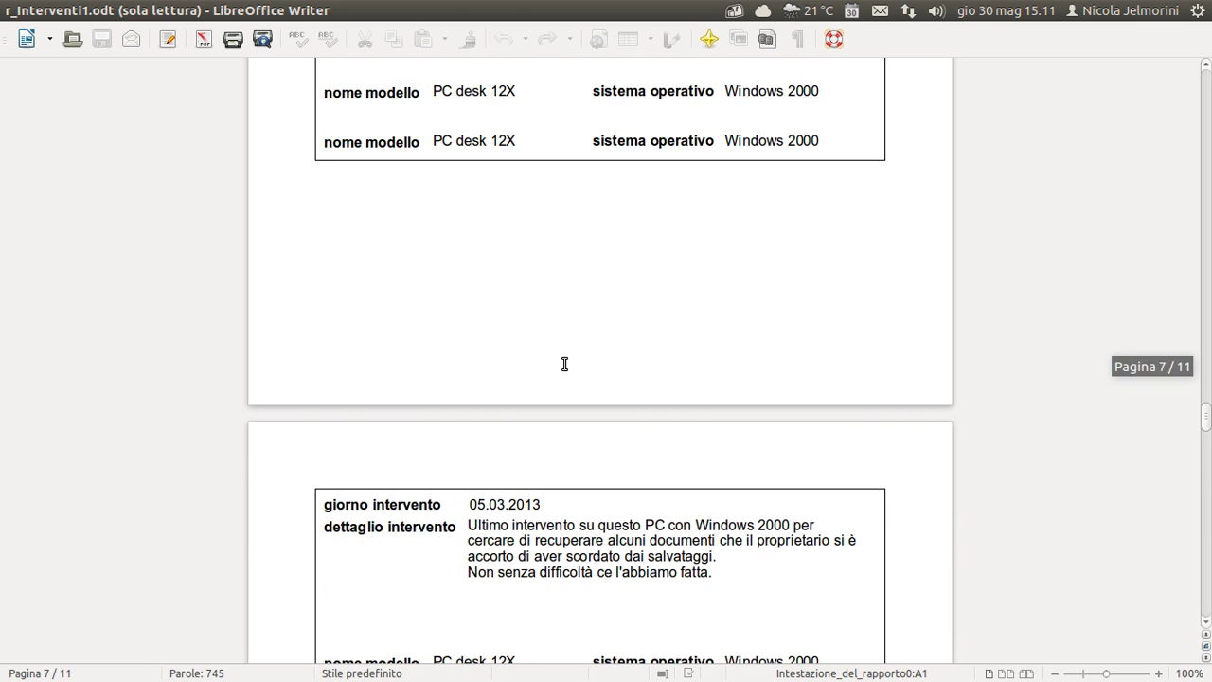
scroll(564, 364, "up", 3)
mouse_move(12, 10)
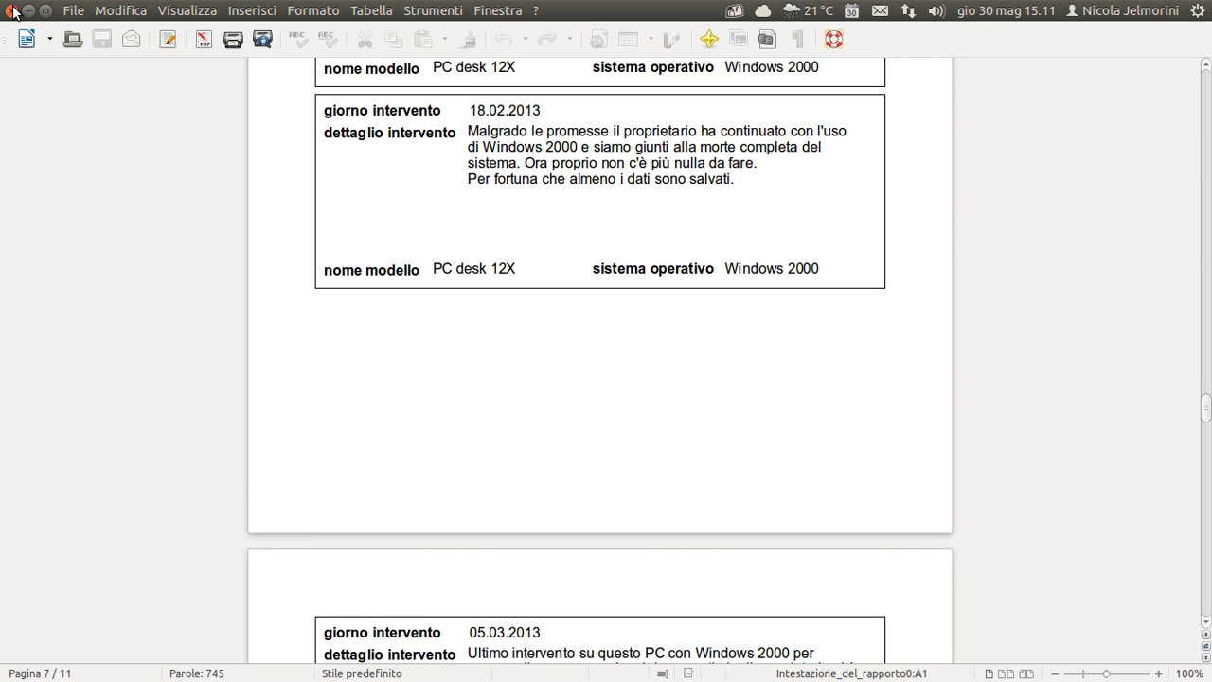
left_click(12, 10)
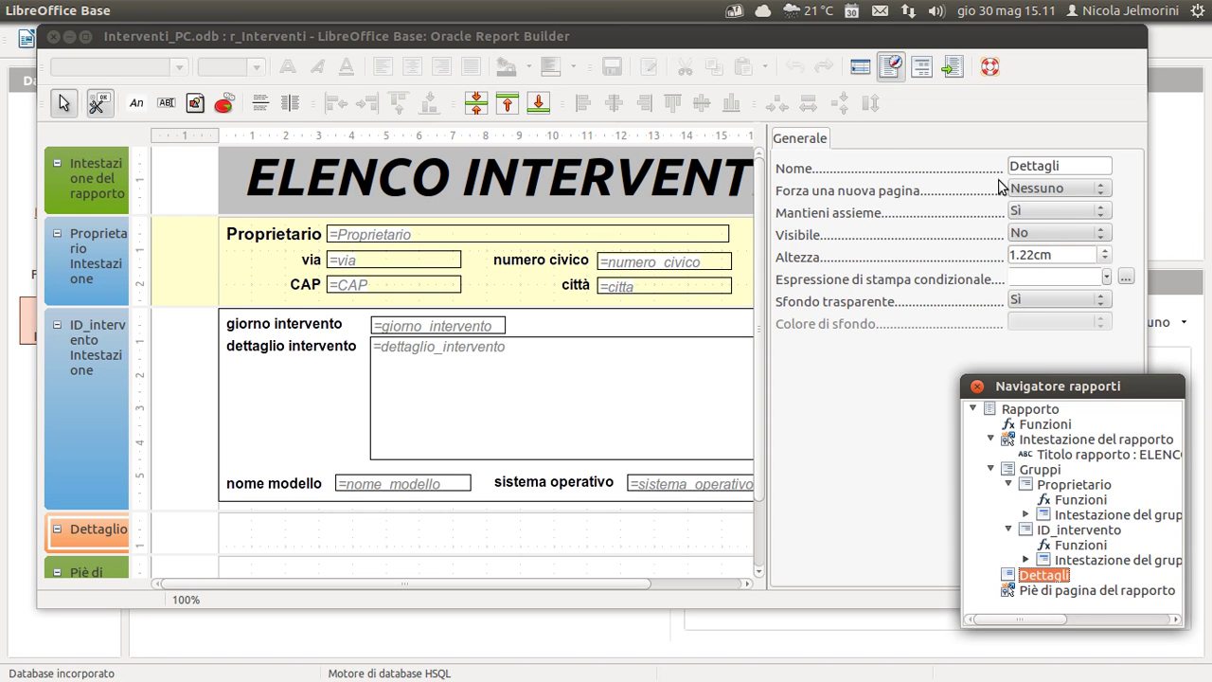
- Review the Proprietario group's Ordine e raggruppamento settings without changing them, and close the r_Interventi report design
left_click(925, 69)
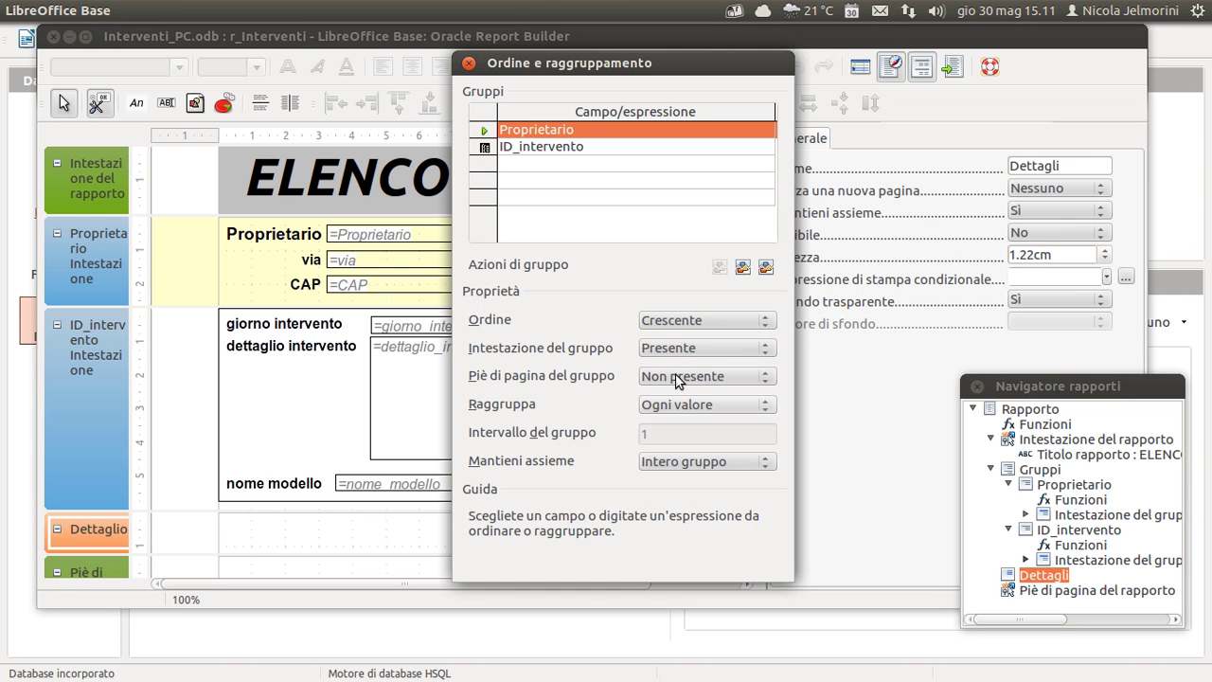
left_click(468, 63)
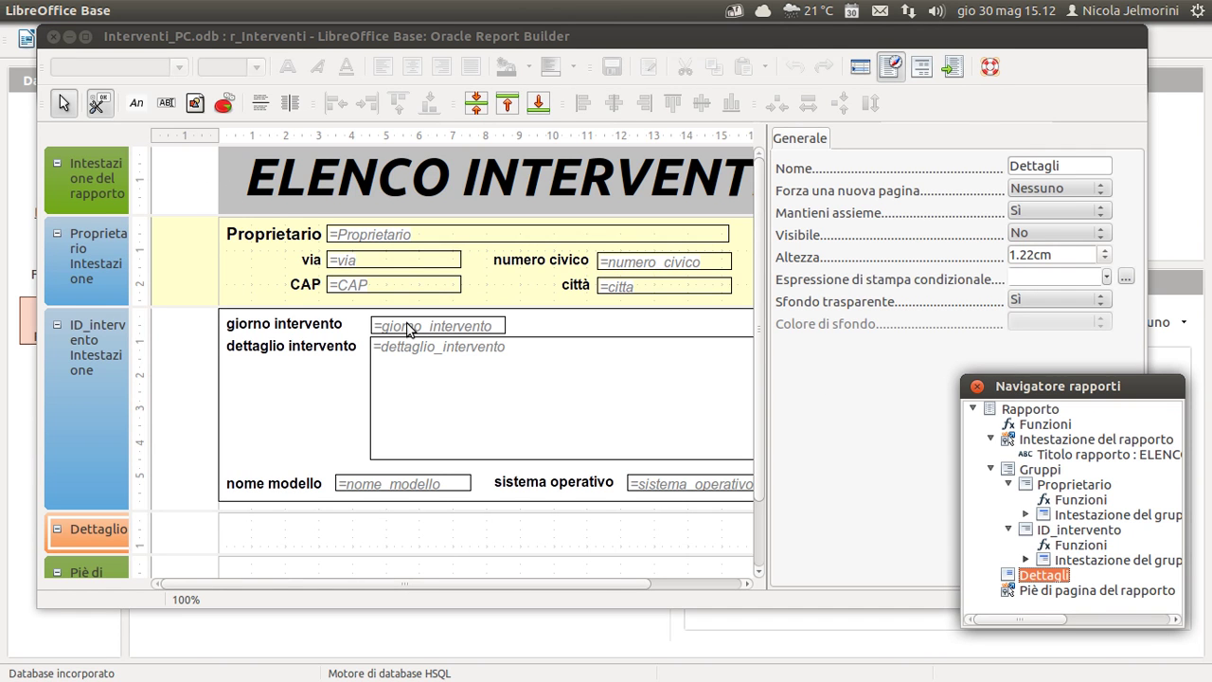
scroll(270, 427, "down", 2)
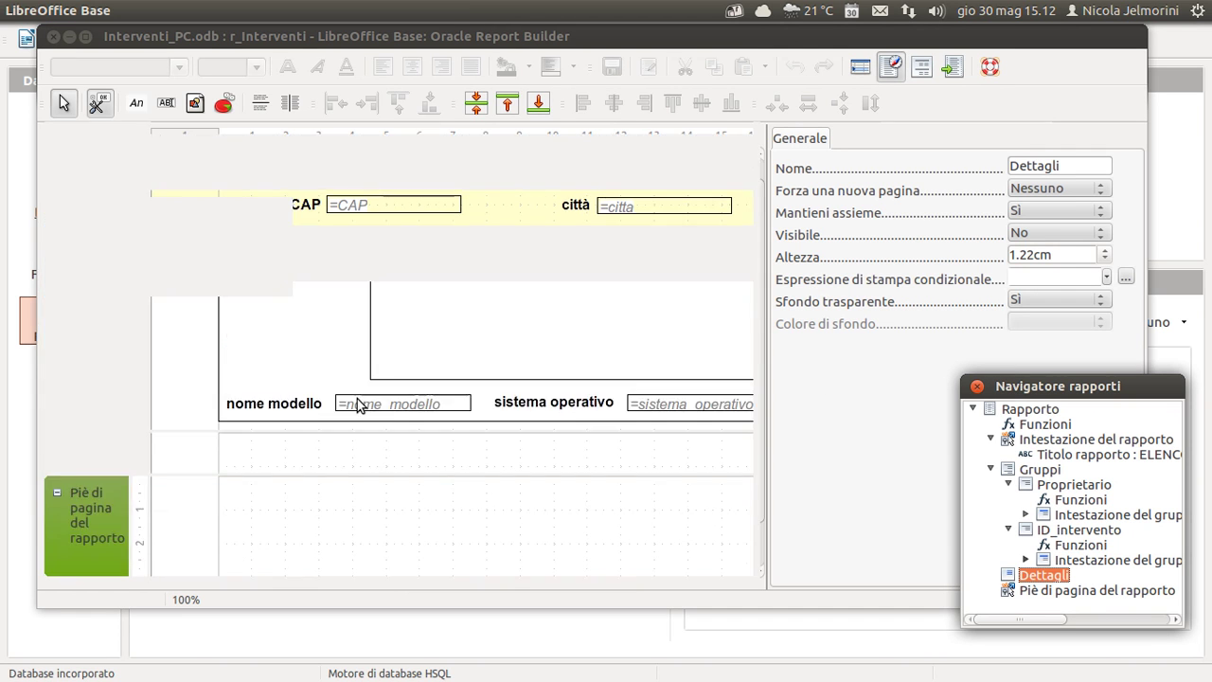
scroll(370, 406, "up", 2)
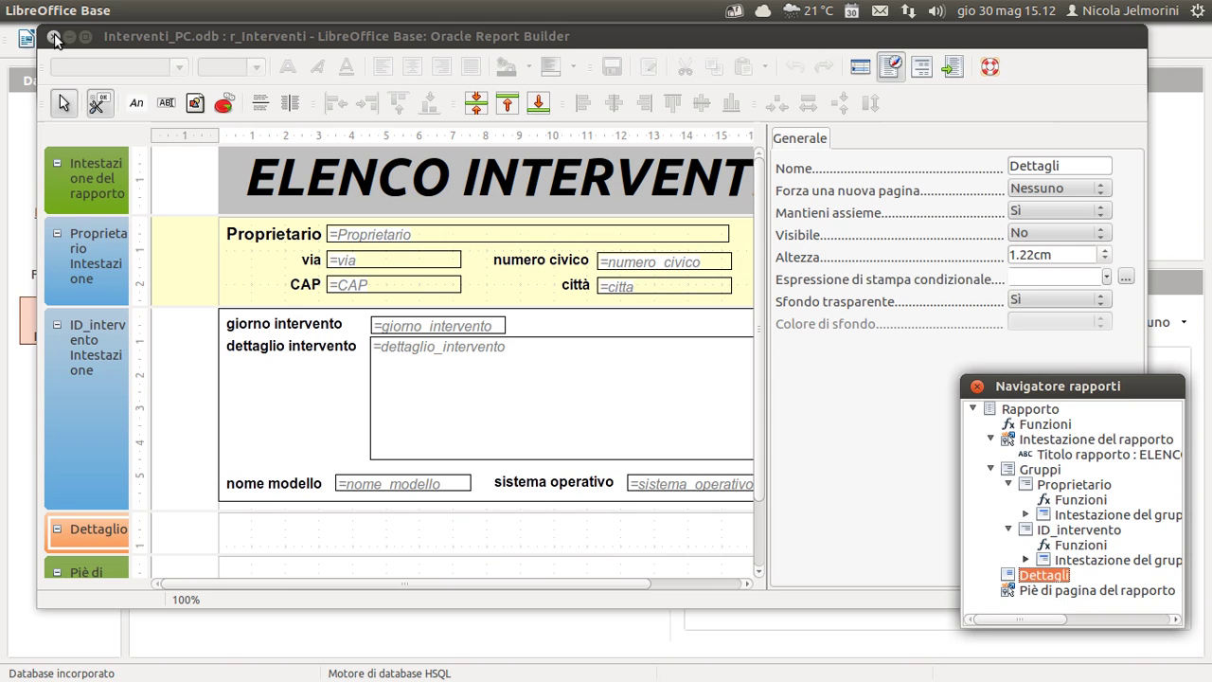
left_click(55, 38)
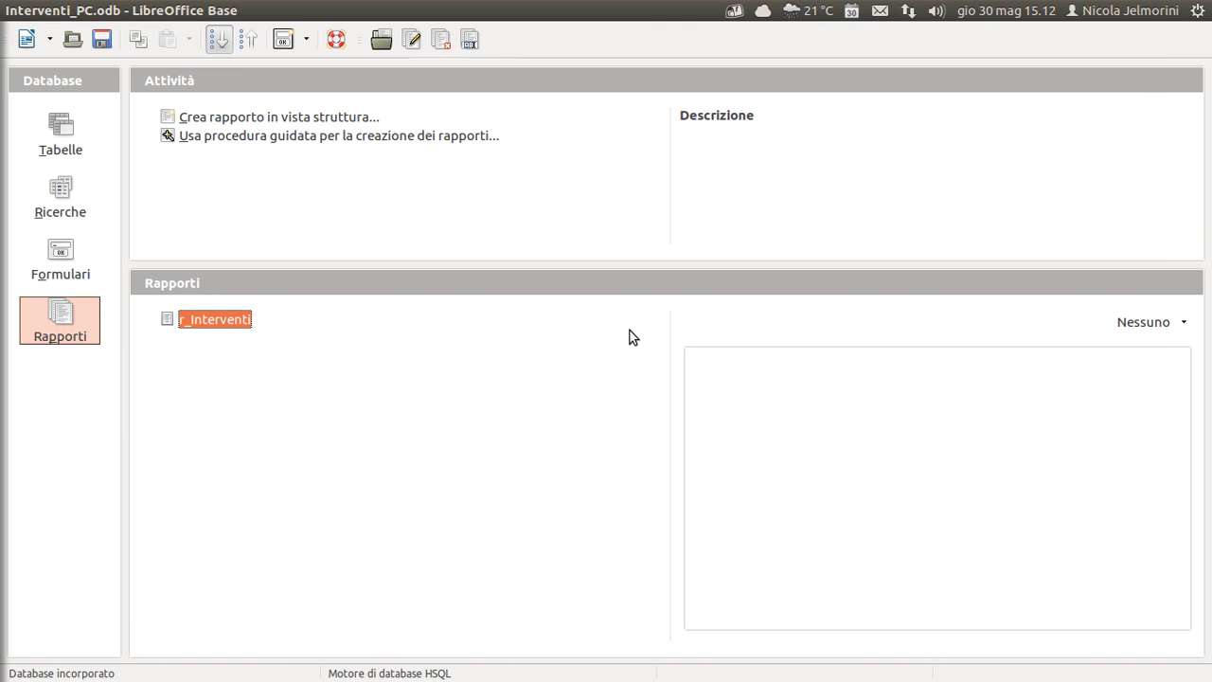
- Switch to Zim and reread the course notes on printed reports, including the note on grouping by a unique value
key("alt+Tab")
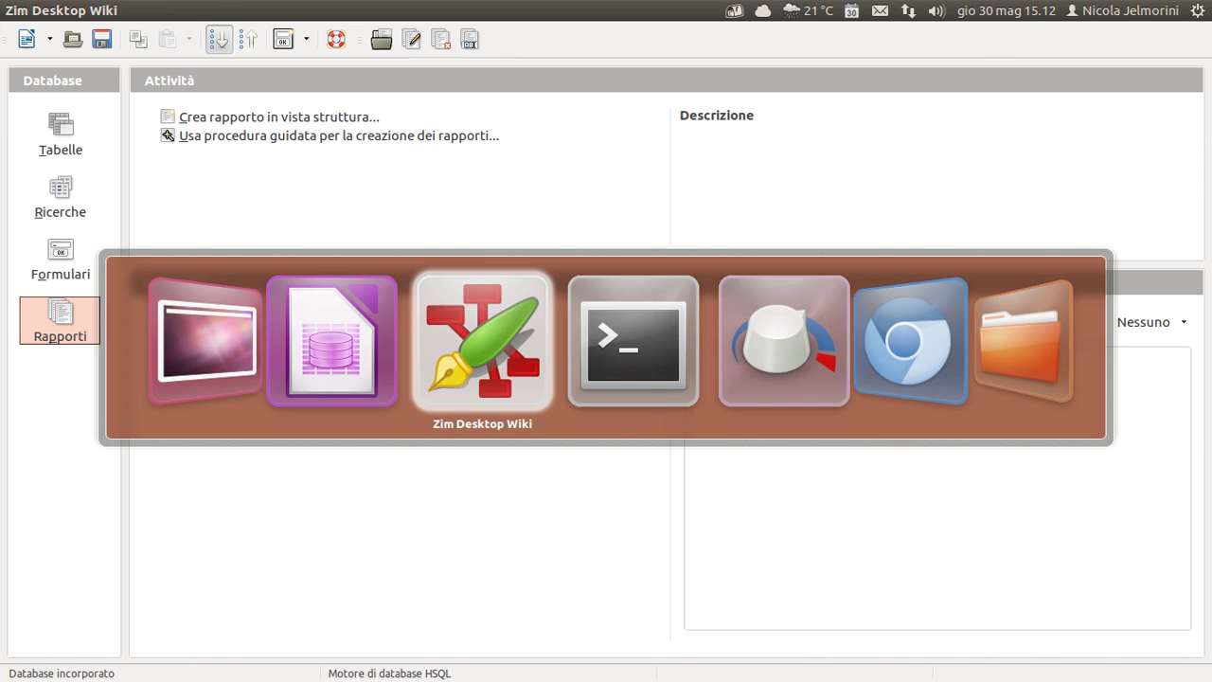
scroll(951, 595, "down", 4)
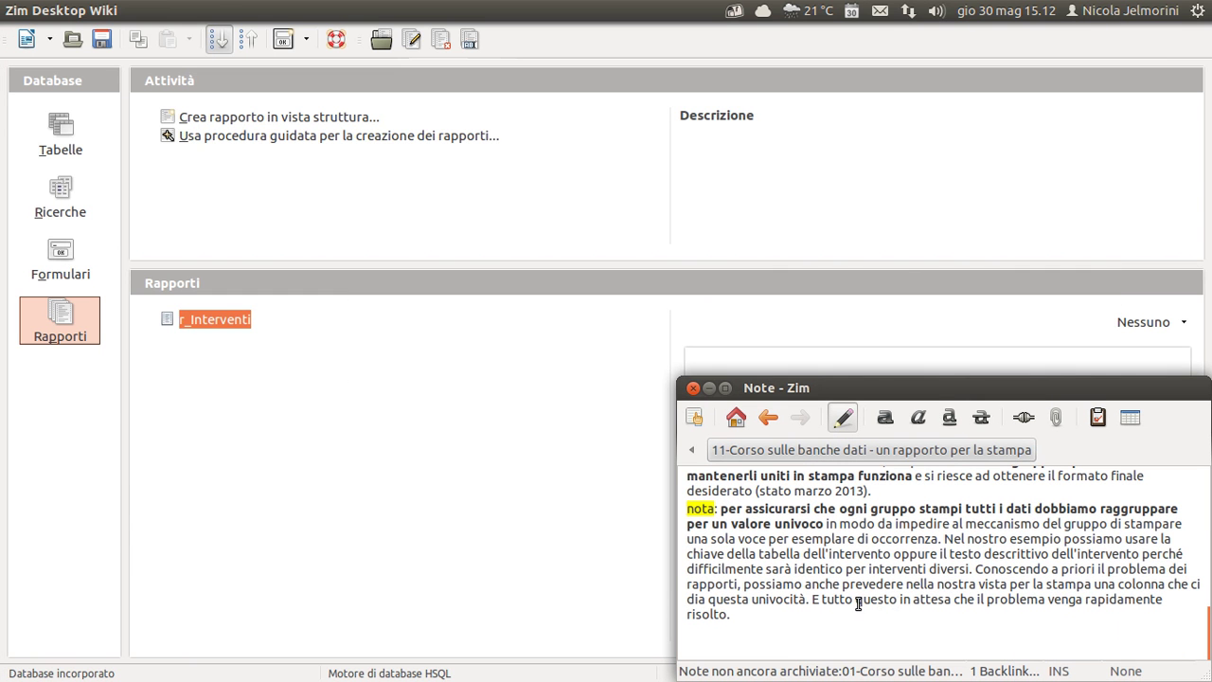
scroll(809, 614, "up", 6)
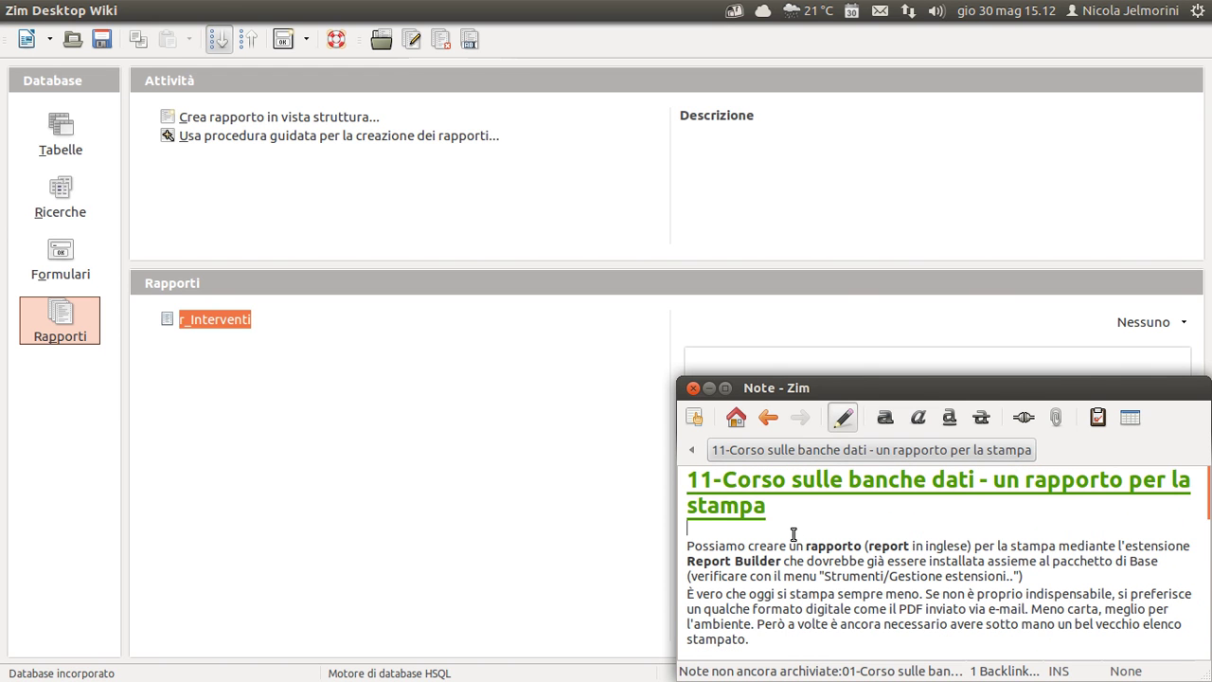
mouse_move(11, 473)
left_click(27, 520)
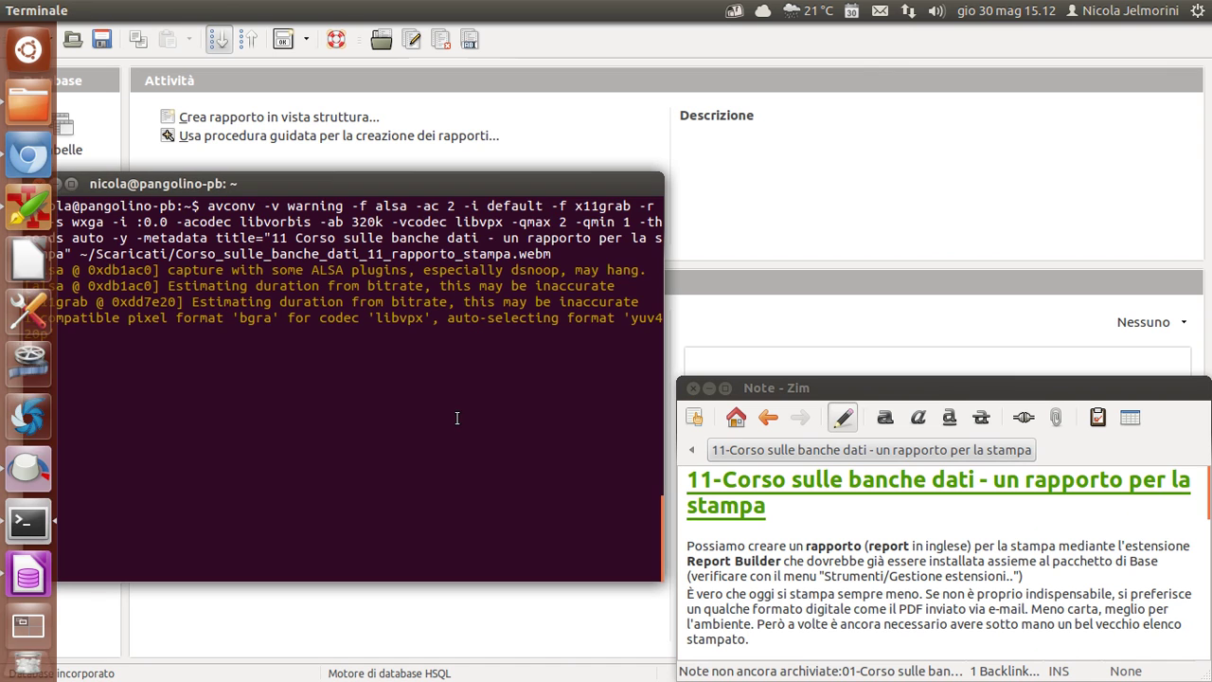